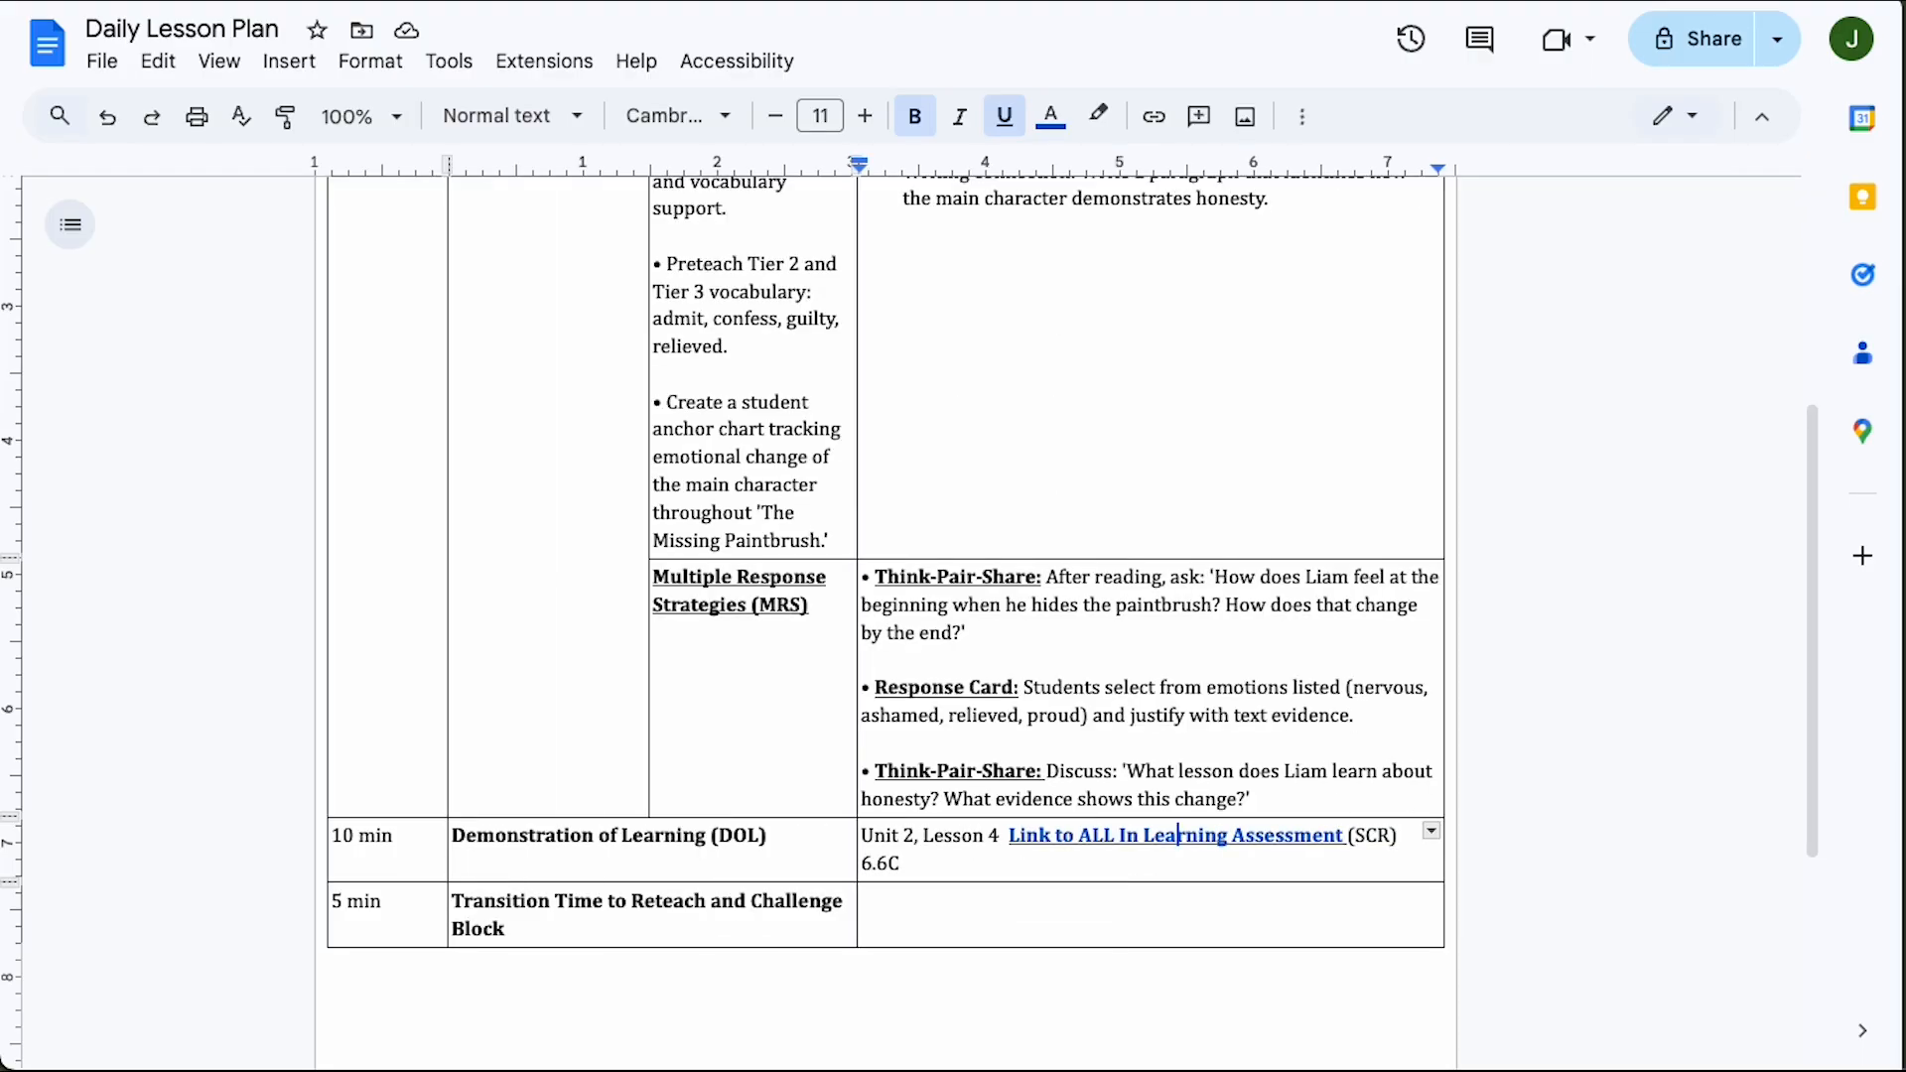
Follow the ALL In Learning assessment link in the Demonstration of Learning row and start posting the assessment to the Student Portal for the 02 Period class.
left_click(1104, 842)
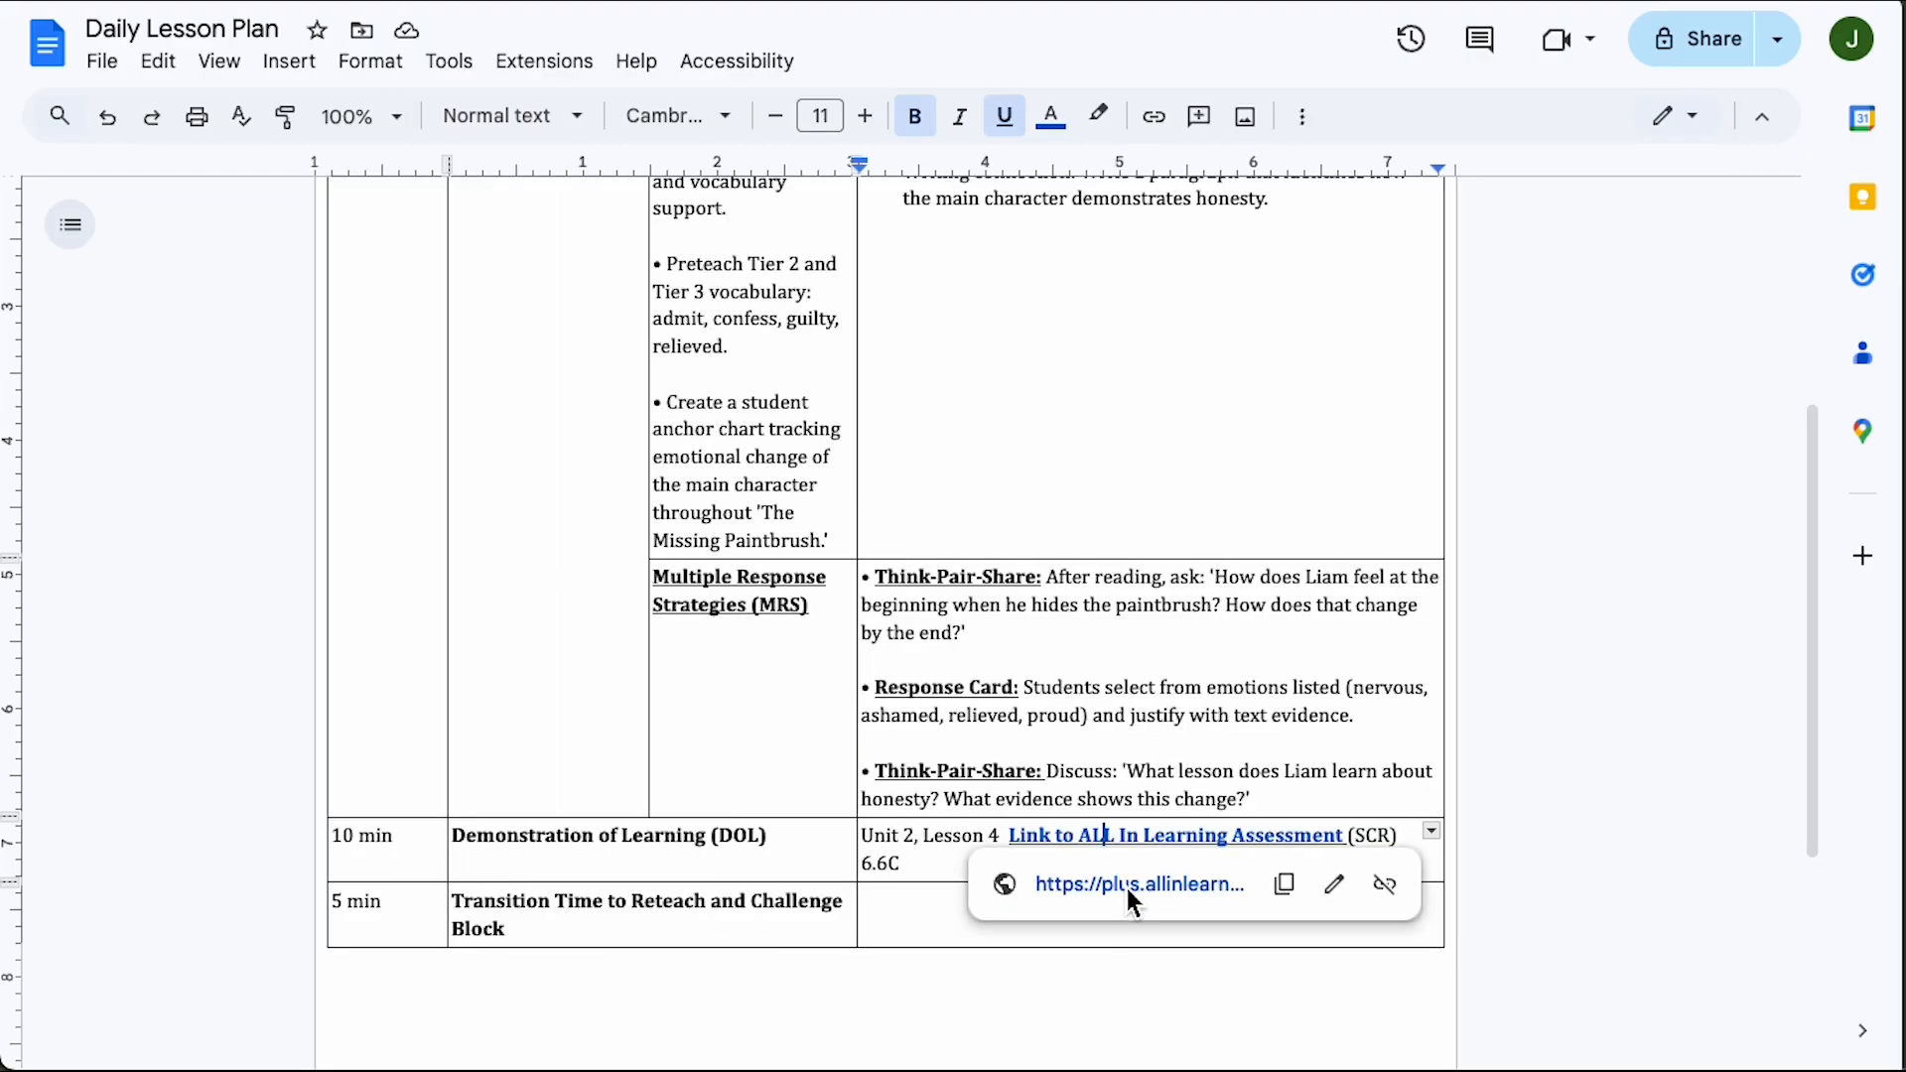
left_click(1128, 887)
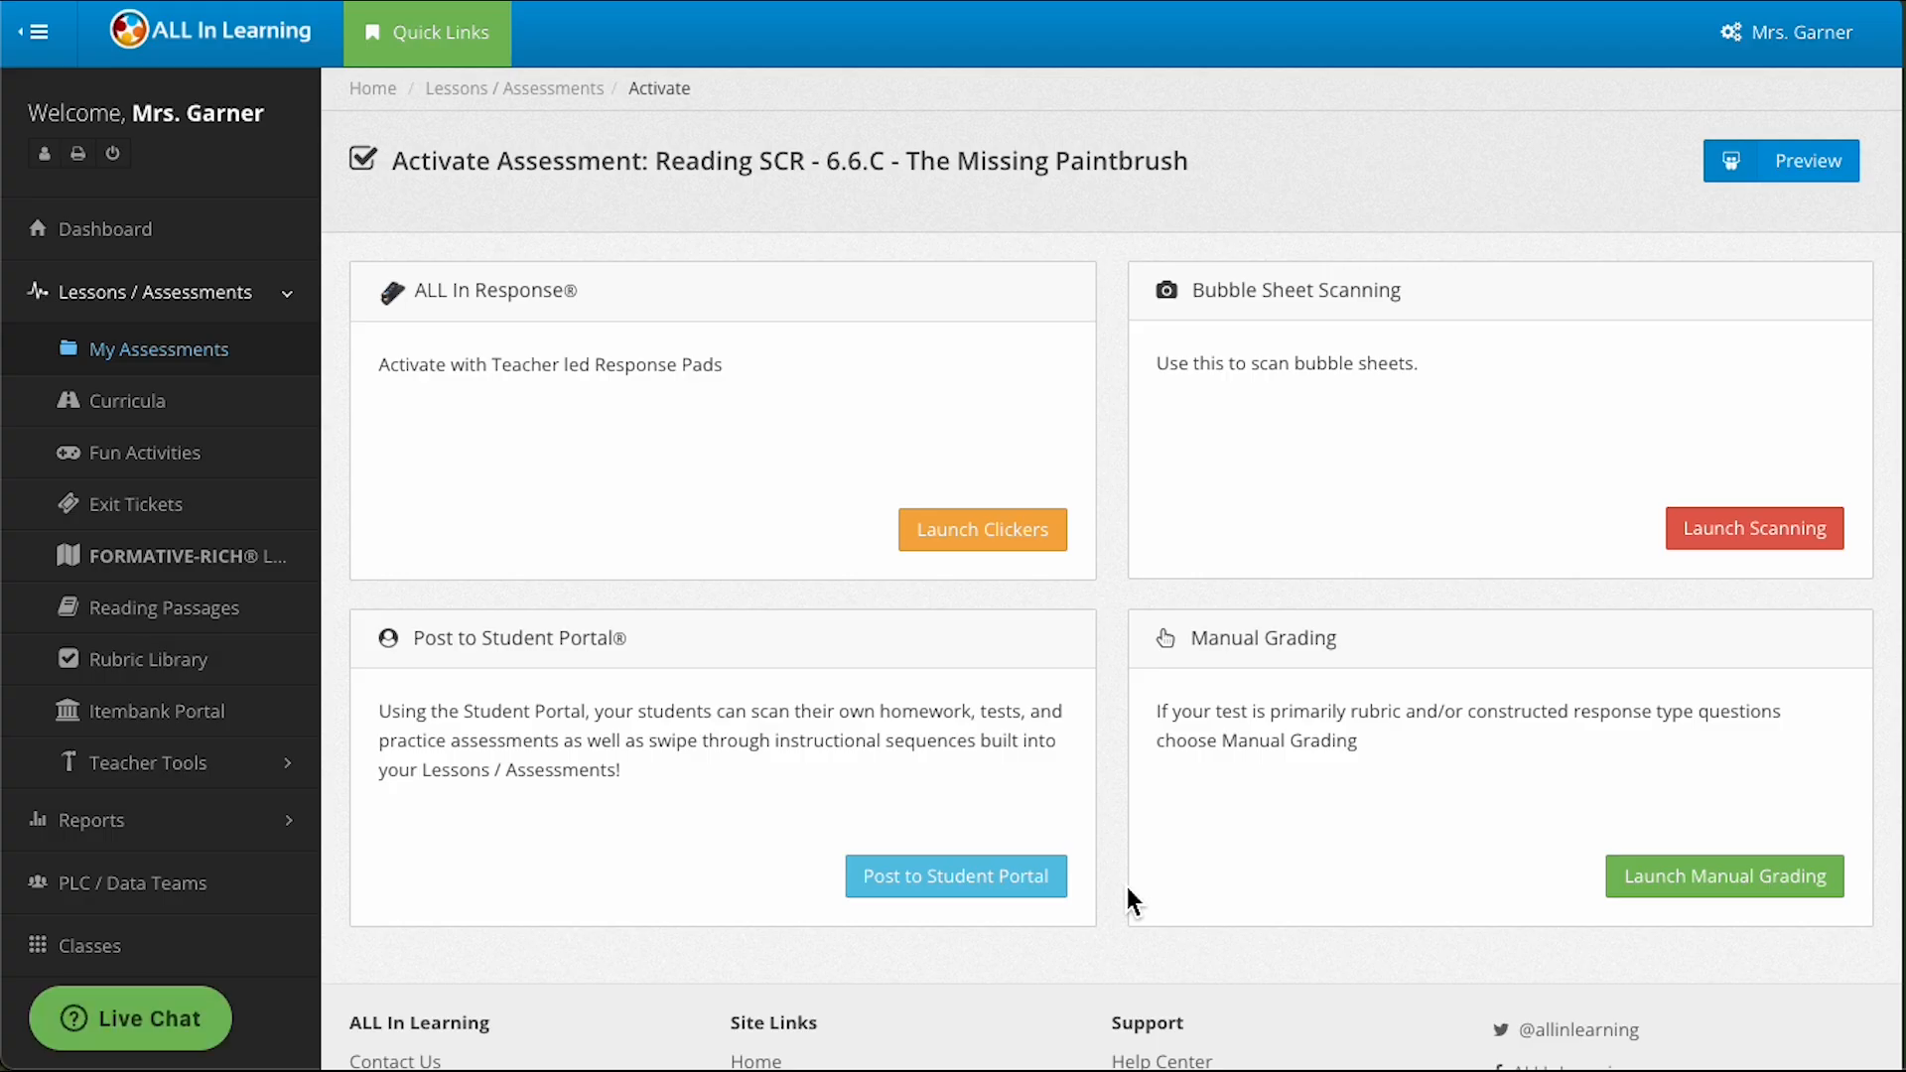
left_click(969, 879)
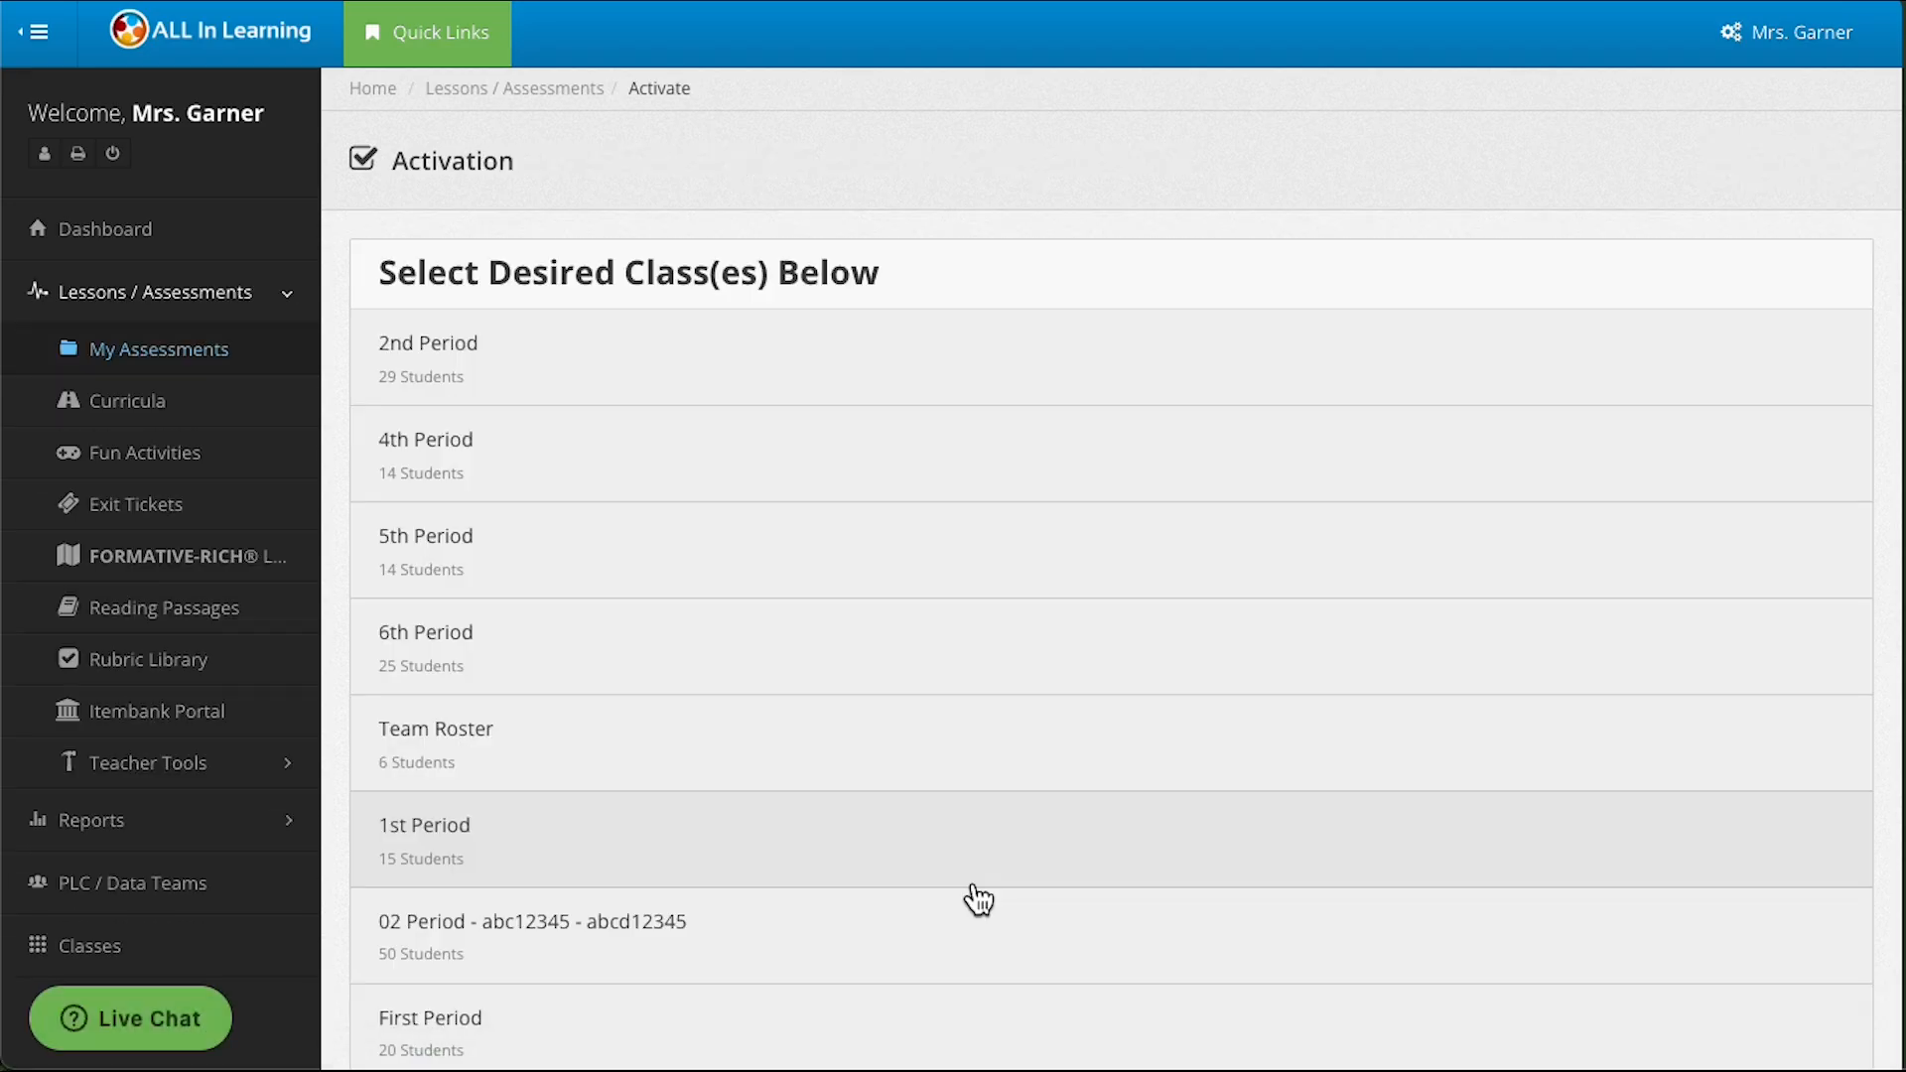
left_click(778, 923)
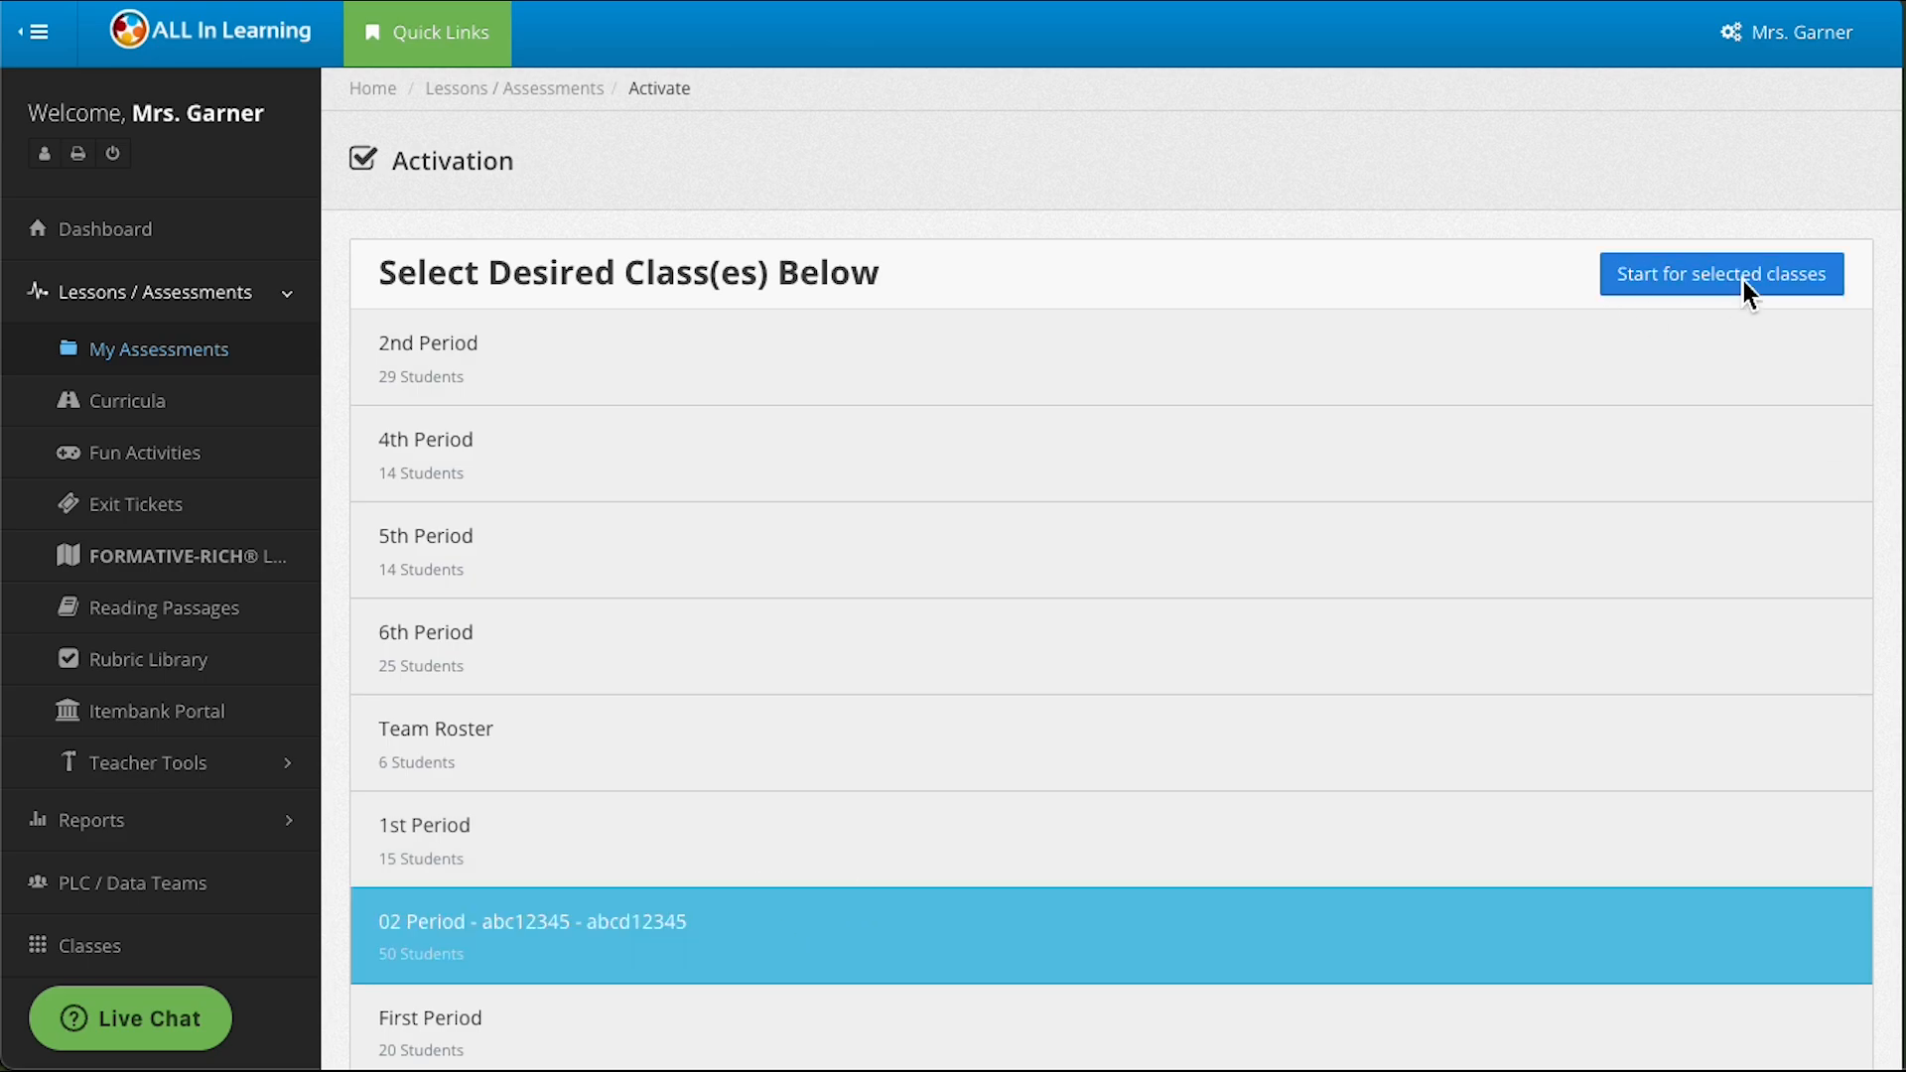
left_click(1750, 294)
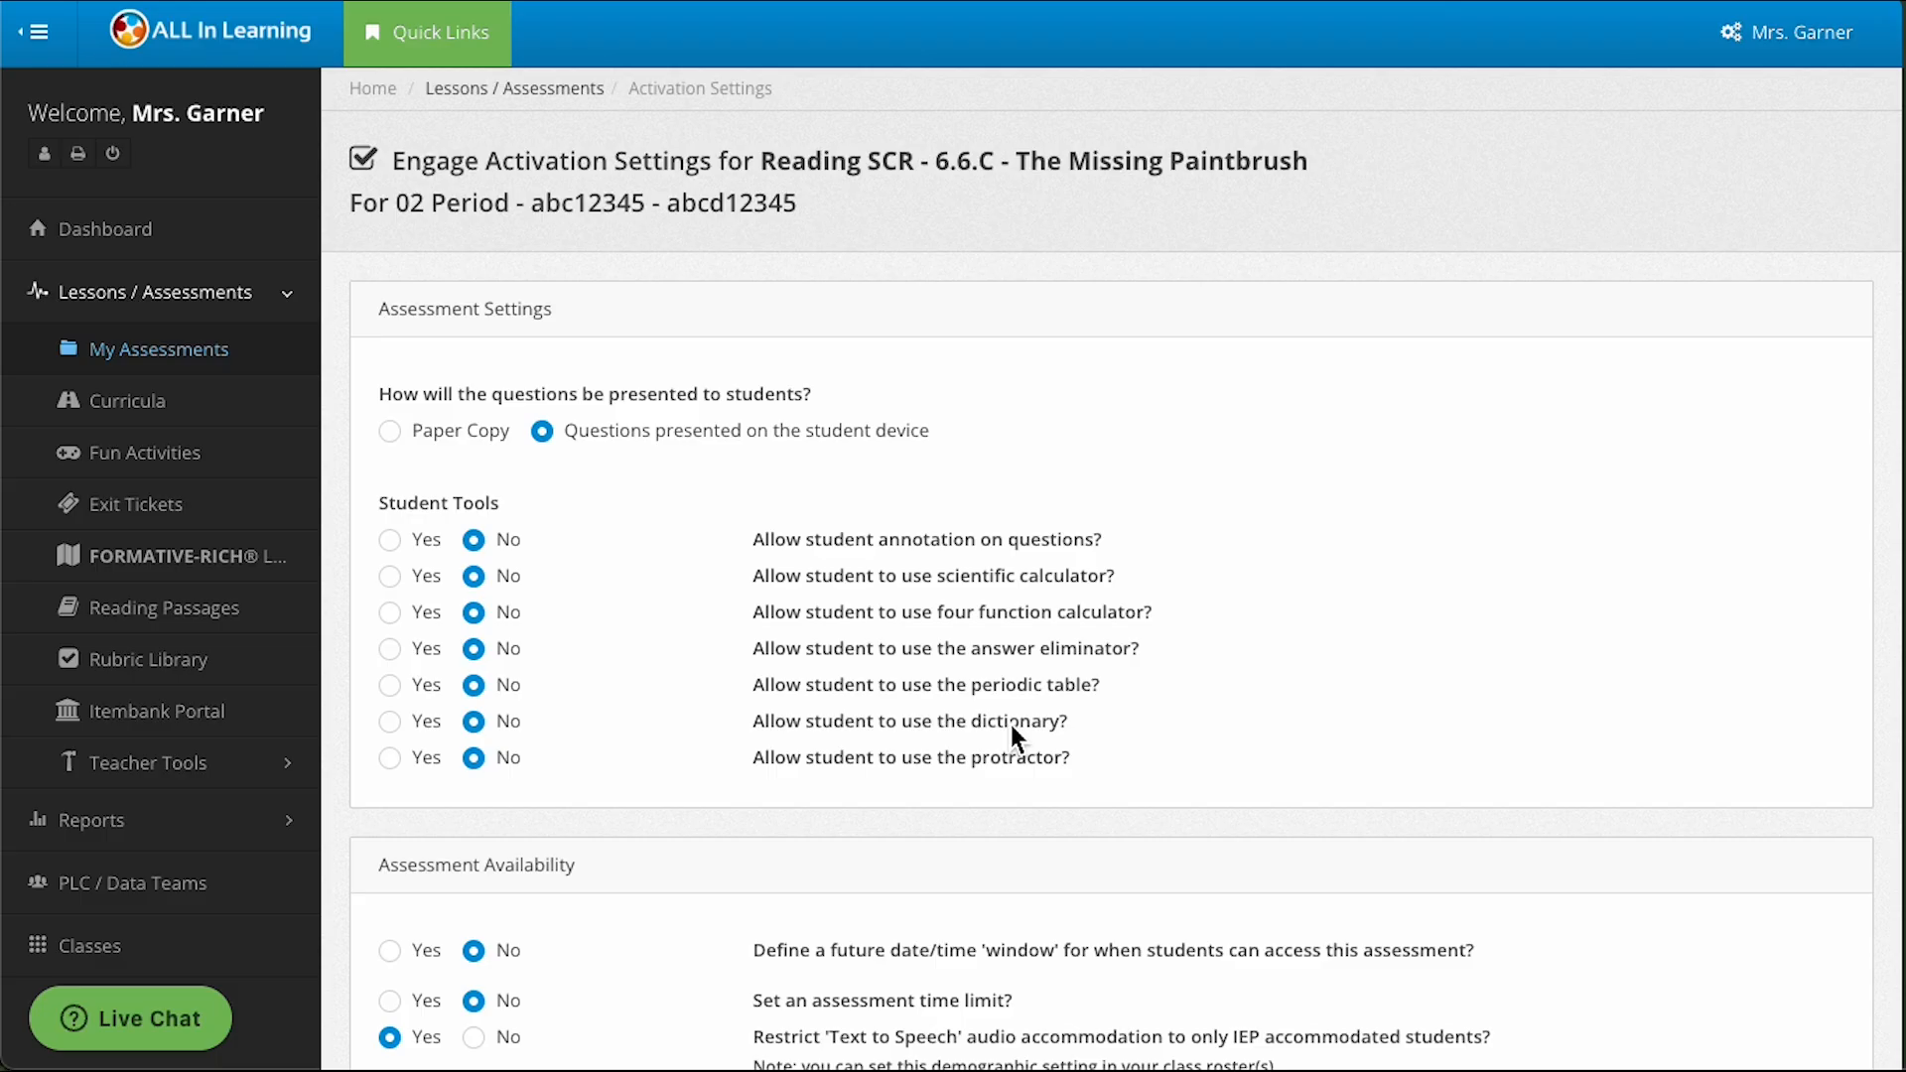
Try setting both the Text to Speech and Speech to Text IEP restrictions to No, and restore both to Yes.
scroll(1011, 727, "down", 4)
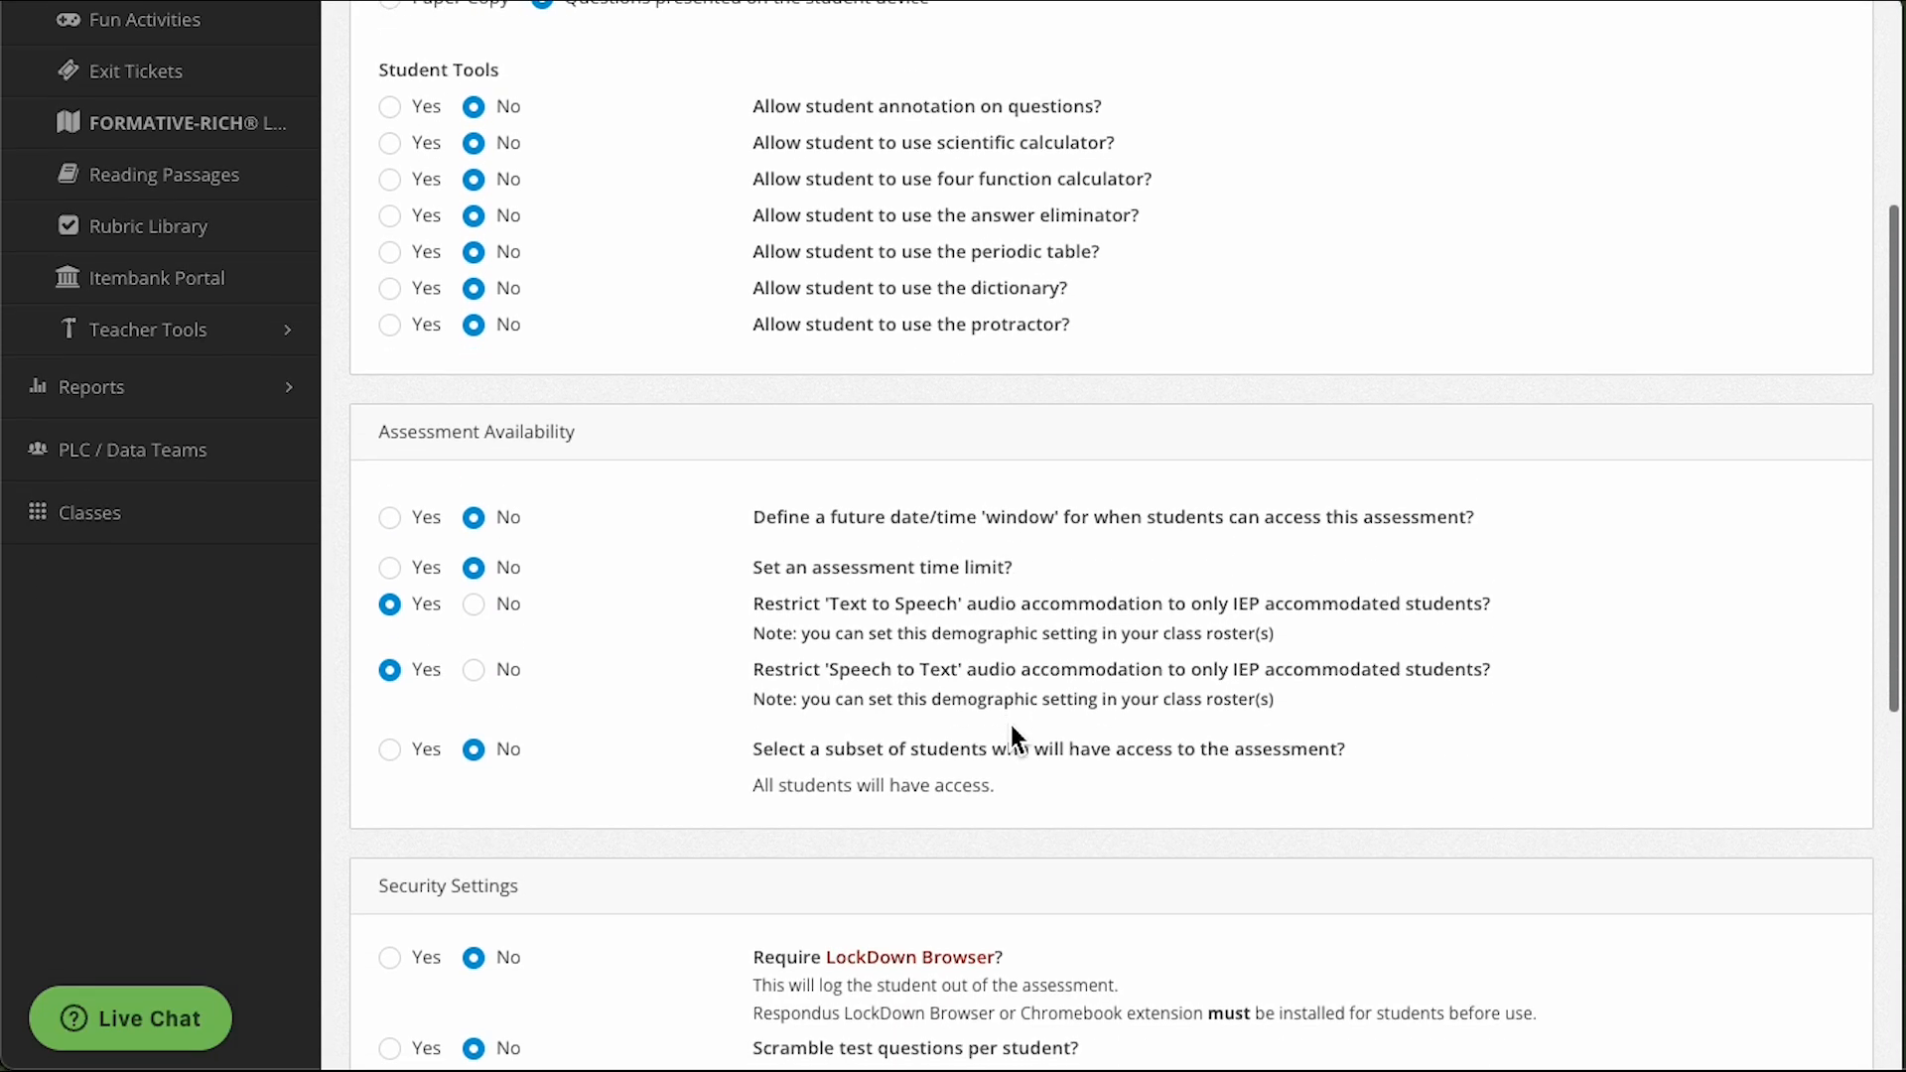
scroll(1008, 719, "down", 1)
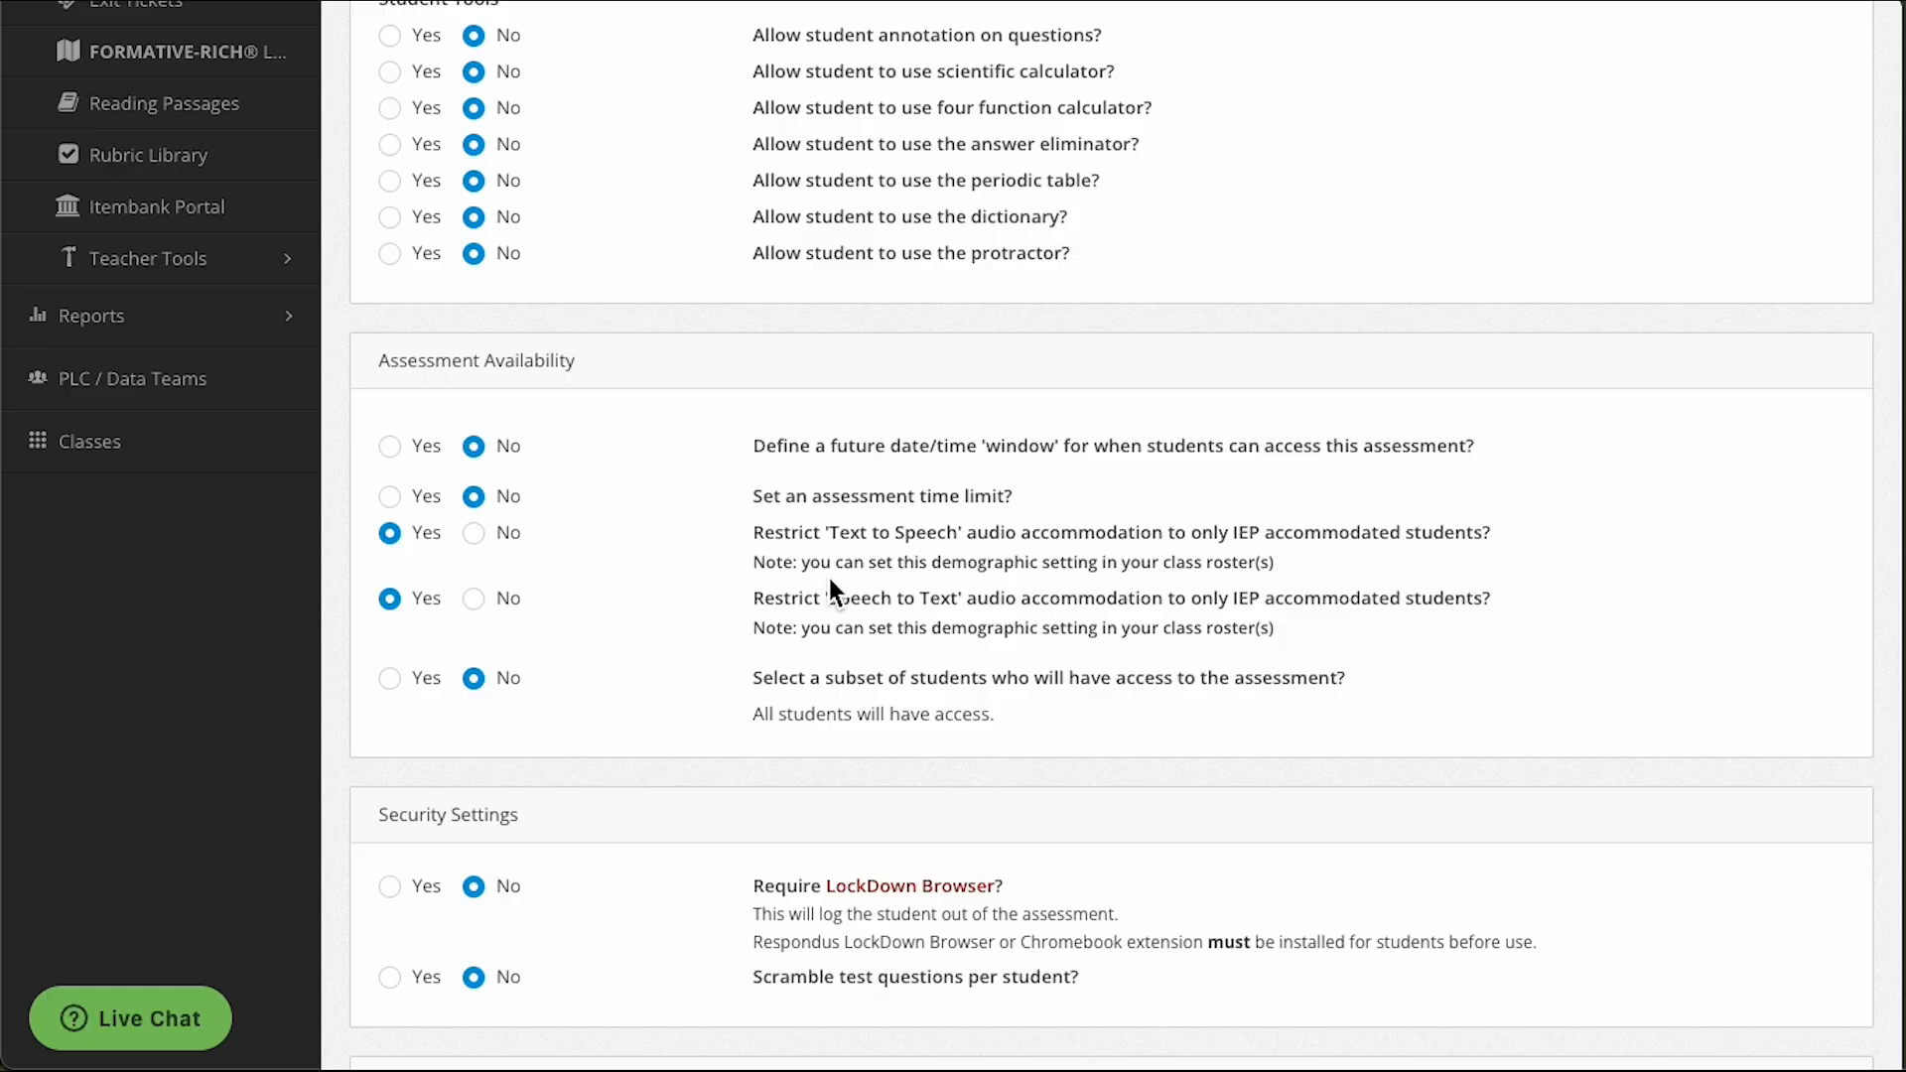
left_click(470, 536)
left_click(476, 597)
left_click(390, 533)
left_click(391, 599)
Try limiting access to a subset of students by unchecking the roster and picking a few, and restore access for all students.
left_click(390, 679)
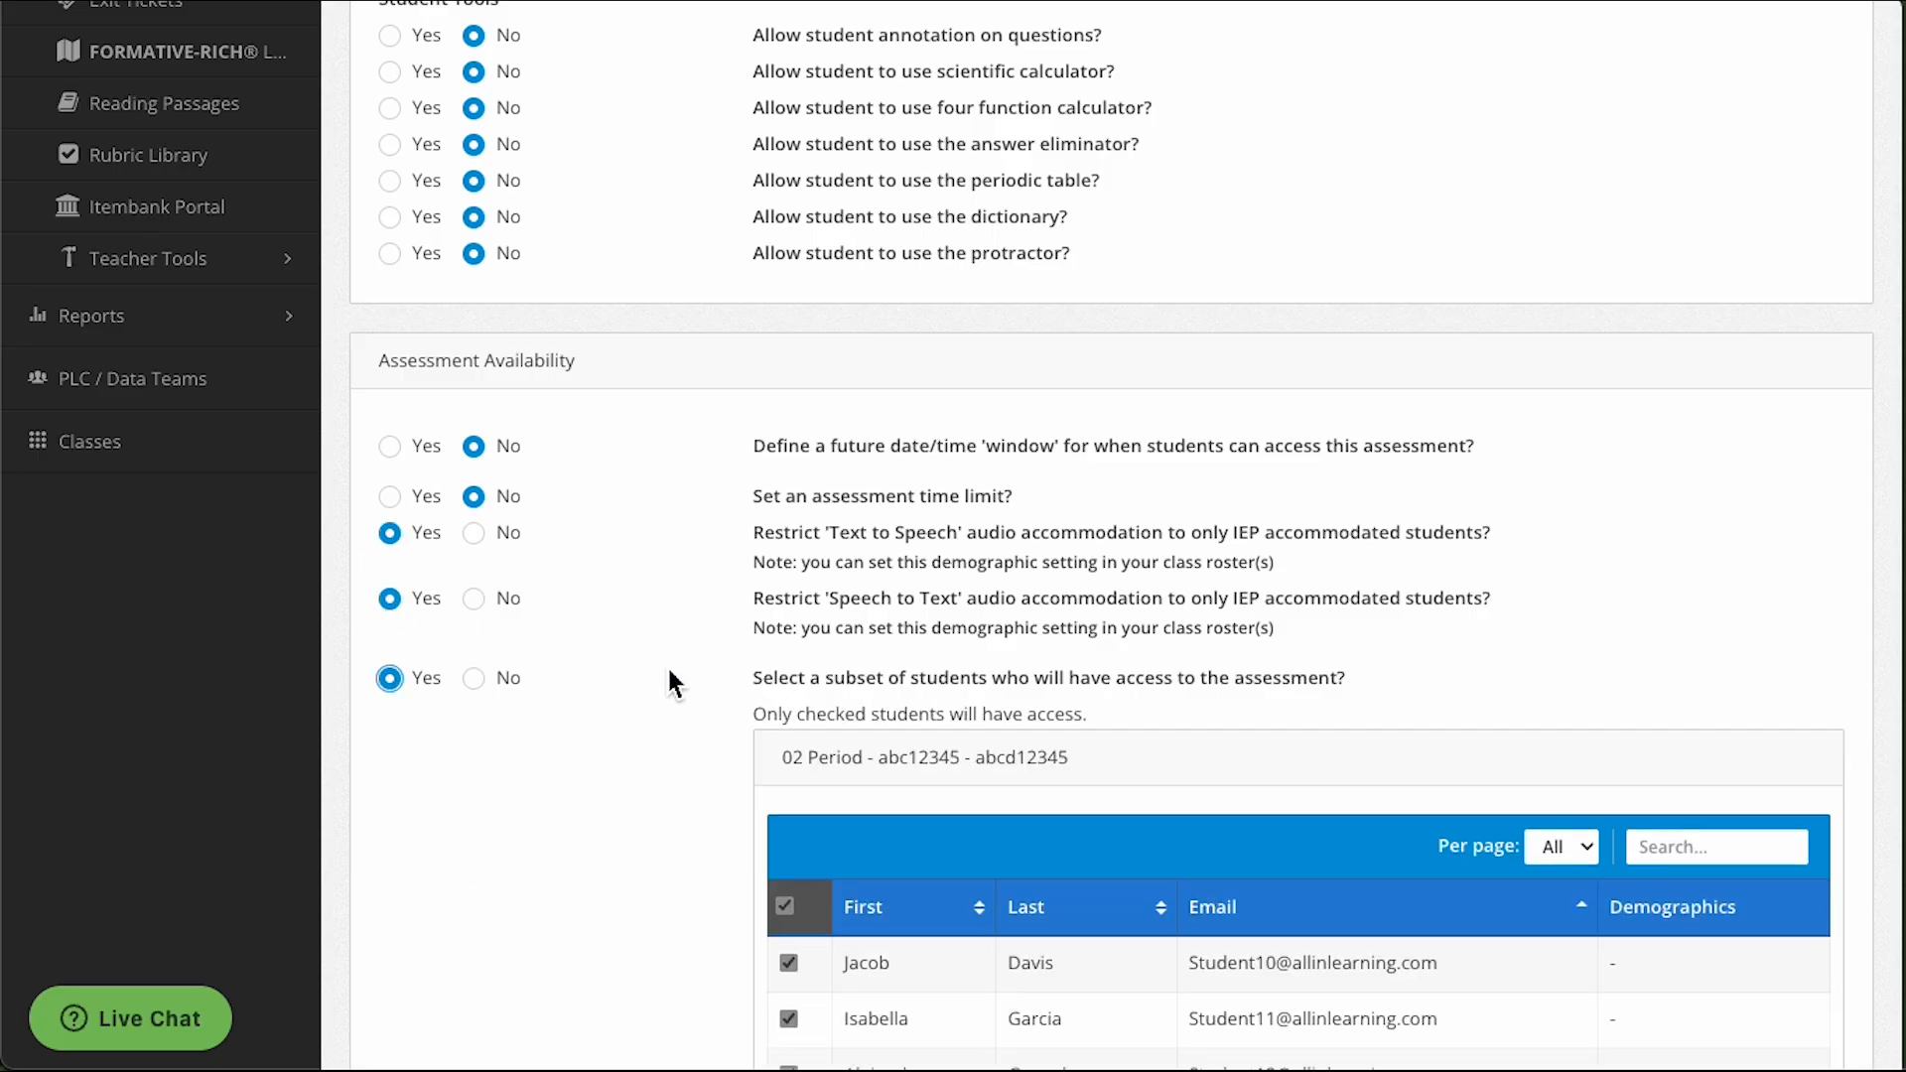
scroll(670, 683, "down", 7)
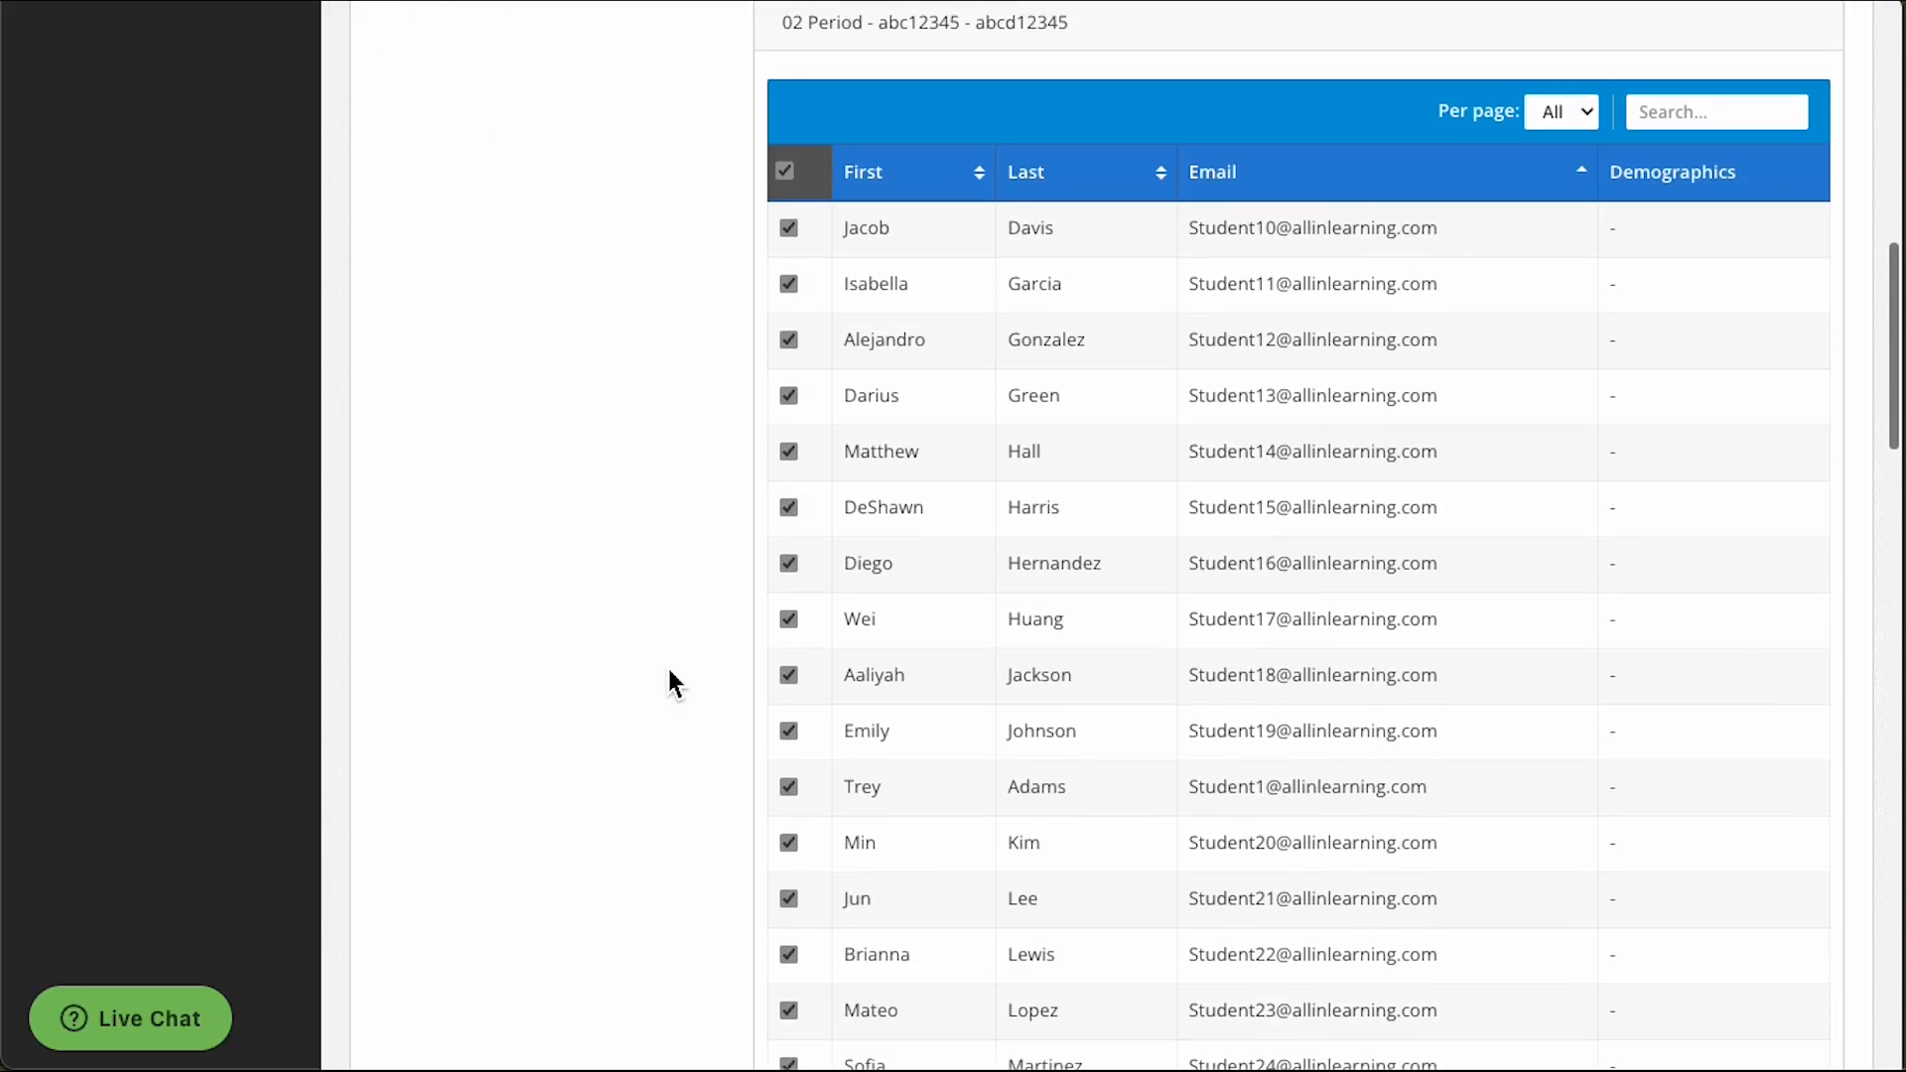
left_click(785, 151)
left_click(793, 433)
left_click(793, 488)
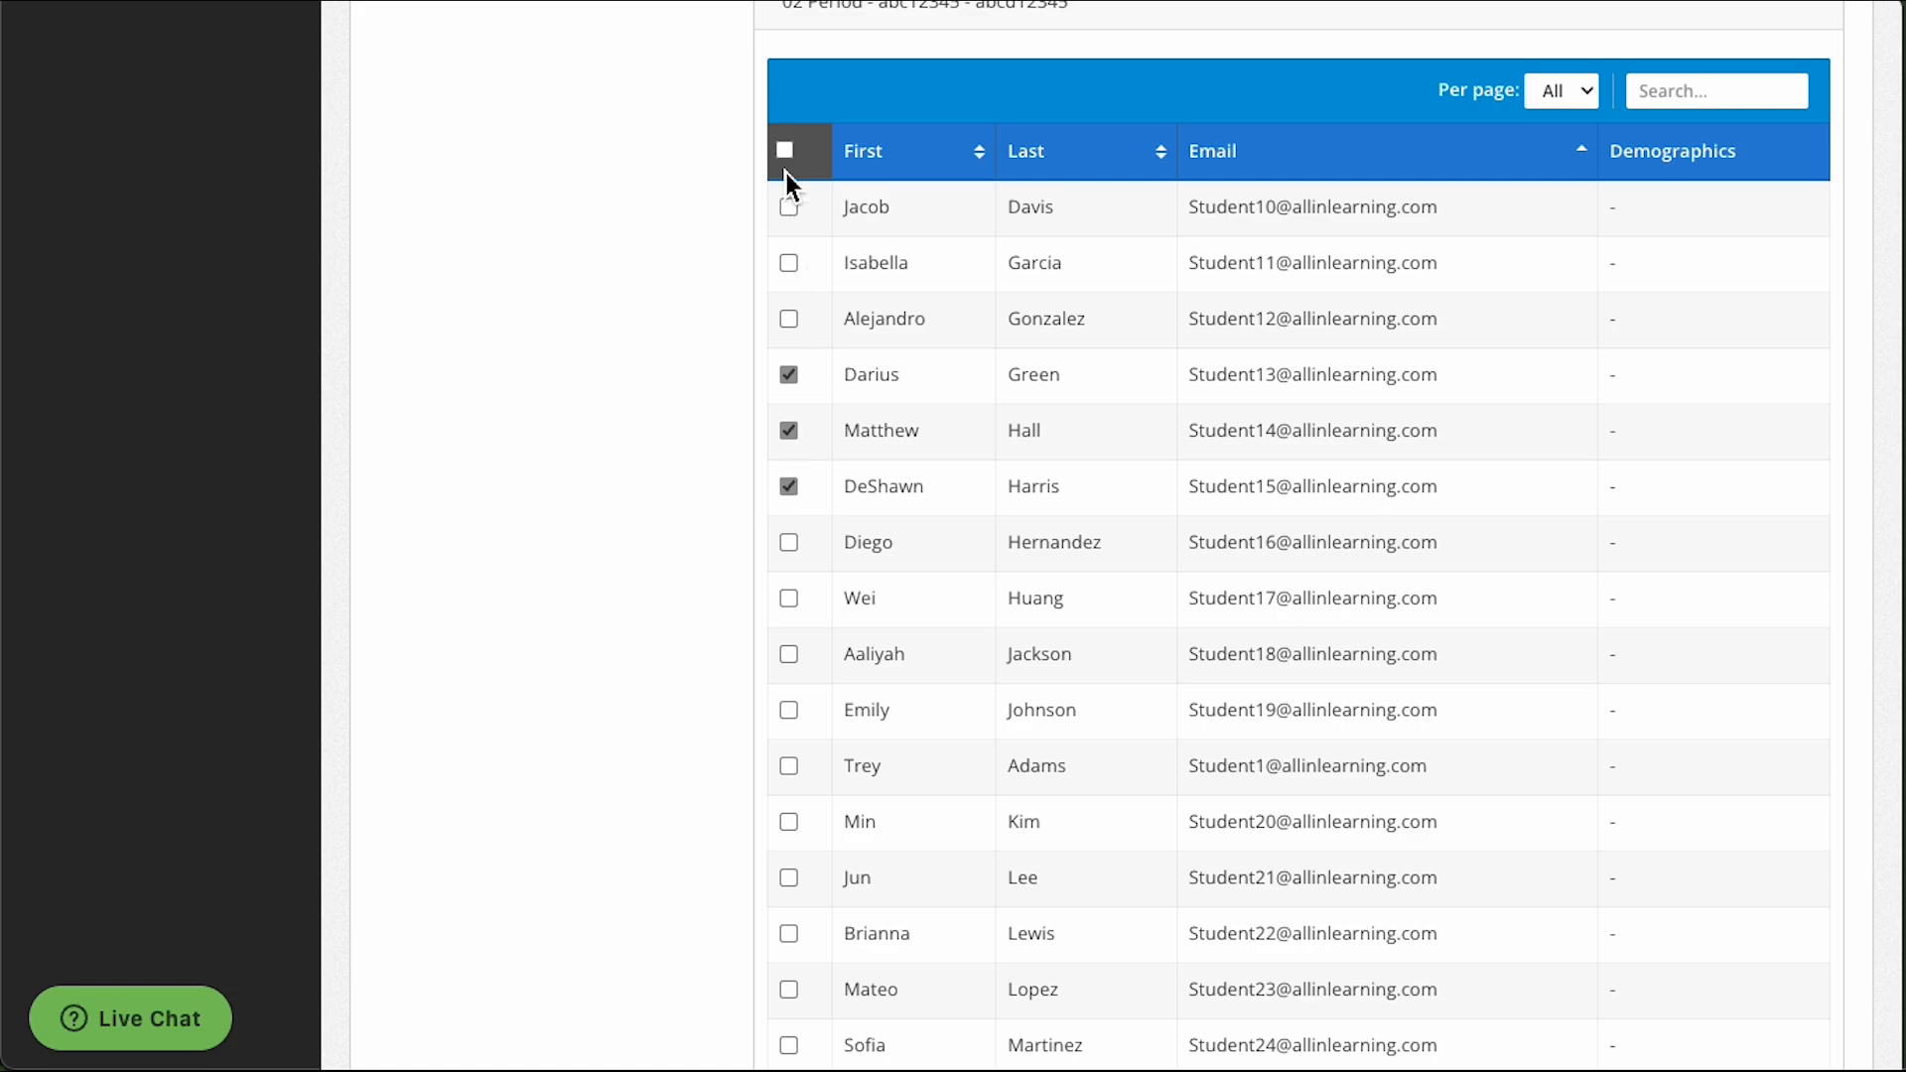
left_click(785, 153)
scroll(683, 260, "up", 5)
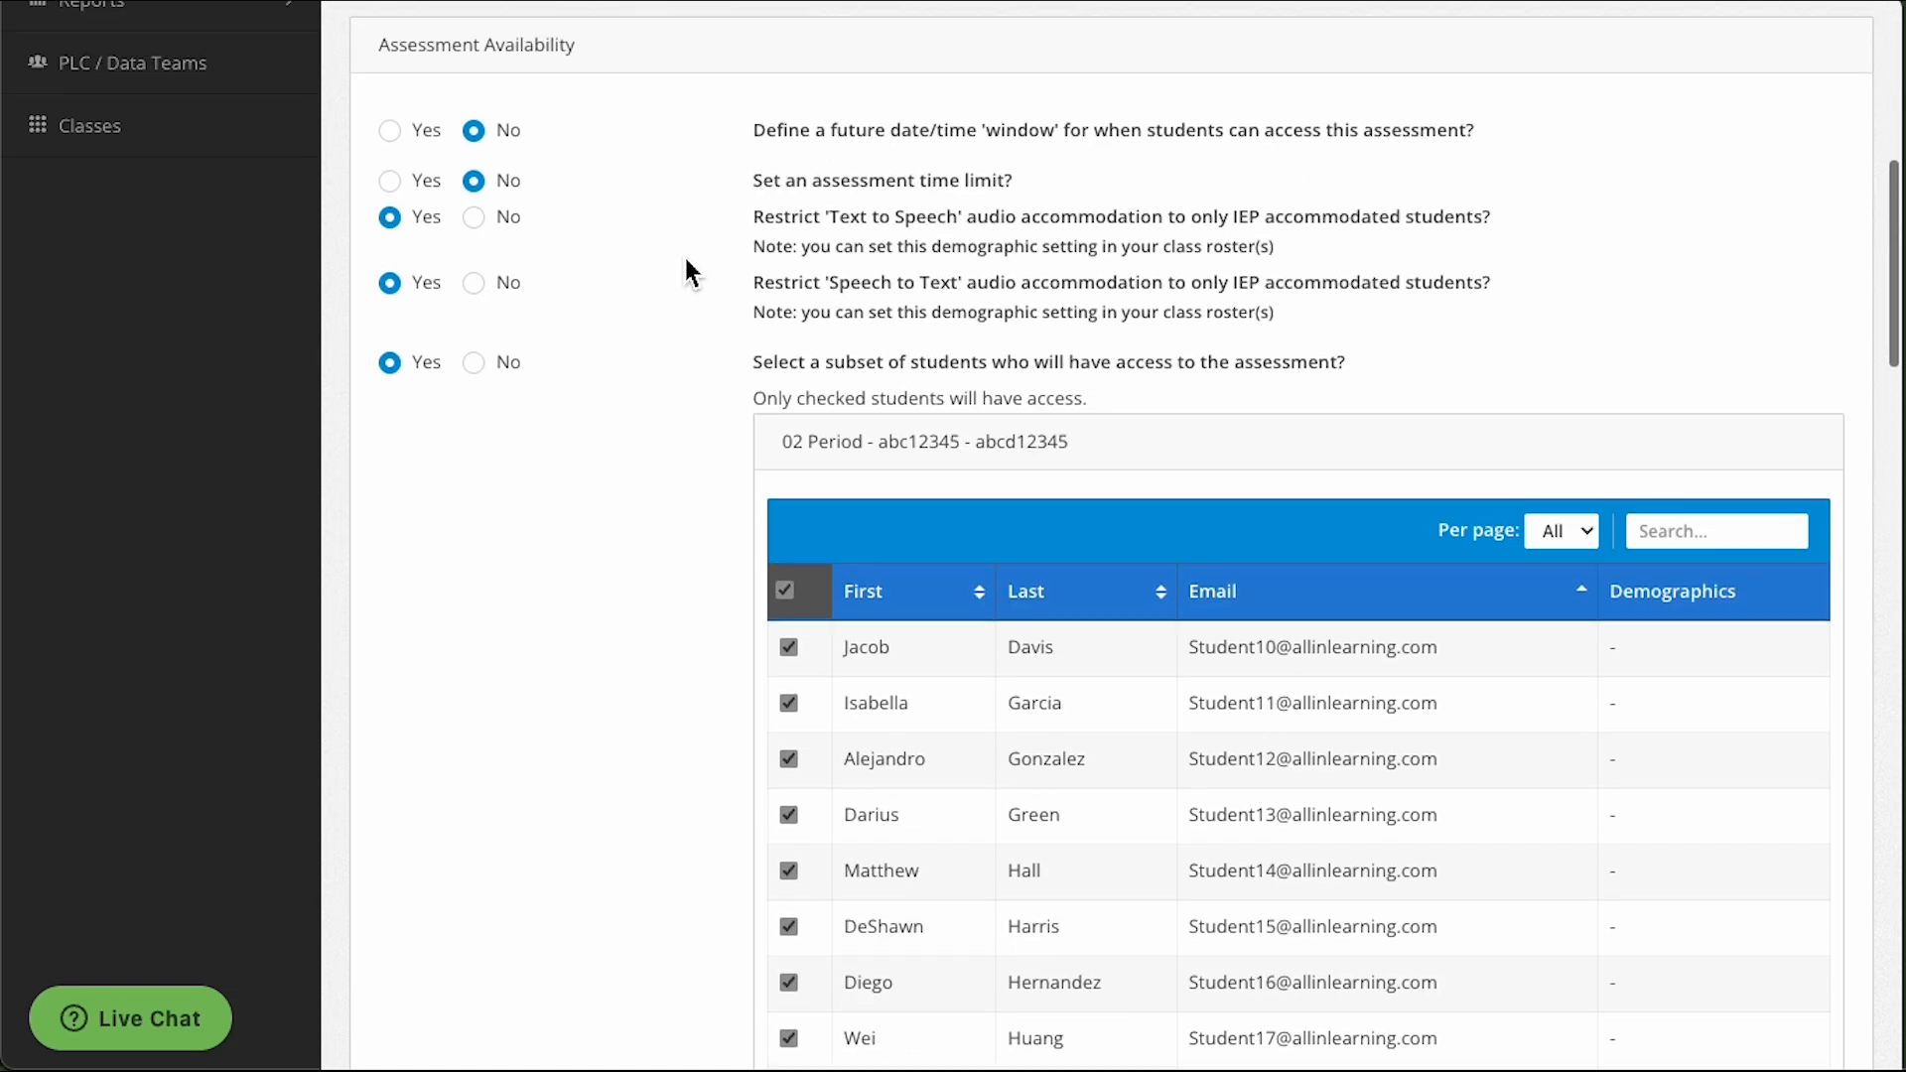
left_click(481, 401)
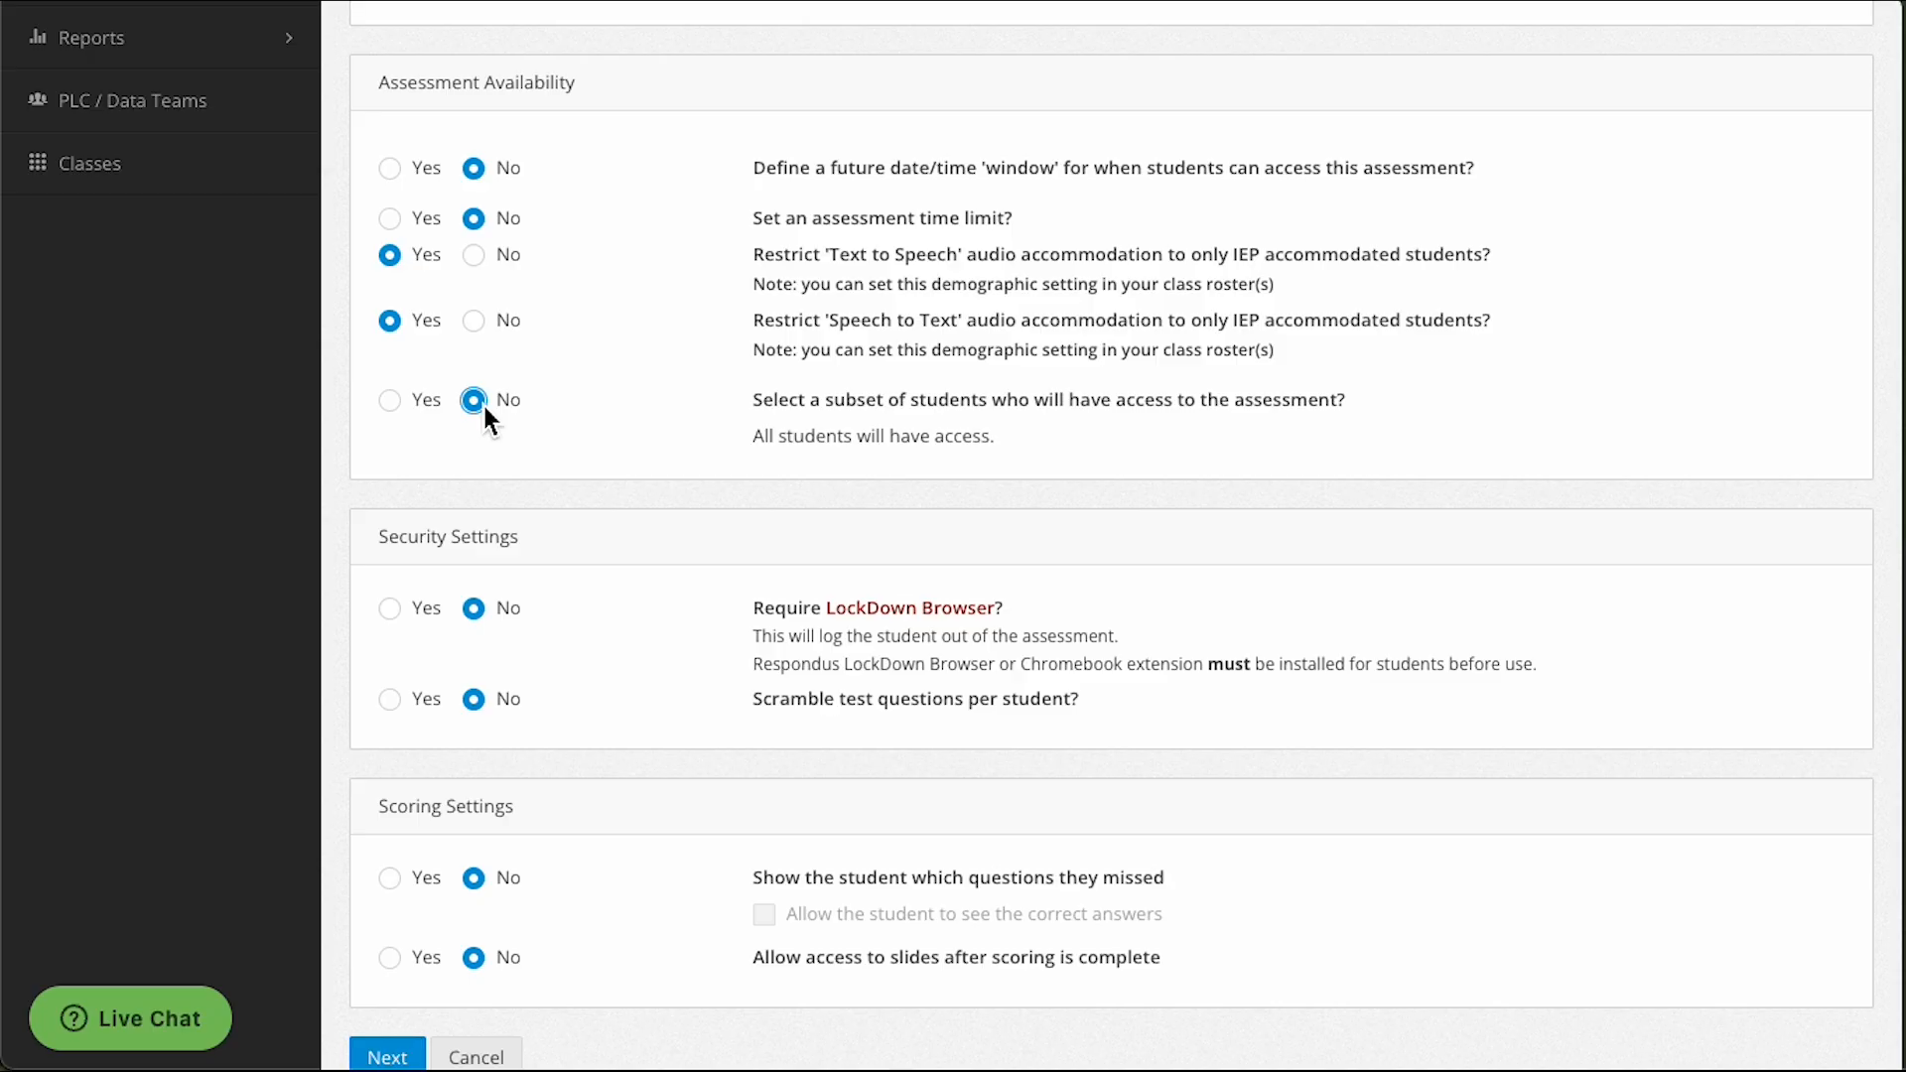
Continue past the security and scoring settings, review the selected options and activate the assessment.
scroll(602, 562, "down", 2)
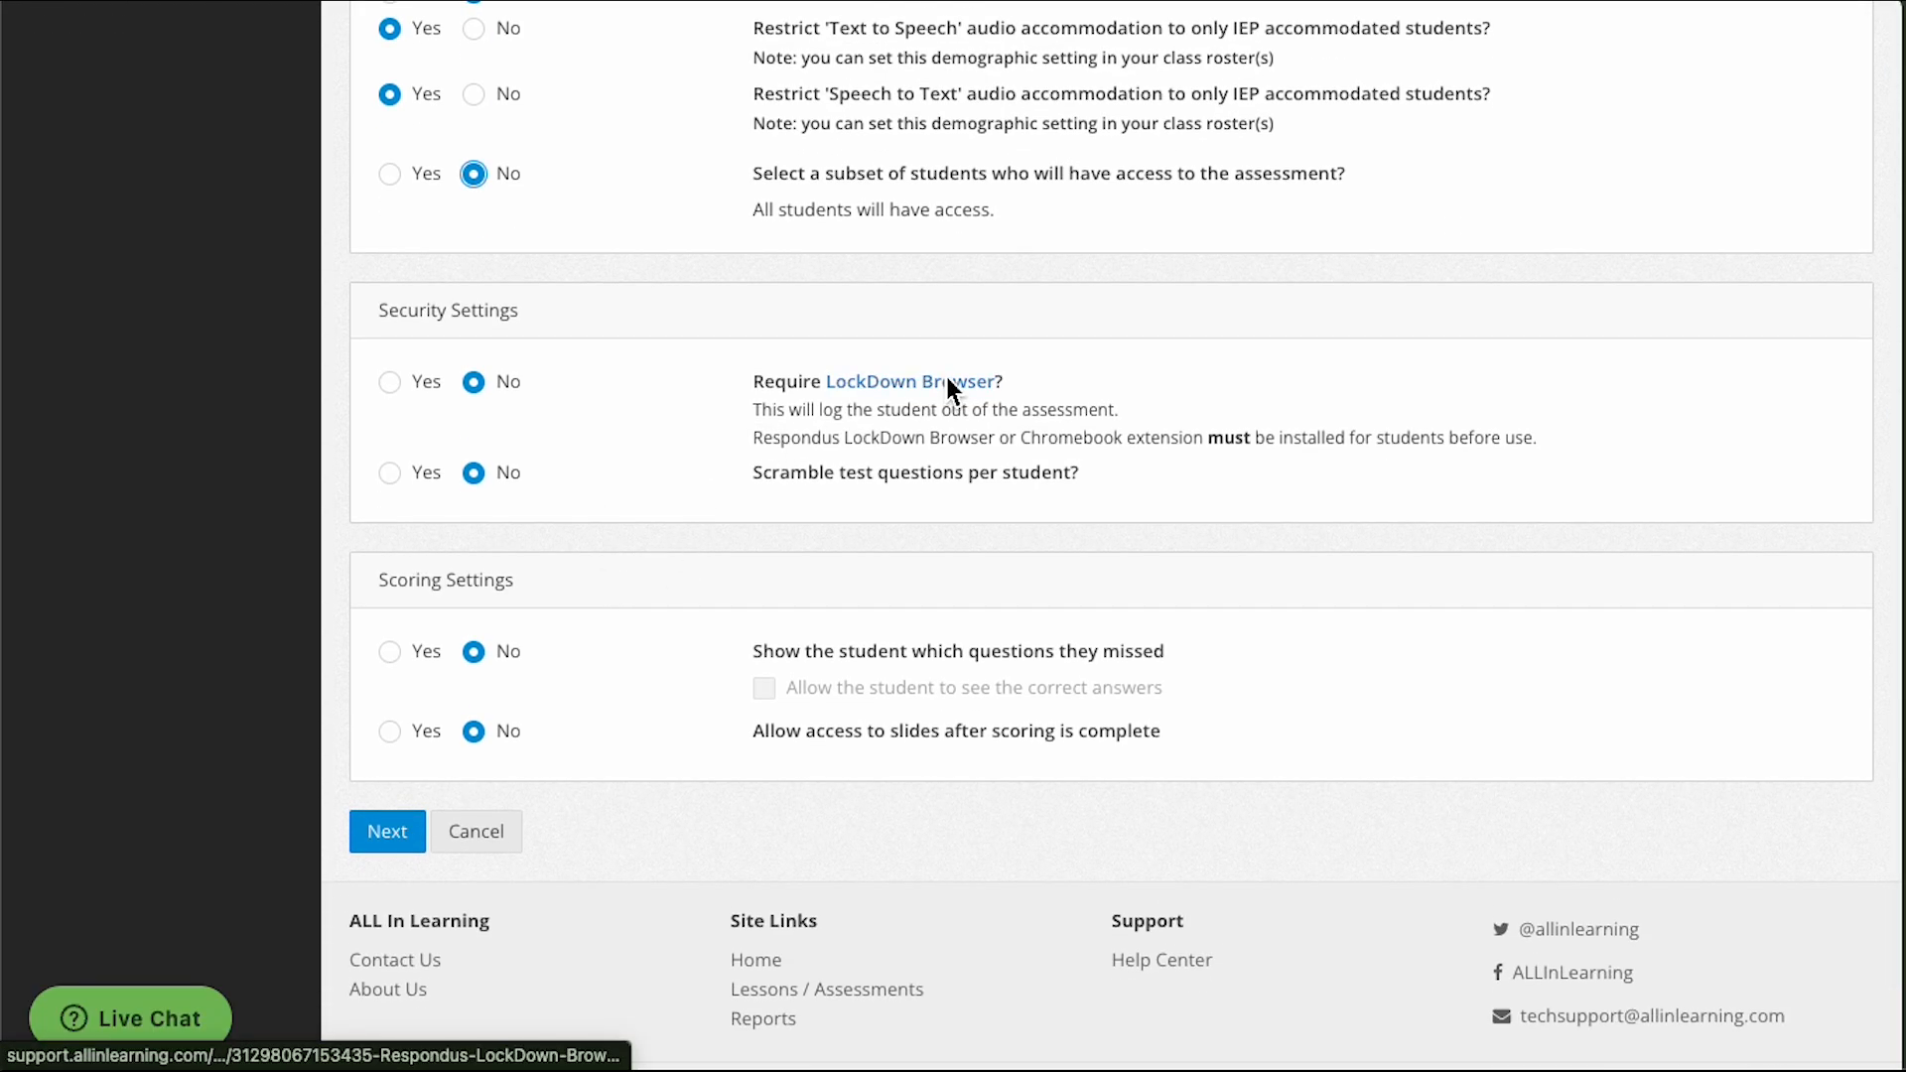
left_click(947, 381)
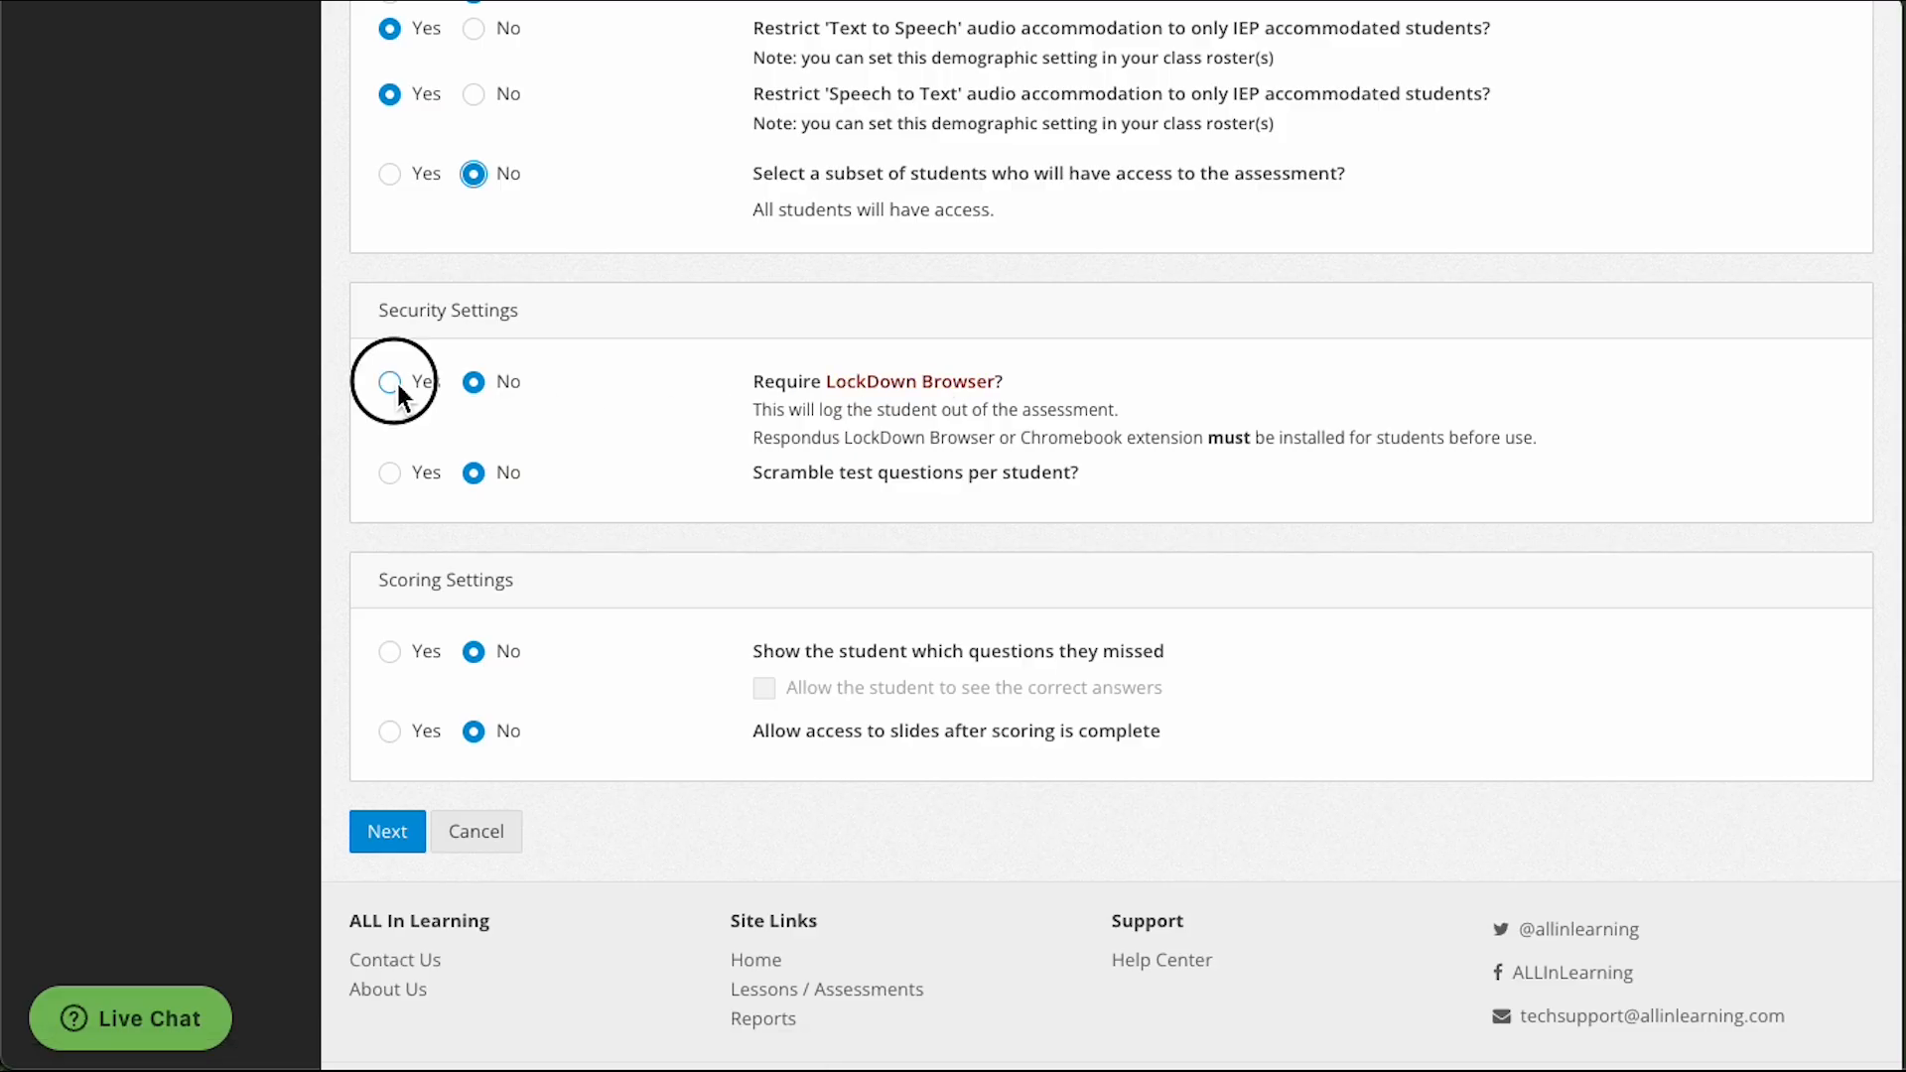
left_click(371, 832)
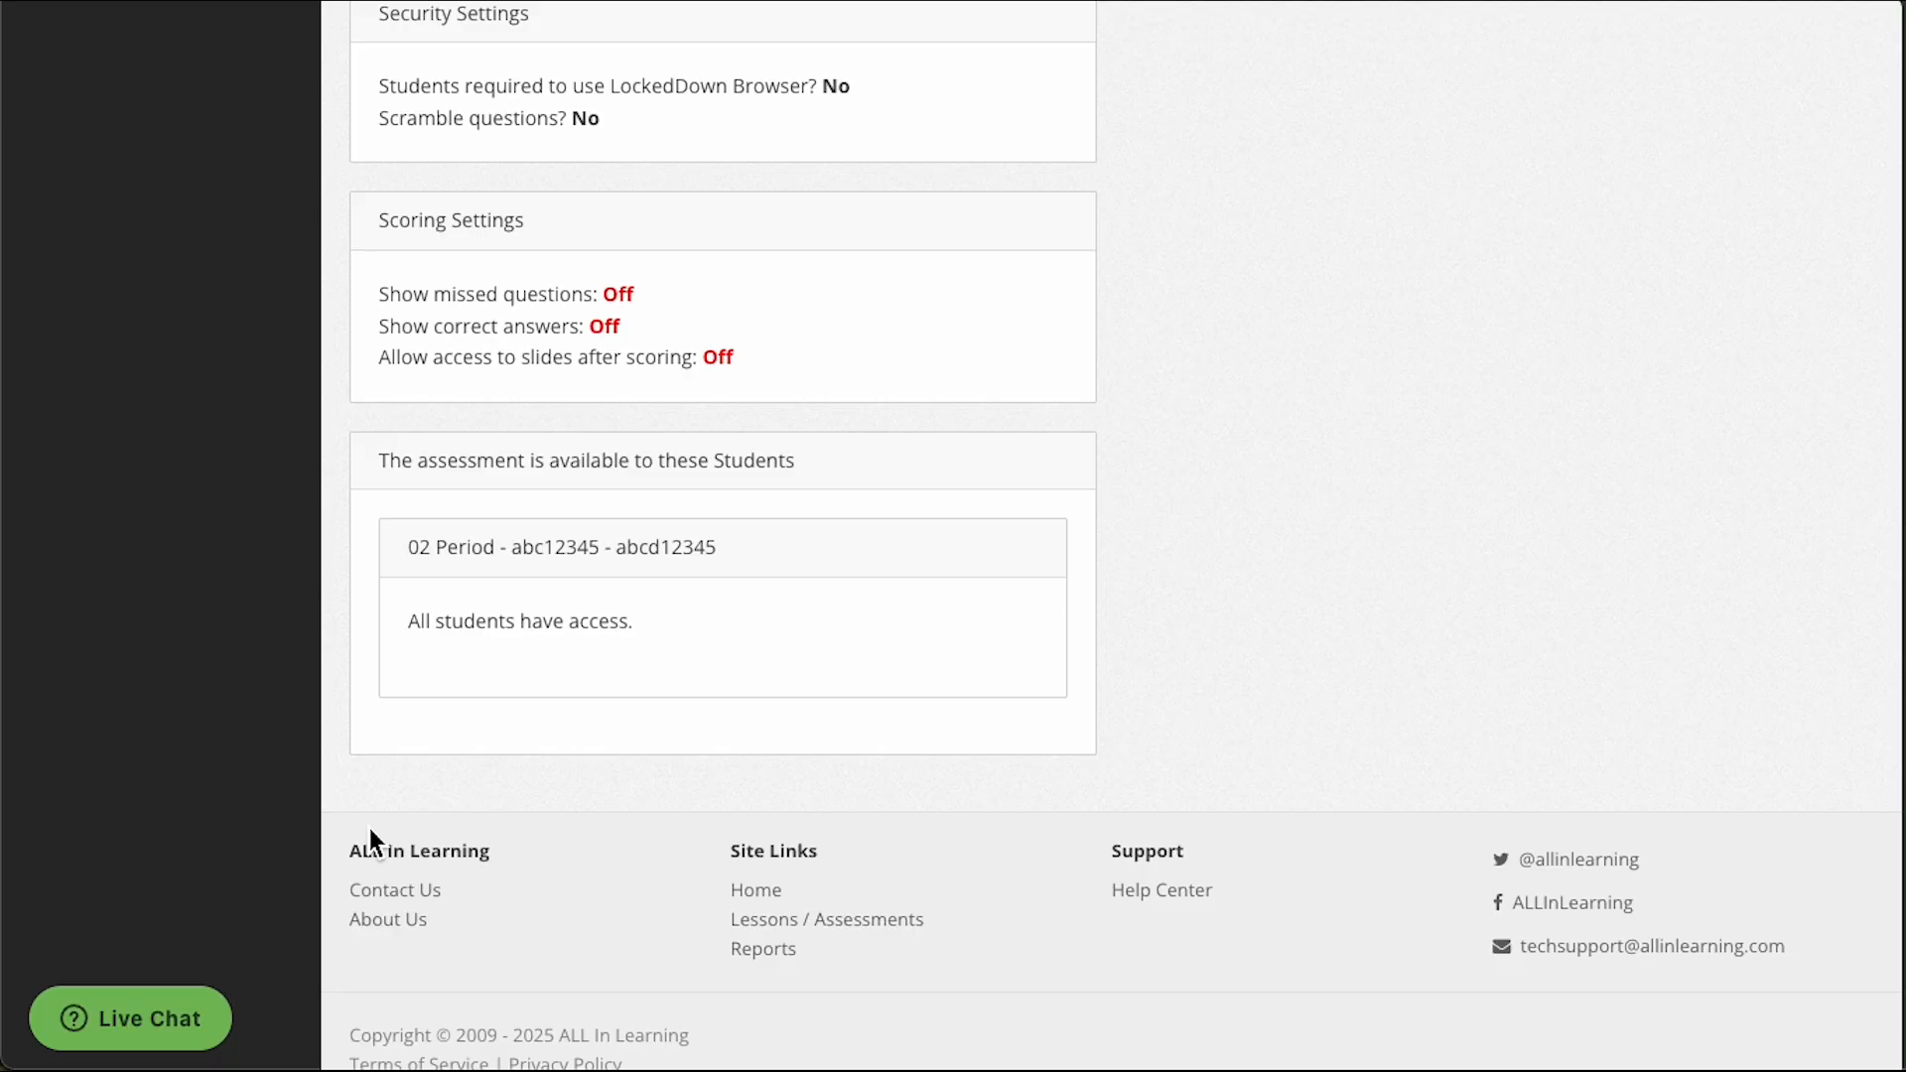
scroll(1413, 451, "up", 10)
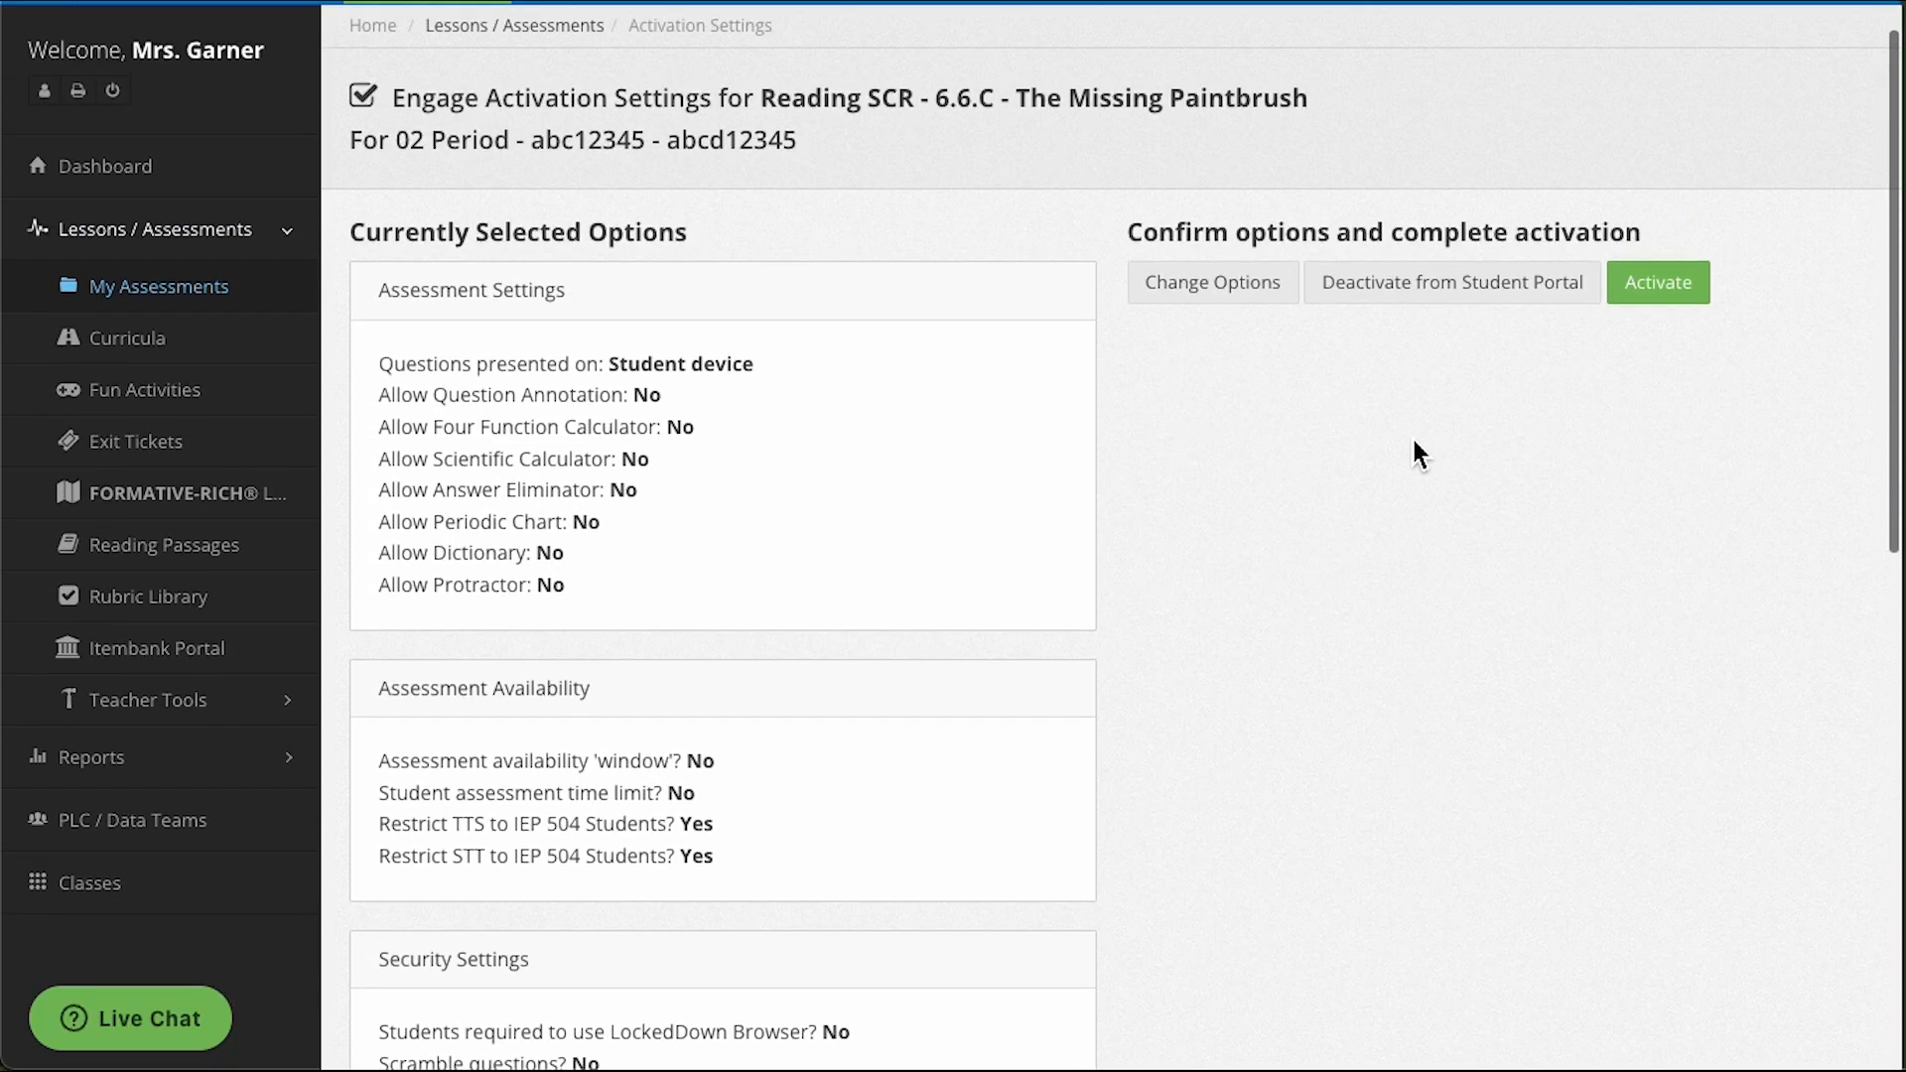
scroll(1410, 435, "up", 1)
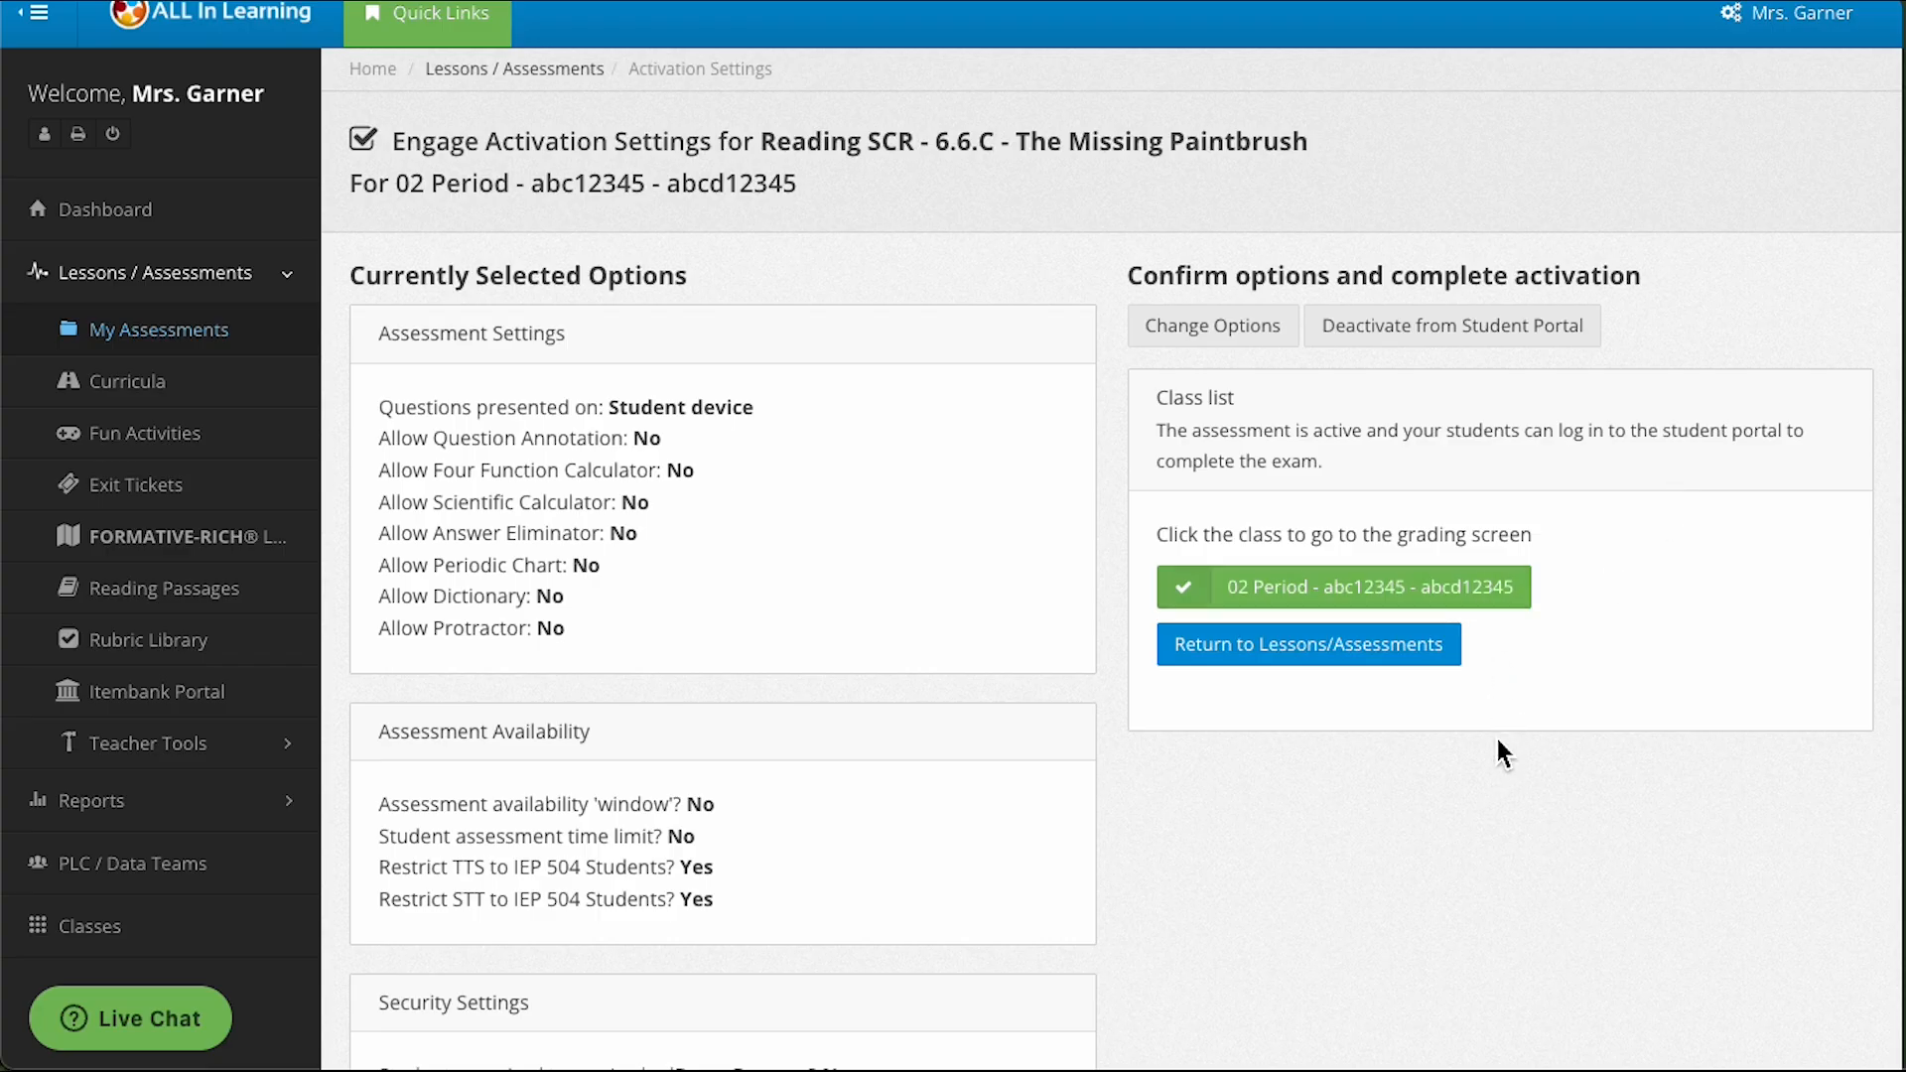
Open the grading screen for the 02 Period class.
left_click(1324, 594)
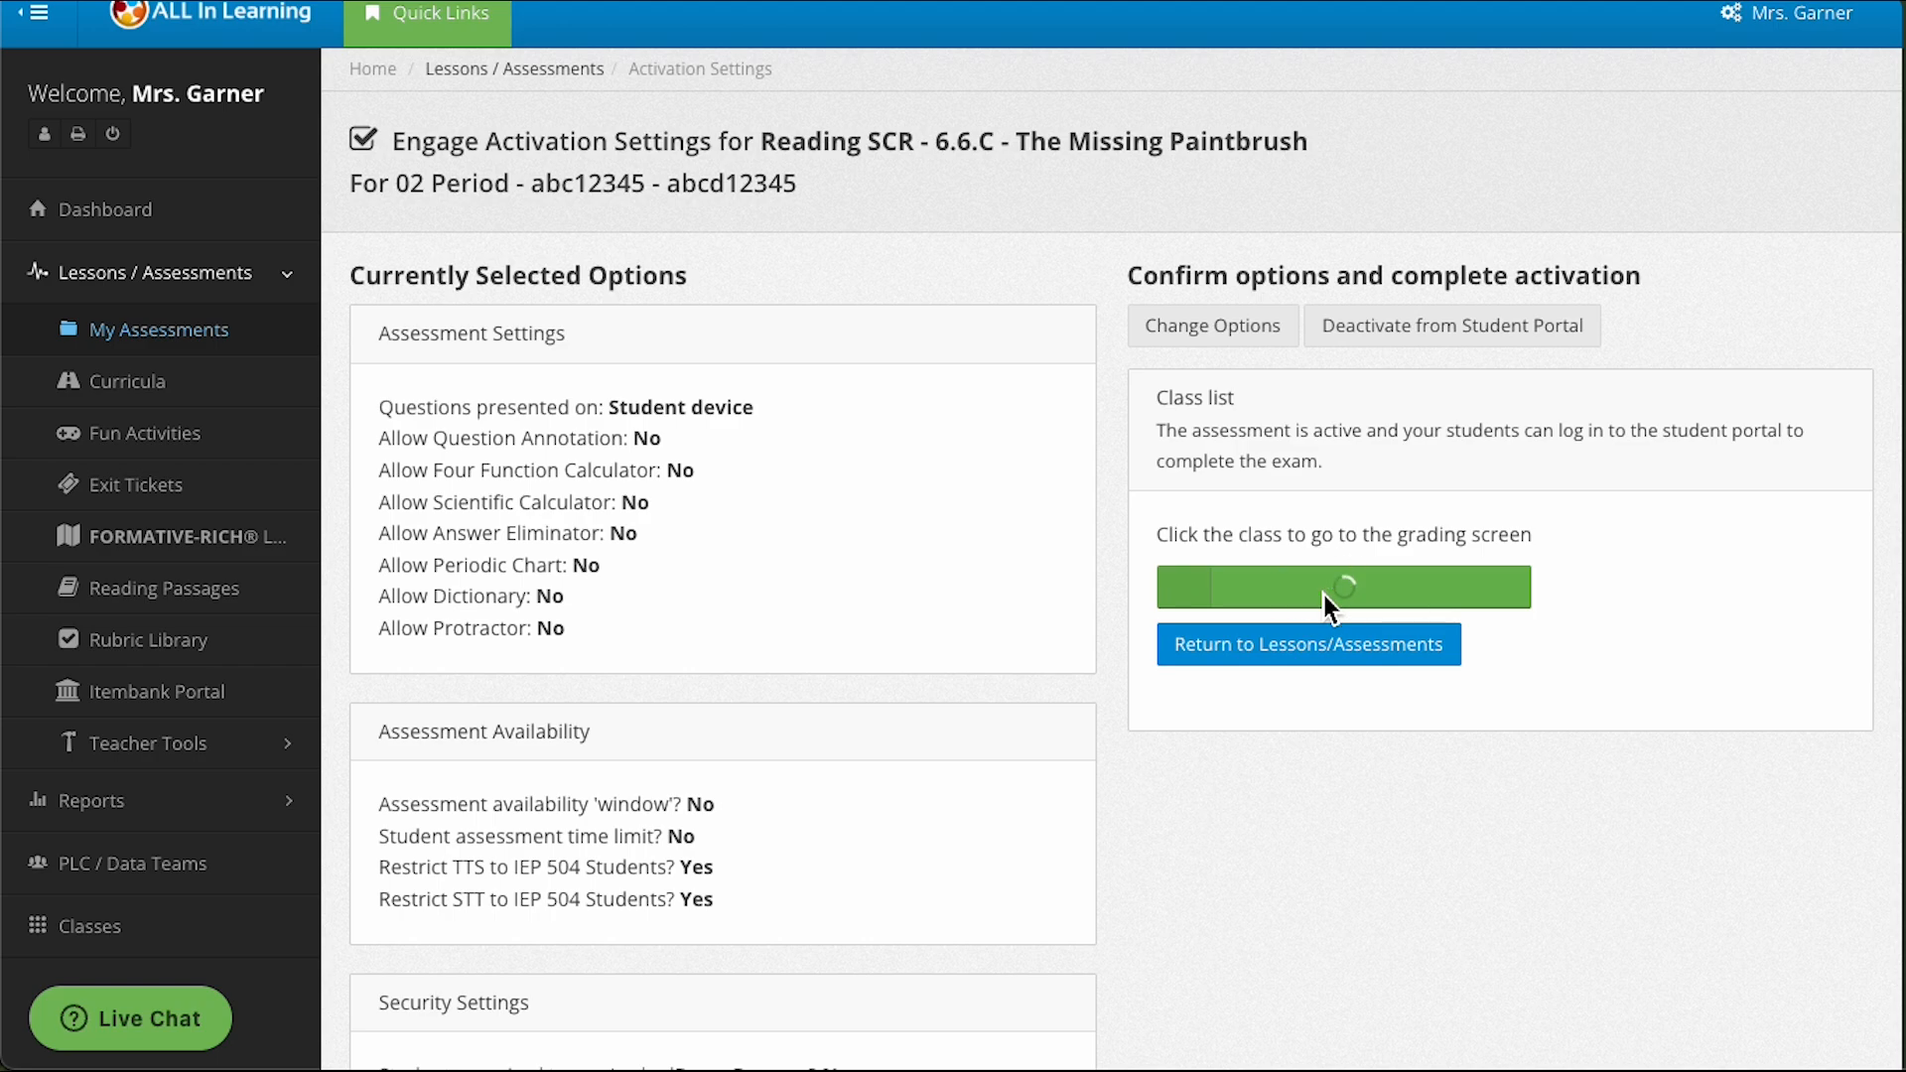
scroll(1328, 602, "down", 3)
scroll(1331, 610, "down", 1)
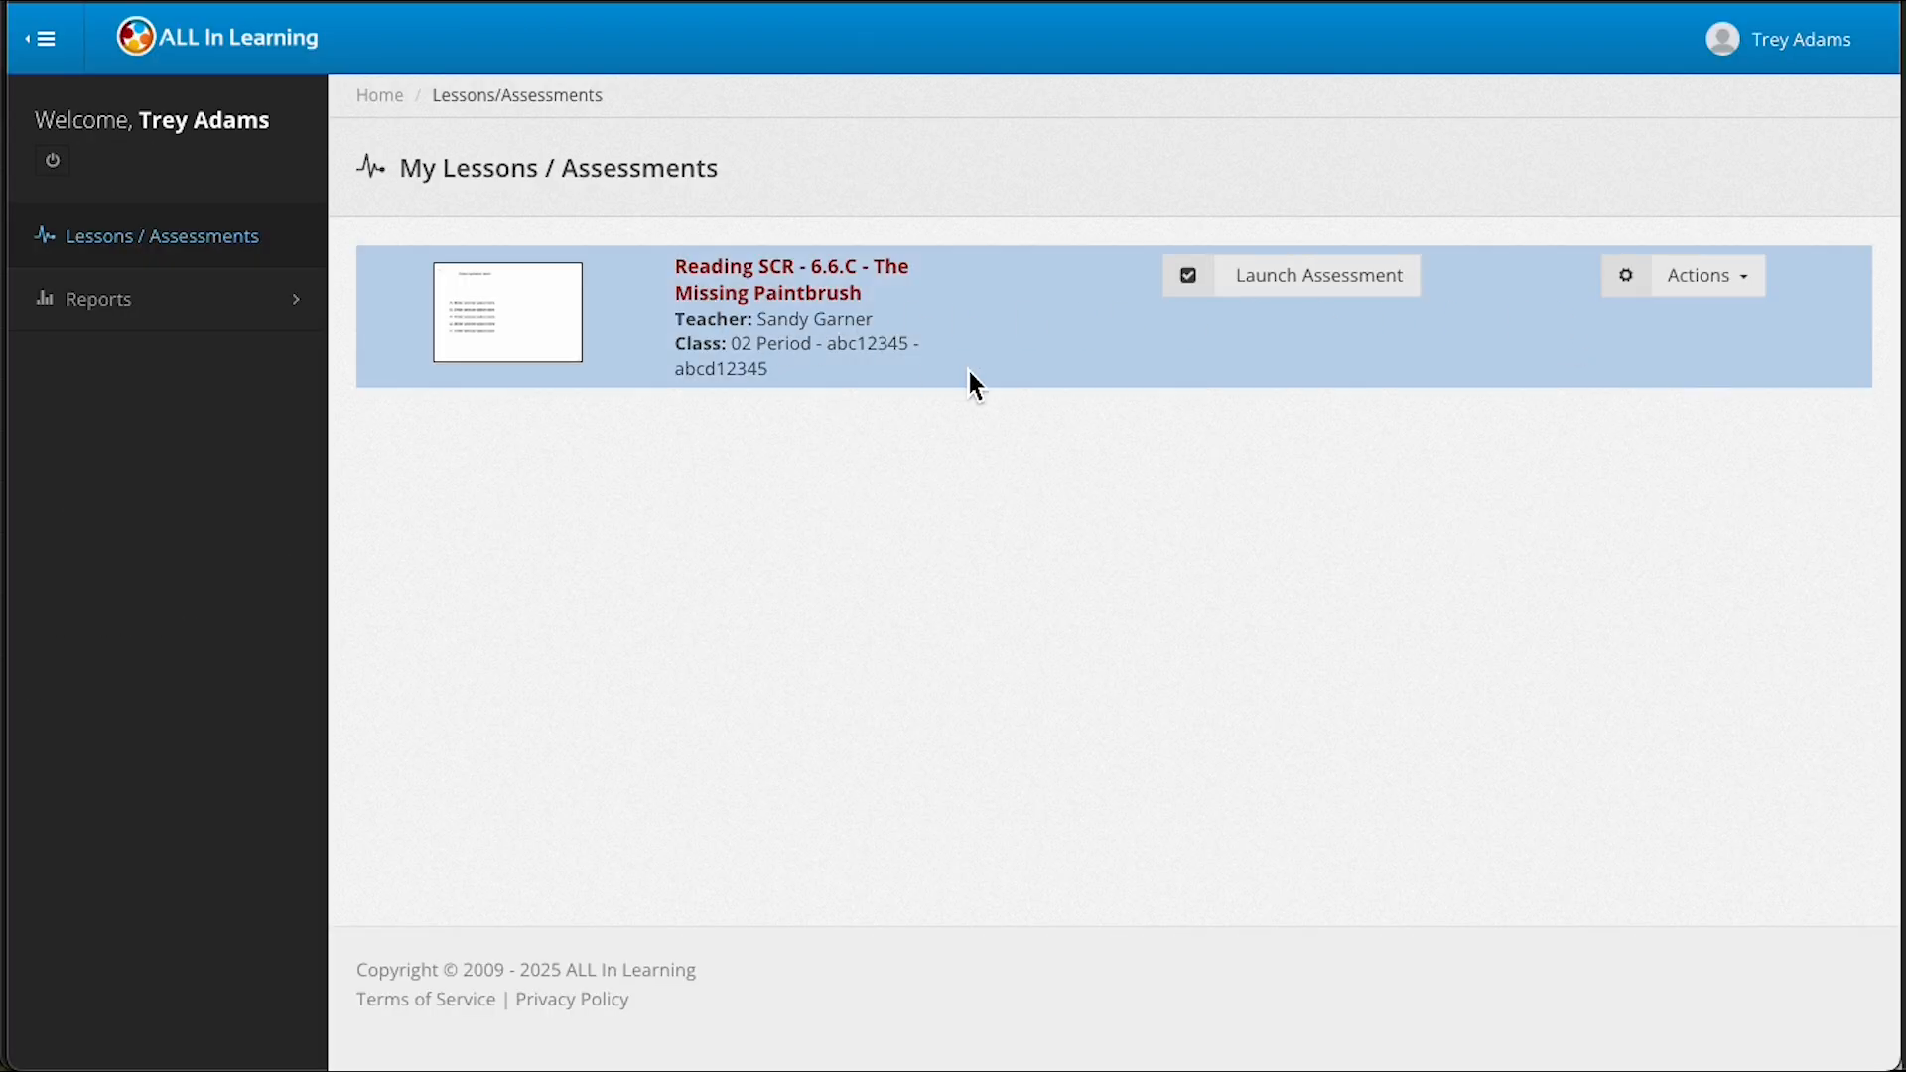
Answer Question 1: "Liam changes because he starts out scared to tell Ms. Flores he took the brush. By the end, he feels better after he tells her.".
left_click(1319, 275)
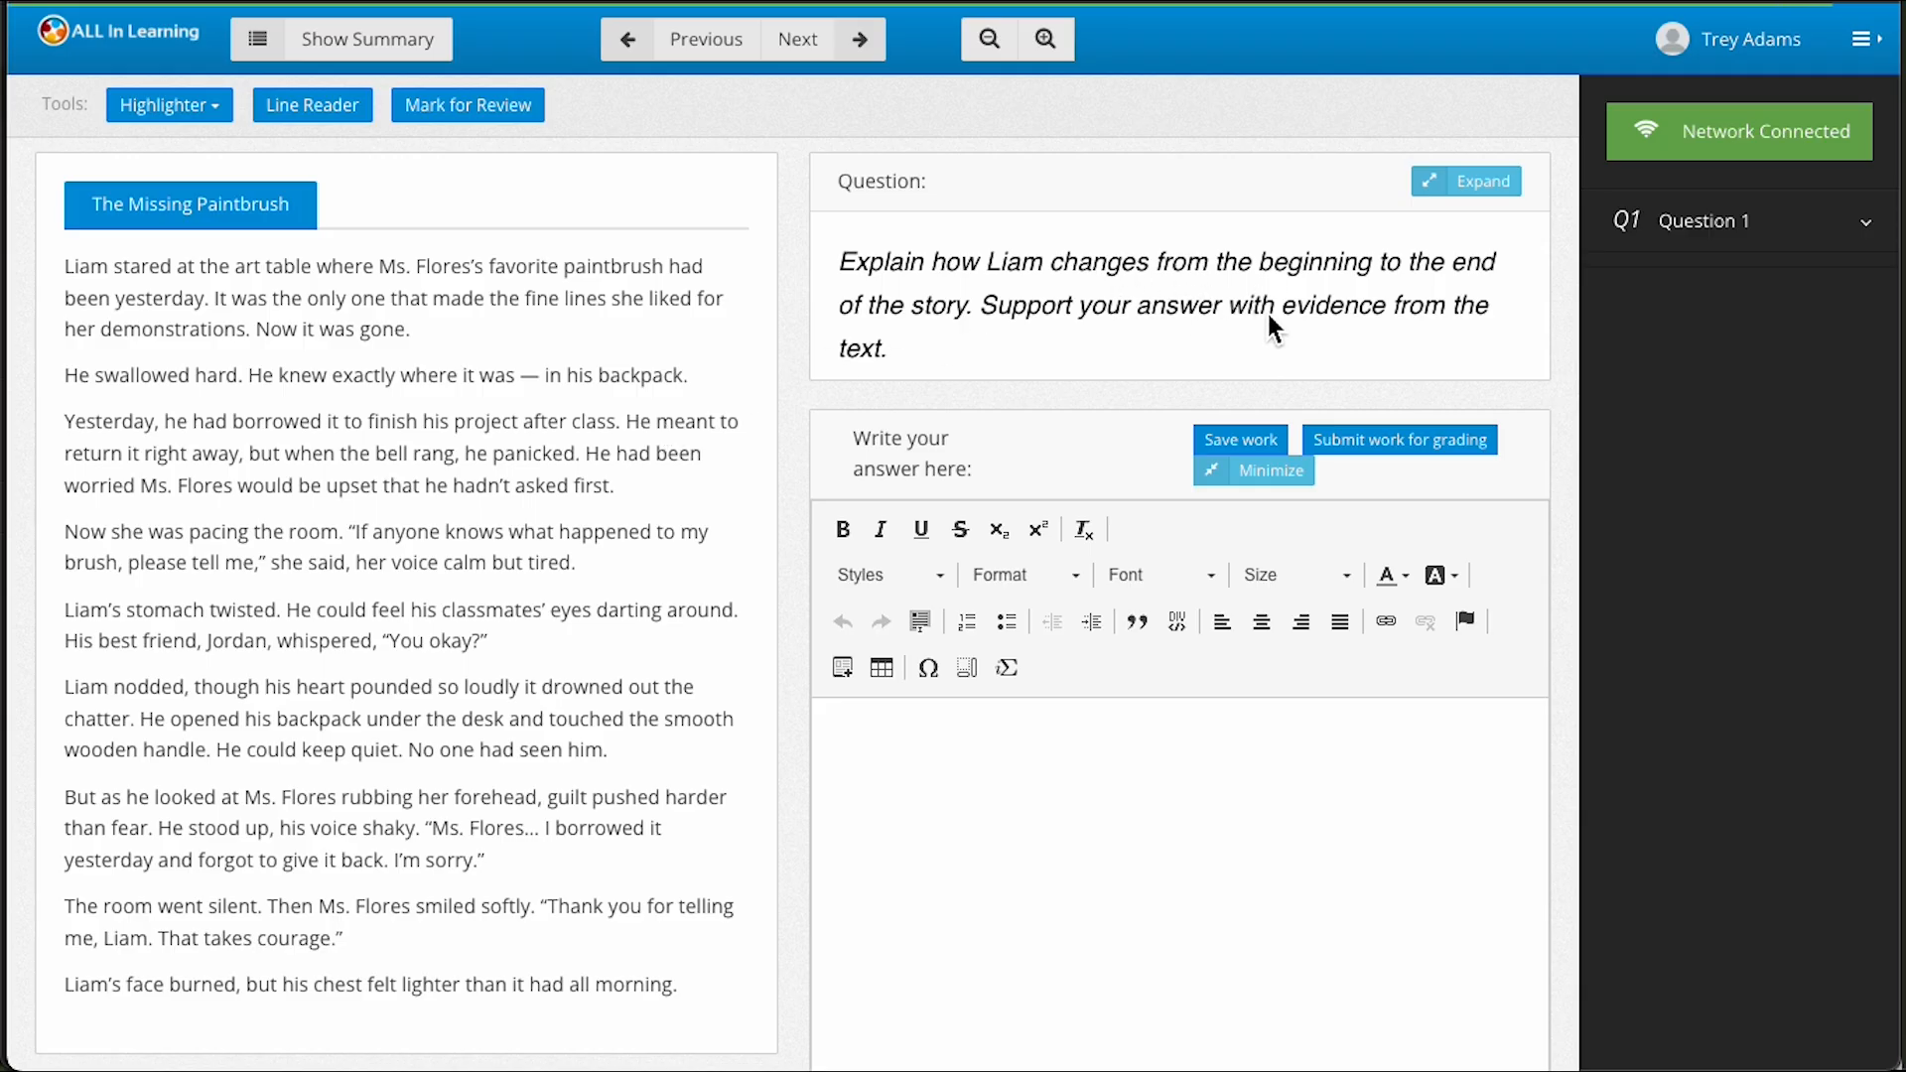
left_click(1003, 763)
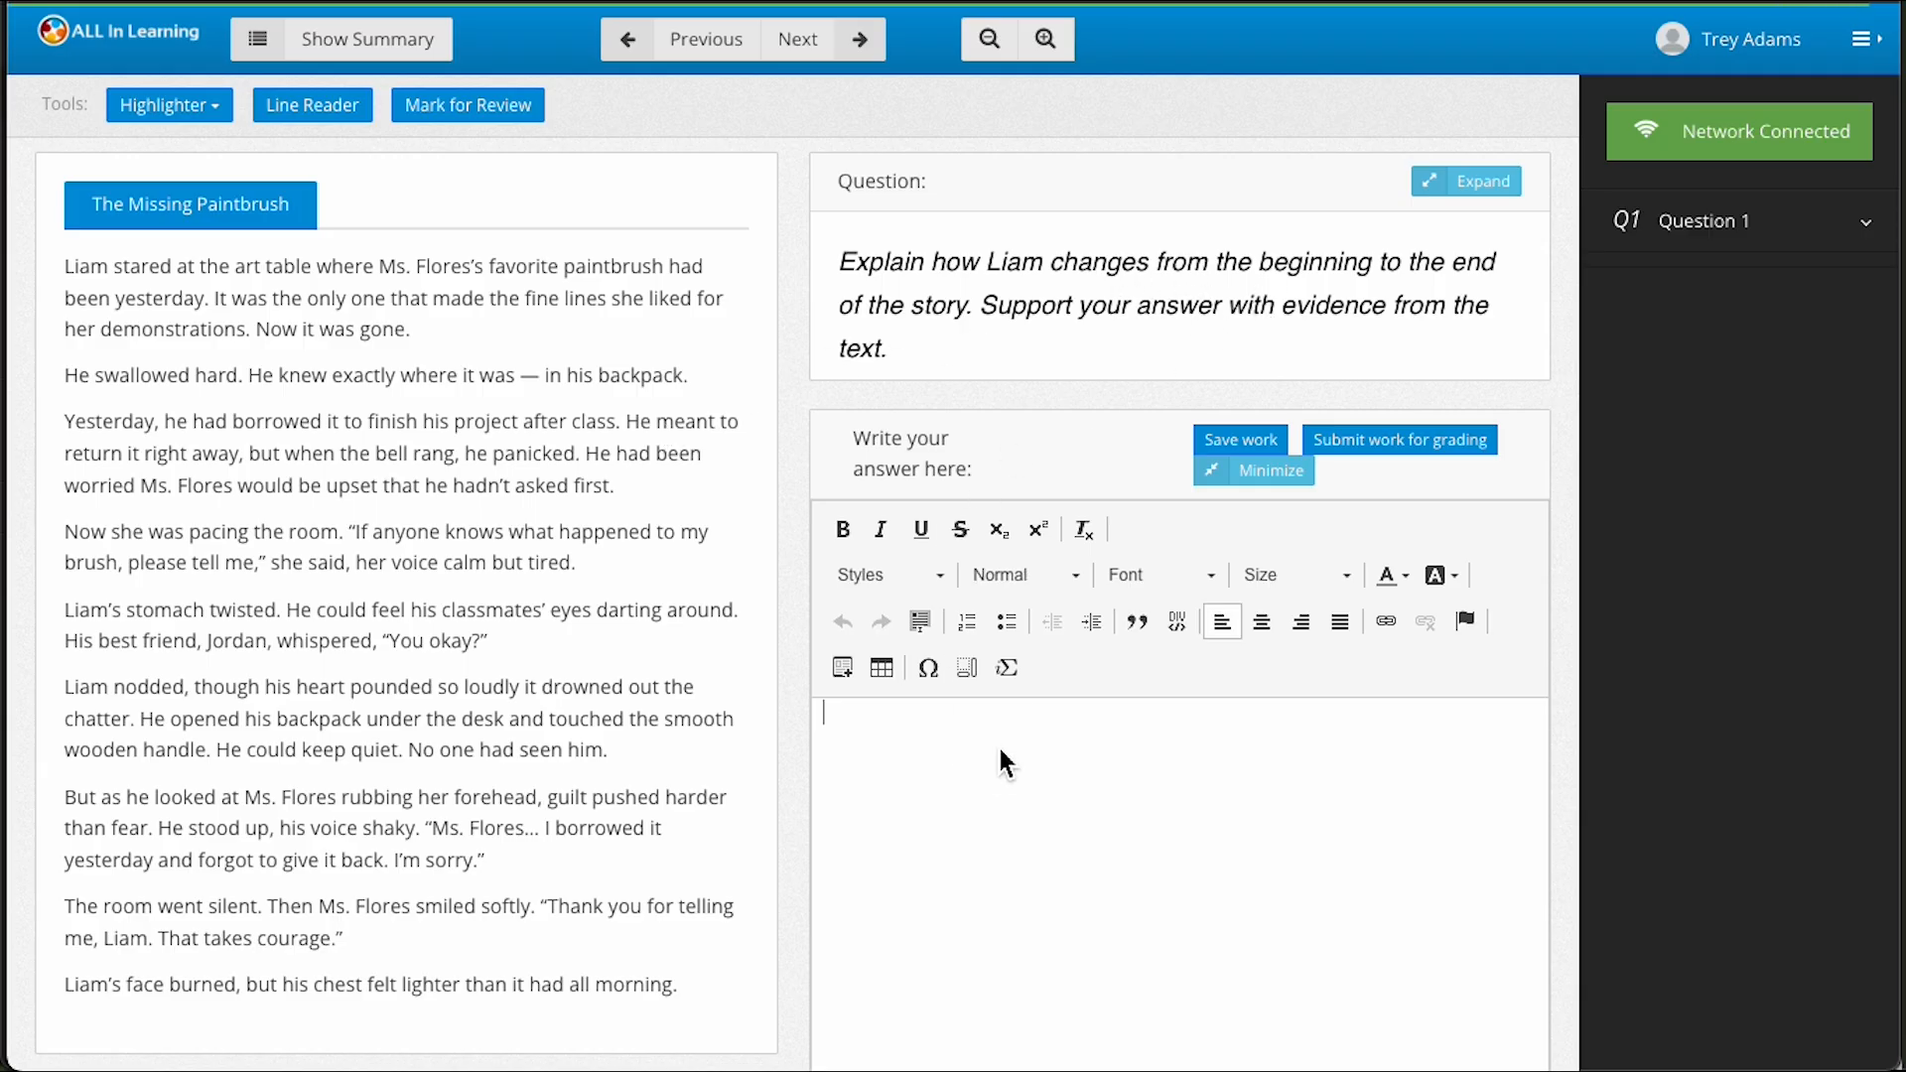
type("Liam changes because he starts out scared to tell Ms. Flores he took the brush. By the end, he feels better after he tells ")
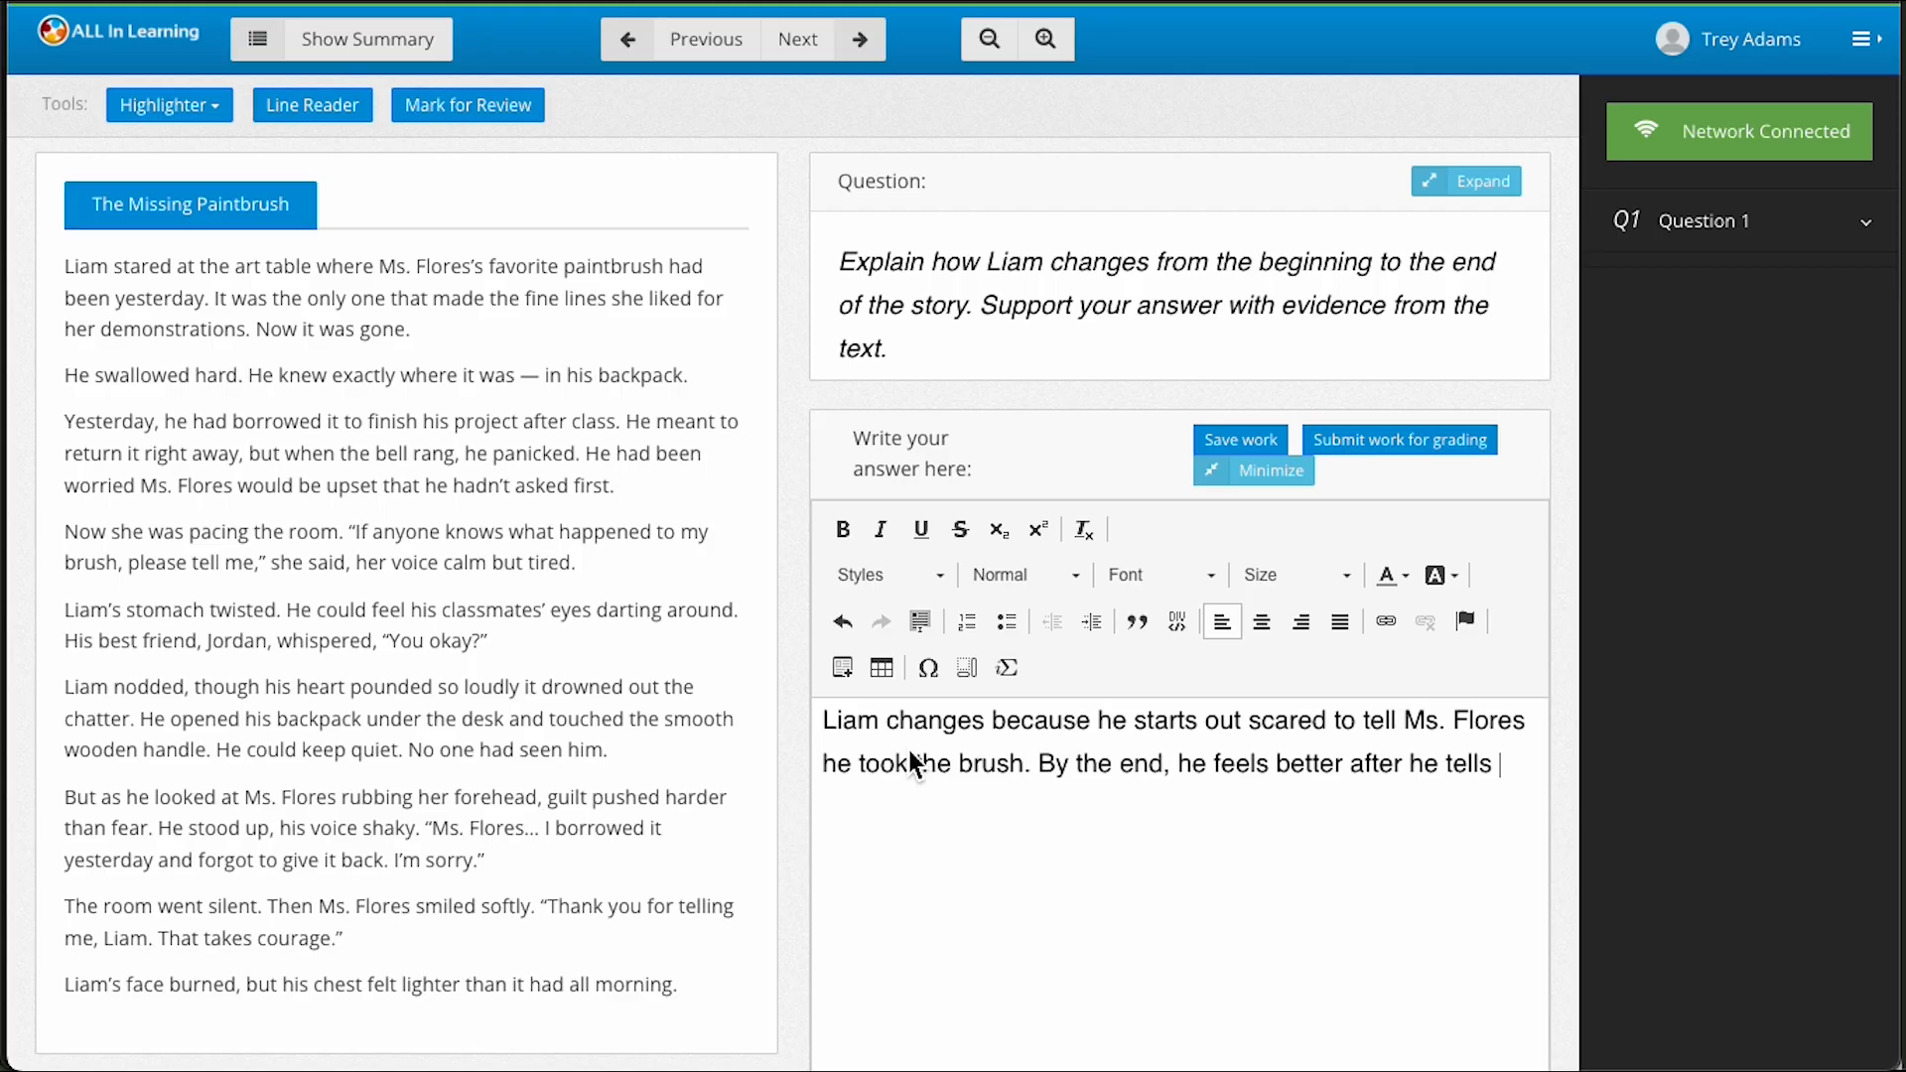
type("her.")
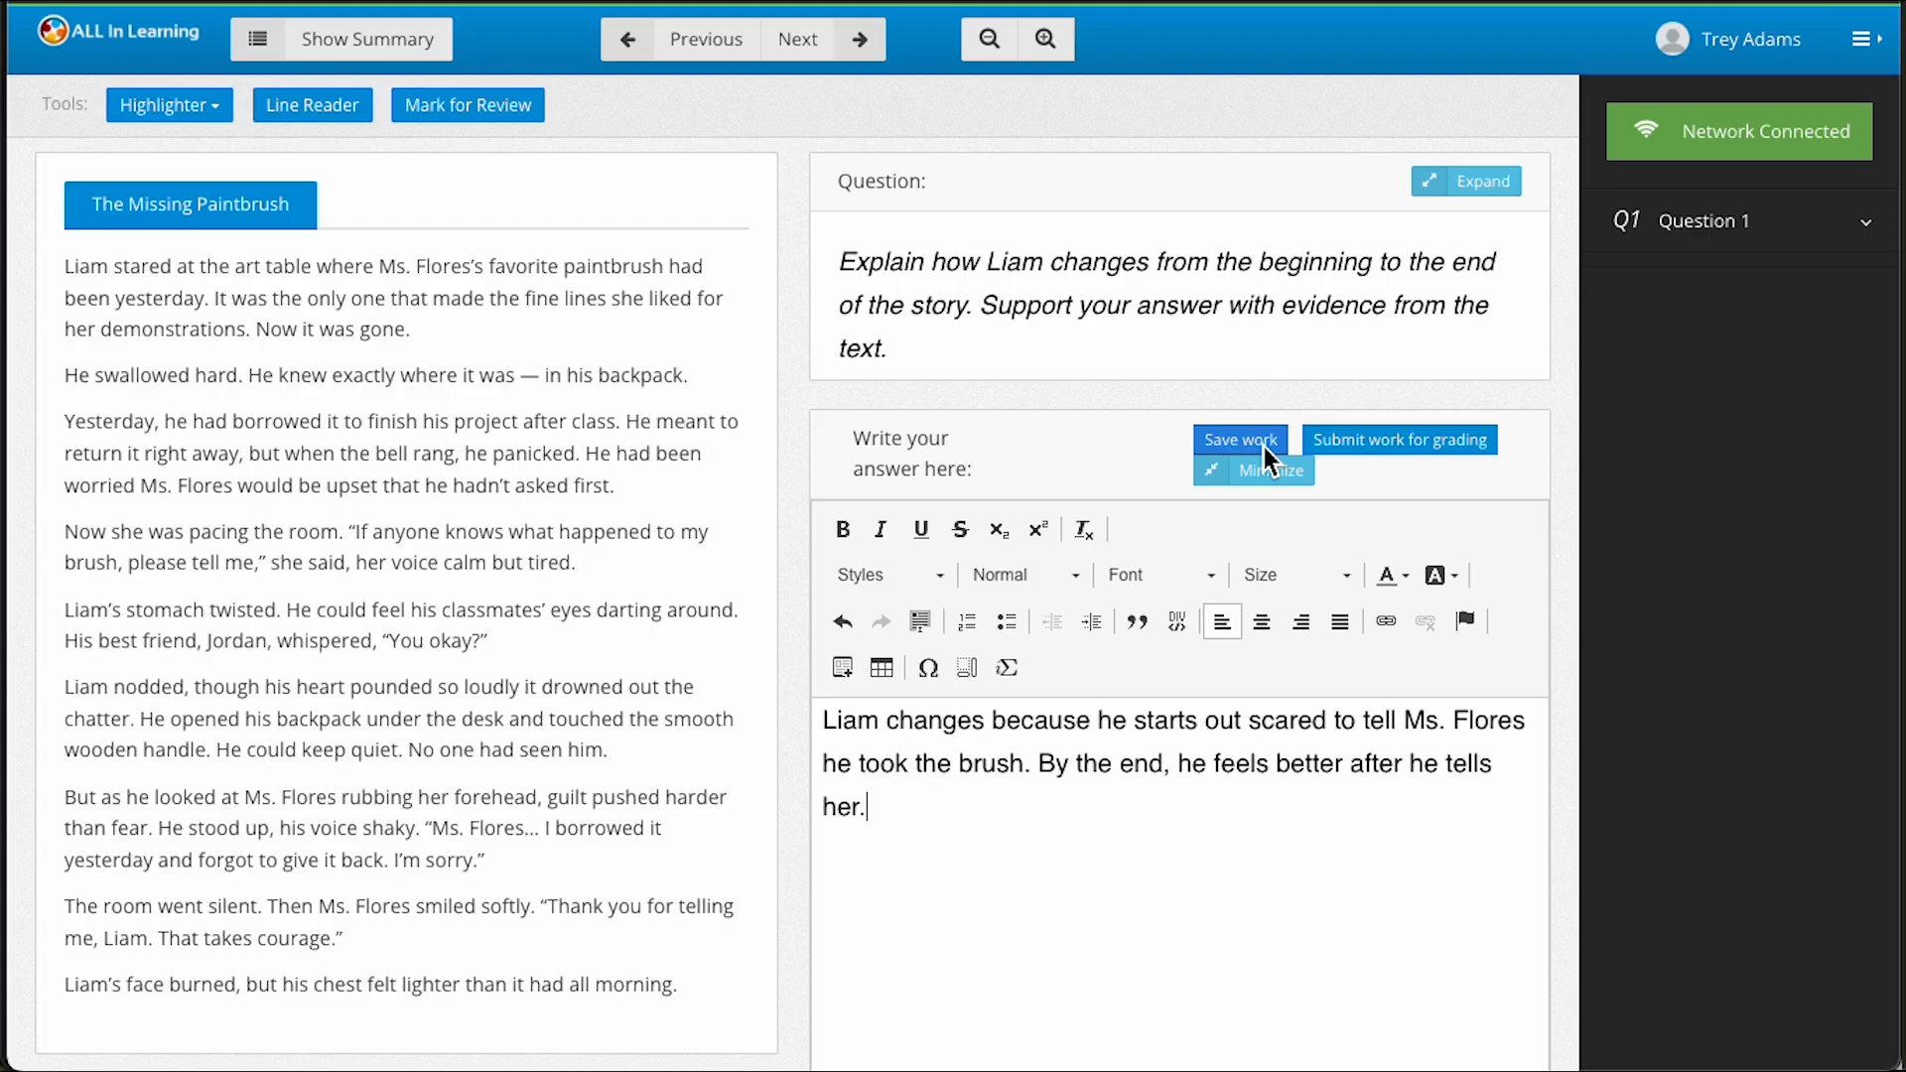
Submit the student's written answer for grading, check the summary page and mark the assessment as finished.
left_click(1408, 439)
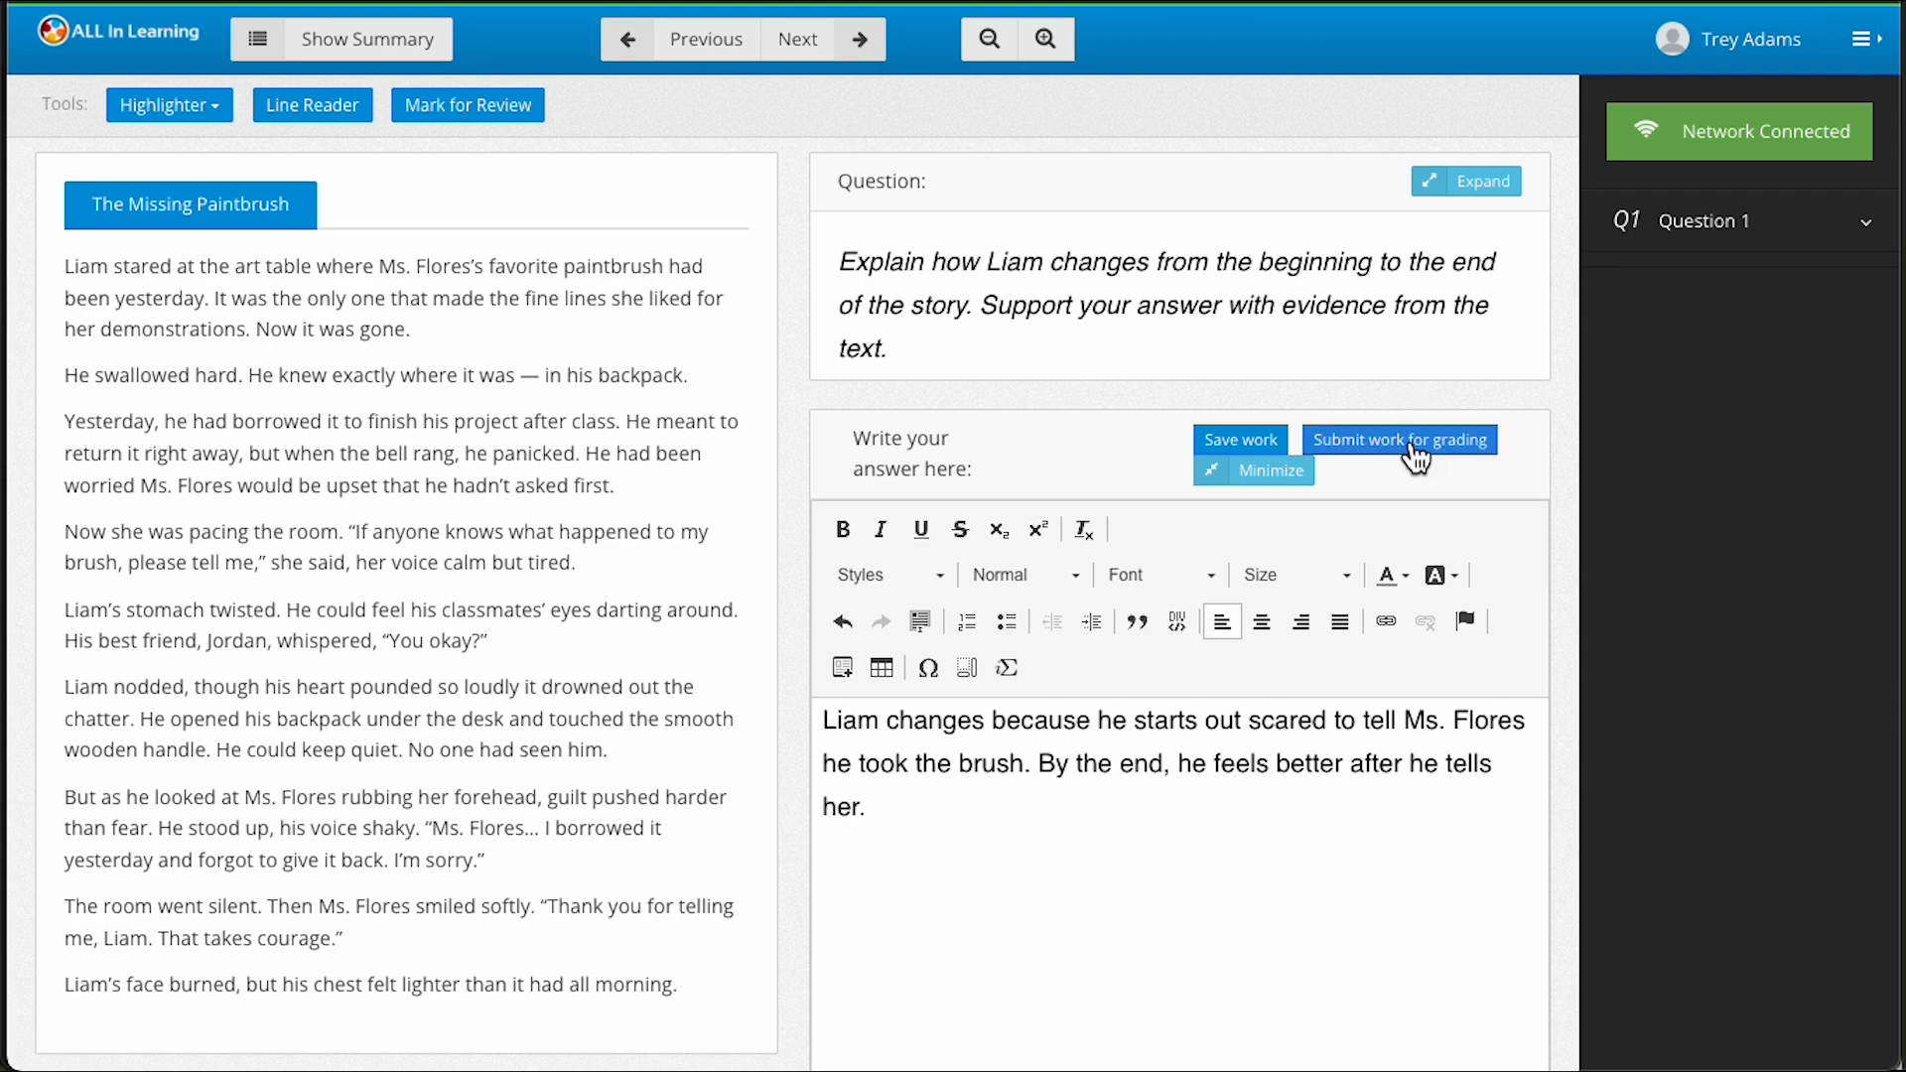
left_click(859, 43)
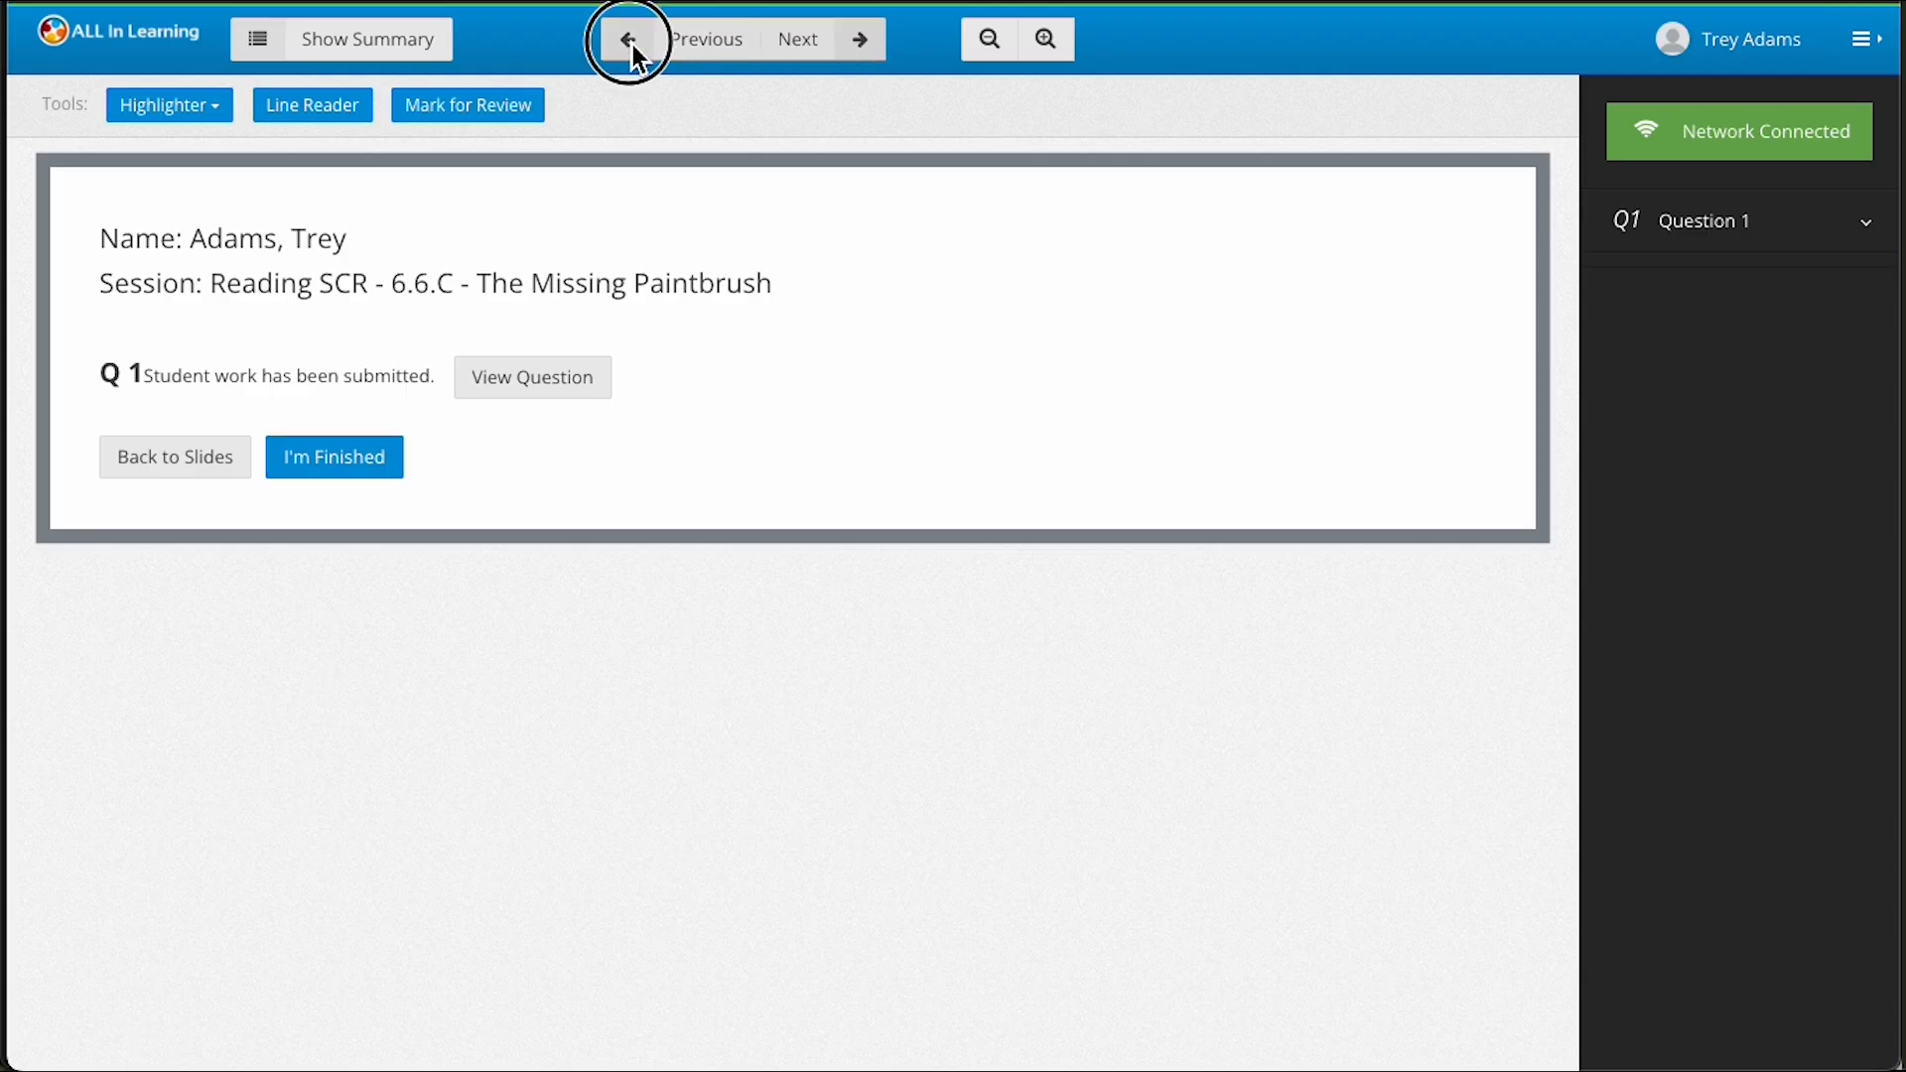
left_click(635, 51)
left_click(876, 44)
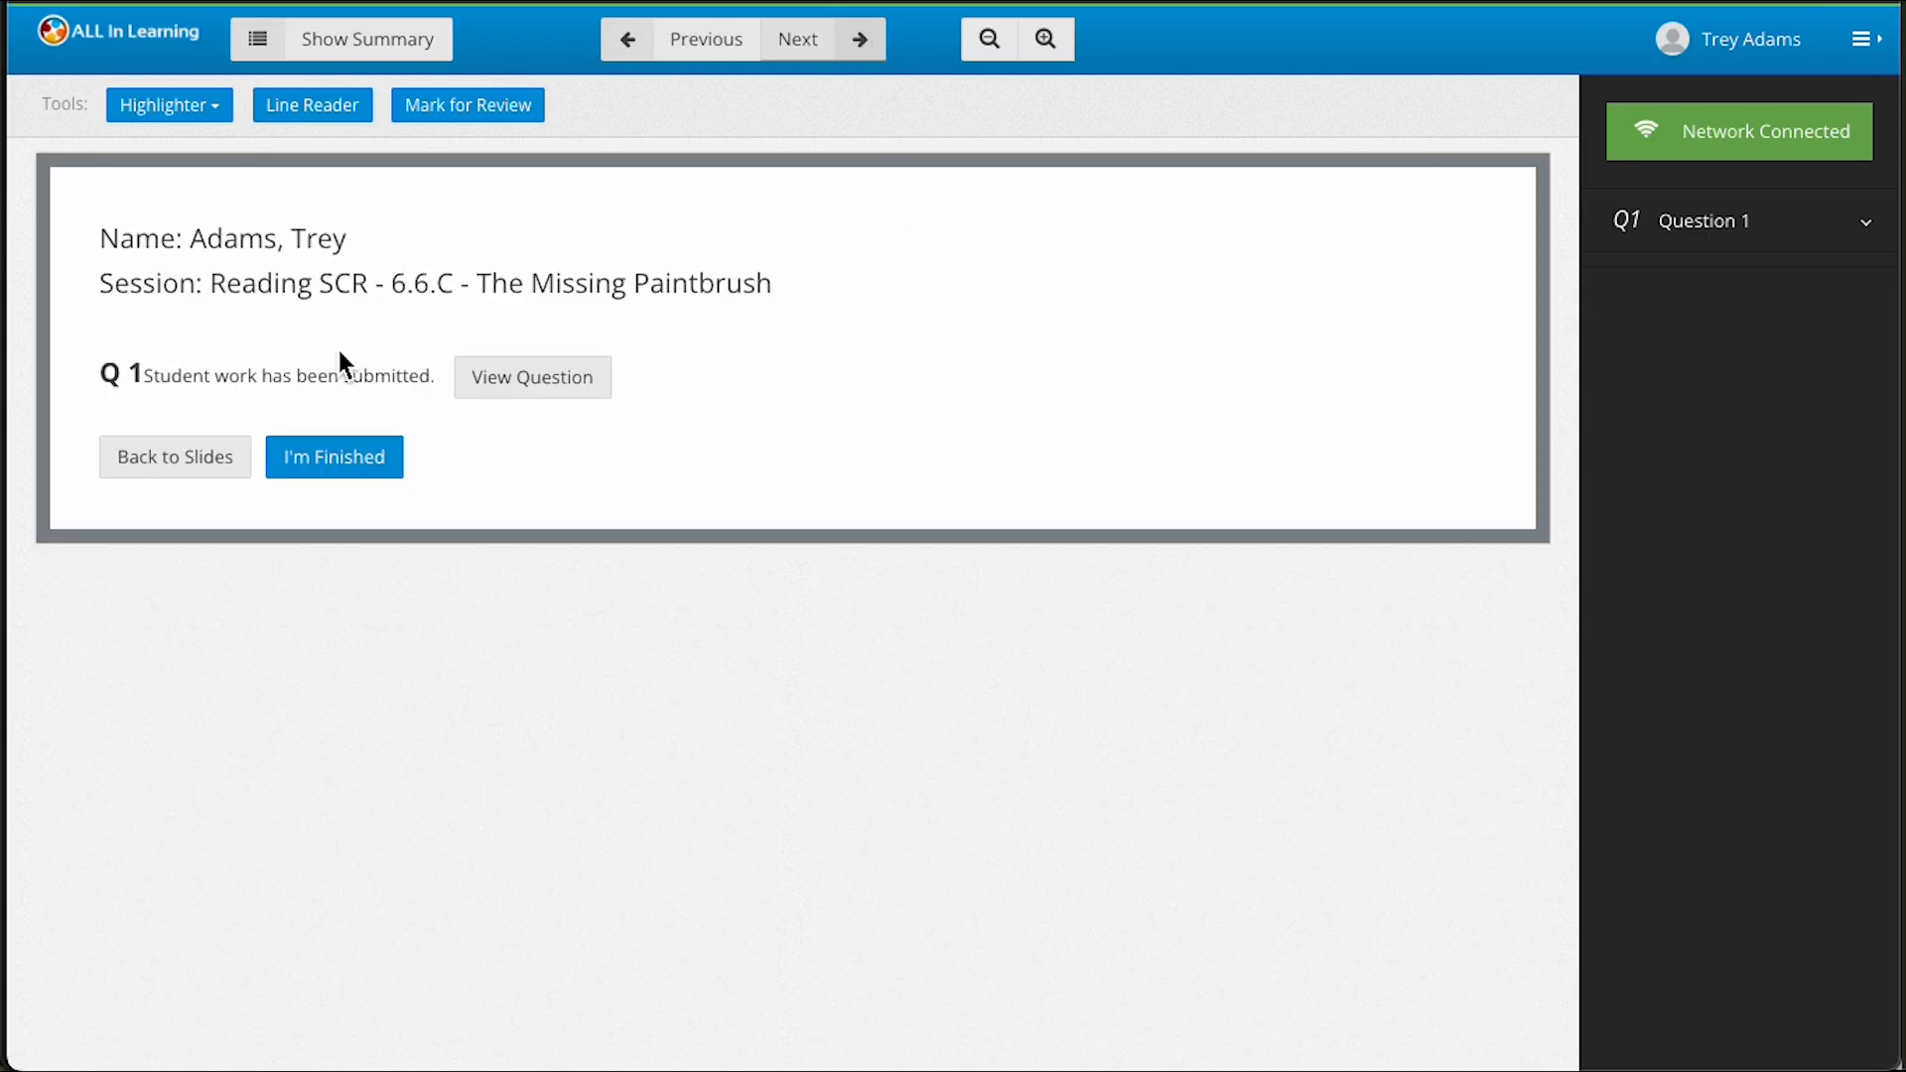
left_click(337, 465)
left_click(133, 418)
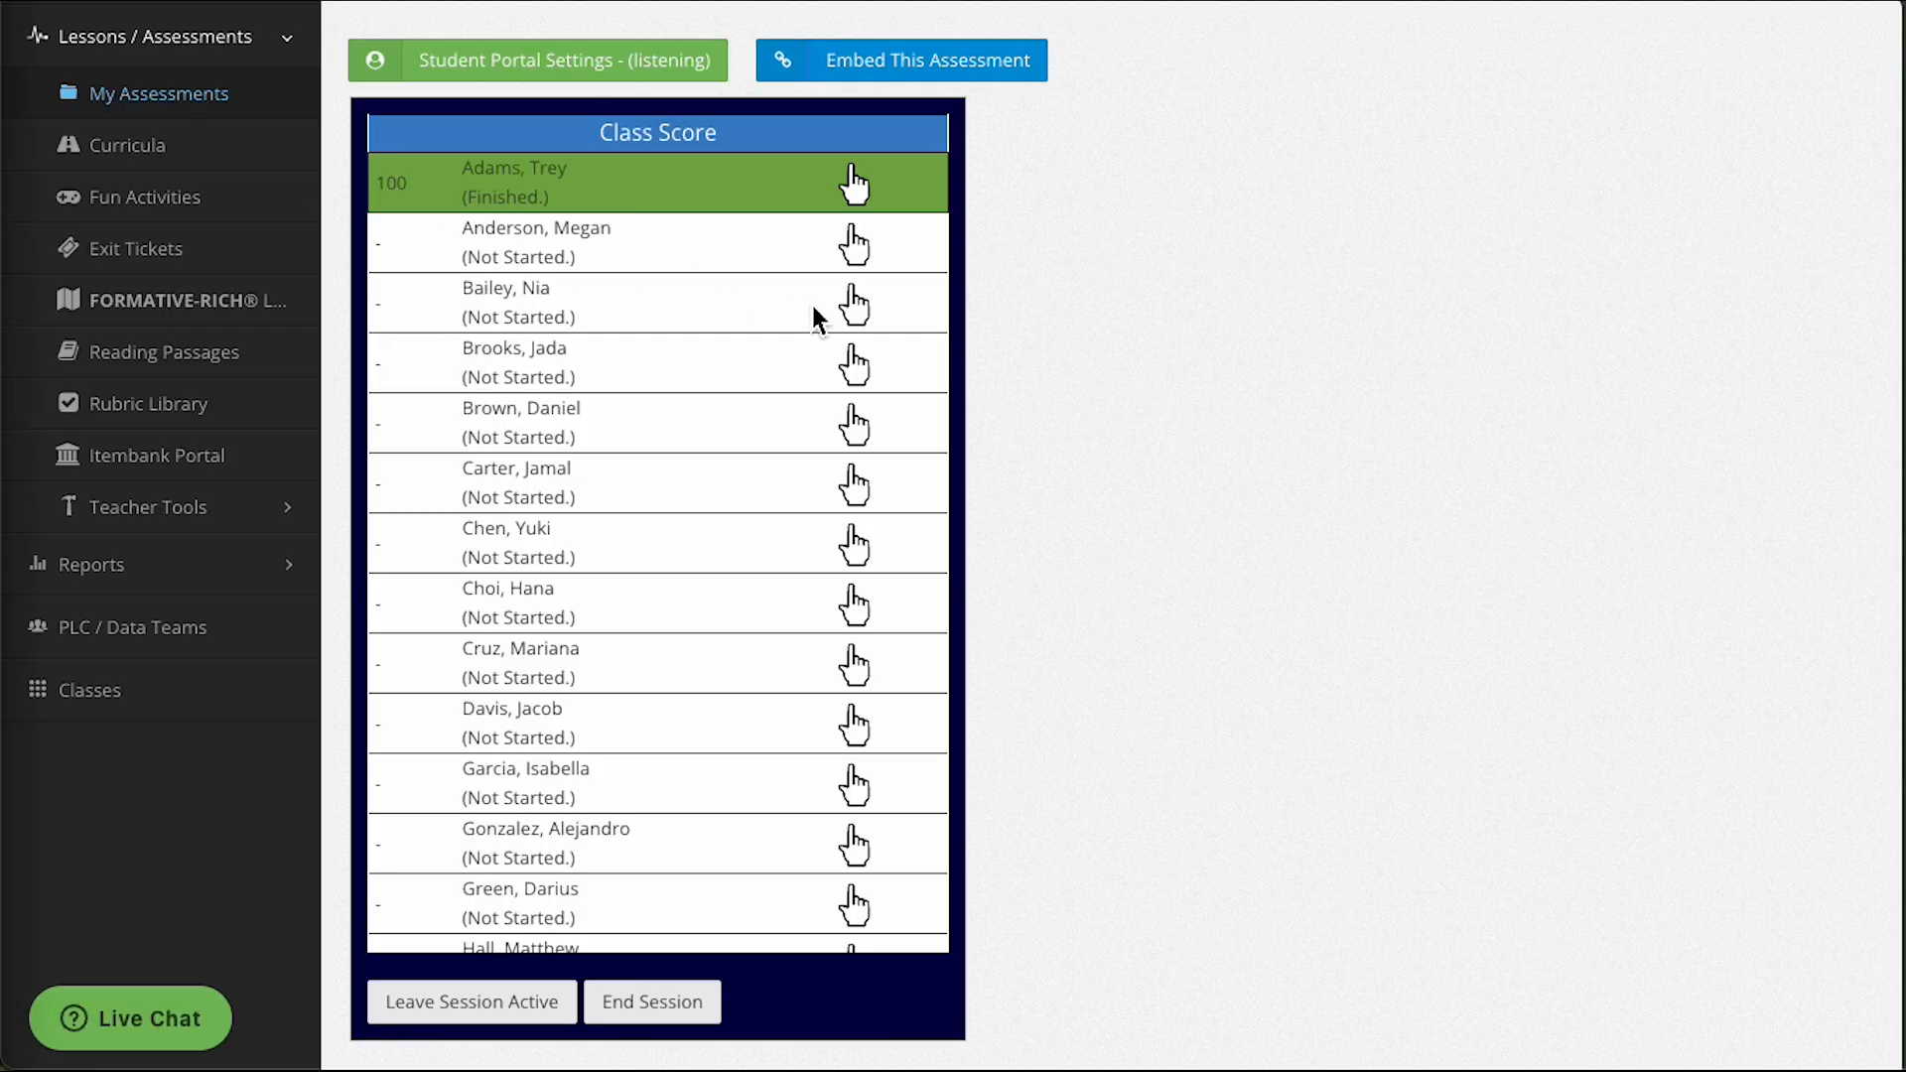
Open the score details of the first student in the teacher's Class Score list and review the class scores.
scroll(813, 308, "up", 1)
scroll(813, 308, "down", 1)
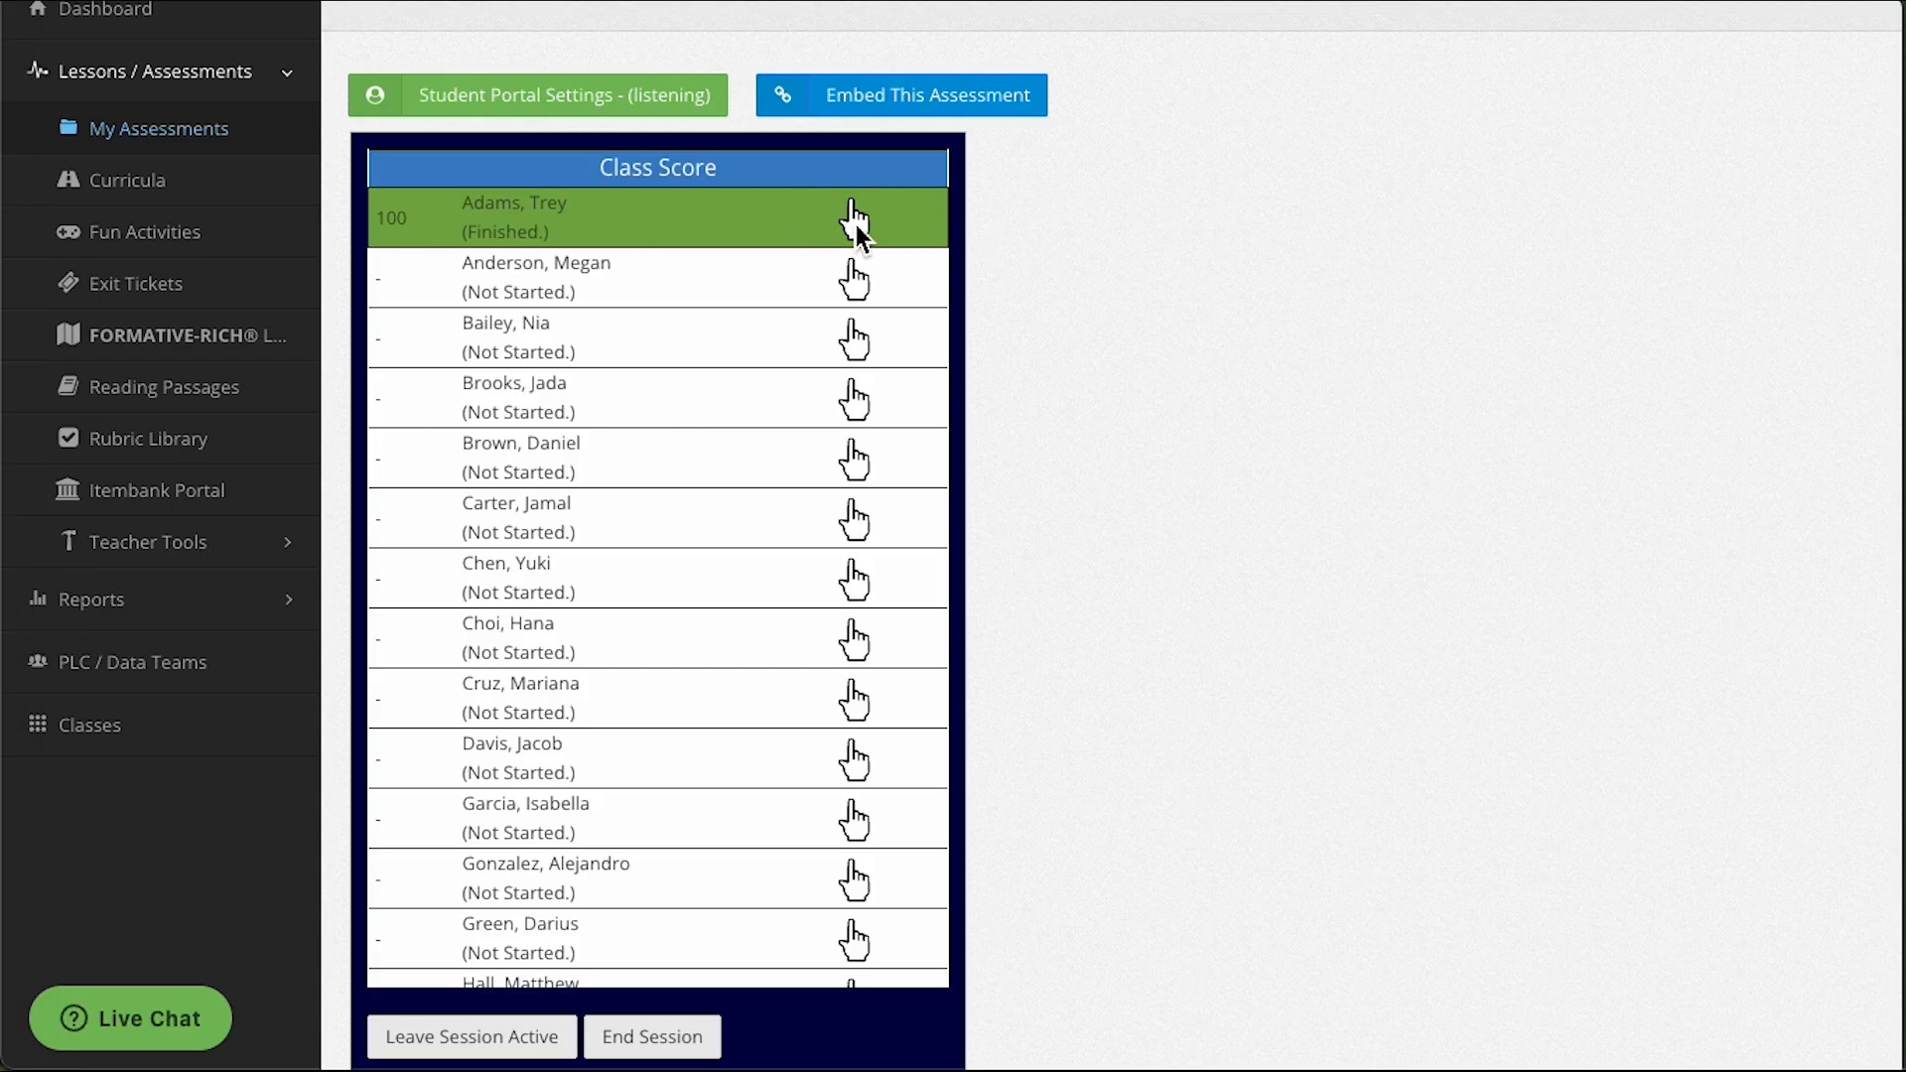
left_click(860, 236)
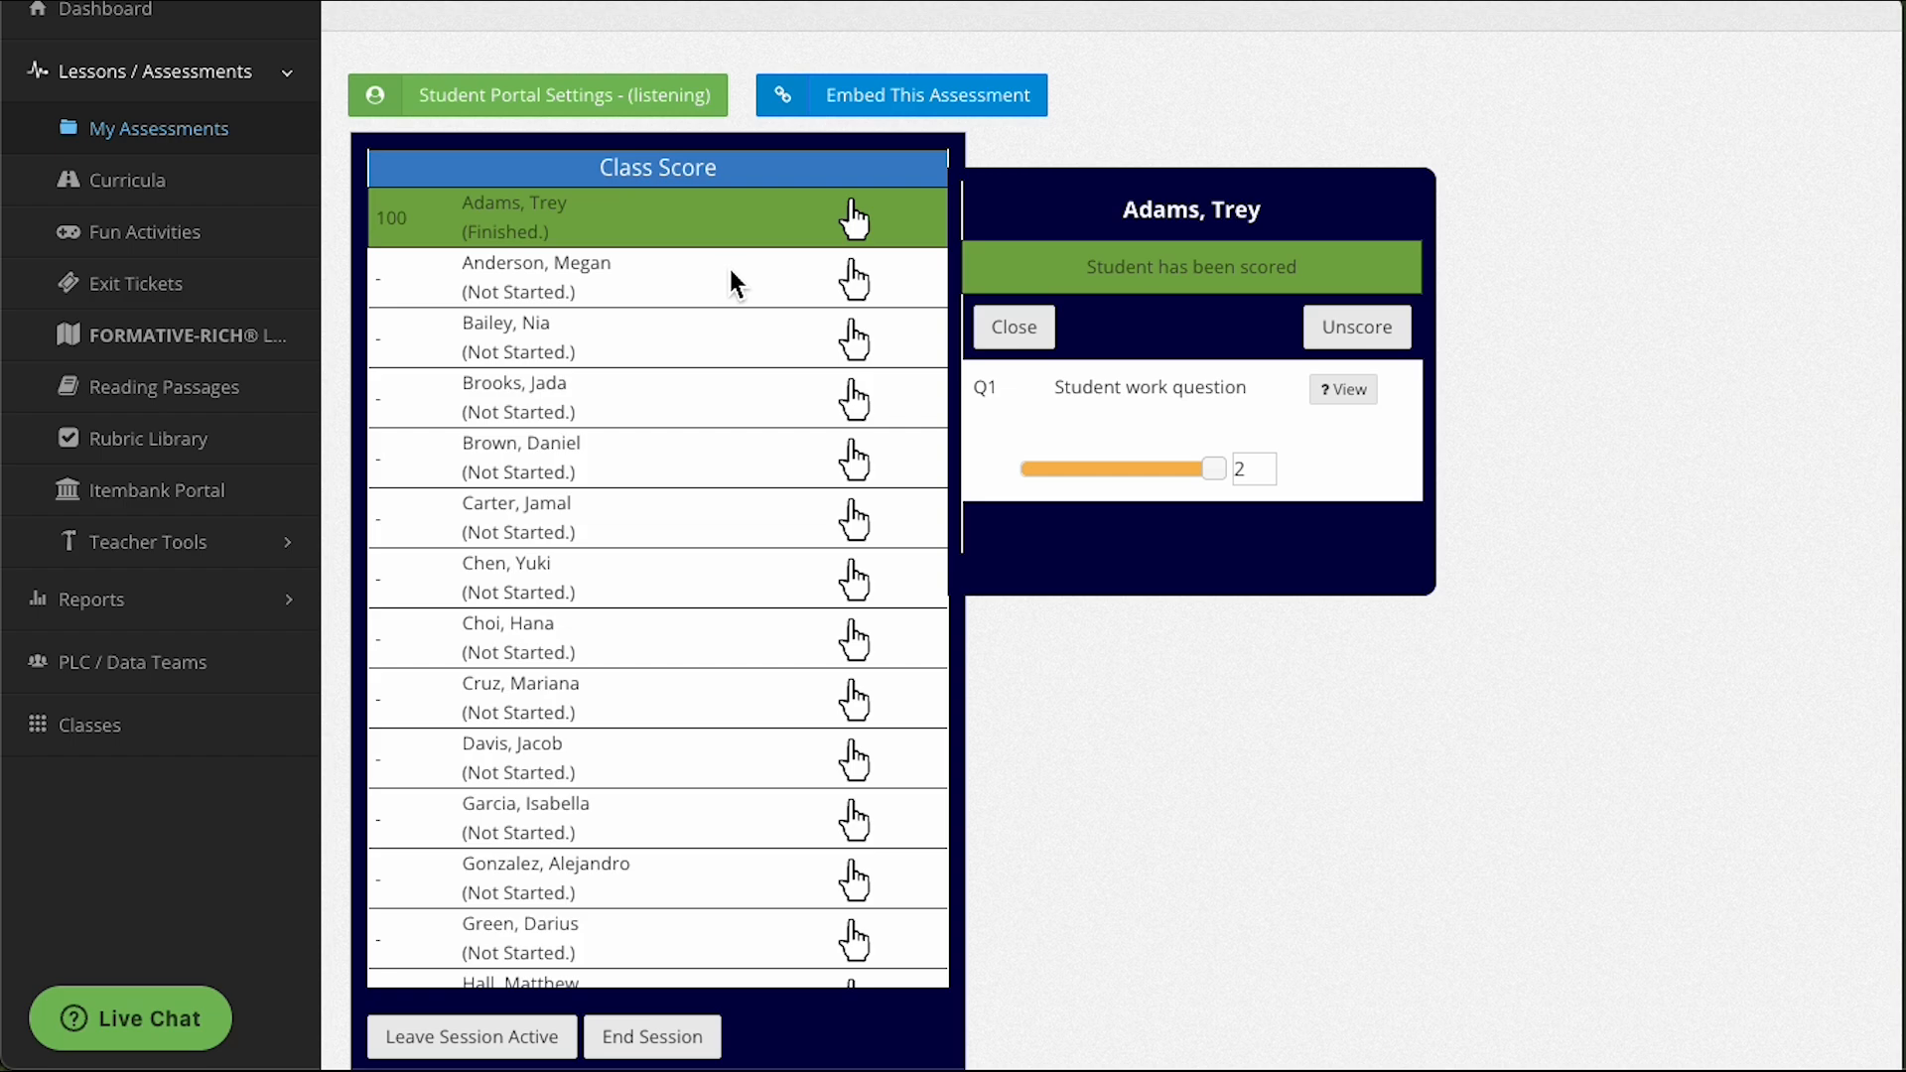
scroll(471, 1022, "down", 1)
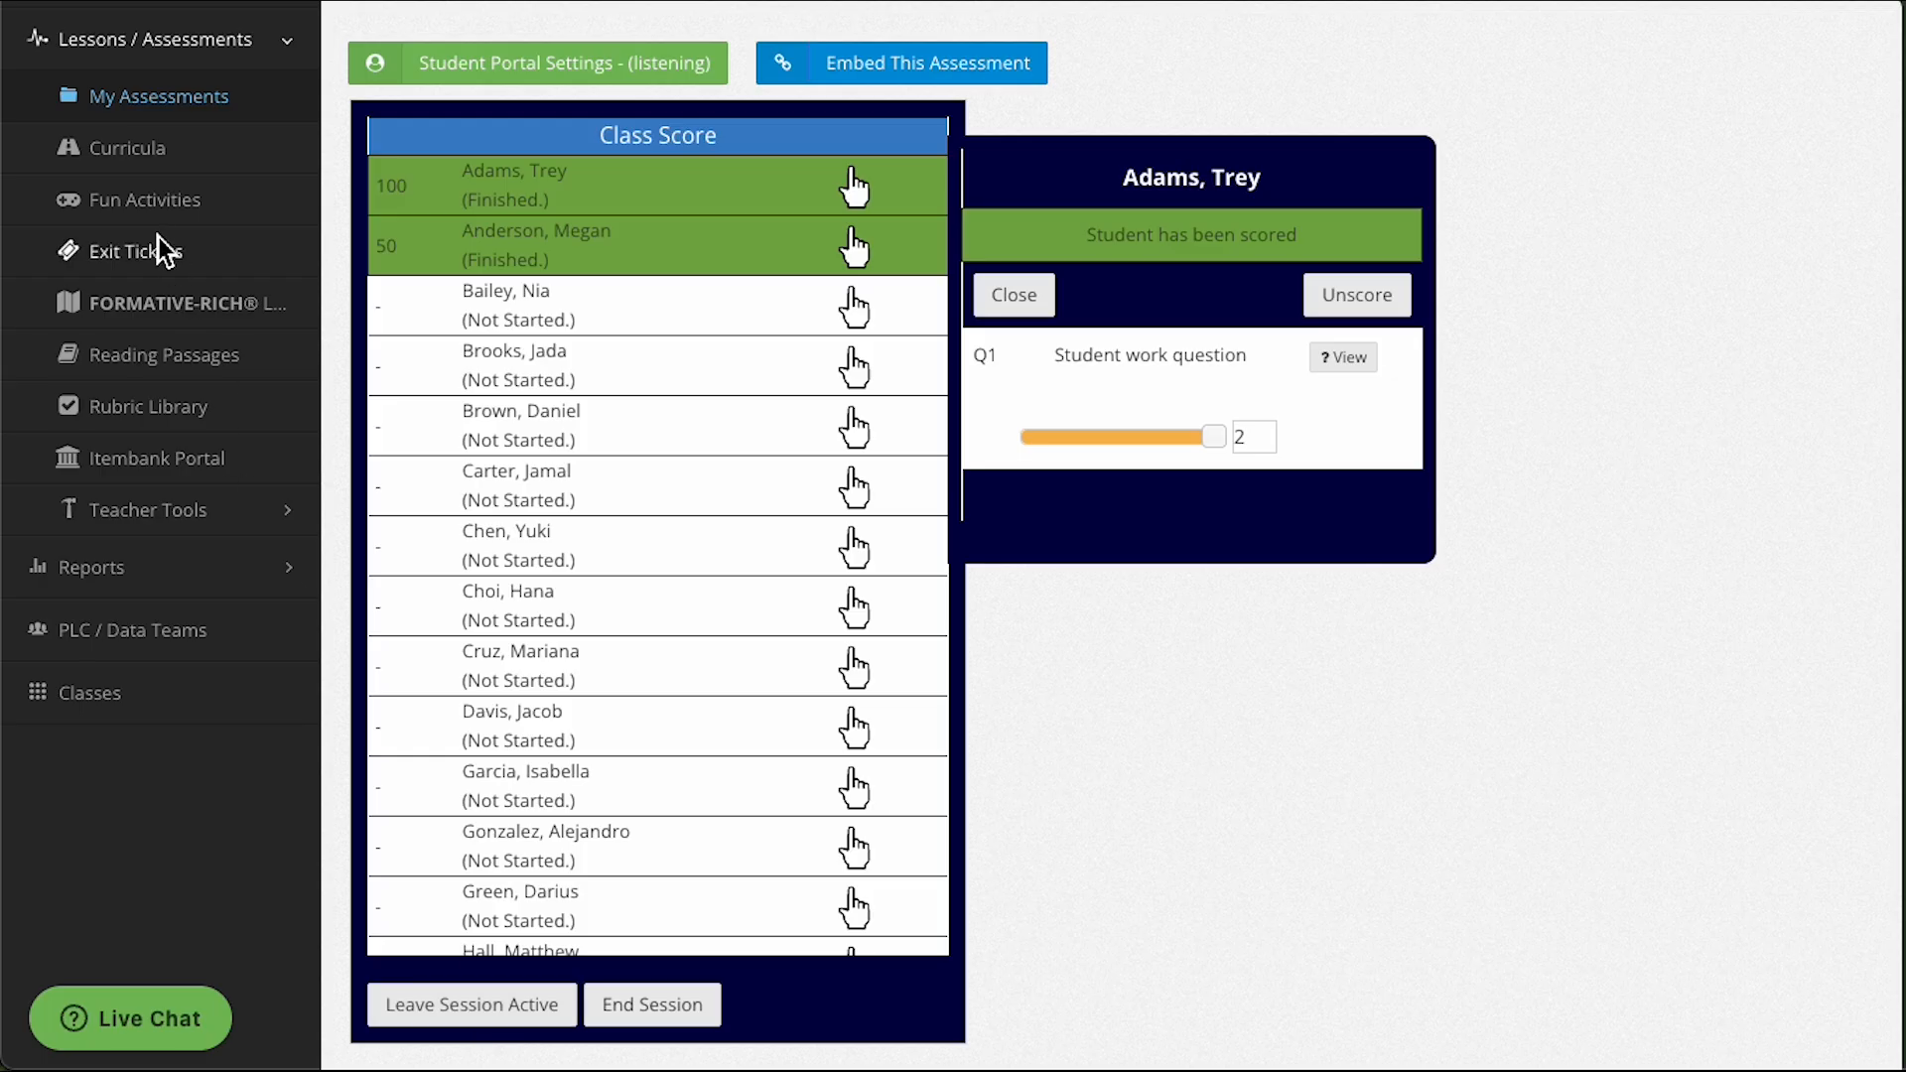
scroll(182, 255, "up", 2)
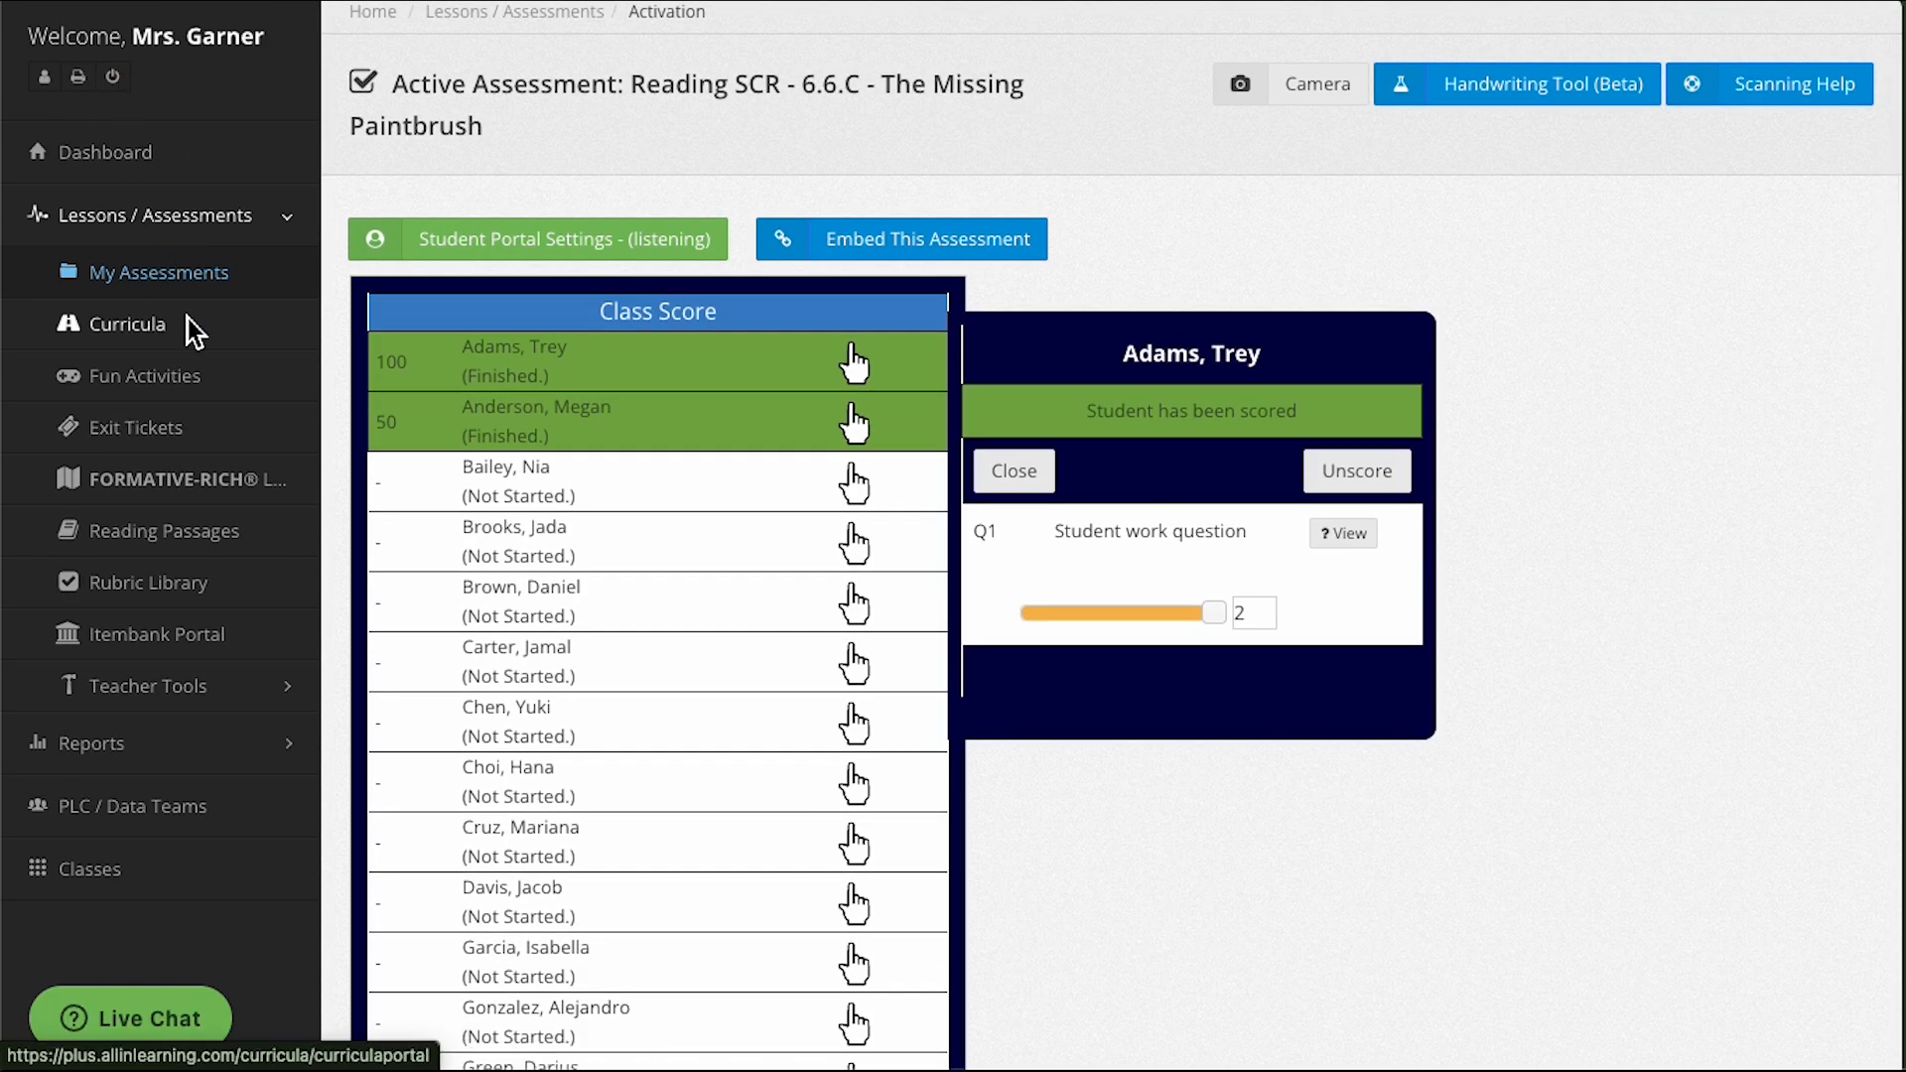
scroll(192, 378, "down", 2)
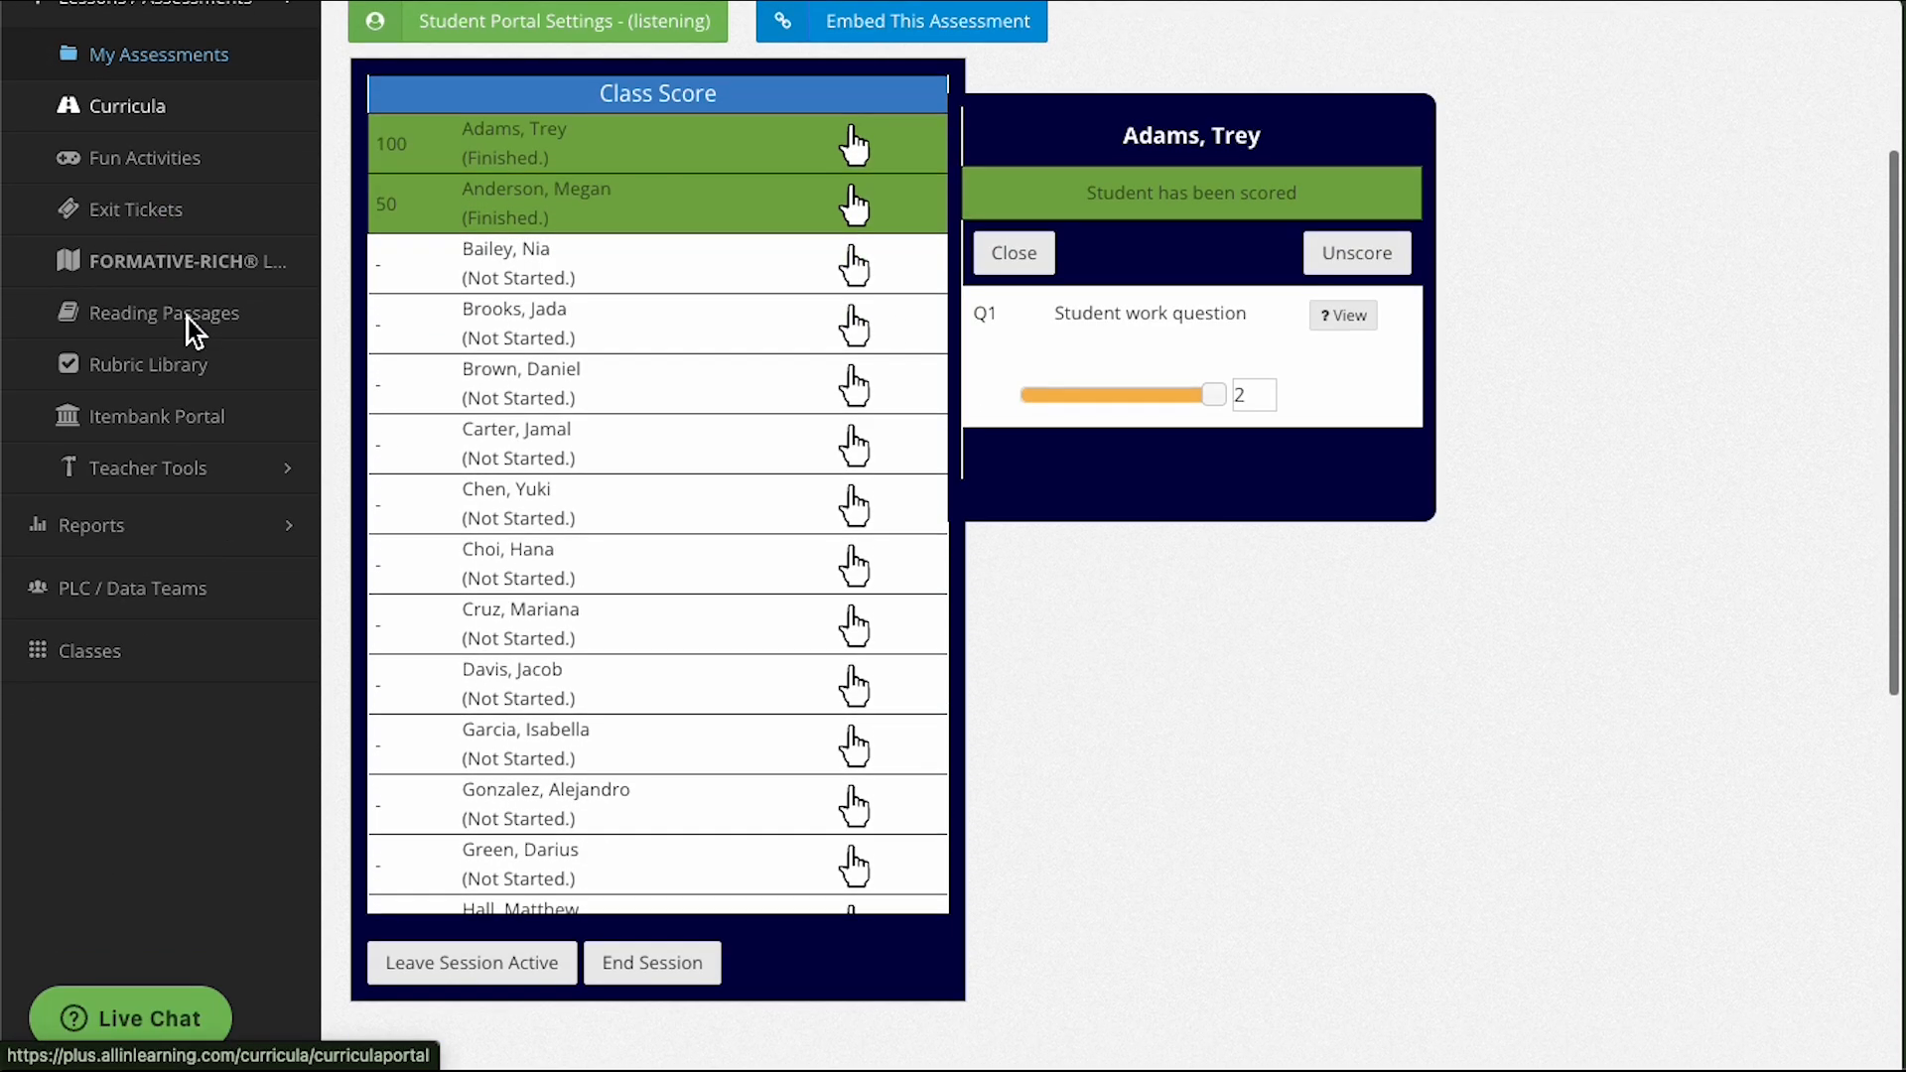
Leave the assessment session active and go to the Assessments In Progress list on the Dashboard.
left_click(494, 975)
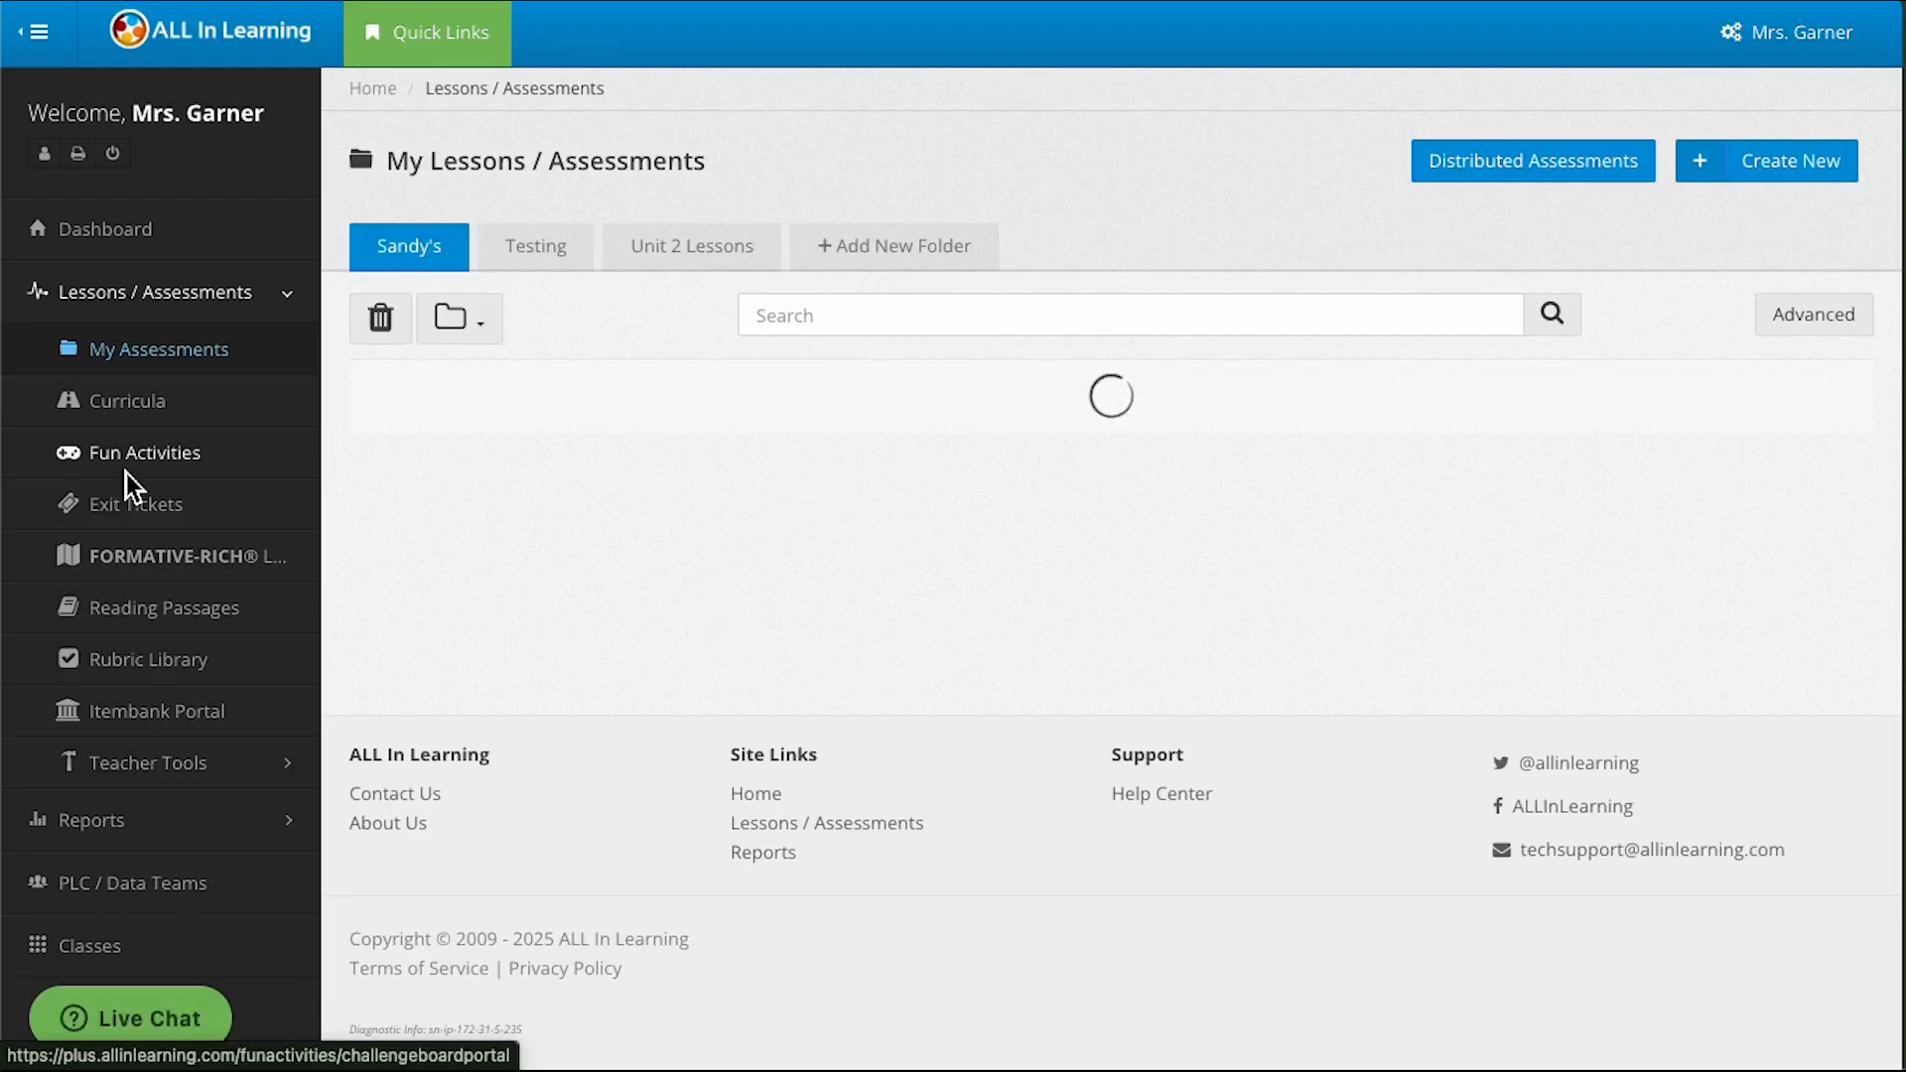
left_click(114, 233)
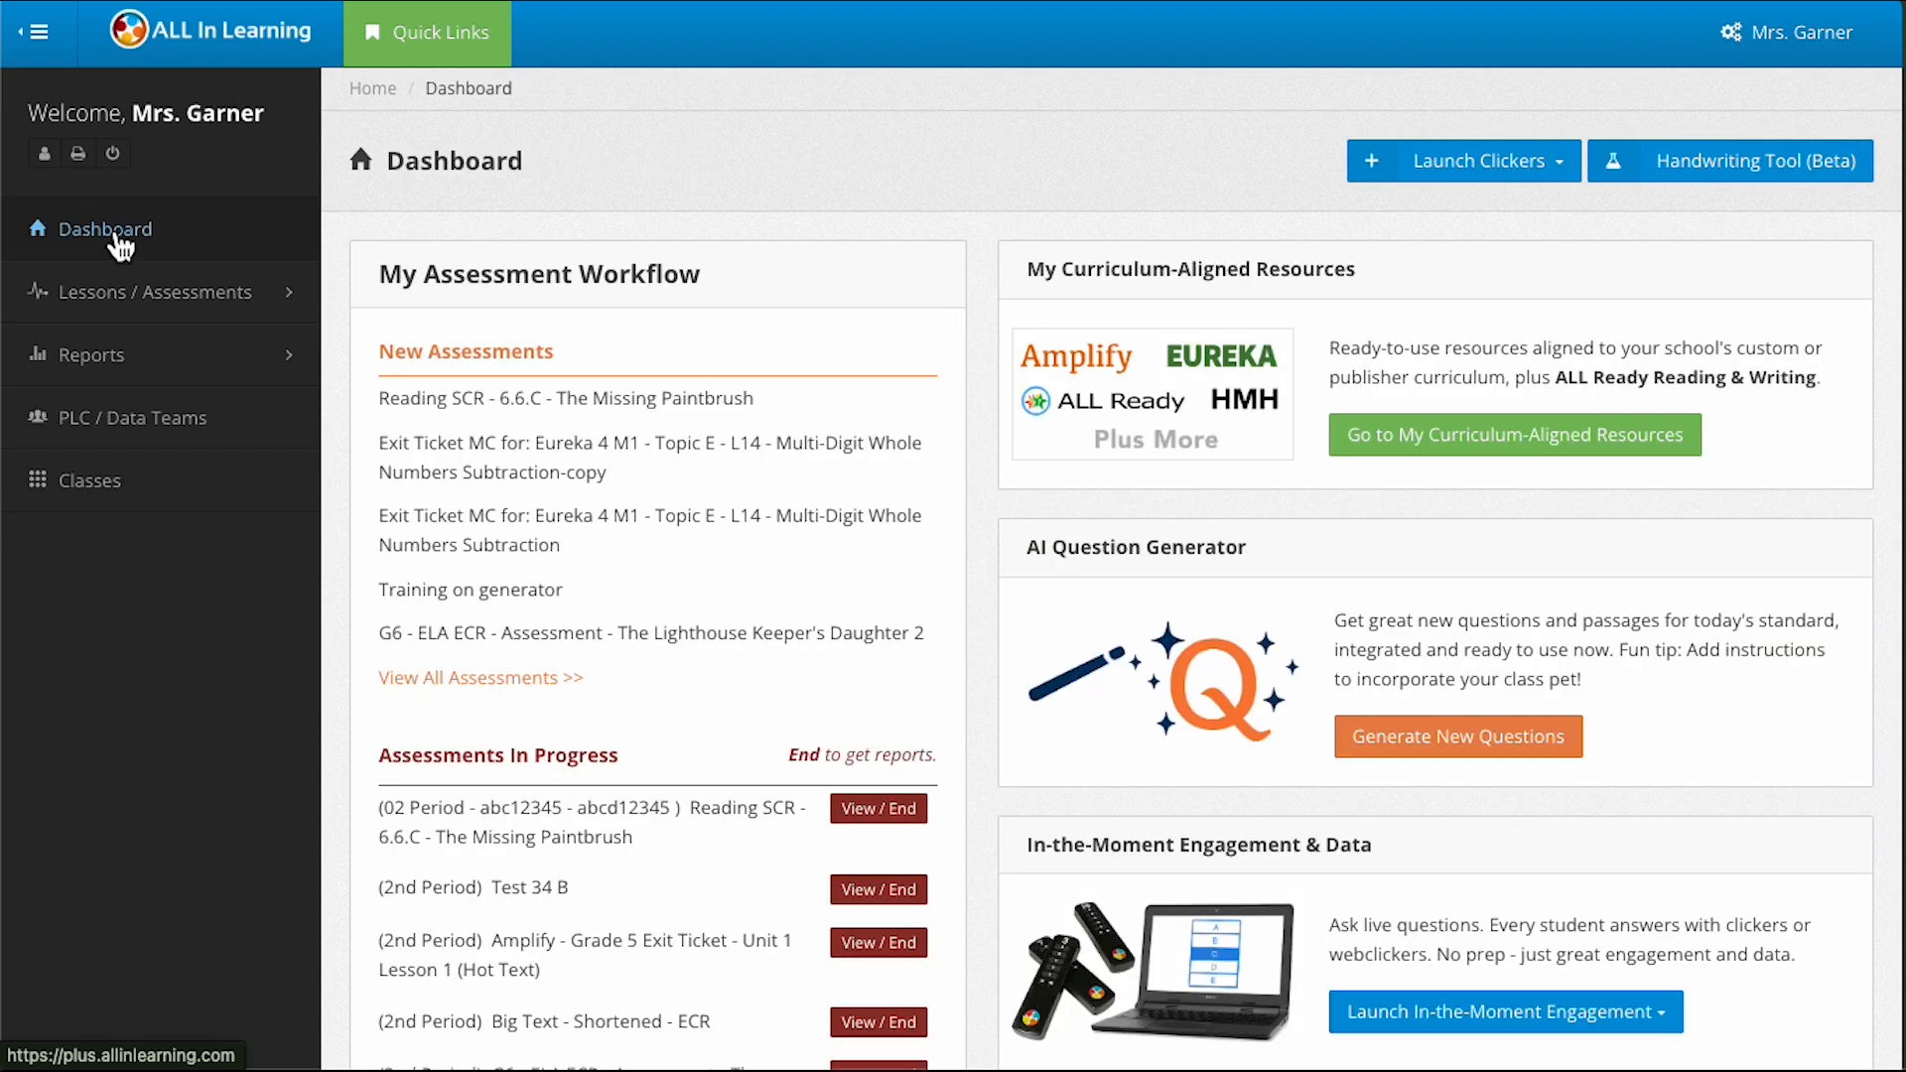
scroll(625, 756, "down", 1)
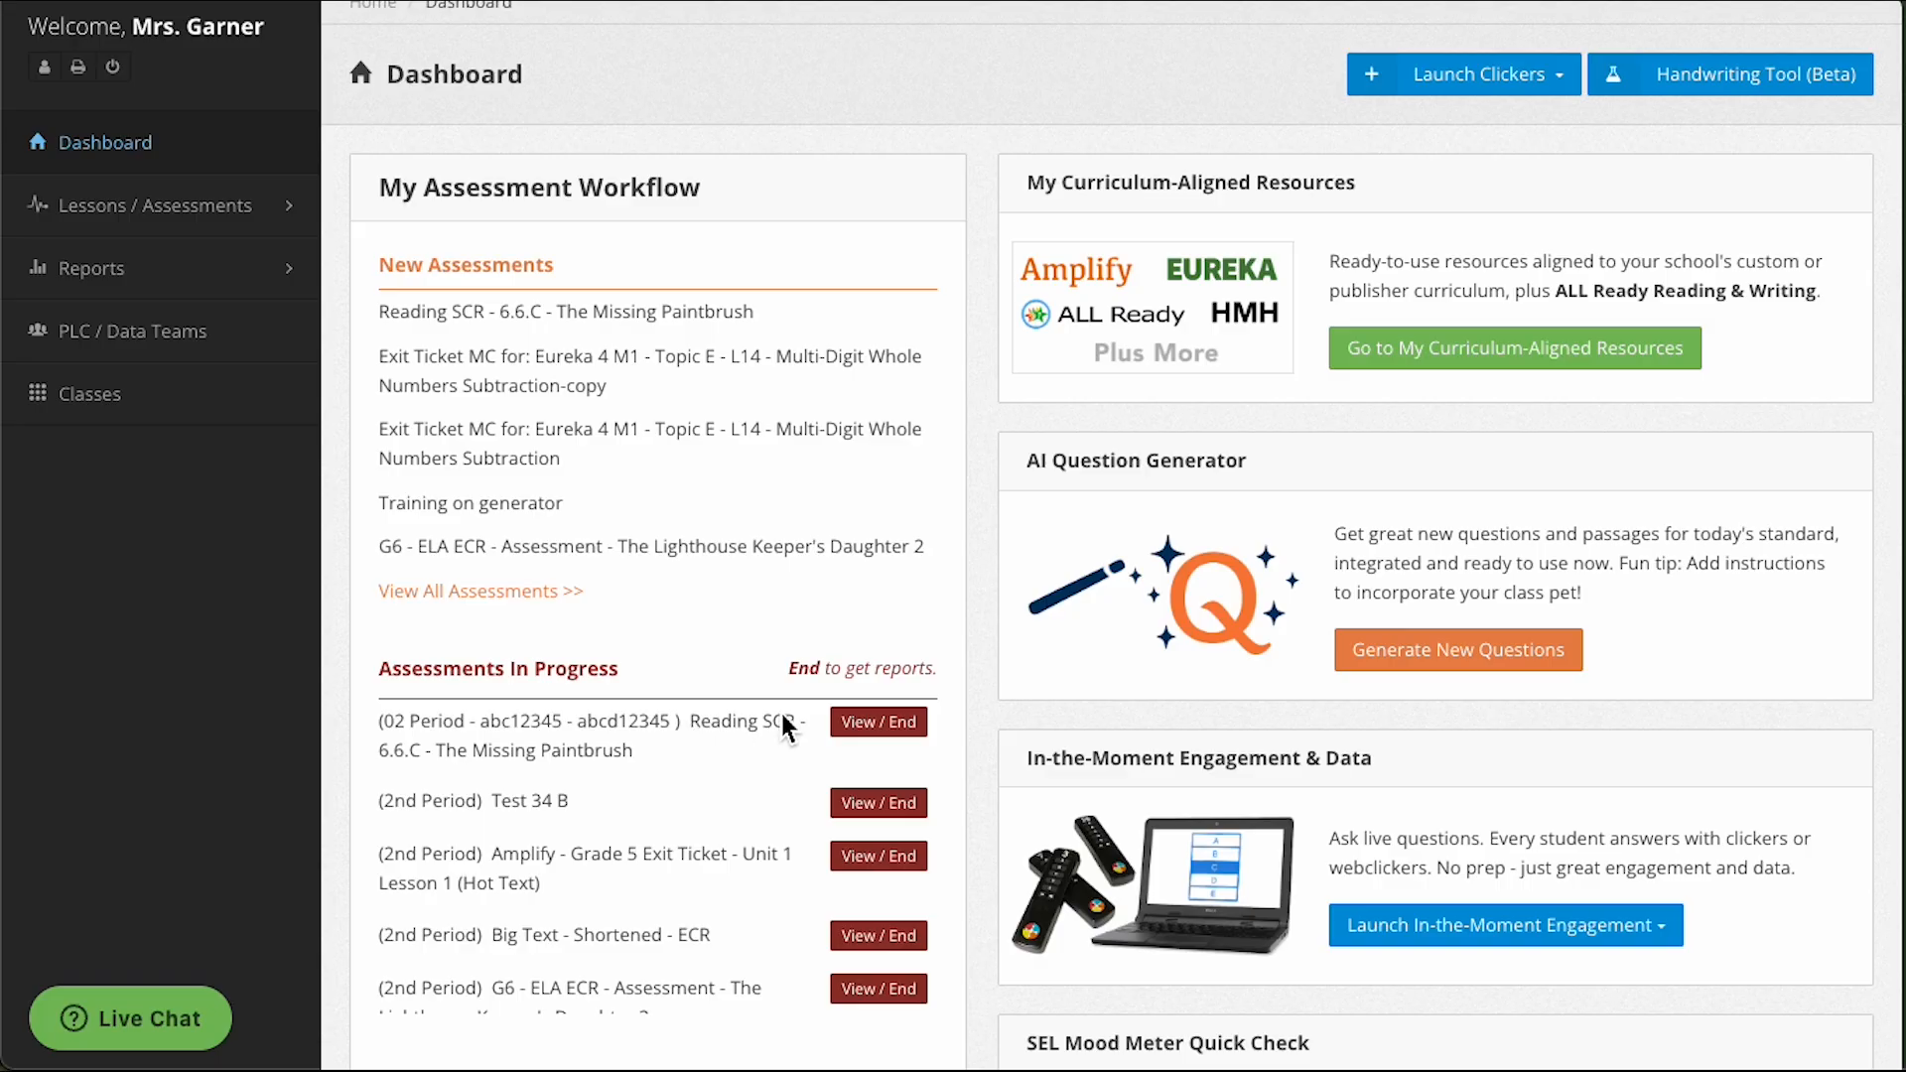
Open the in-progress Reading SCR 6.6.C session for 02 Period and view the eighth student's Question 1 response with its AI-assisted grading.
left_click(883, 722)
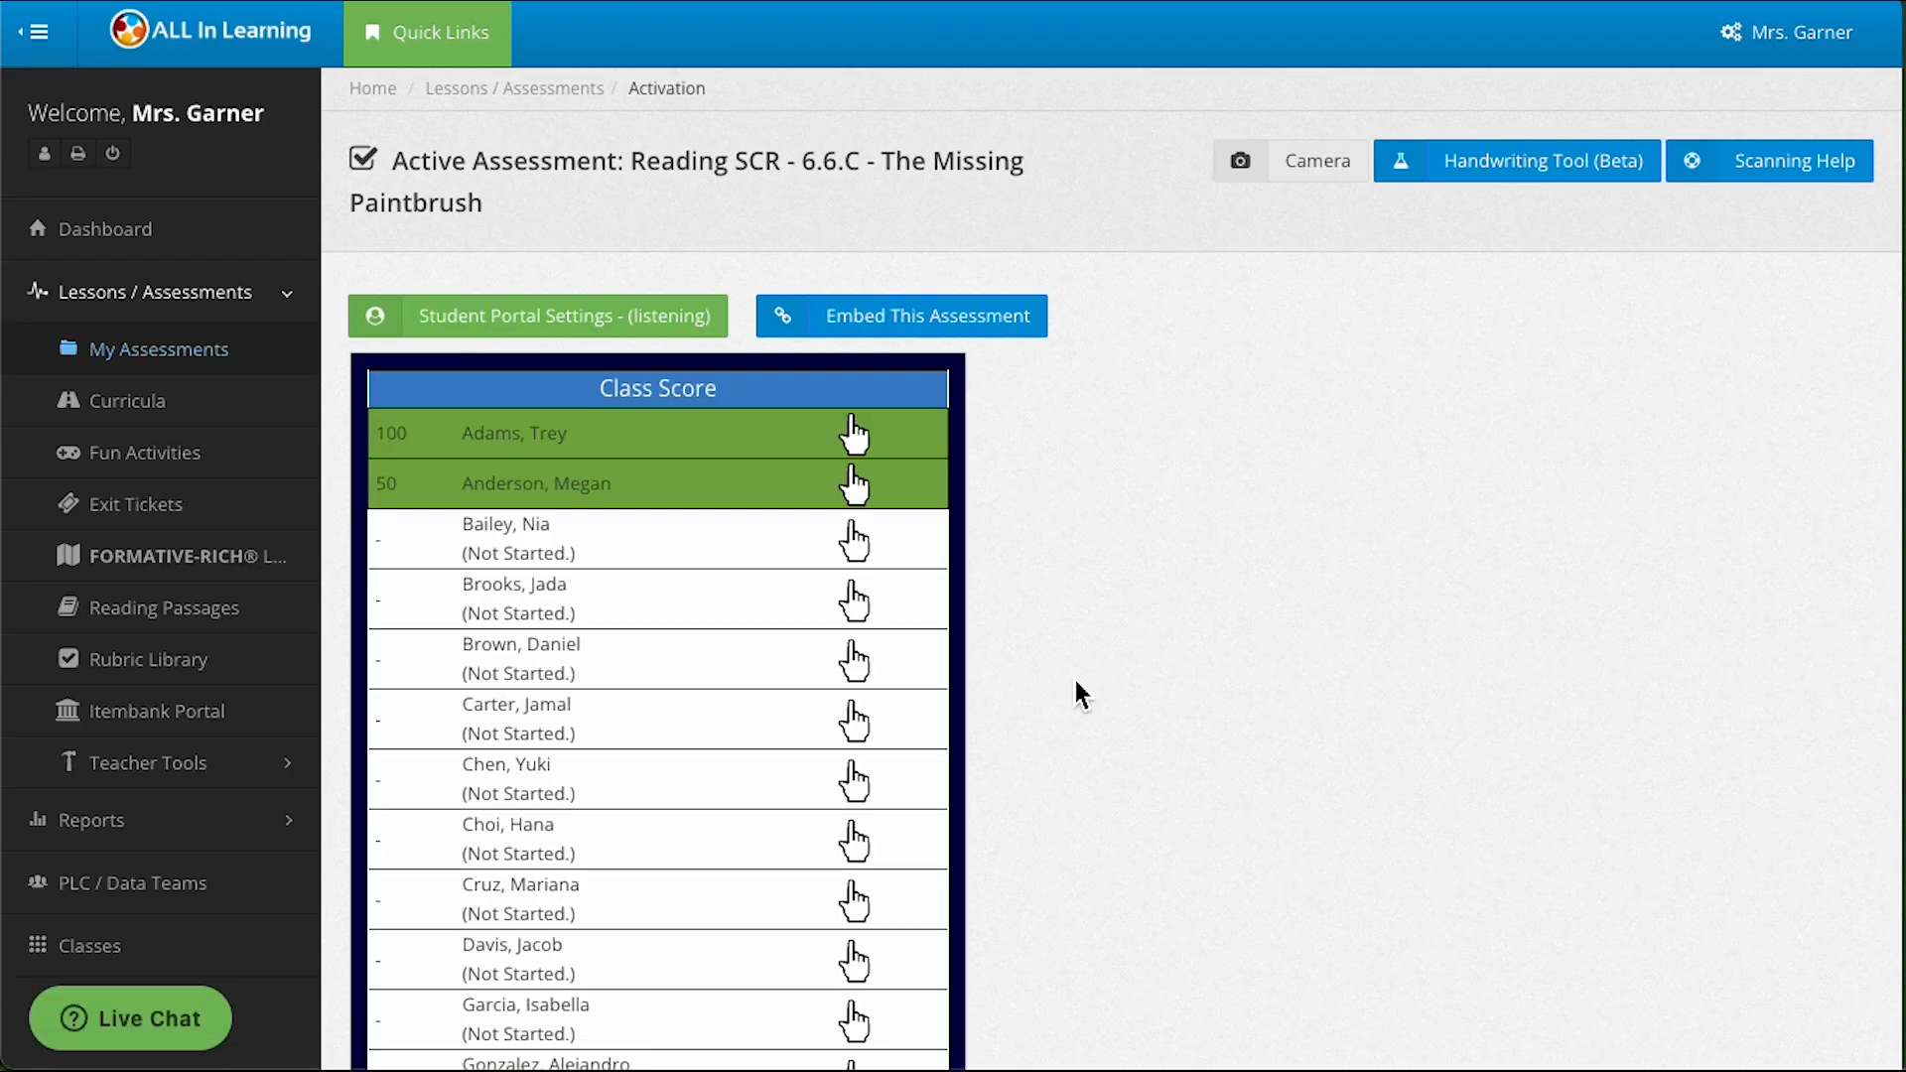
scroll(1075, 685, "down", 3)
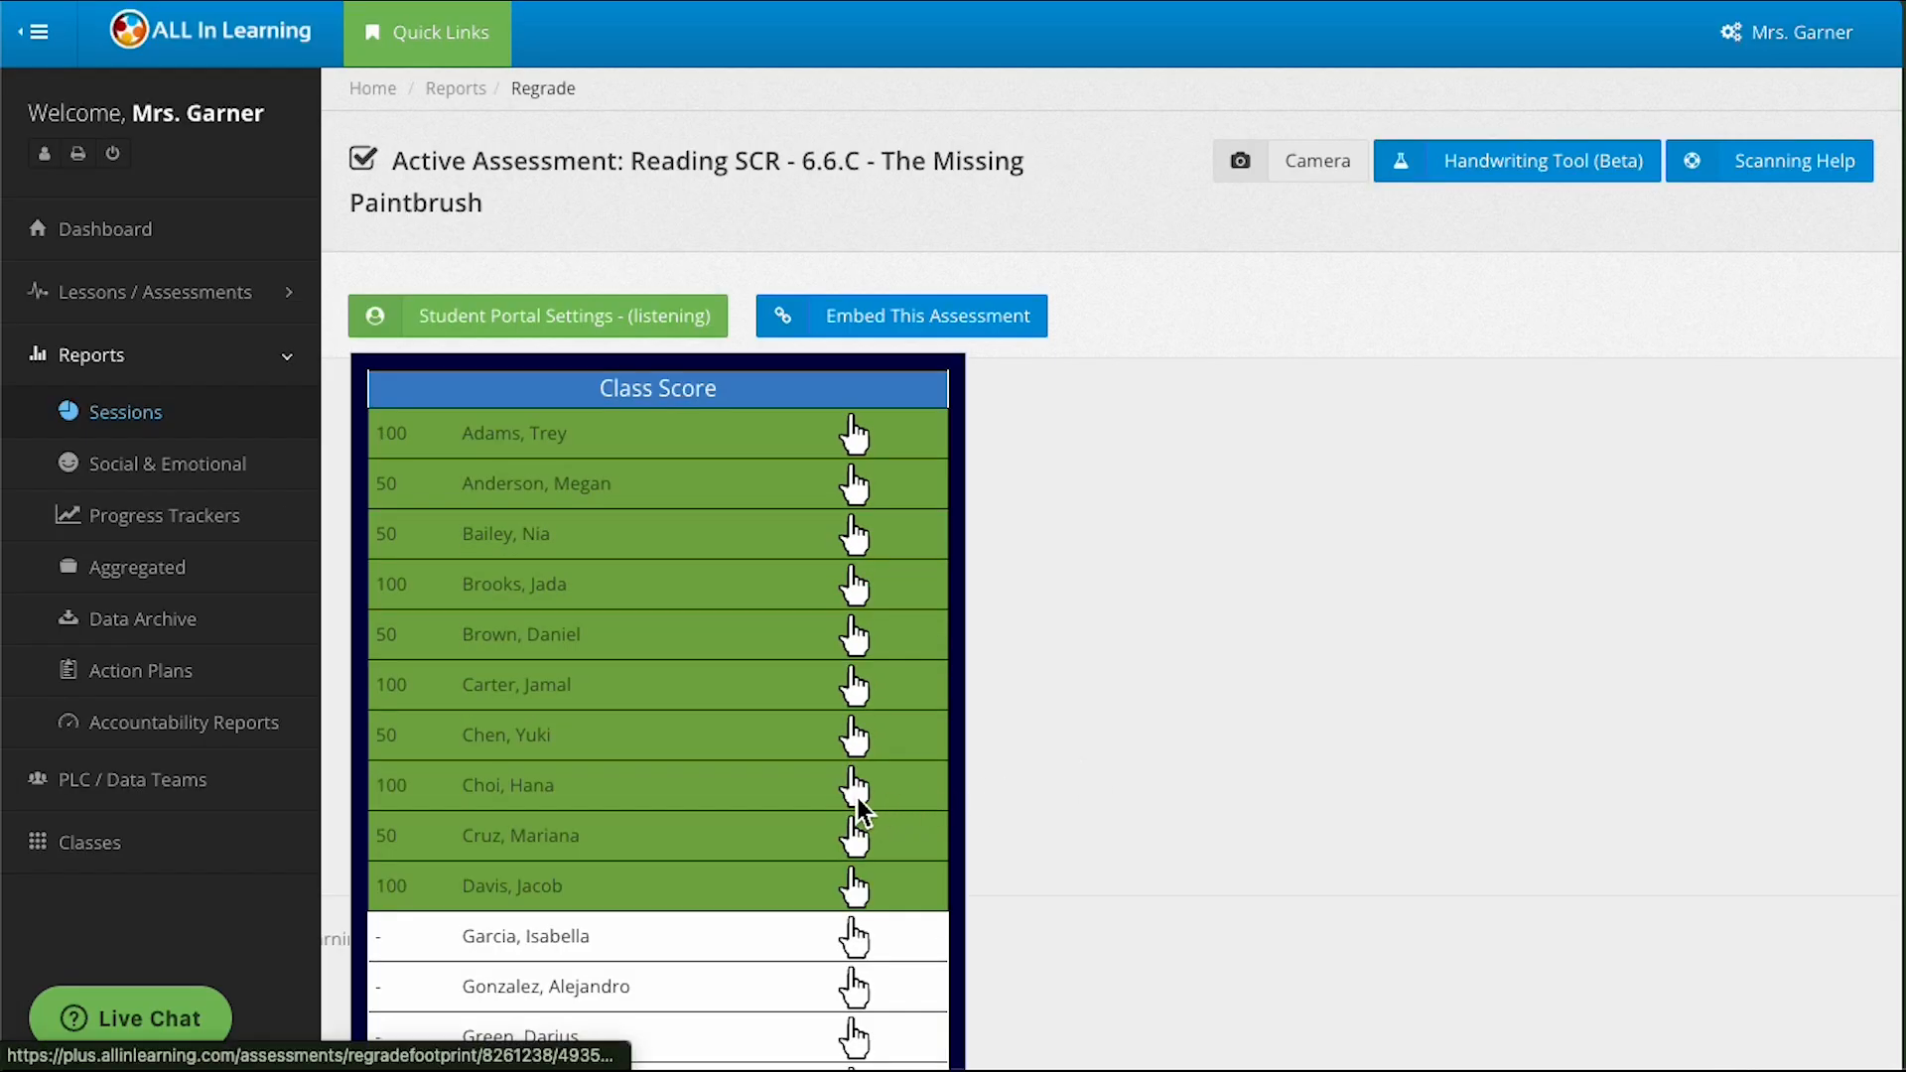
left_click(856, 798)
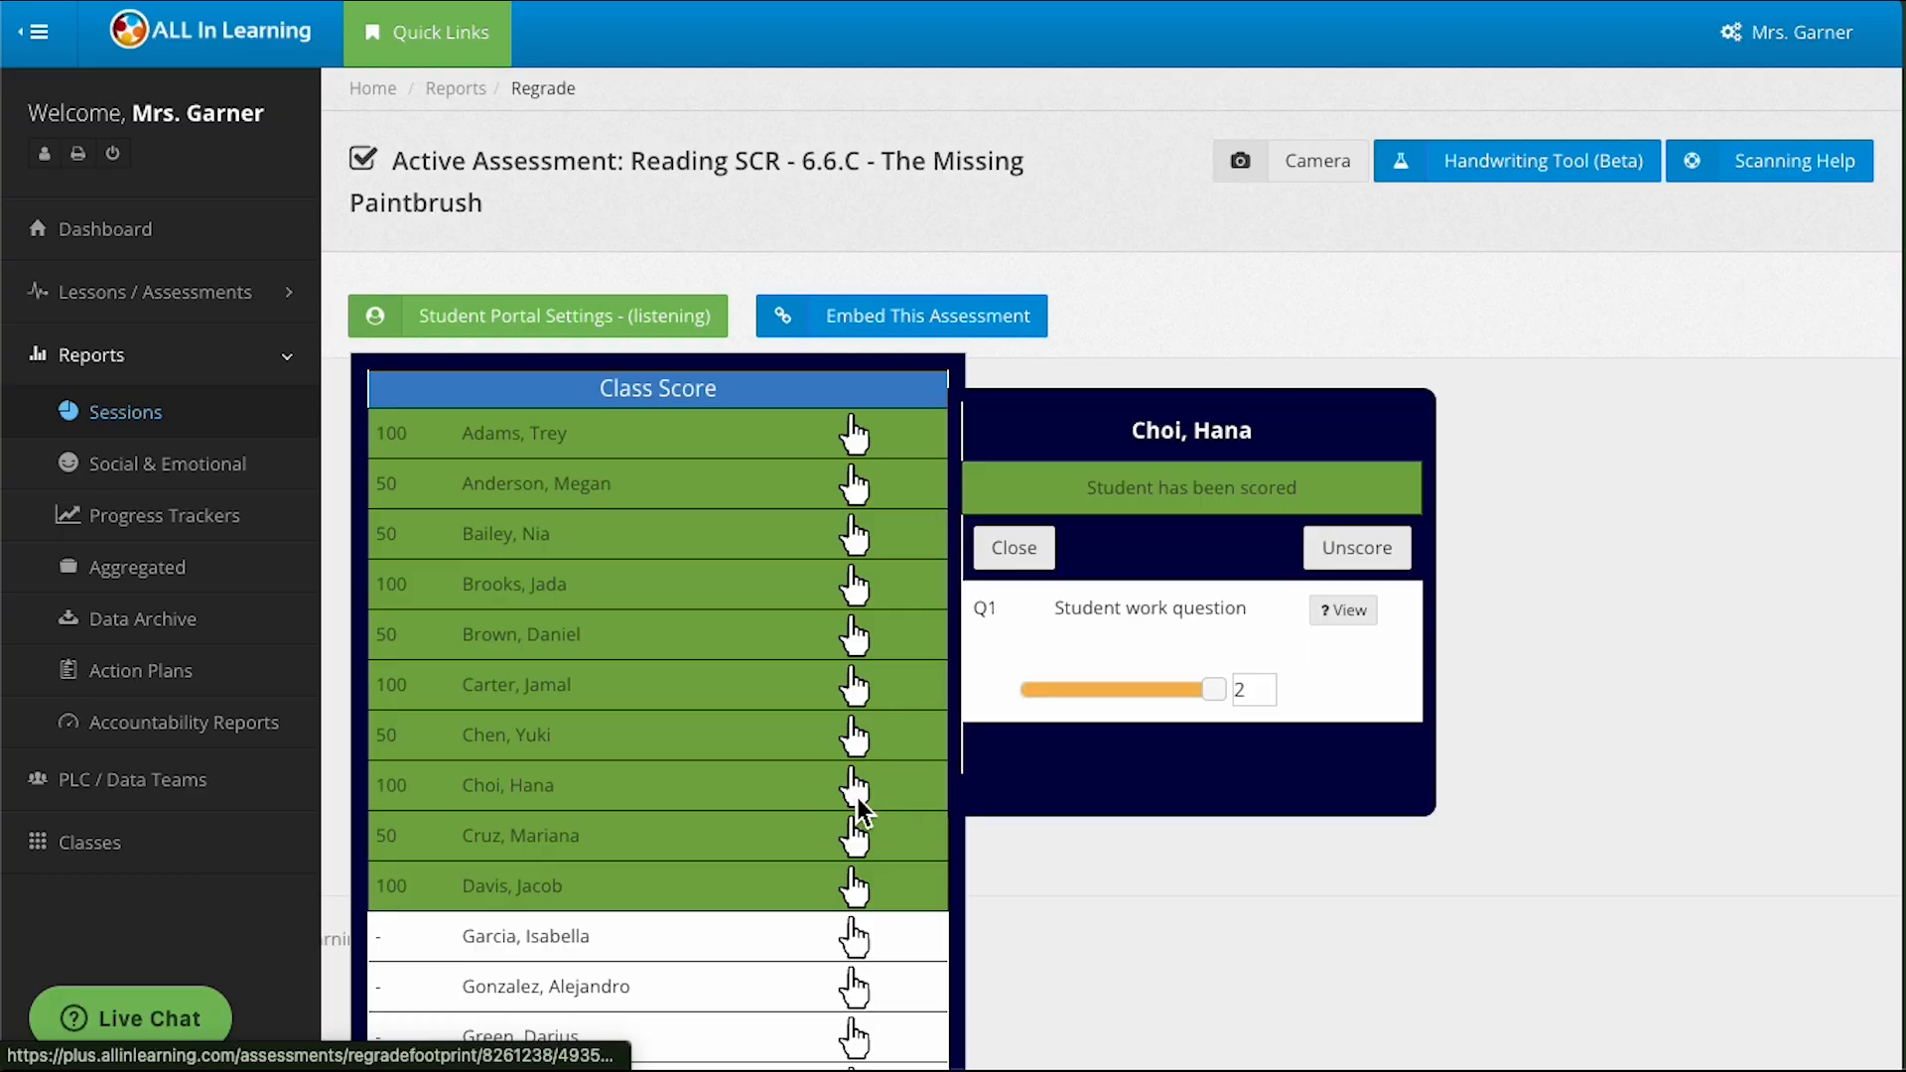
left_click(1358, 614)
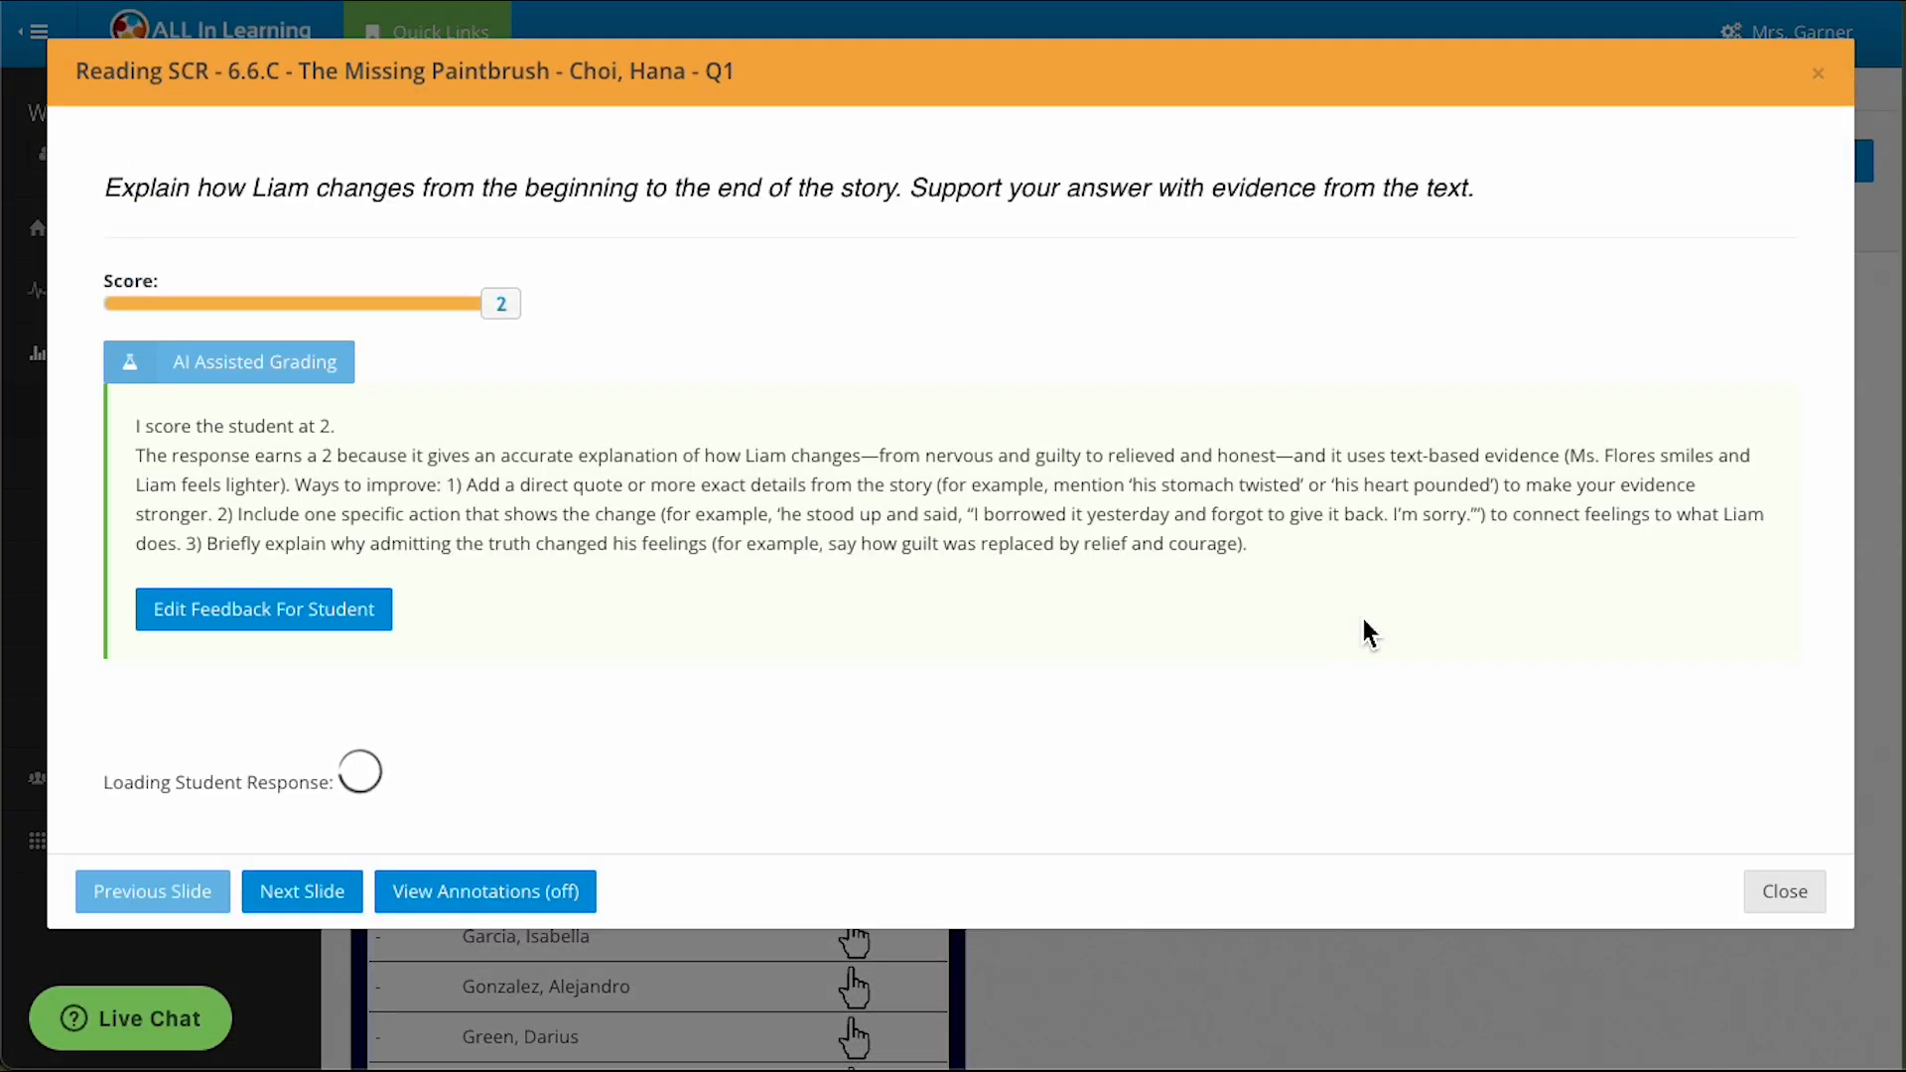
left_click_drag(442, 302, 481, 318)
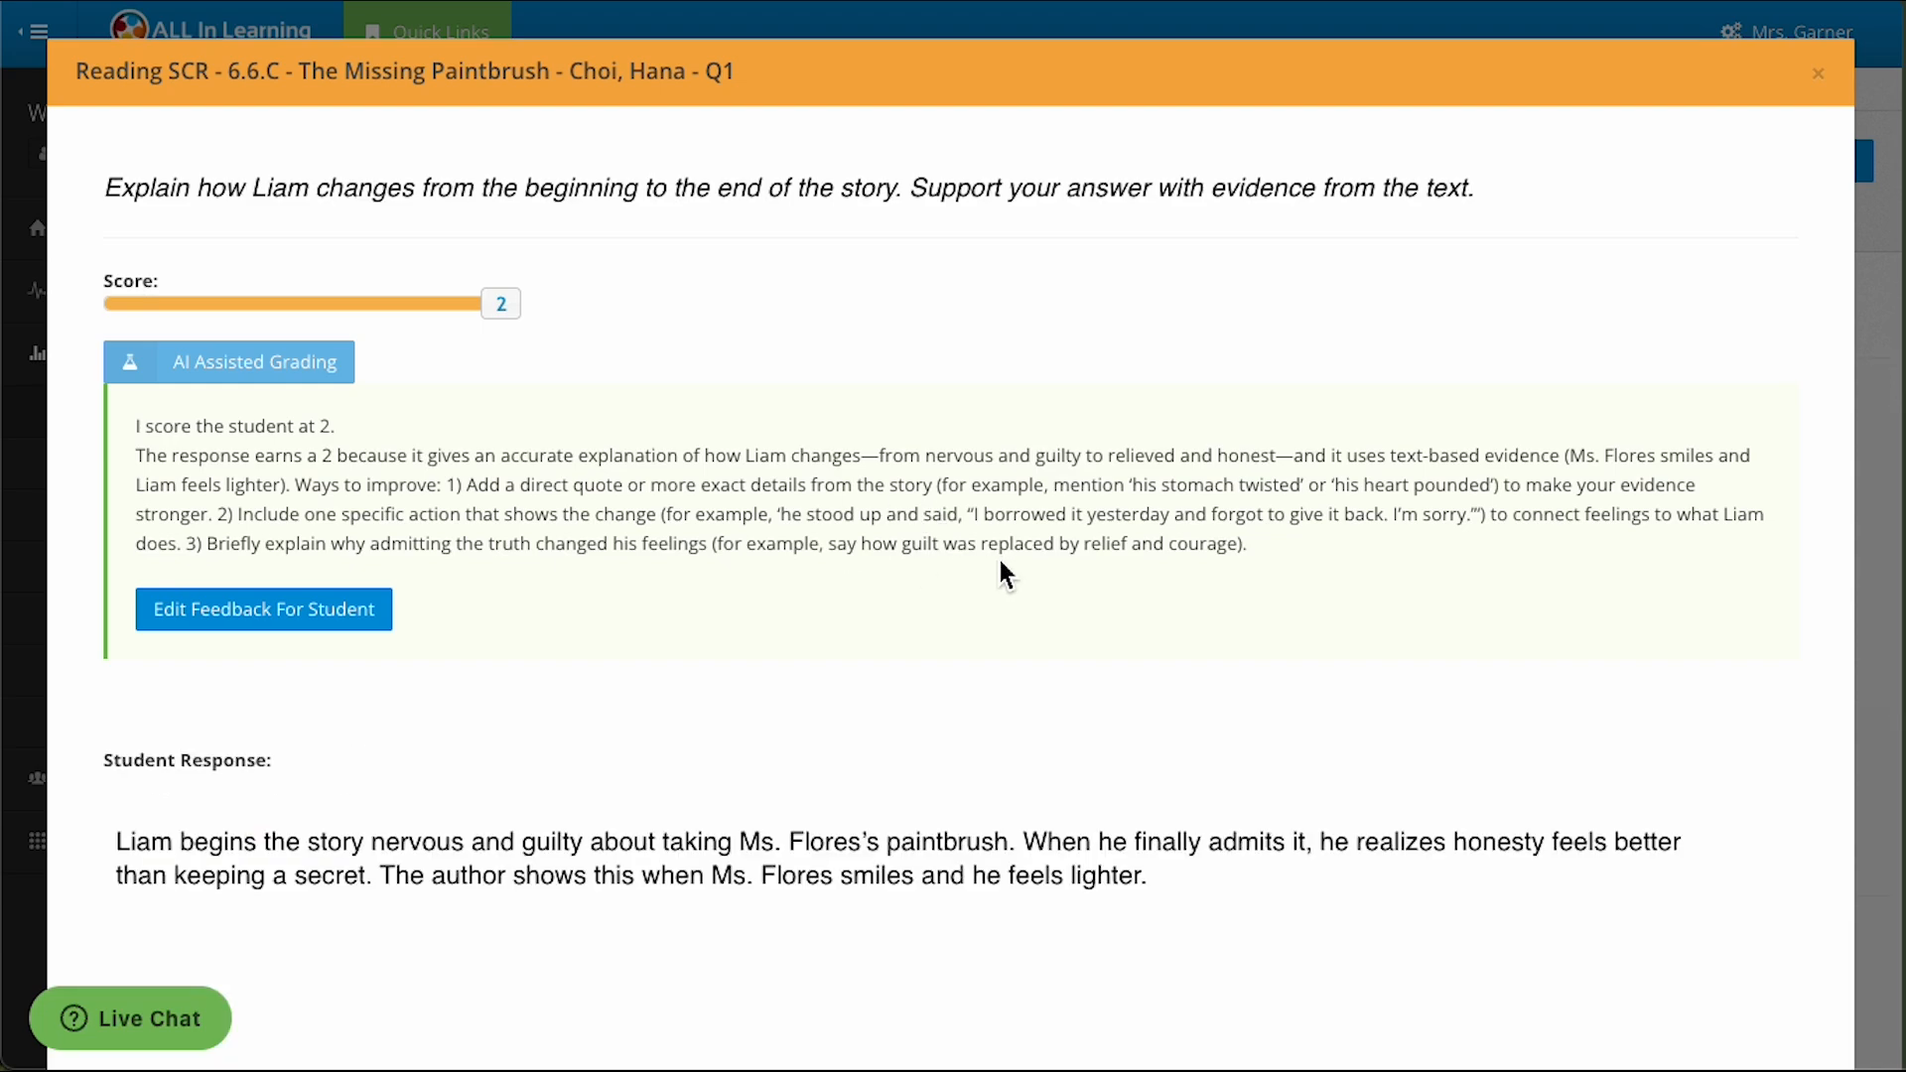
Append "Very good!" to the end of the student's Question 1 feedback, save it and close the response.
left_click(284, 606)
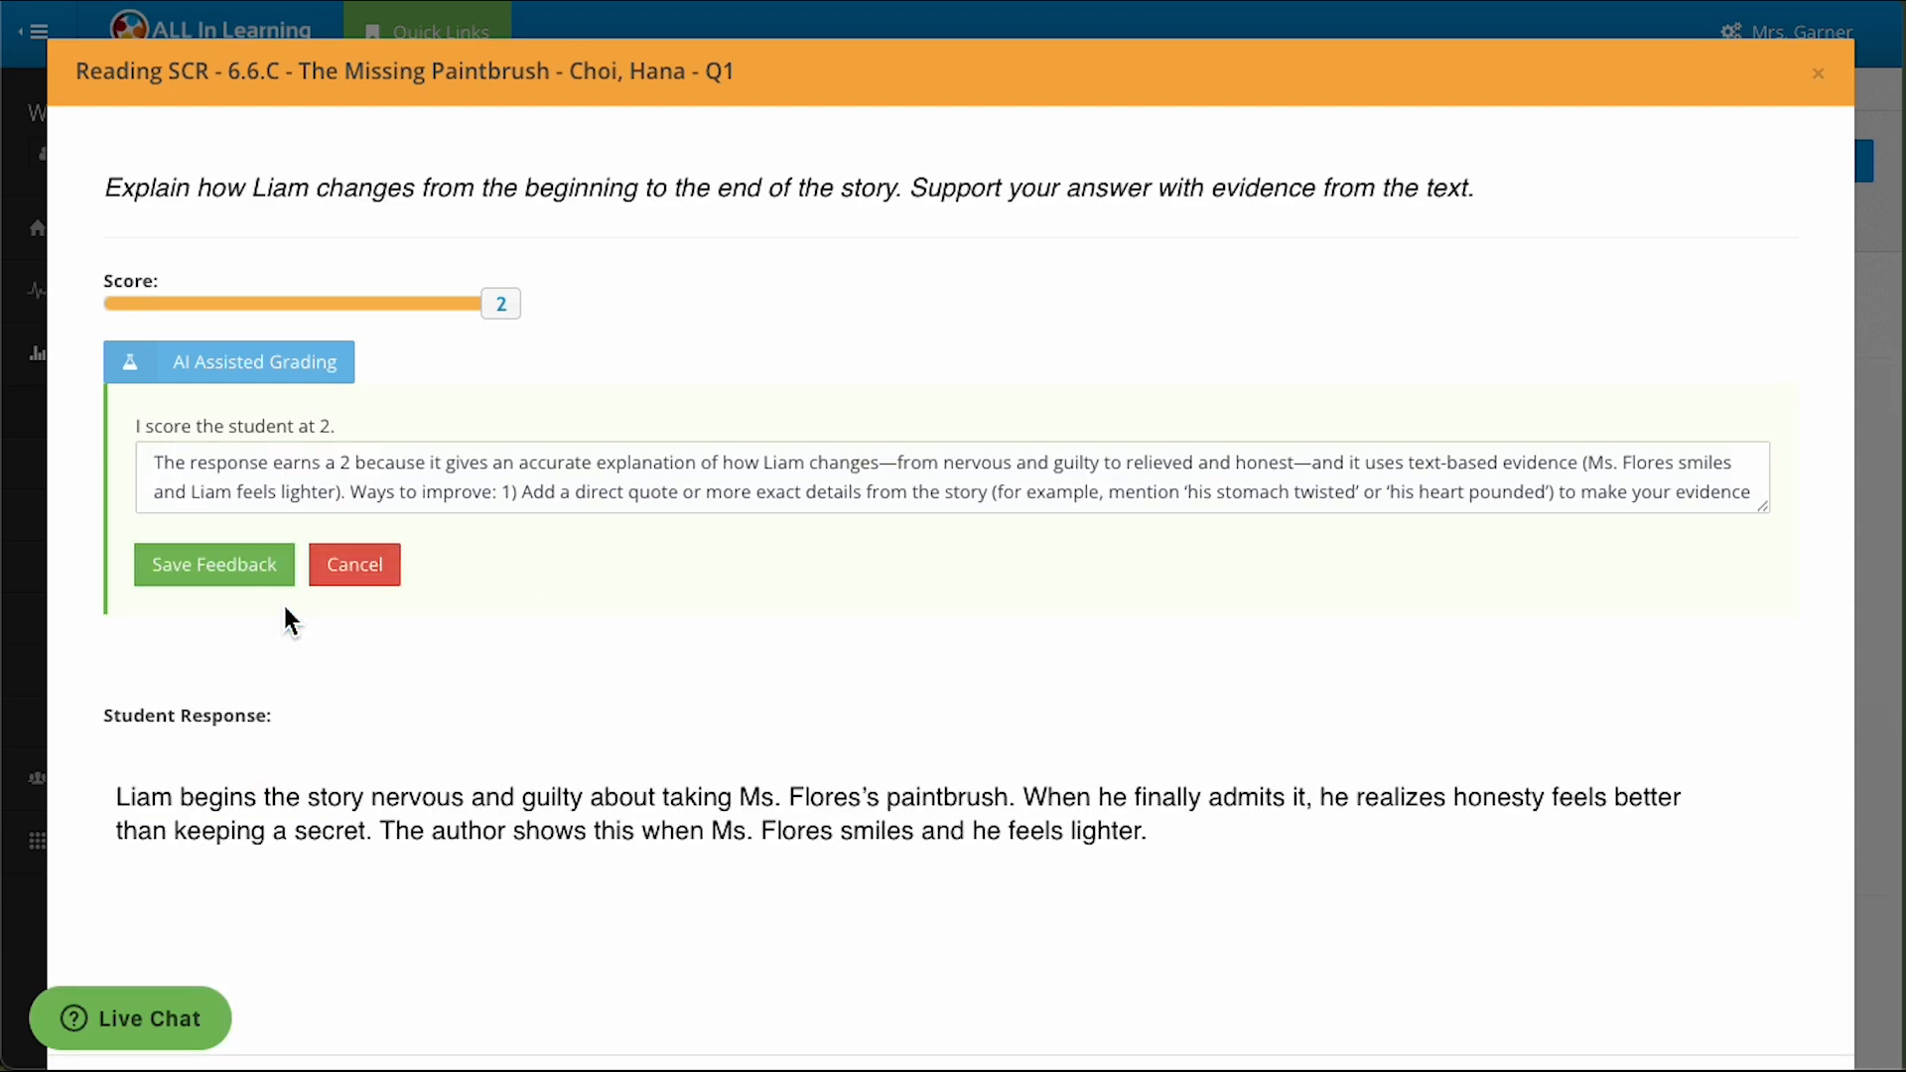
left_click(1613, 499)
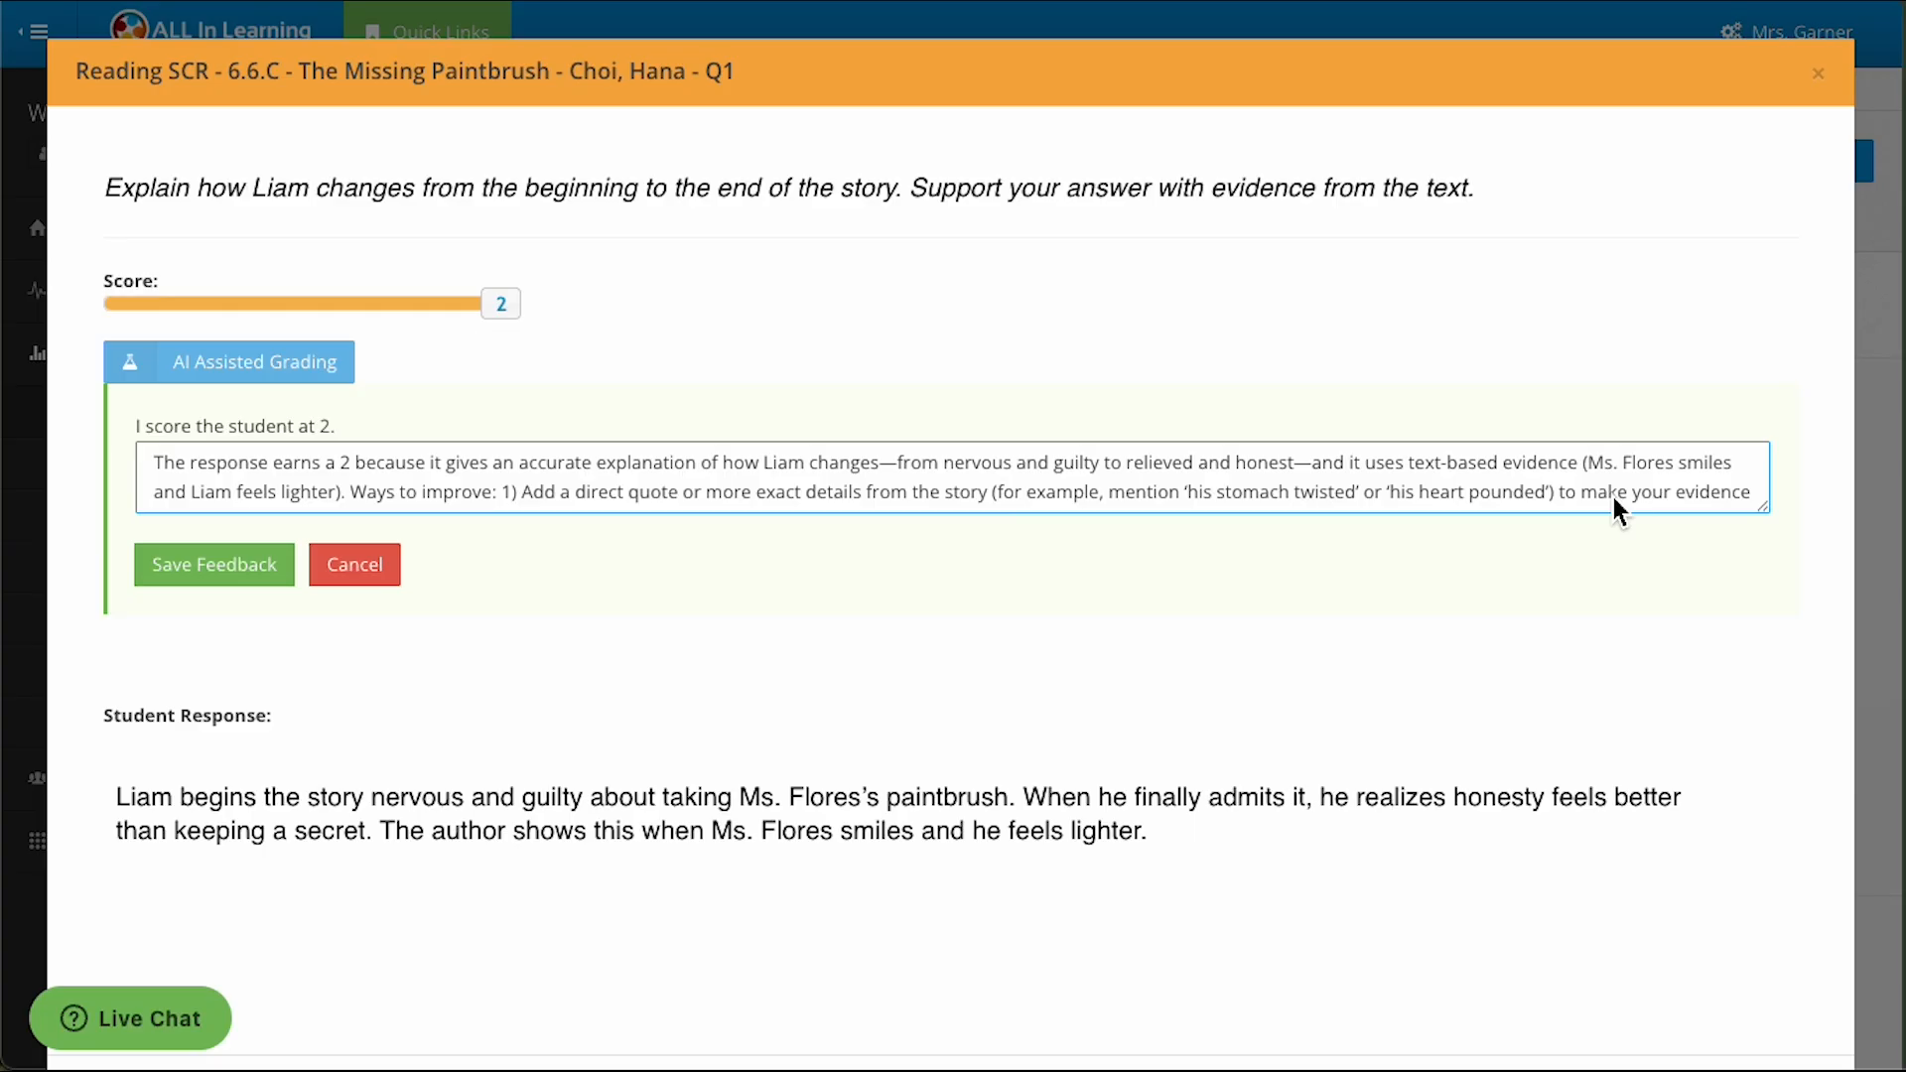
key("Down")
key("Down")
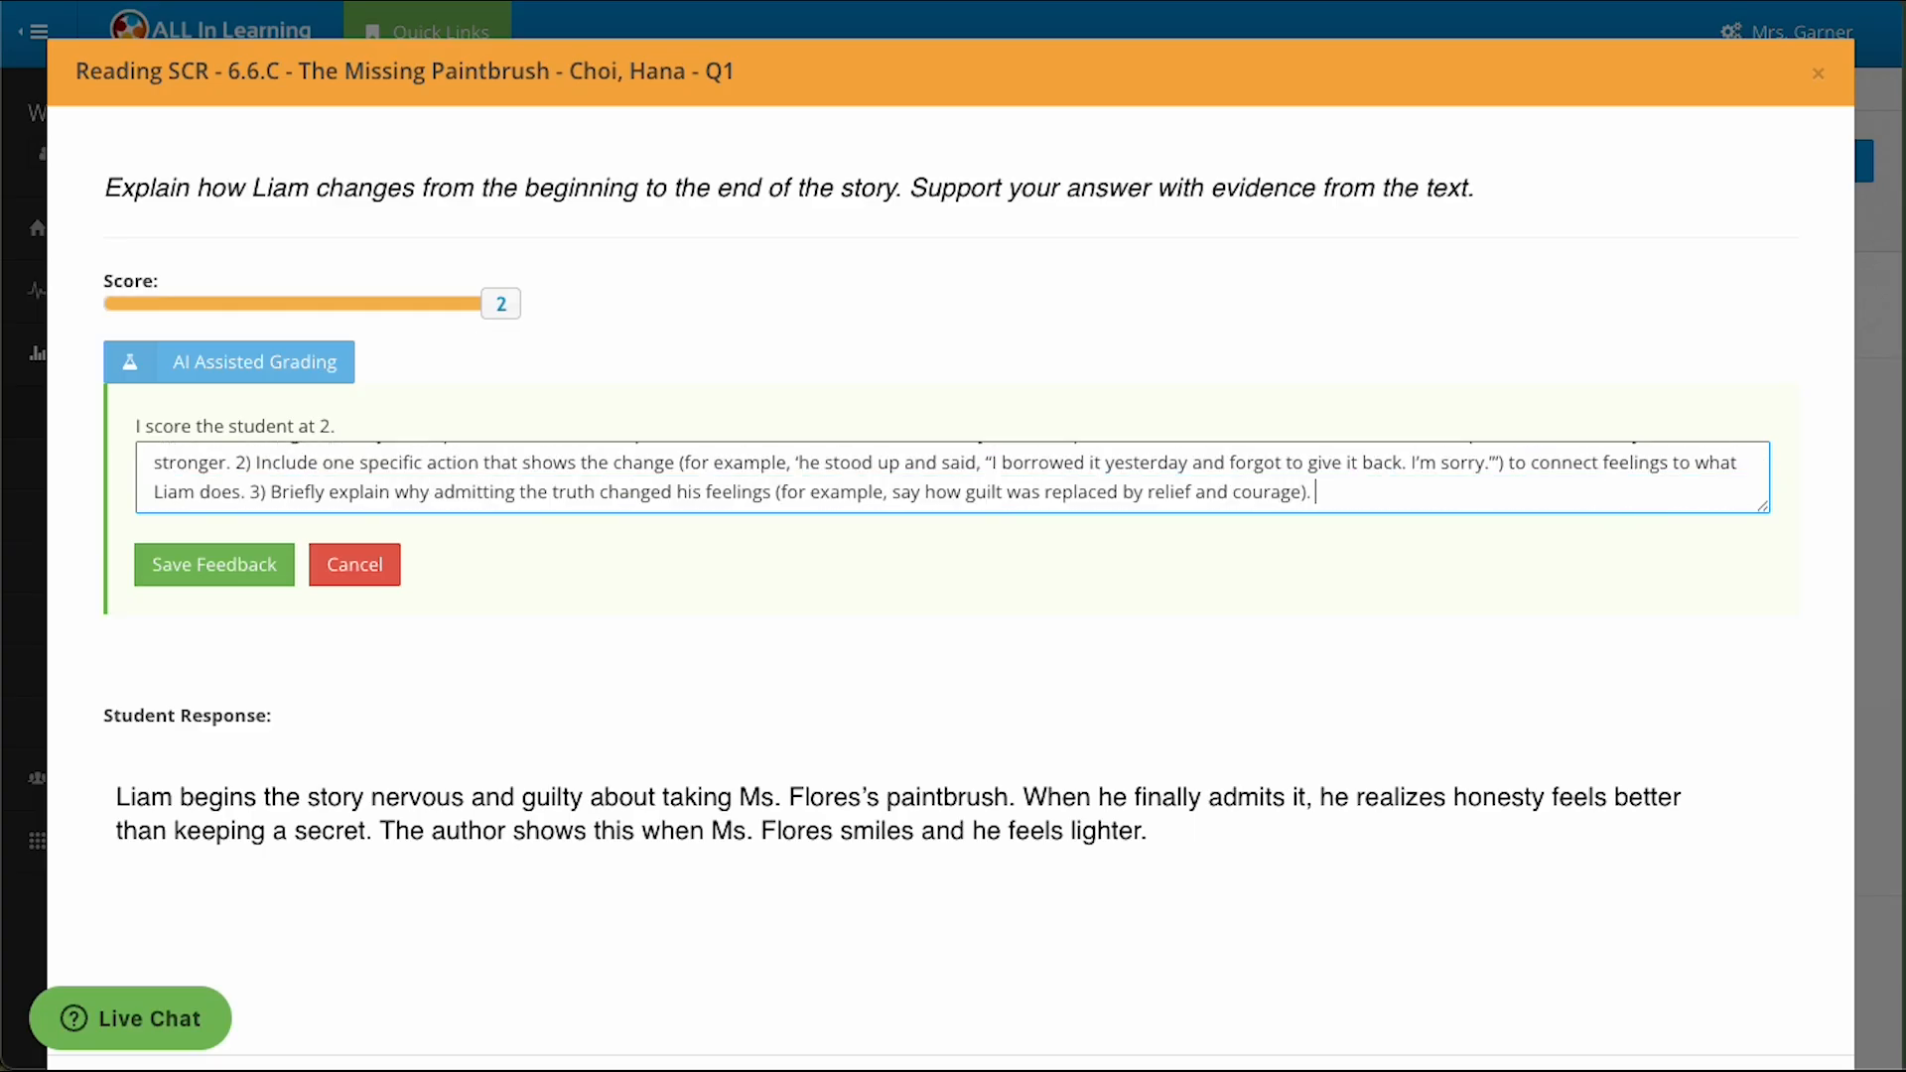
type("Very good!")
left_click(198, 568)
scroll(794, 789, "down", 2)
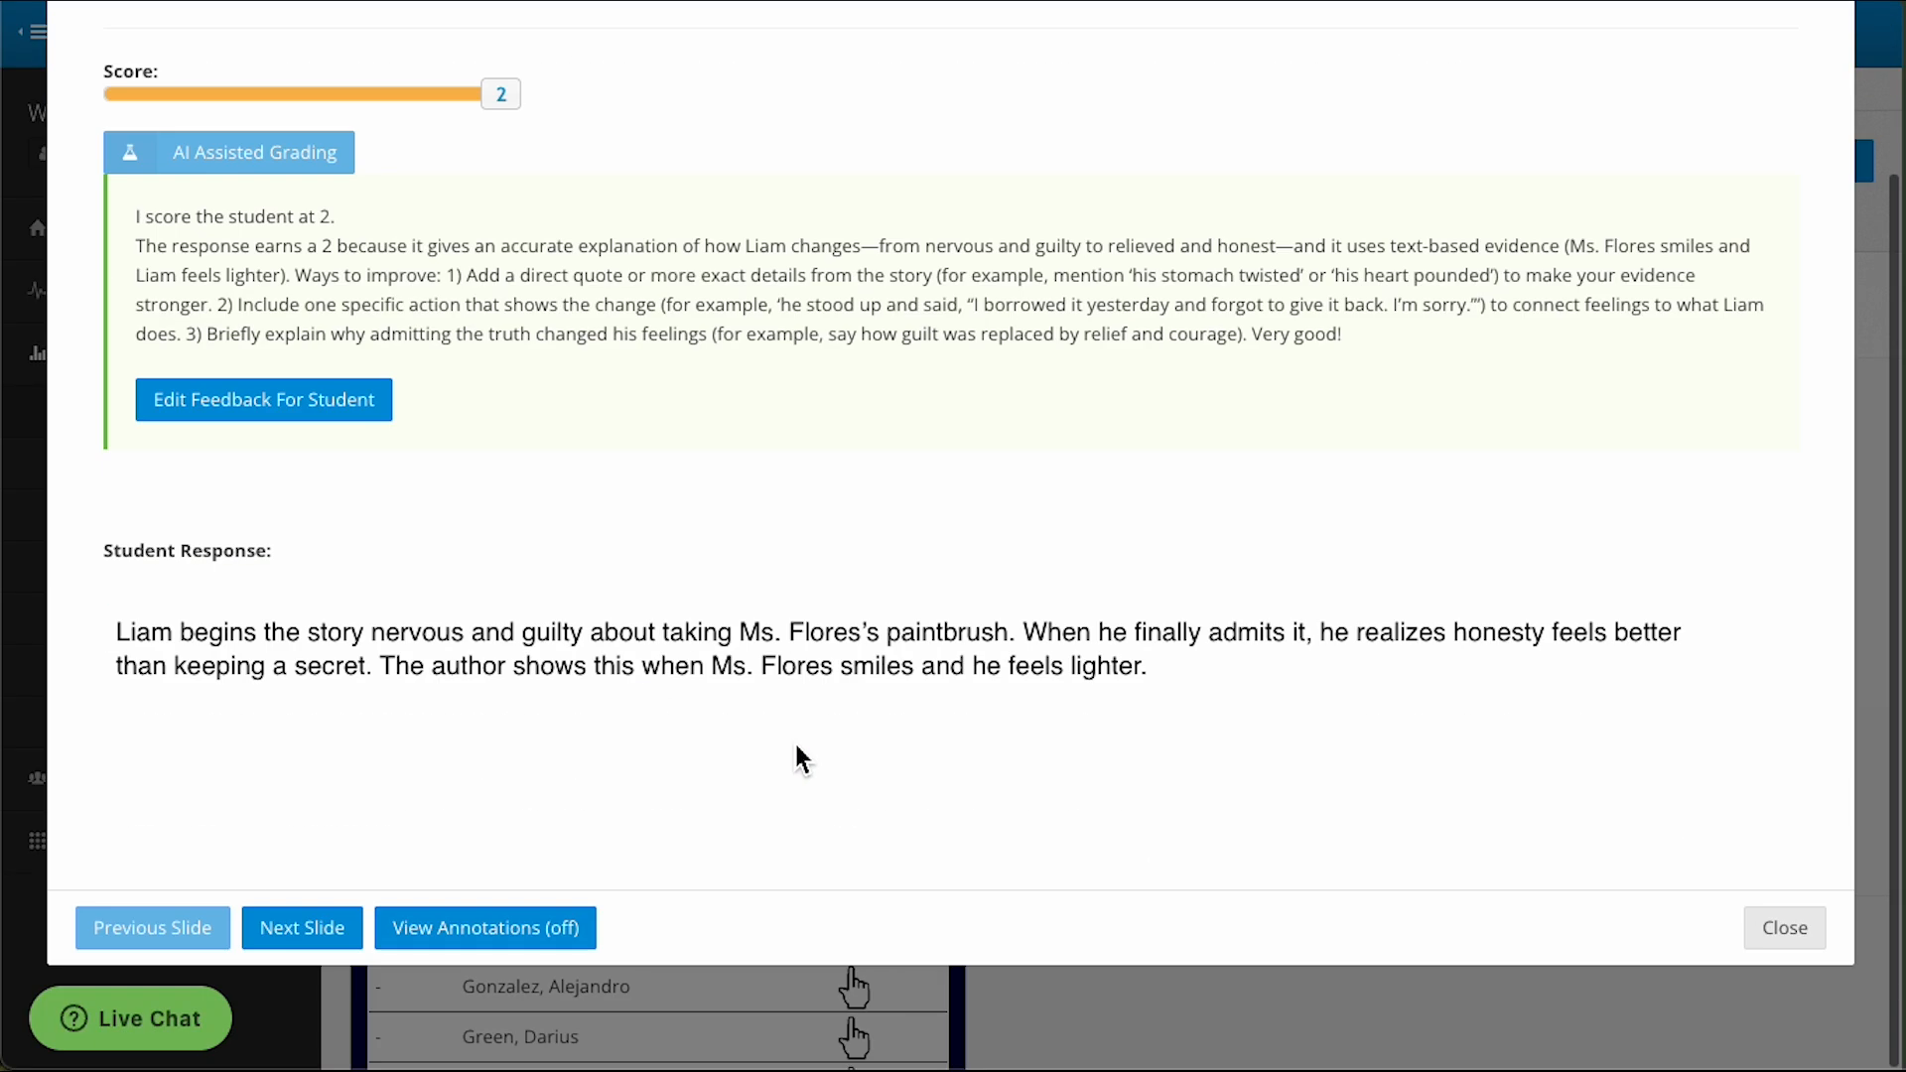
left_click(1813, 938)
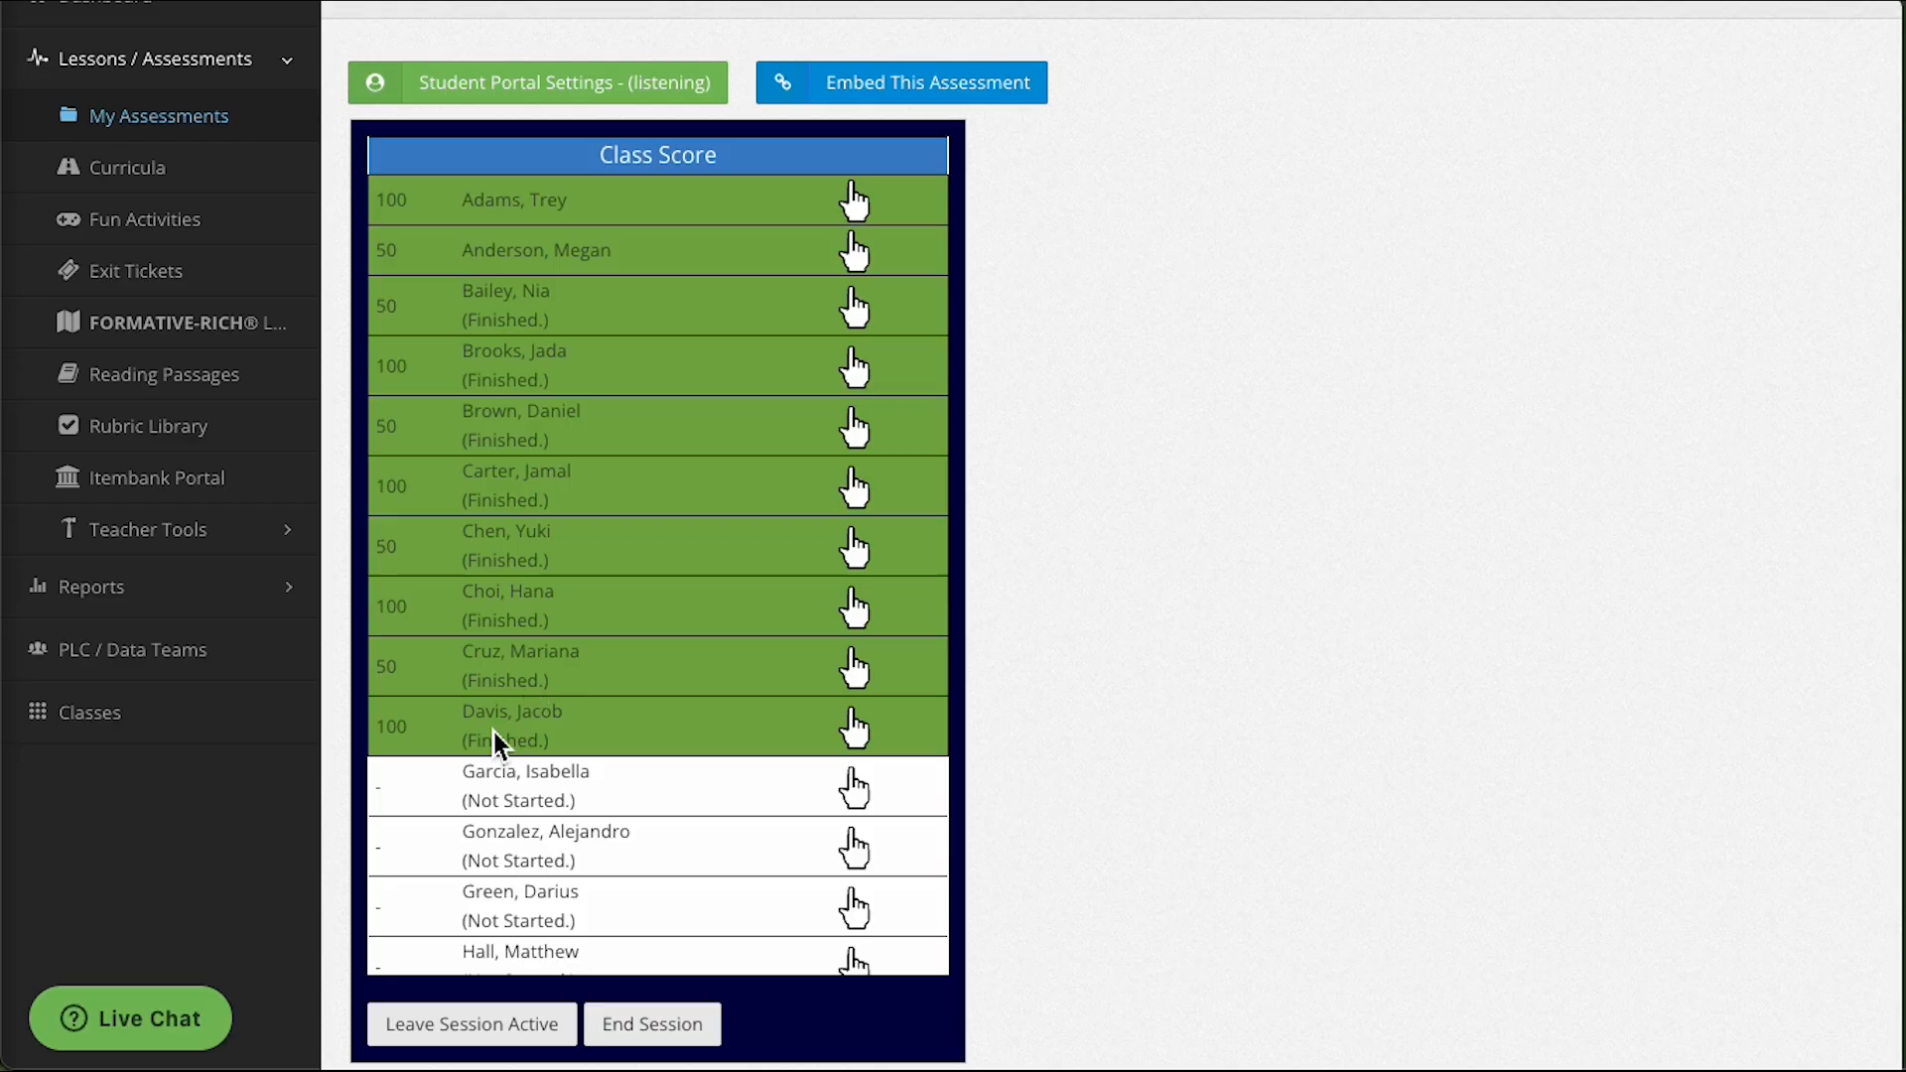
End the assessment session with a report and add it to a newly created Progress Tracker for 02 Period.
left_click(634, 1034)
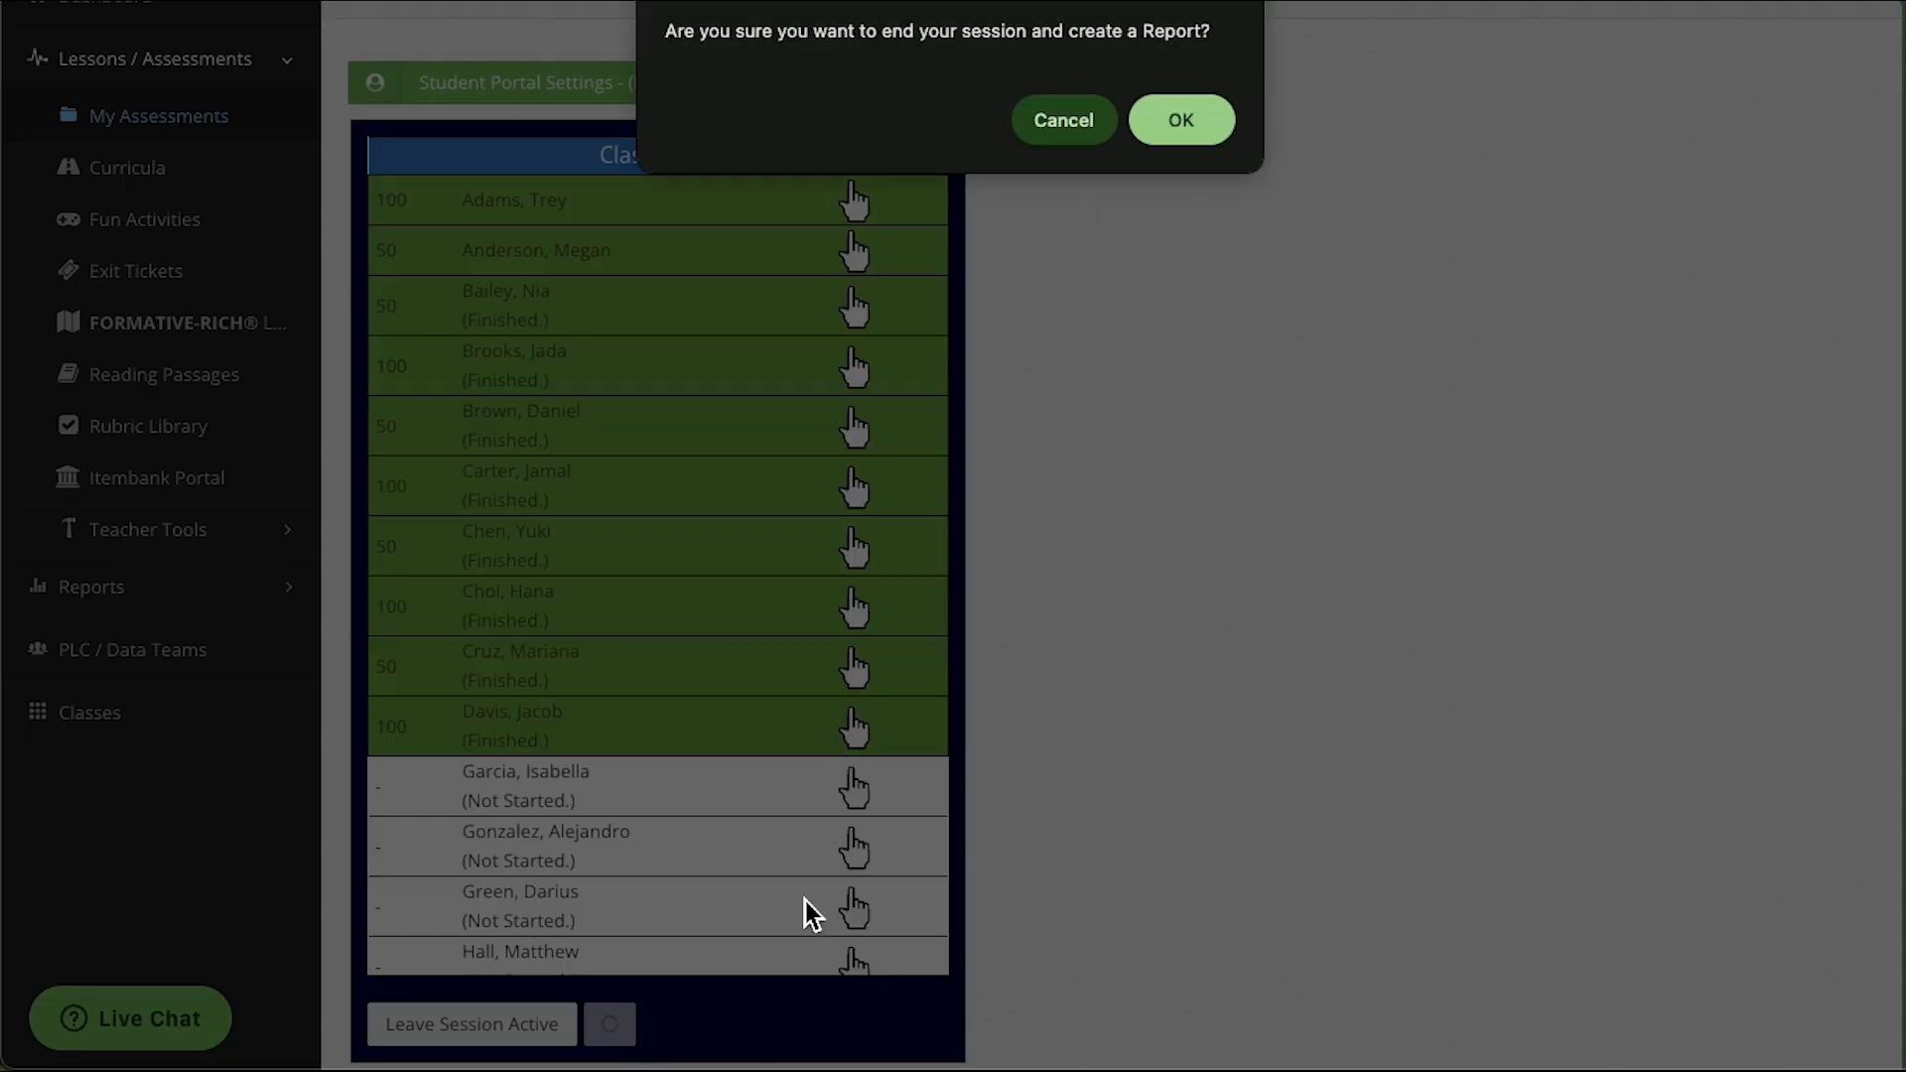
left_click(1190, 123)
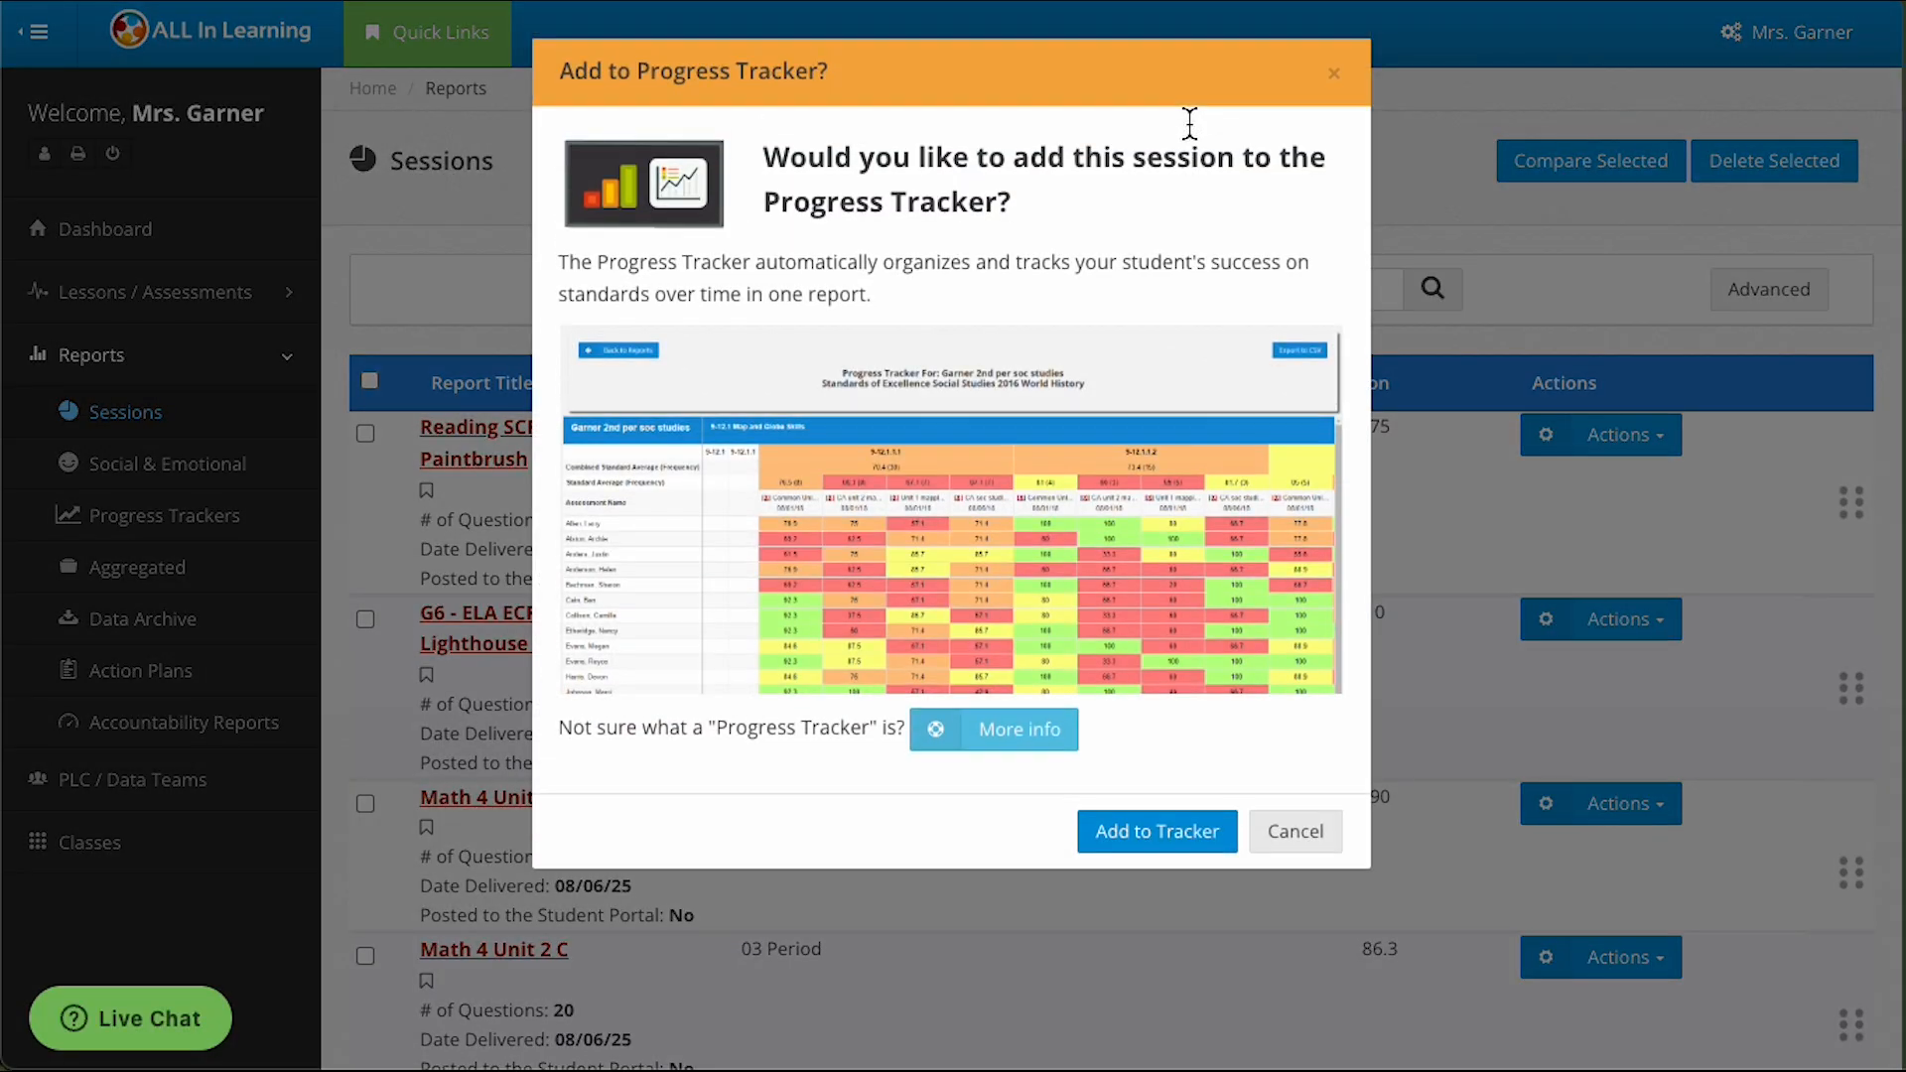
left_click(1164, 834)
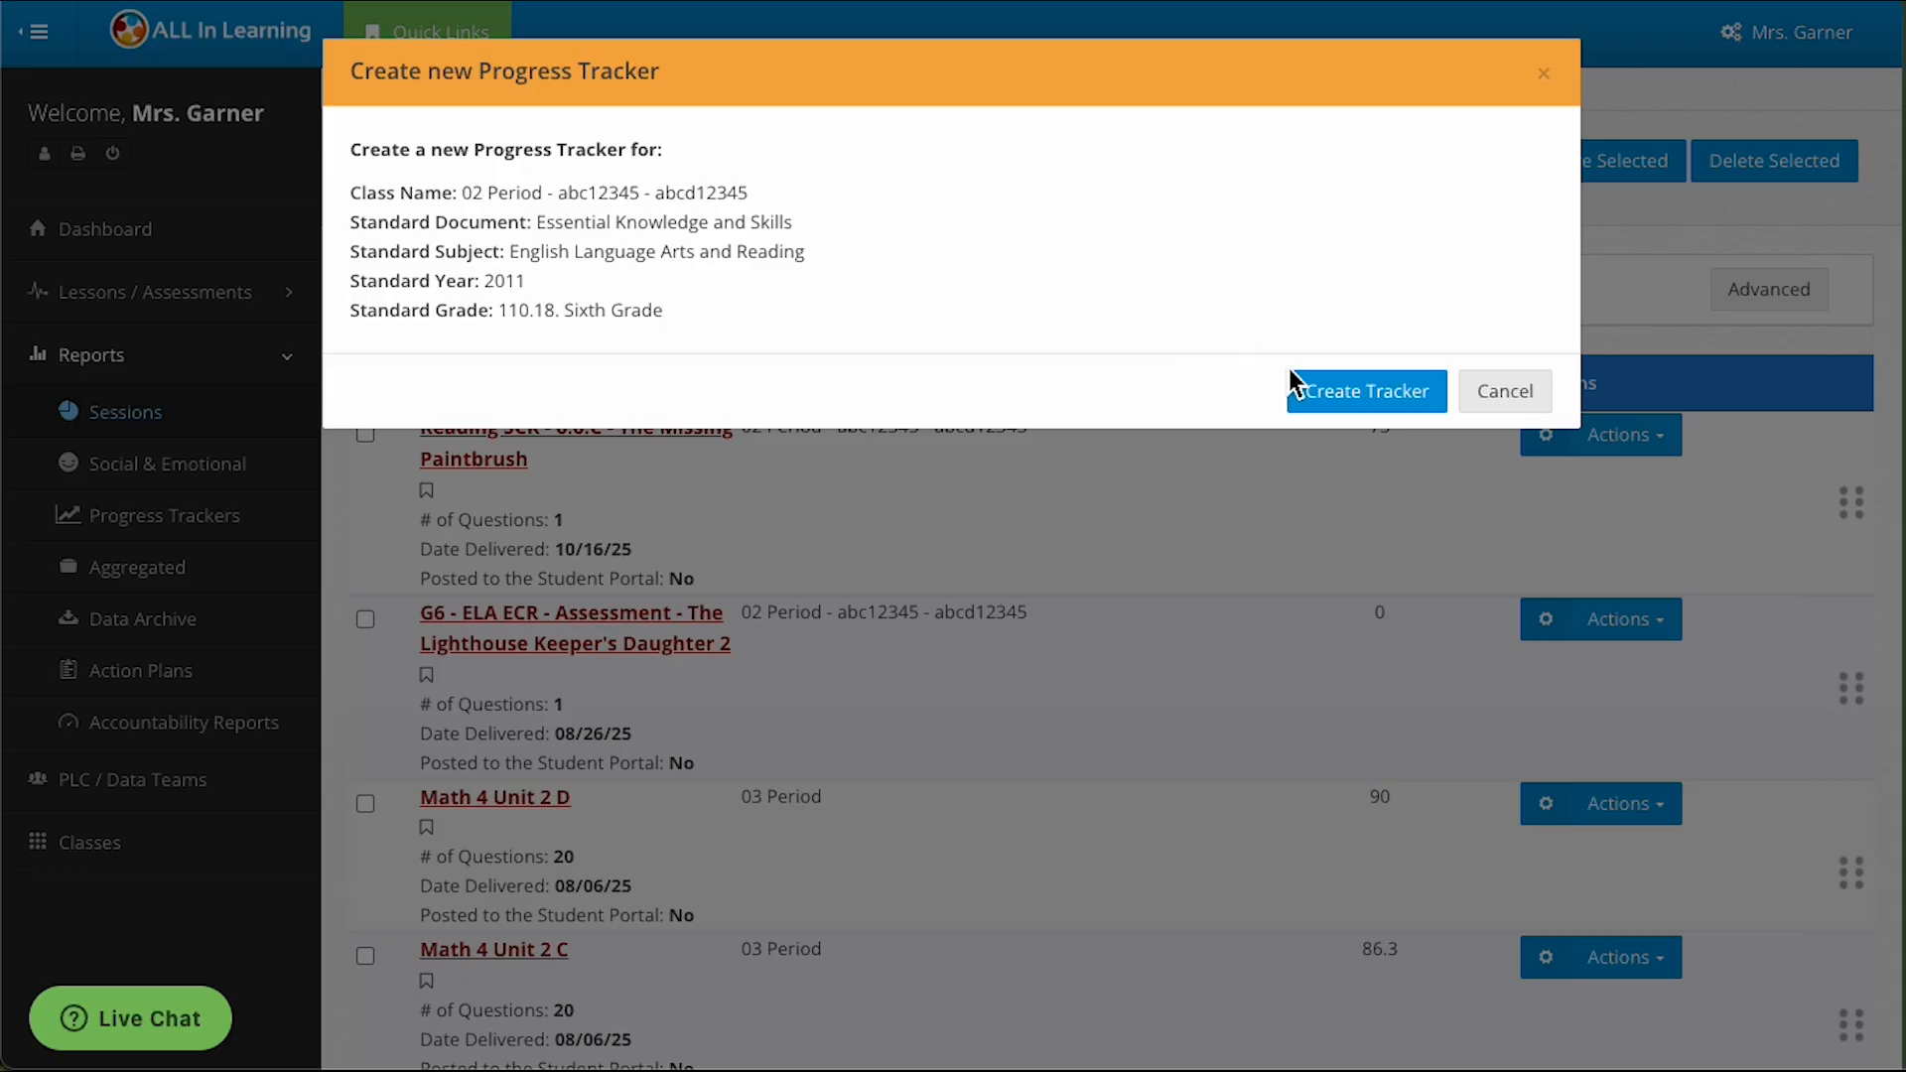
left_click(1367, 396)
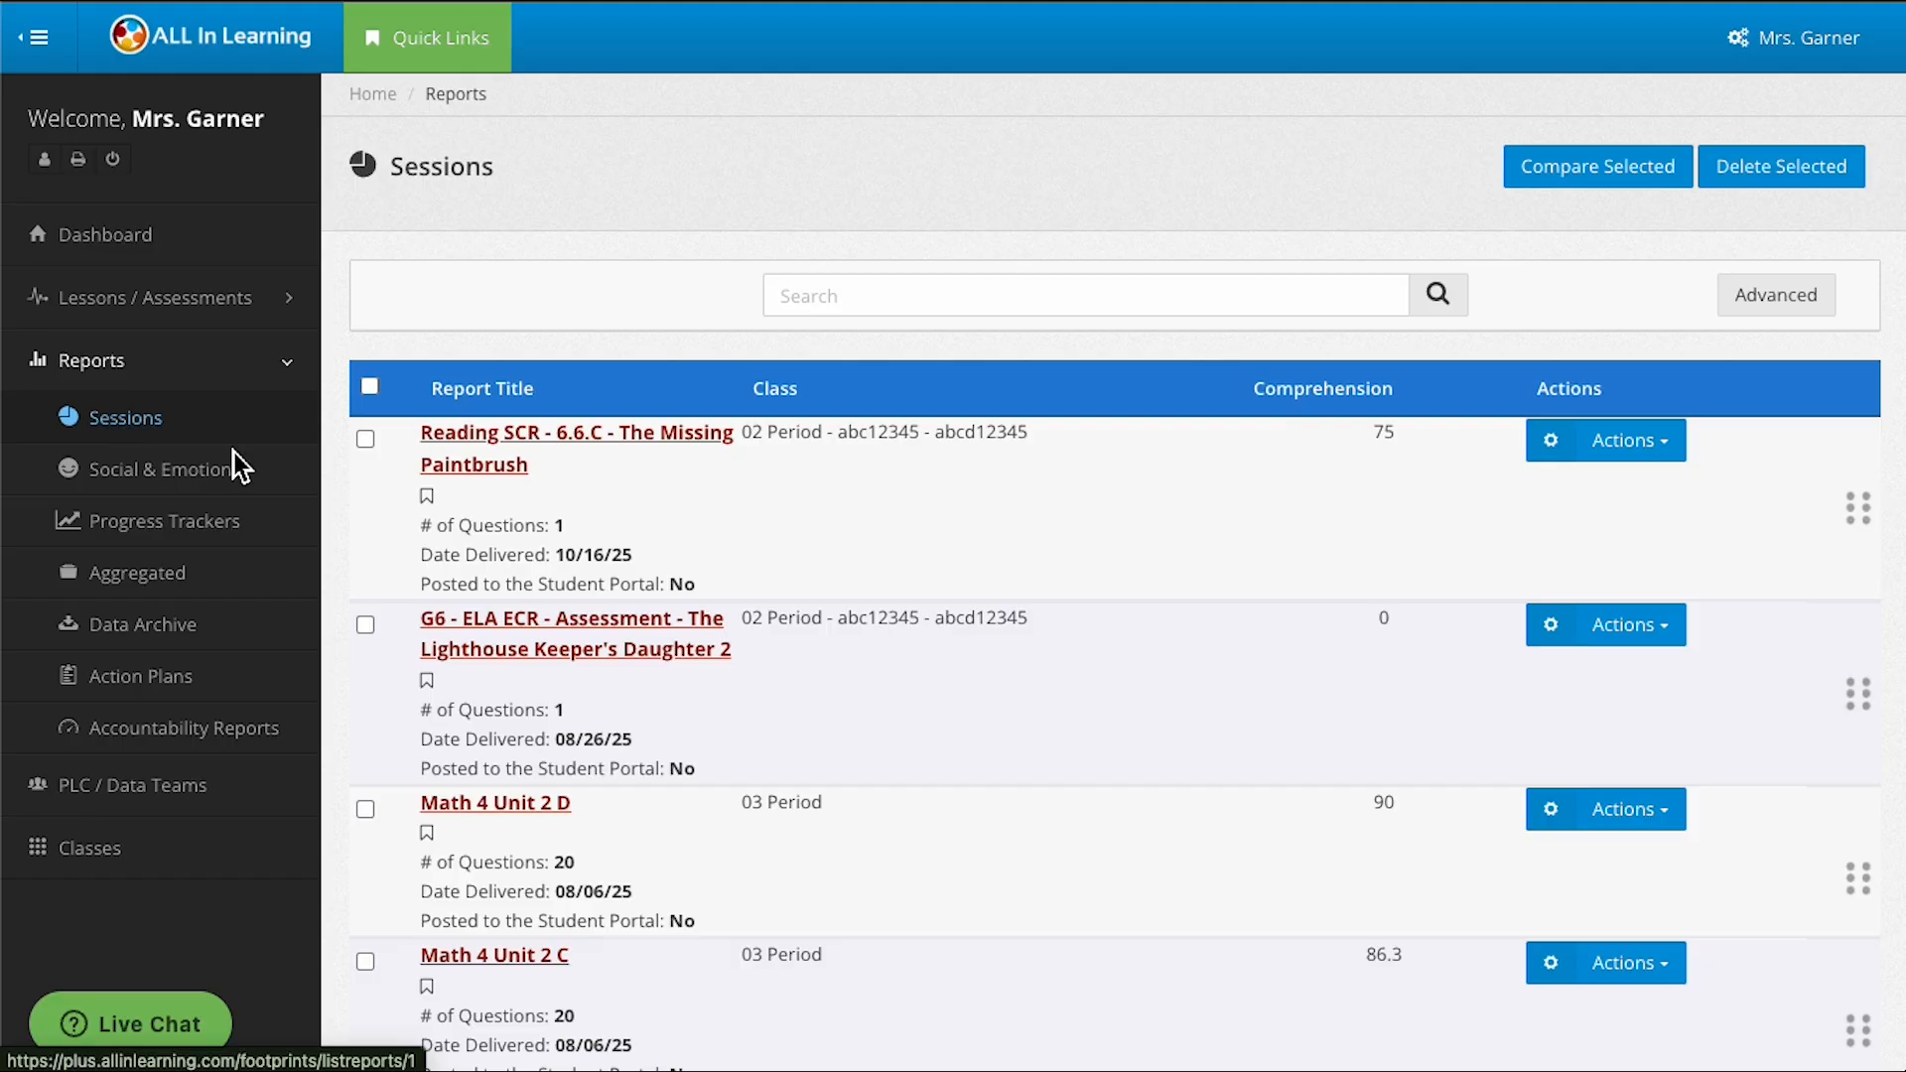
Post the Reading SCR 6.6.C report's Student Feedback by Question to the Student Portal and view the last listed student's work.
left_click(530, 433)
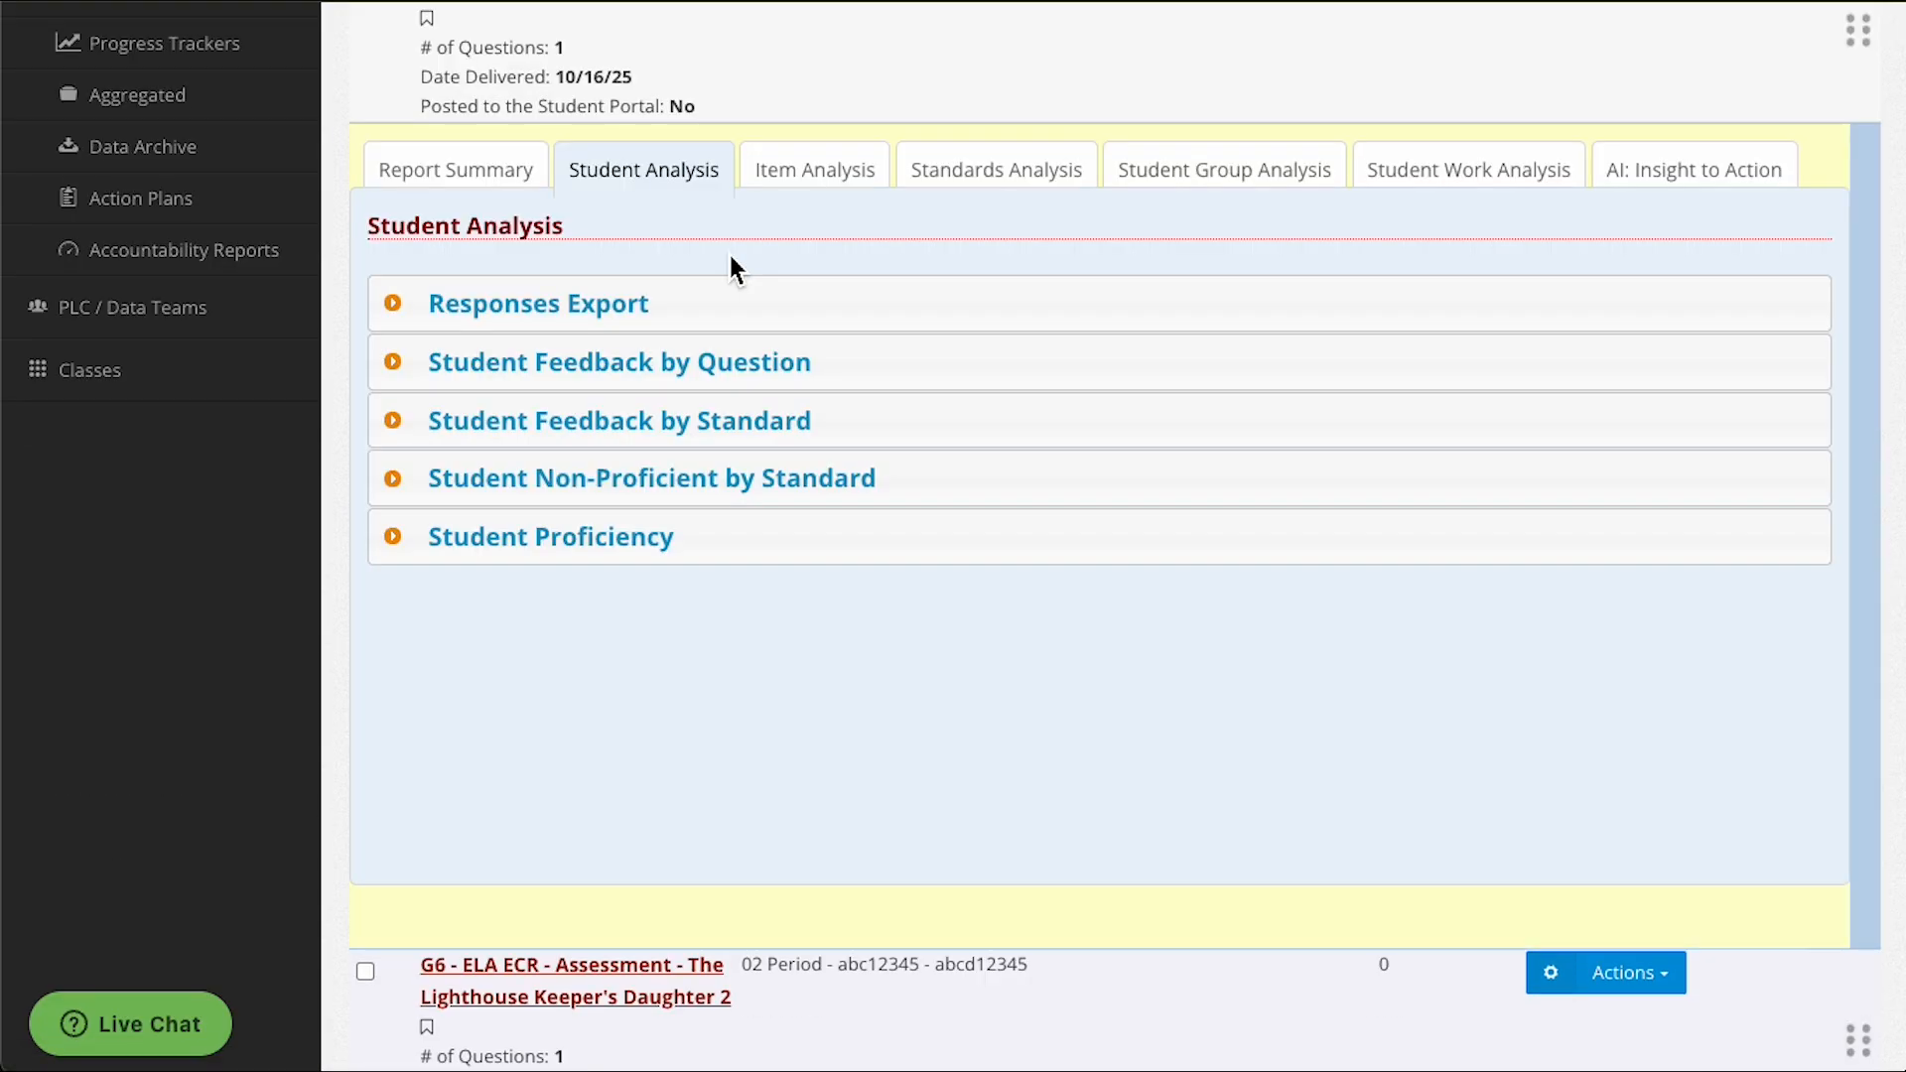
left_click(673, 358)
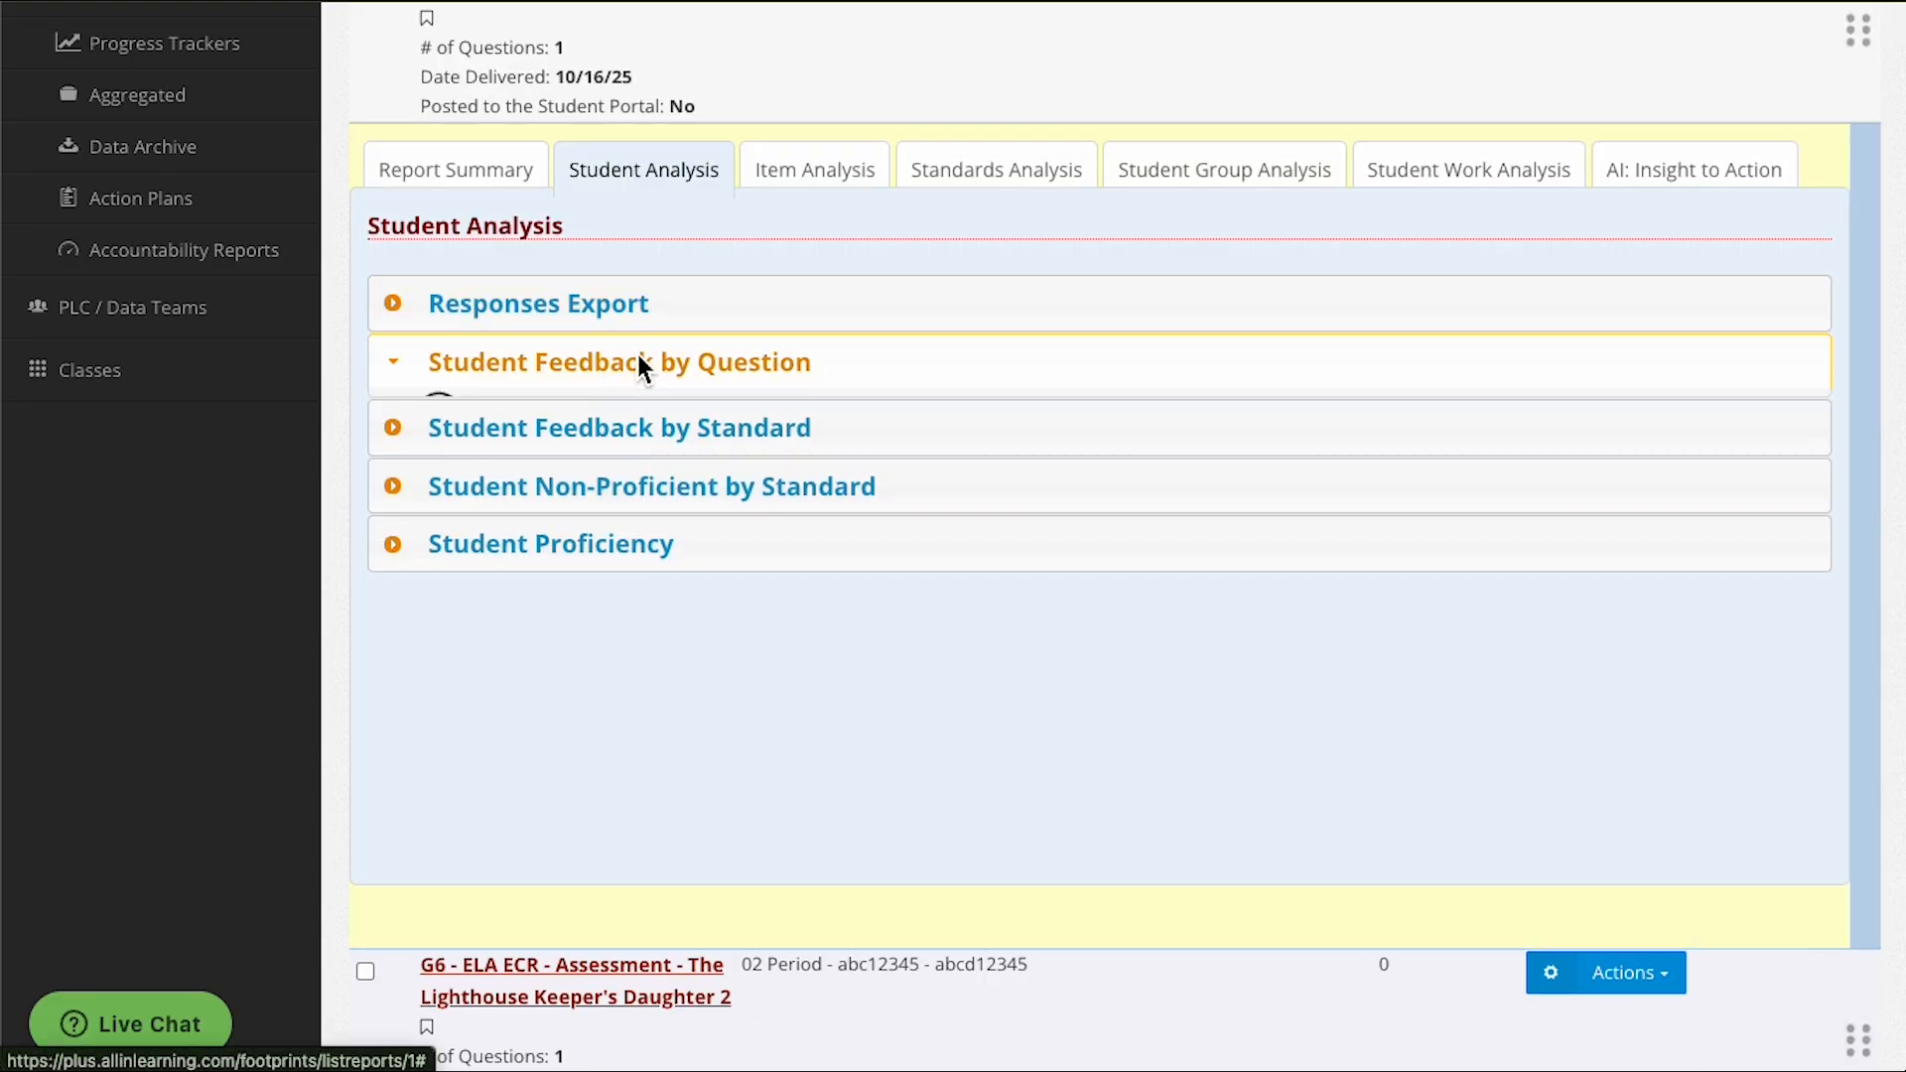
scroll(736, 712, "down", 1)
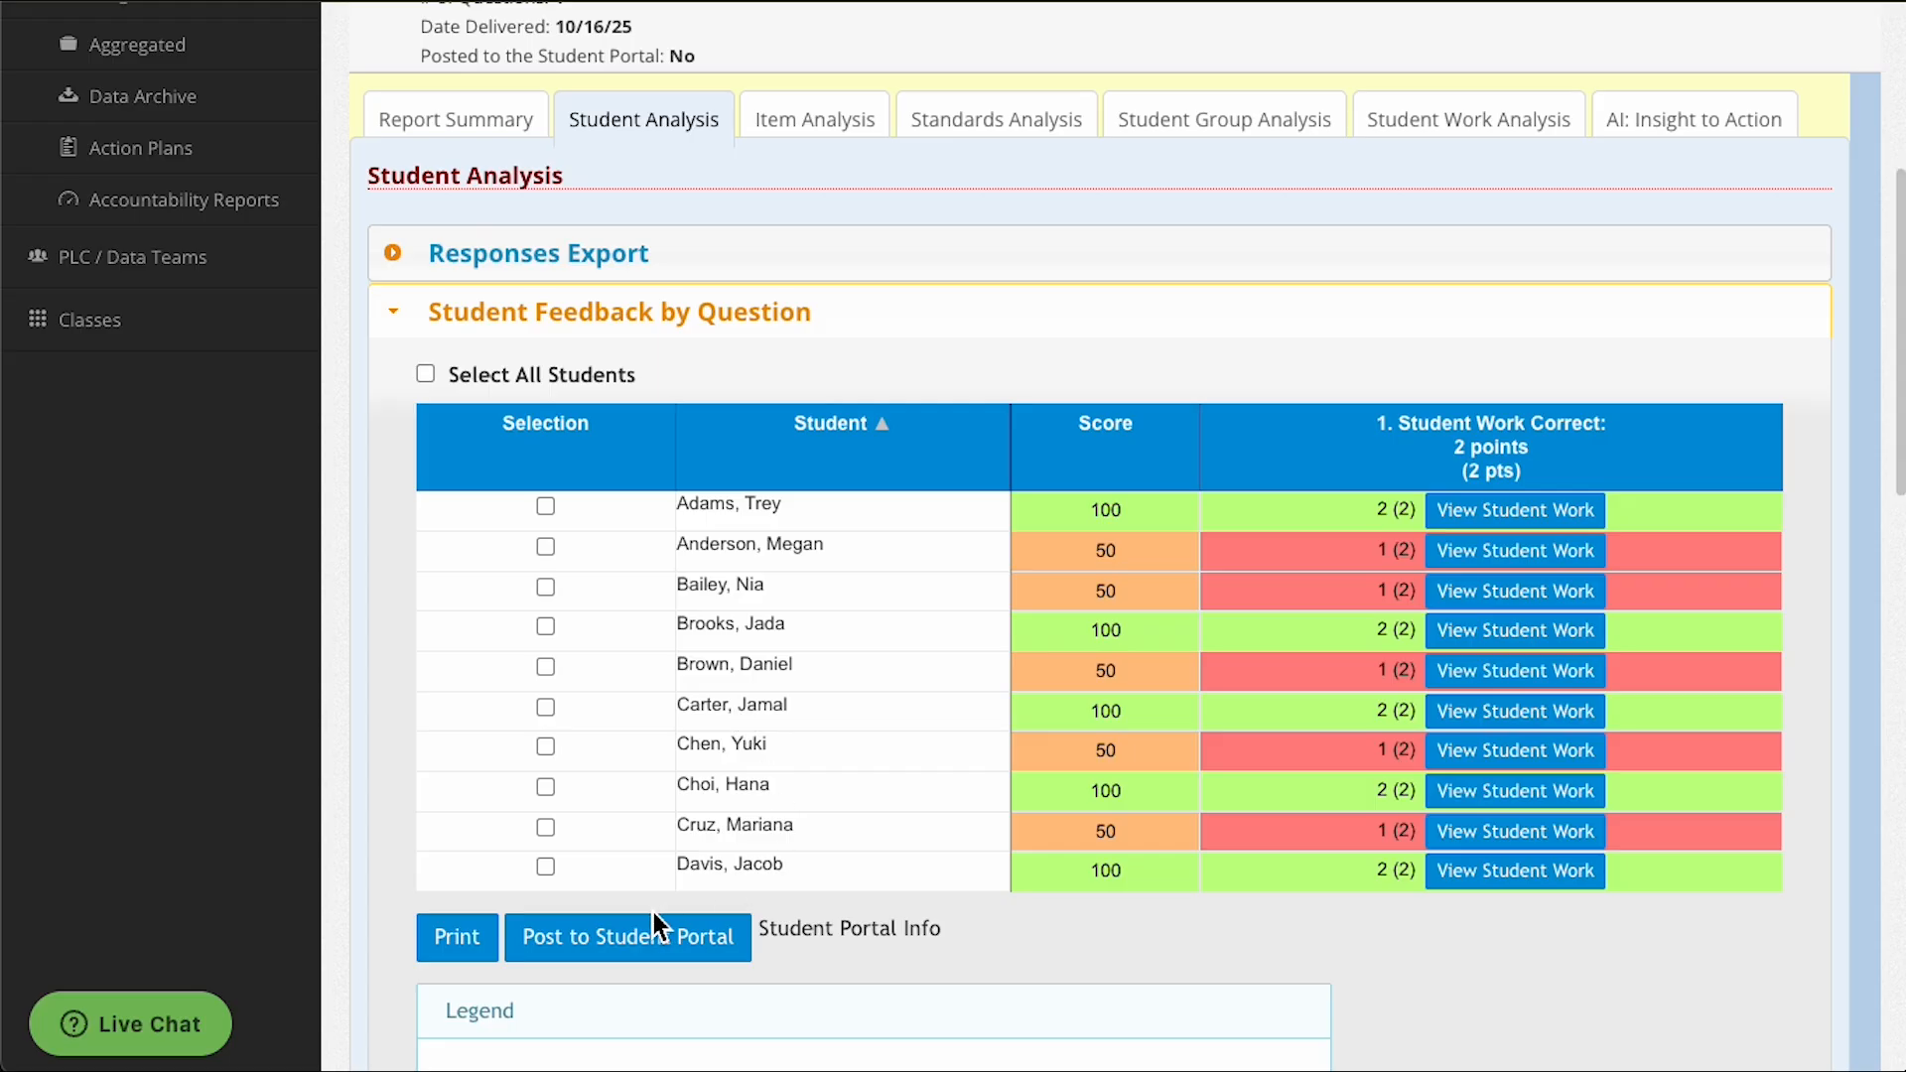
left_click(605, 937)
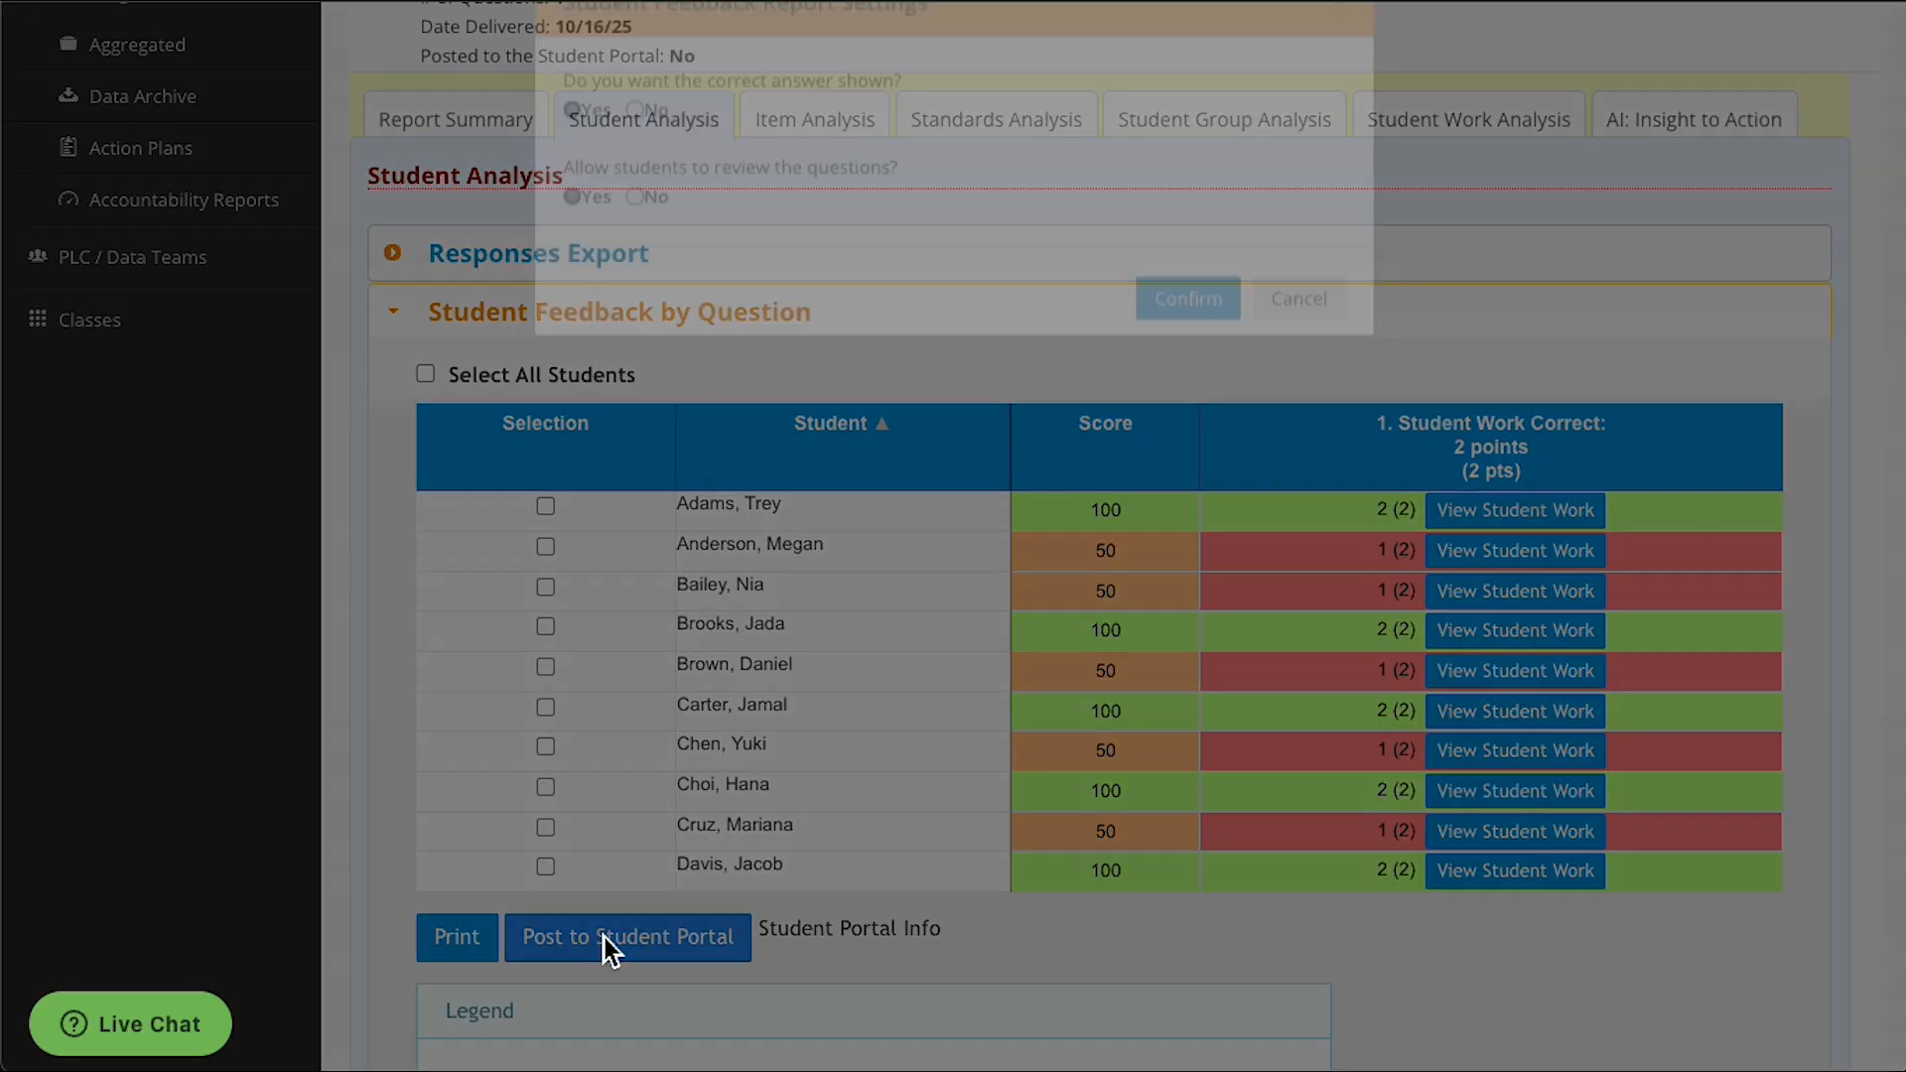
left_click(1173, 386)
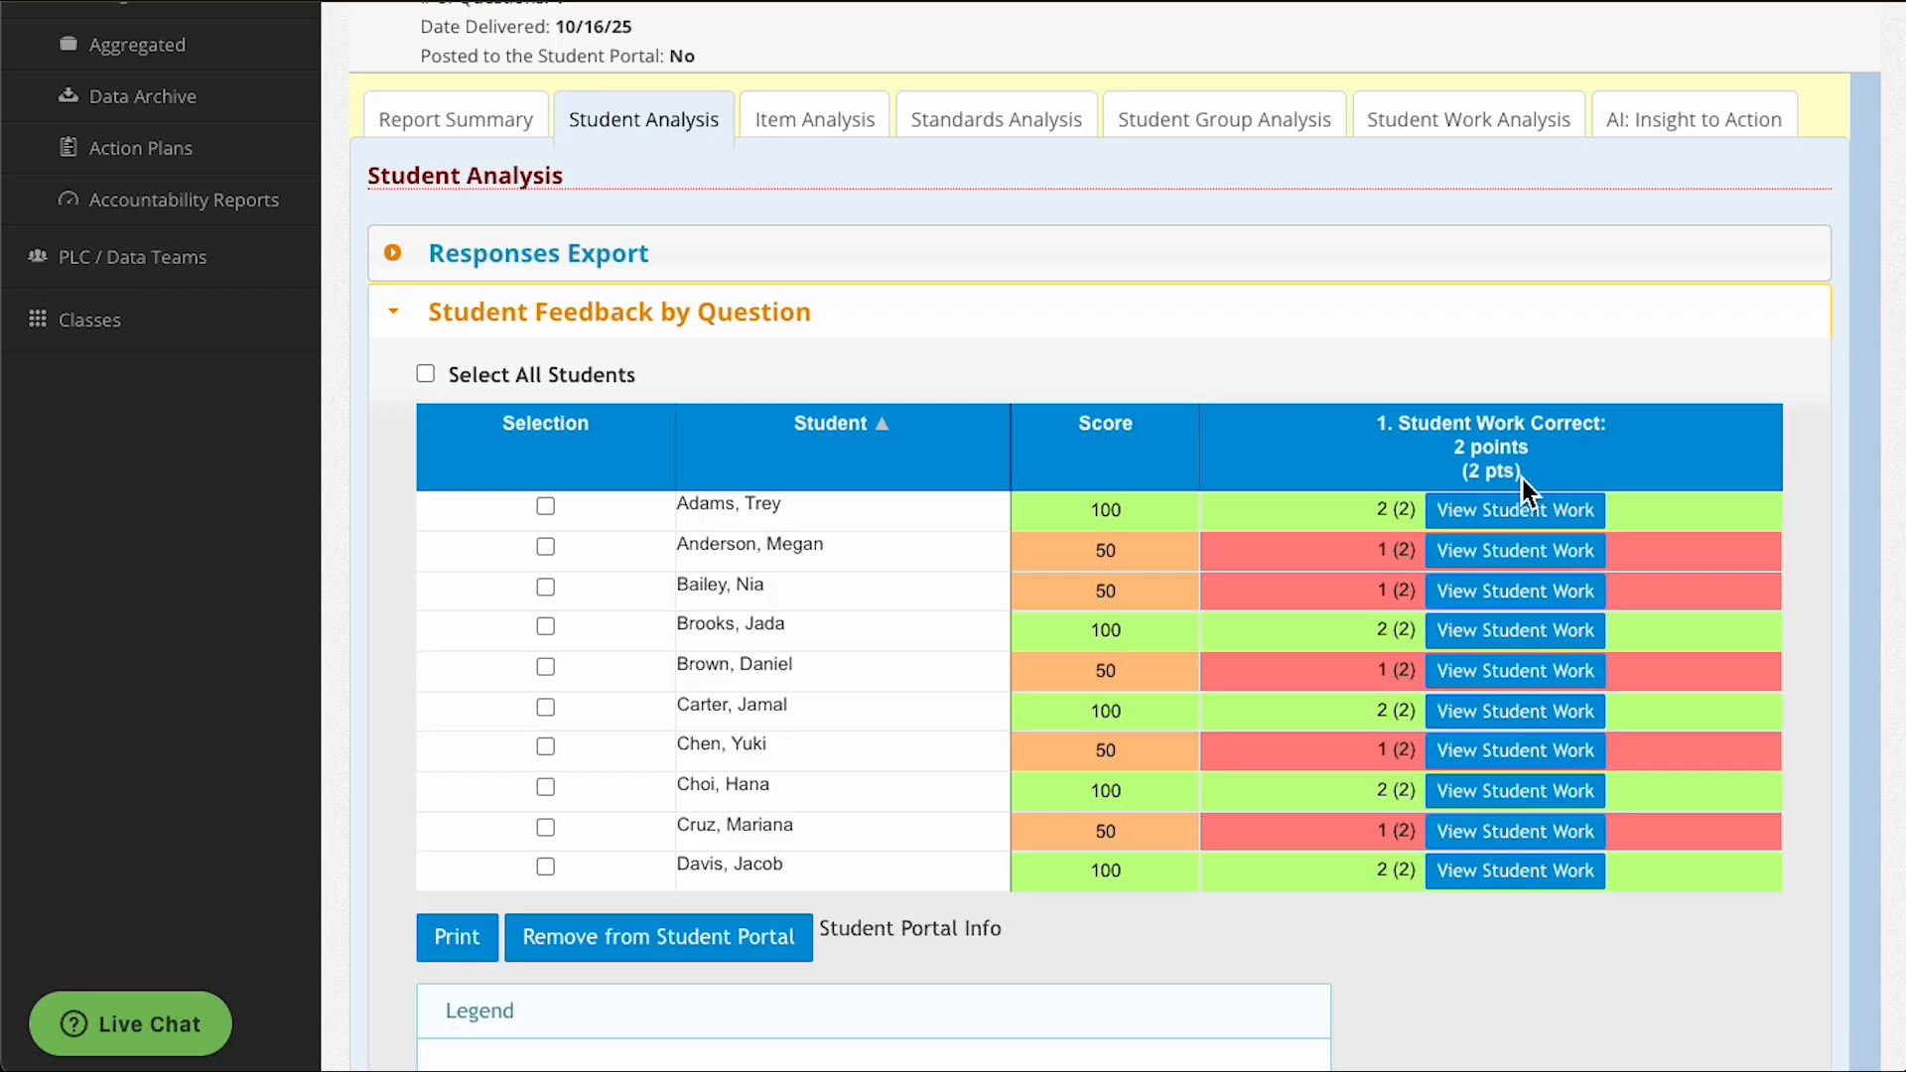
left_click(1505, 872)
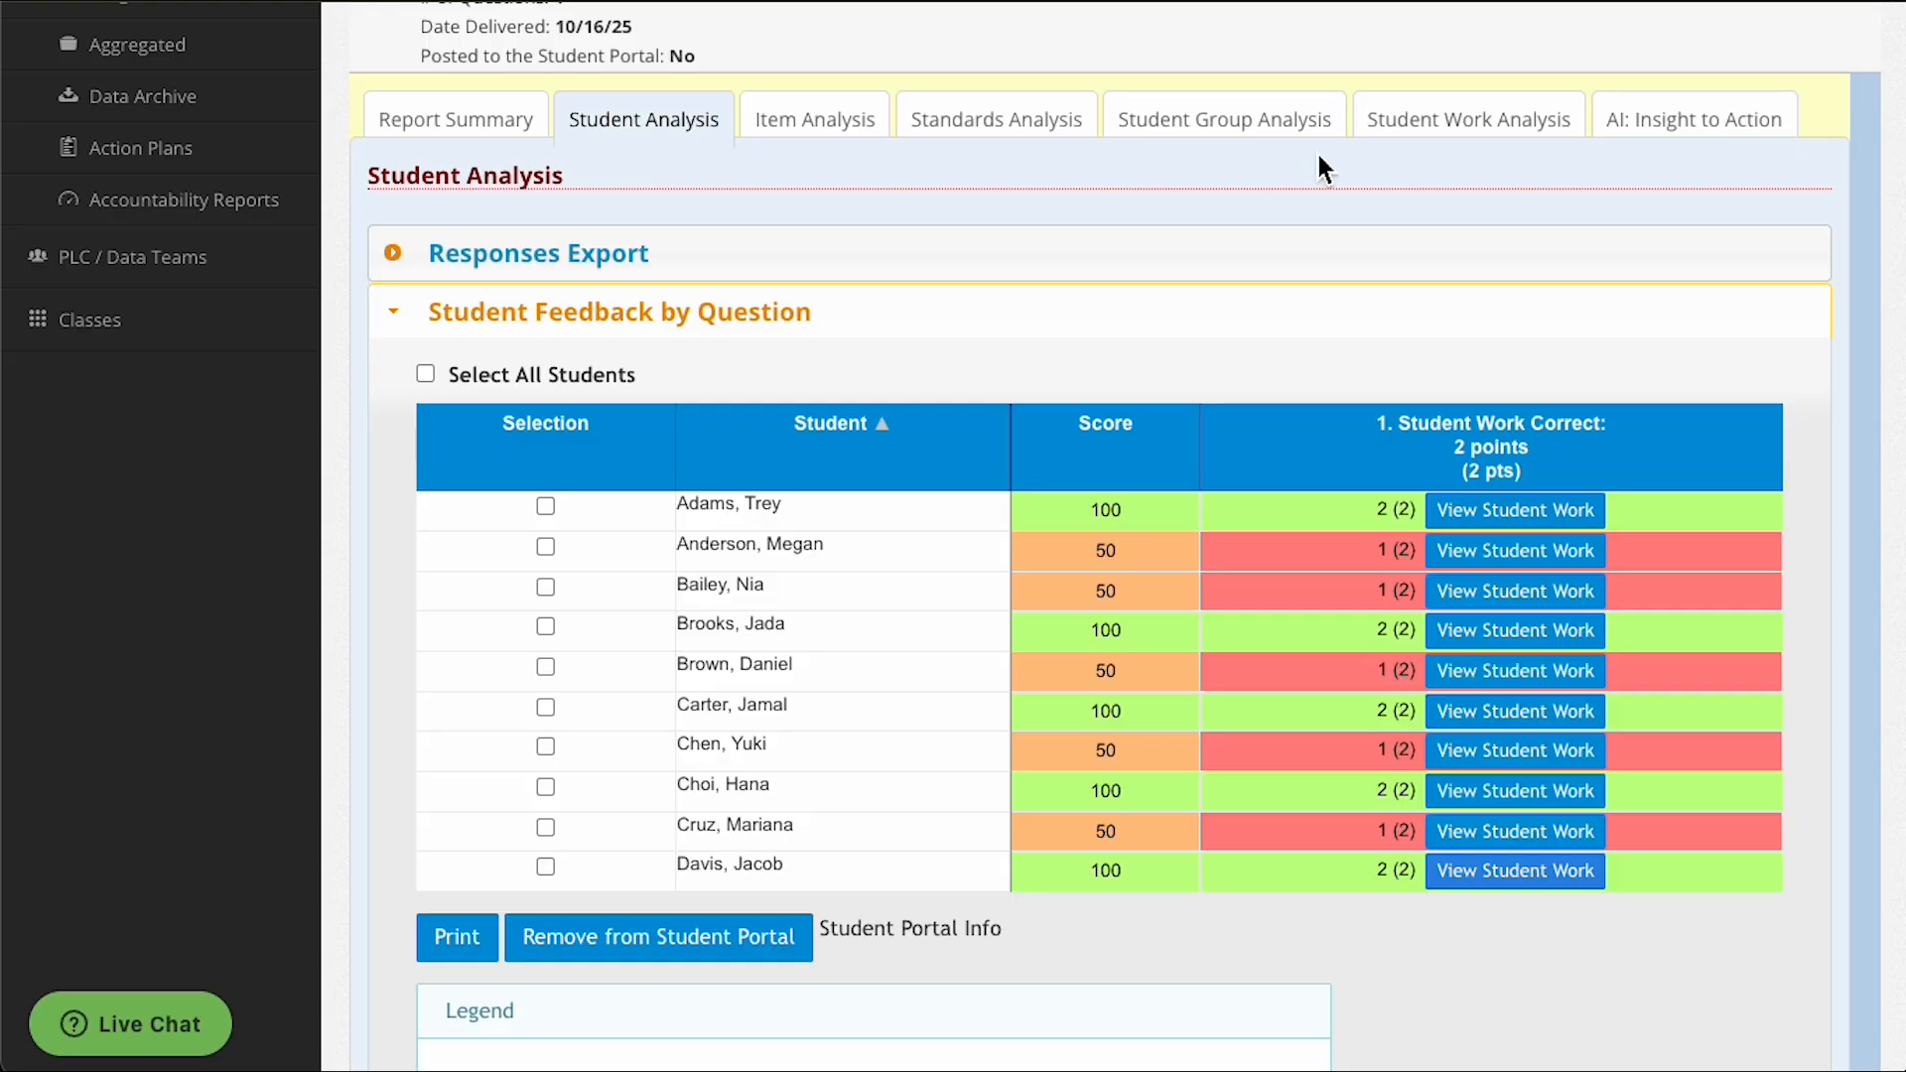
Review the first student's Question 1 feedback in Student Work Analysis and preview the student work printout without printing it.
left_click(1444, 115)
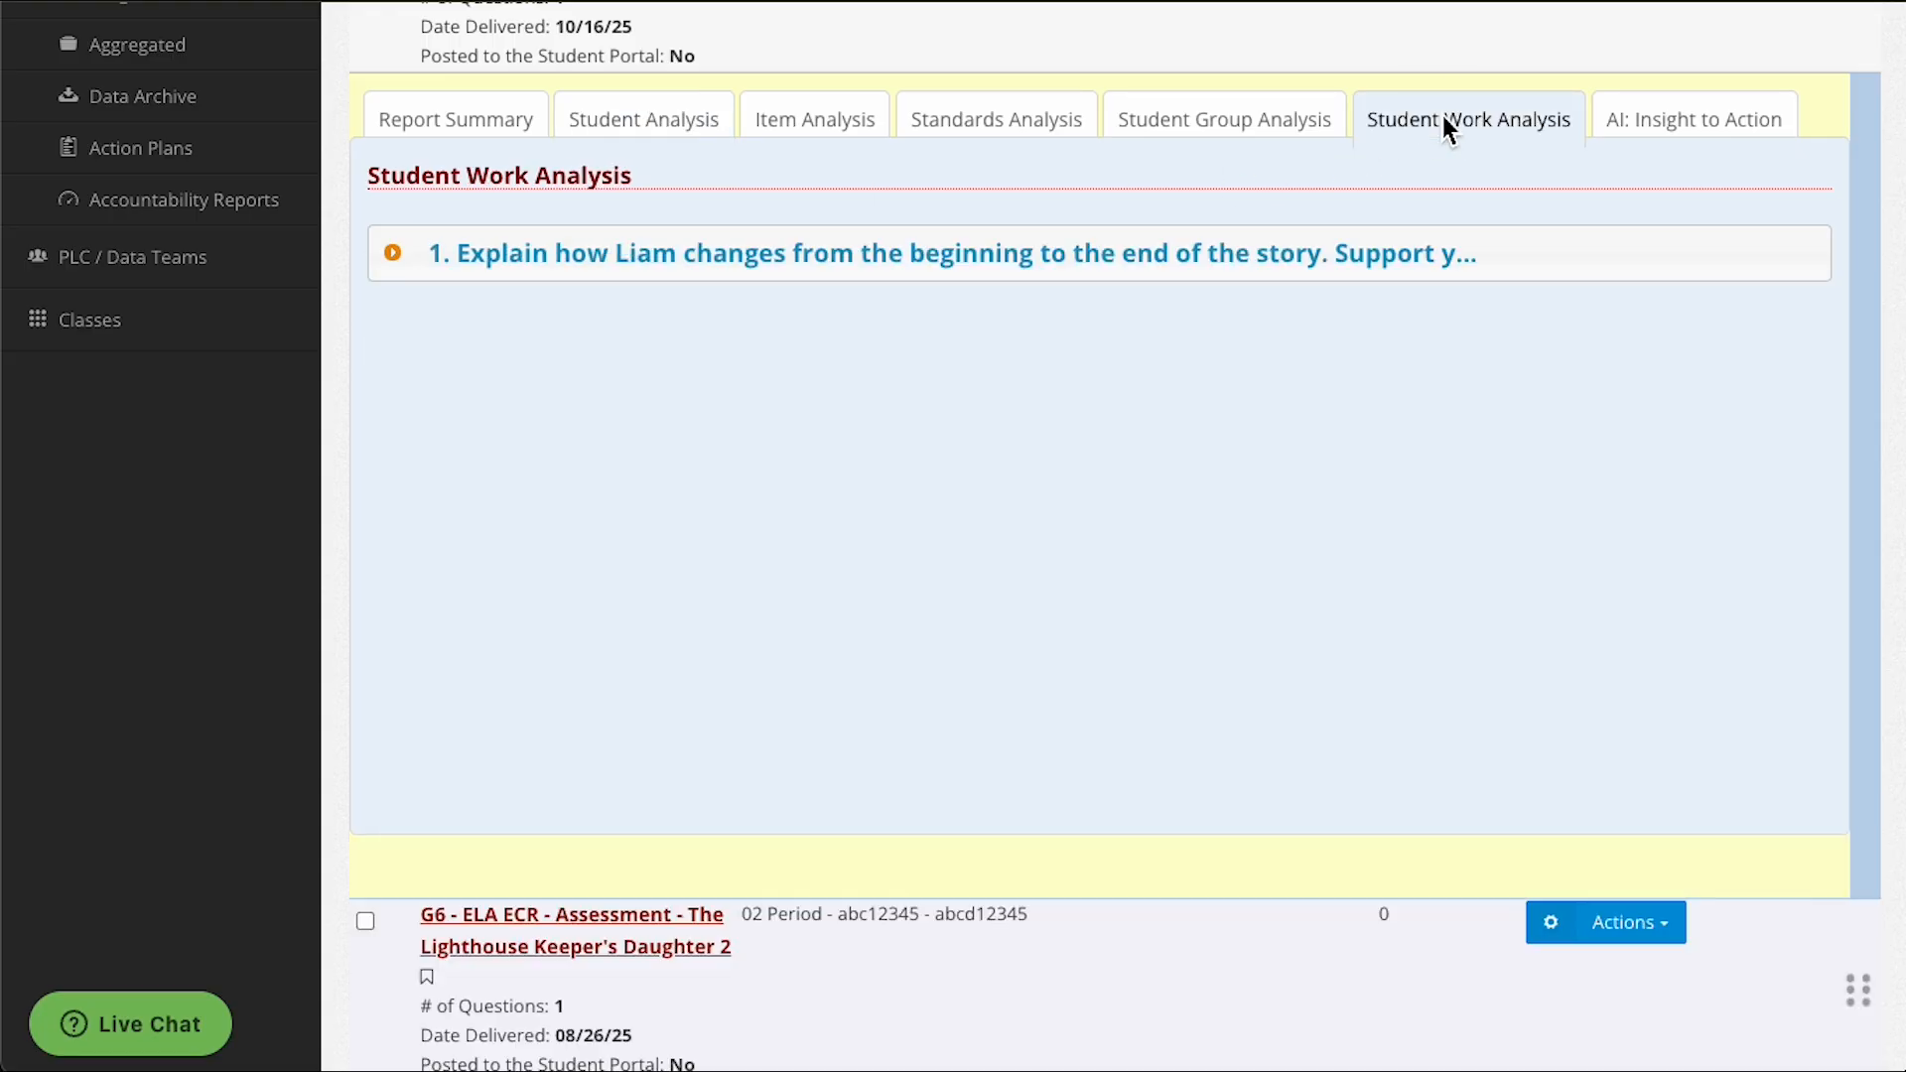
left_click(1177, 245)
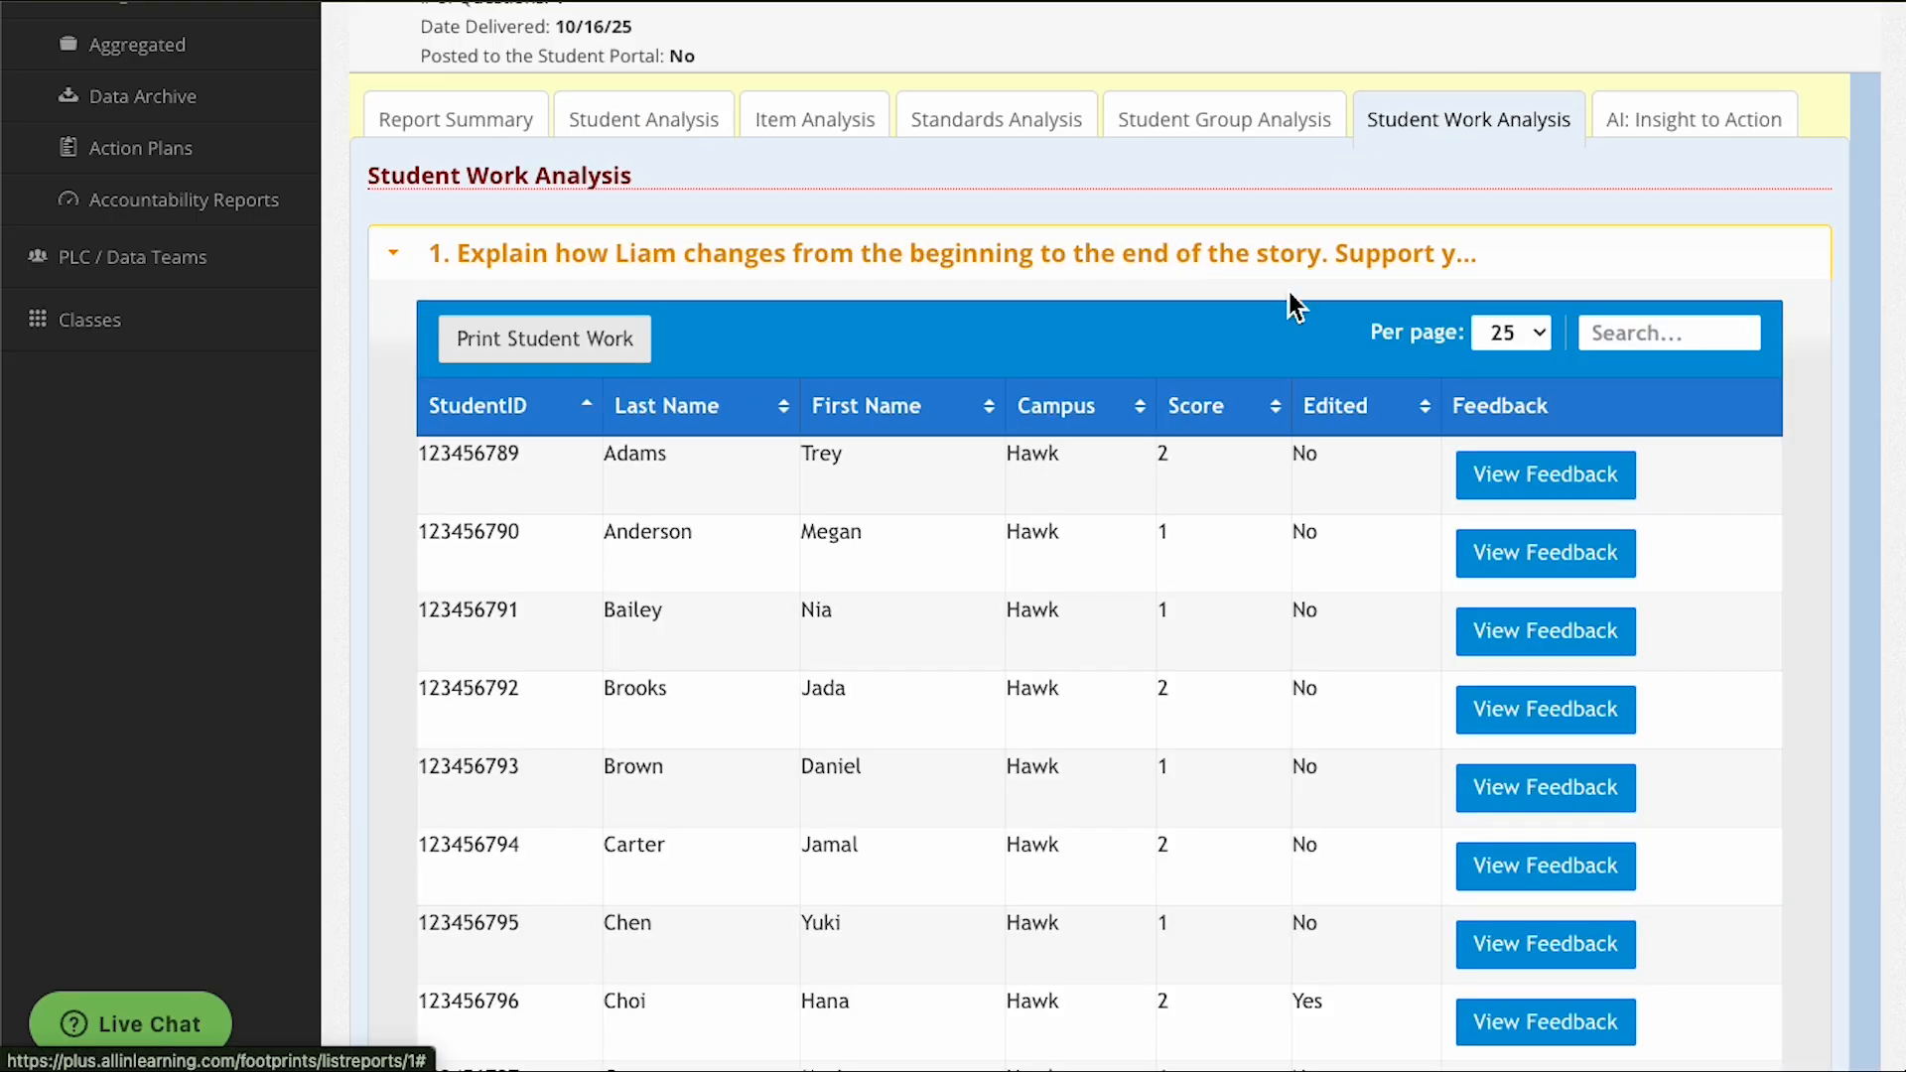
left_click(1541, 482)
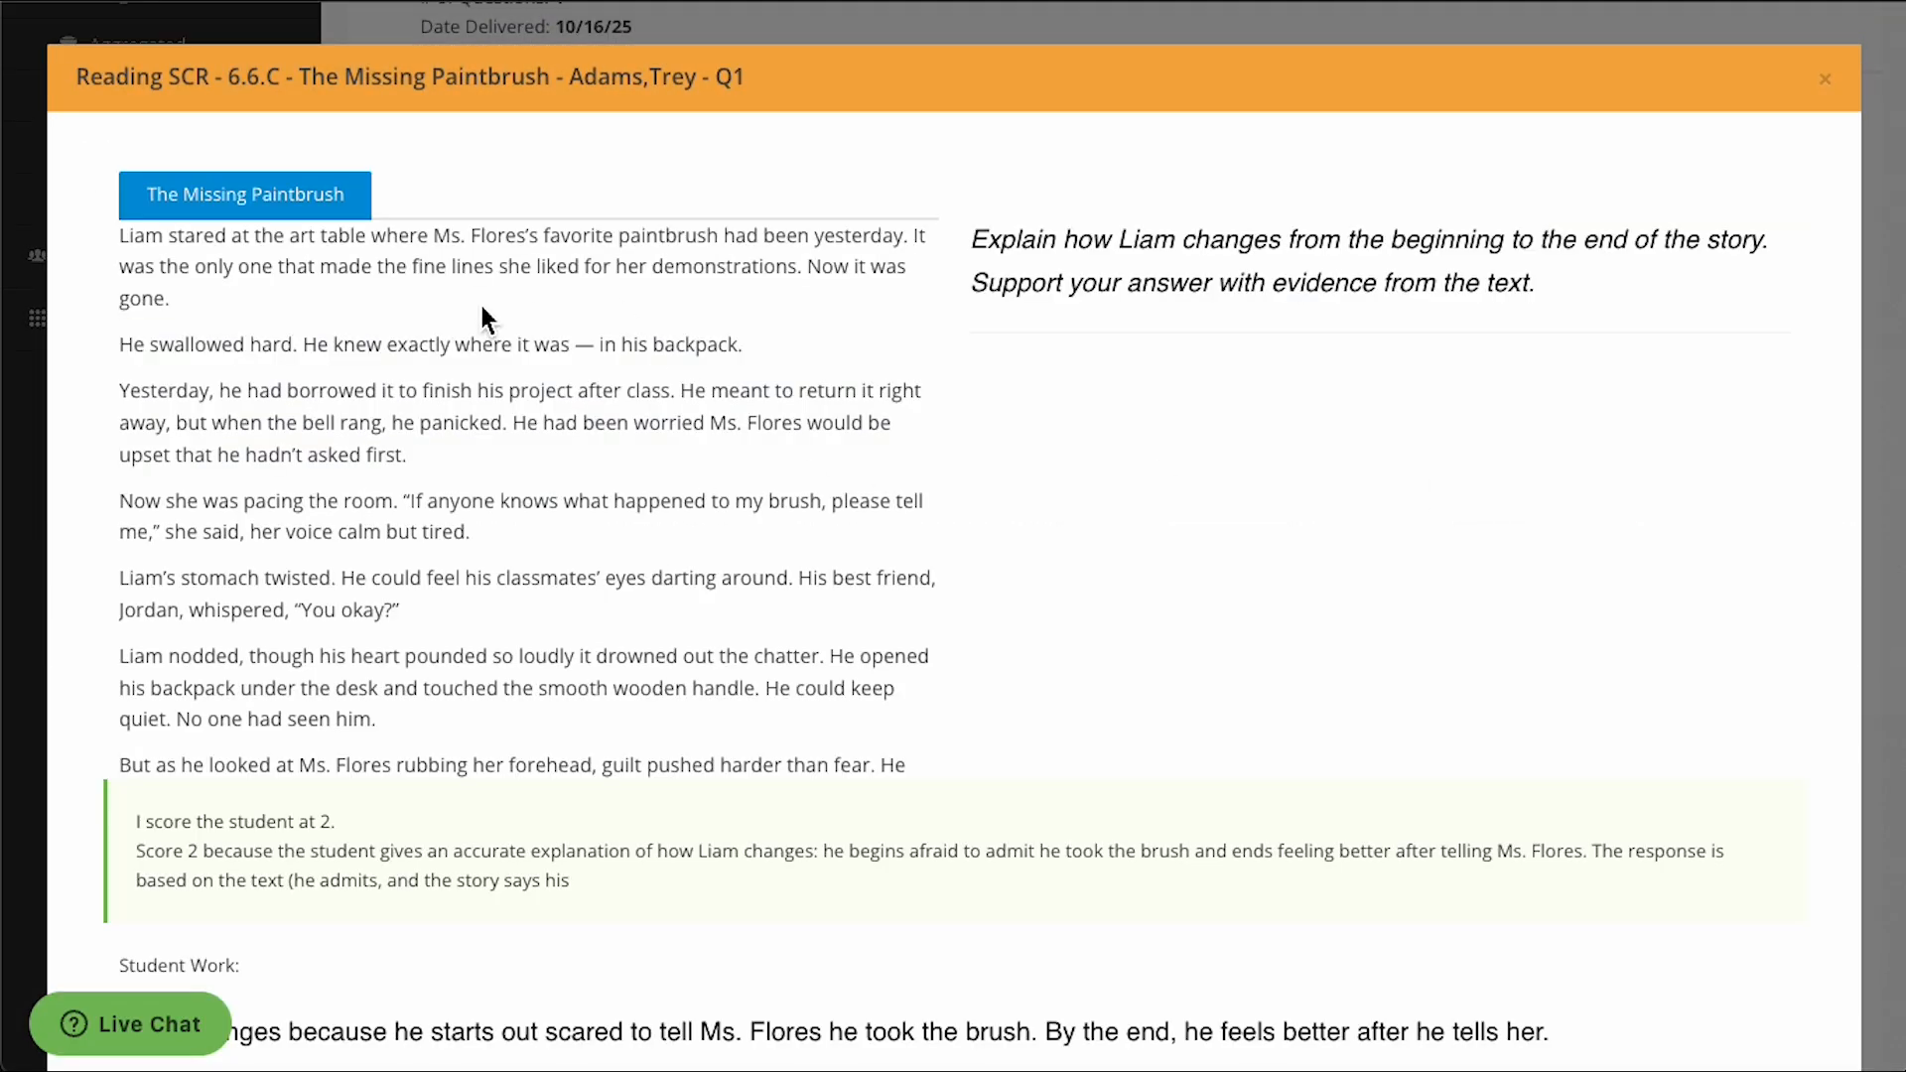
scroll(476, 885, "down", 2)
scroll(819, 907, "up", 2)
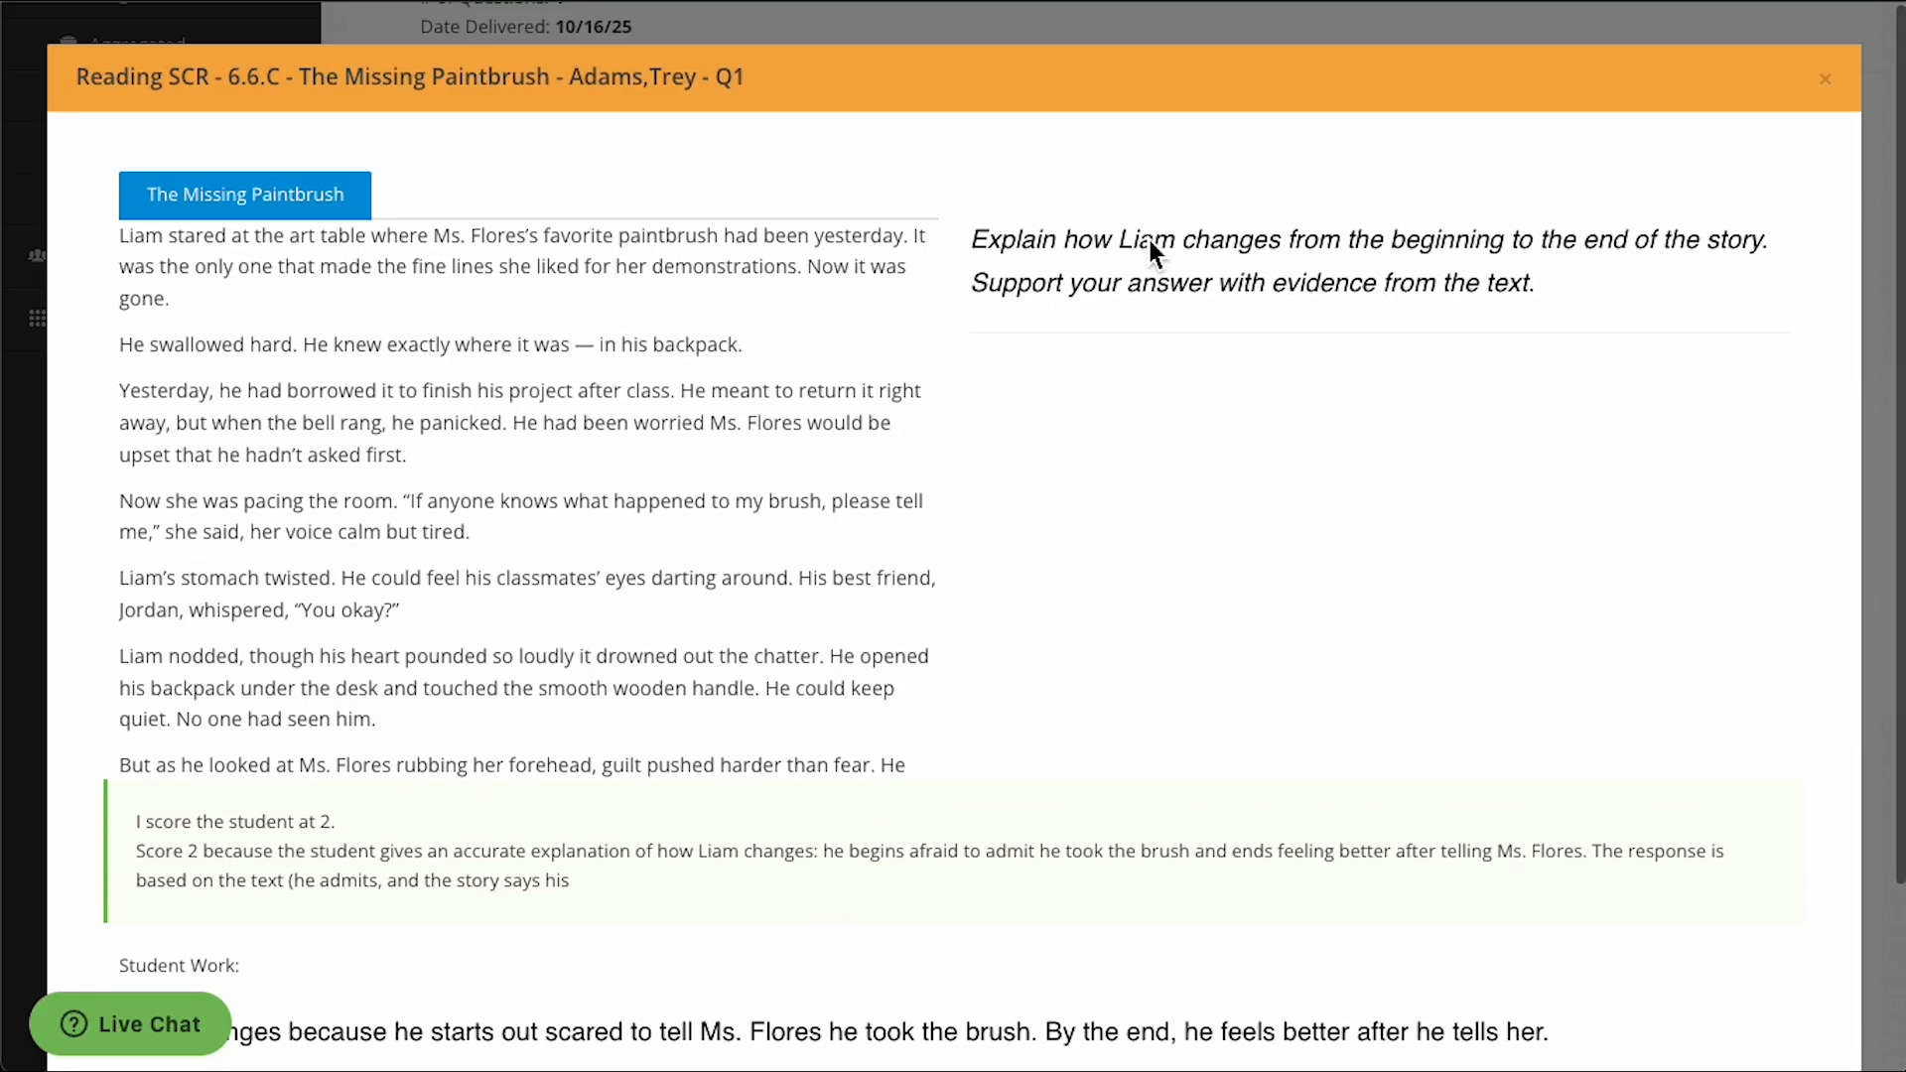
scroll(928, 765, "down", 1)
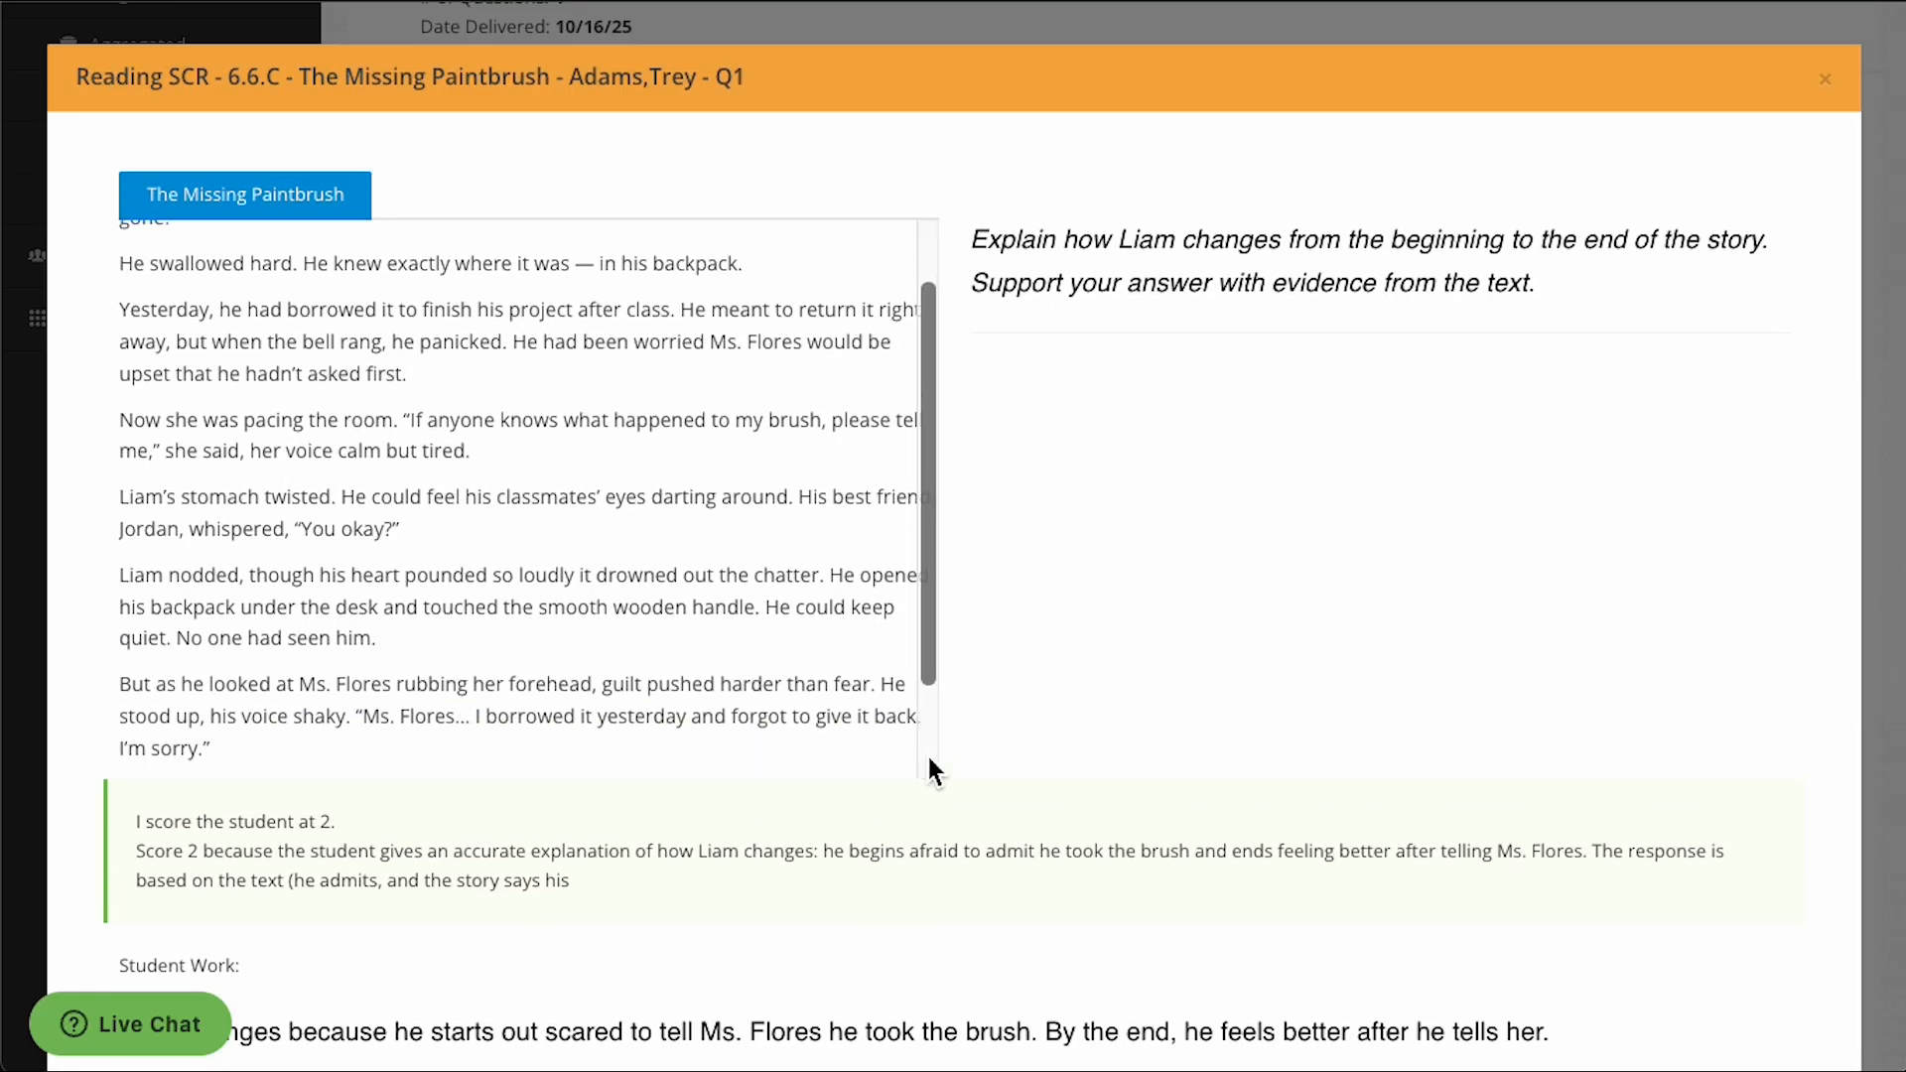
scroll(1079, 687, "down", 2)
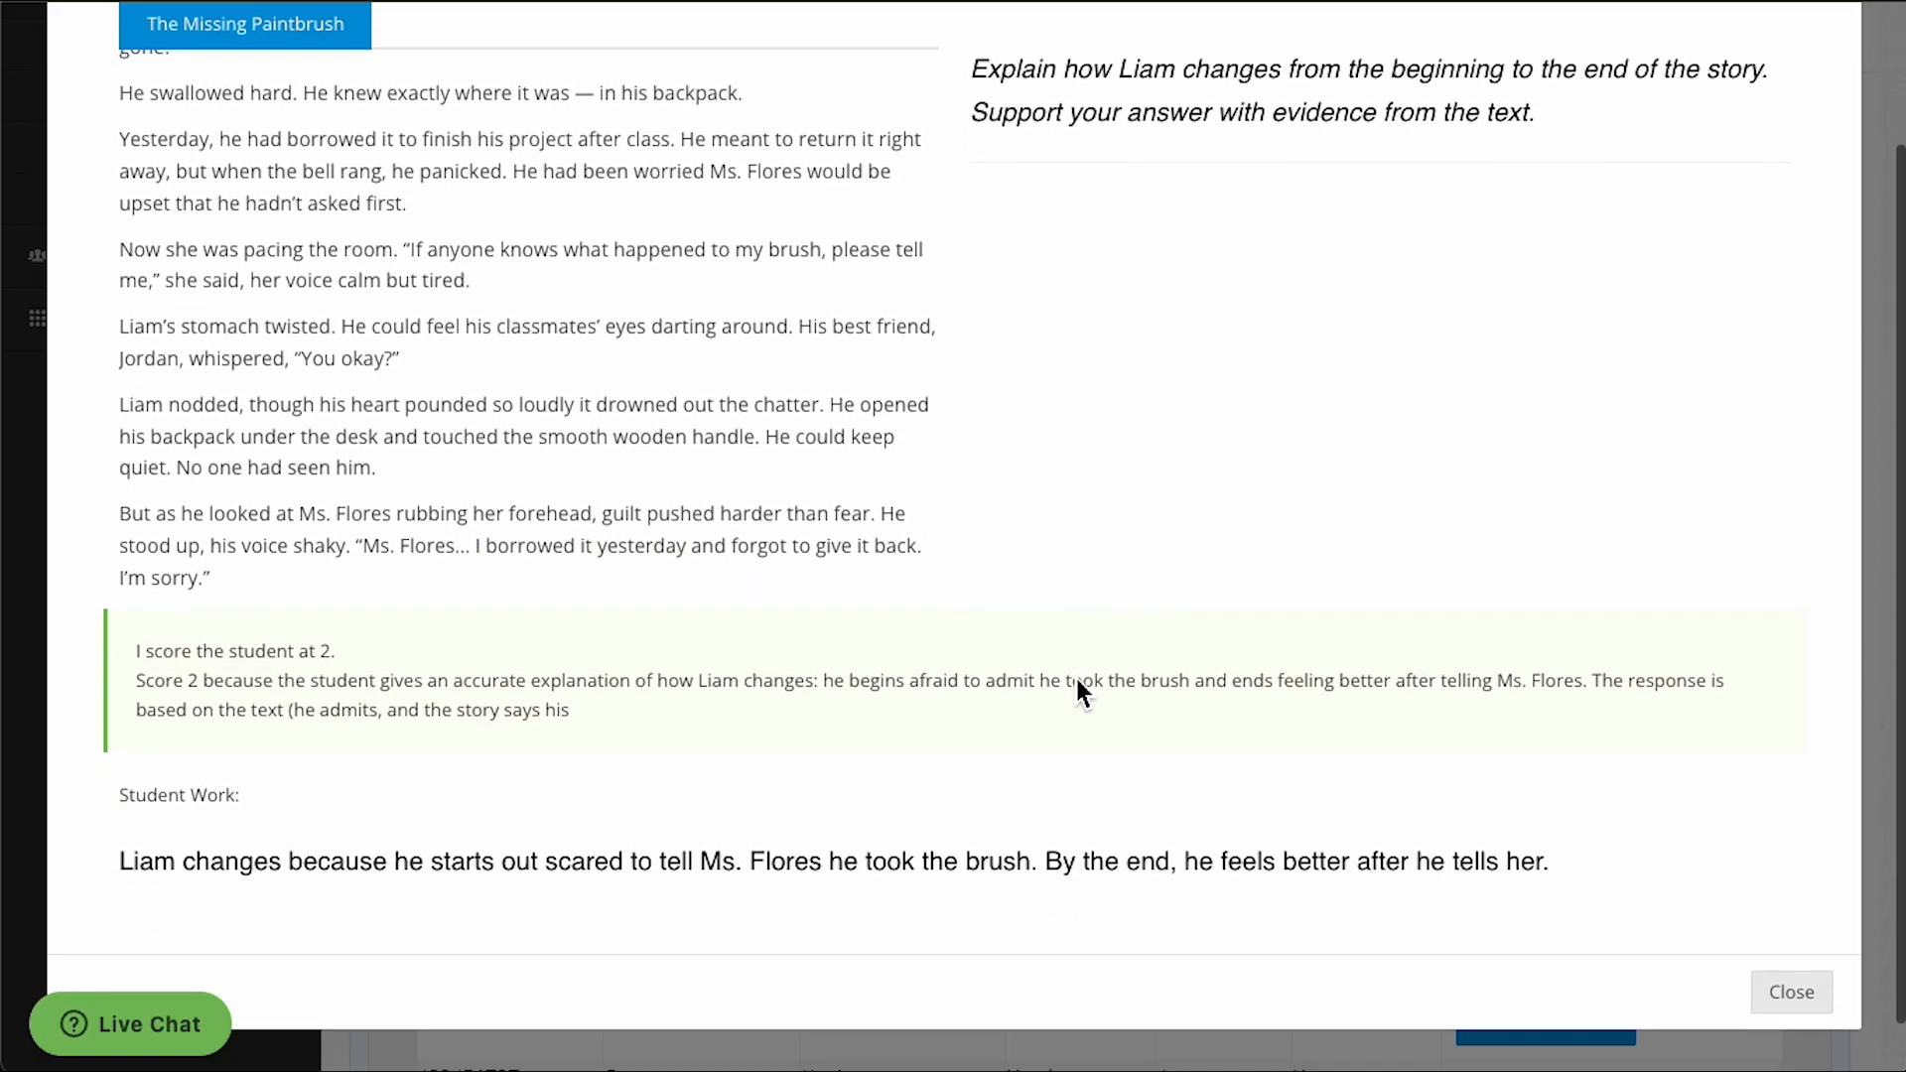
left_click(1777, 979)
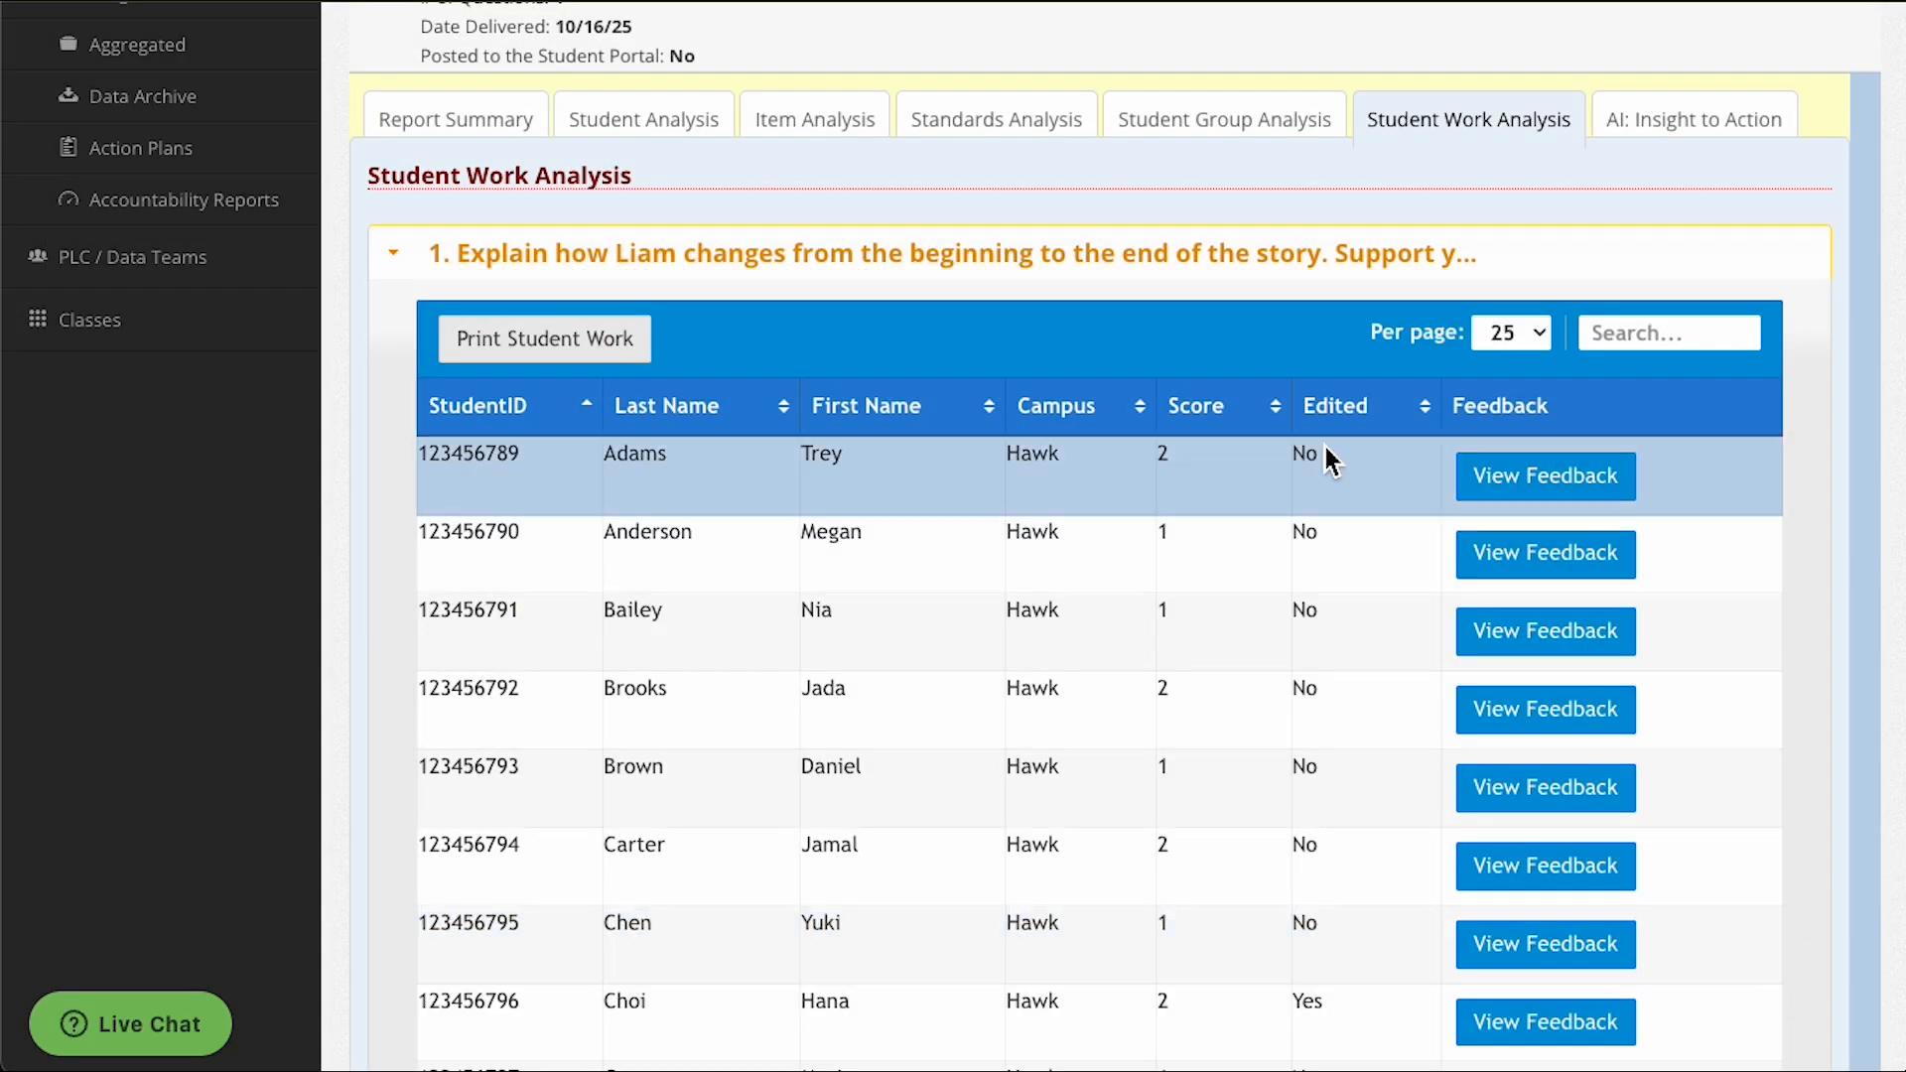
left_click(562, 351)
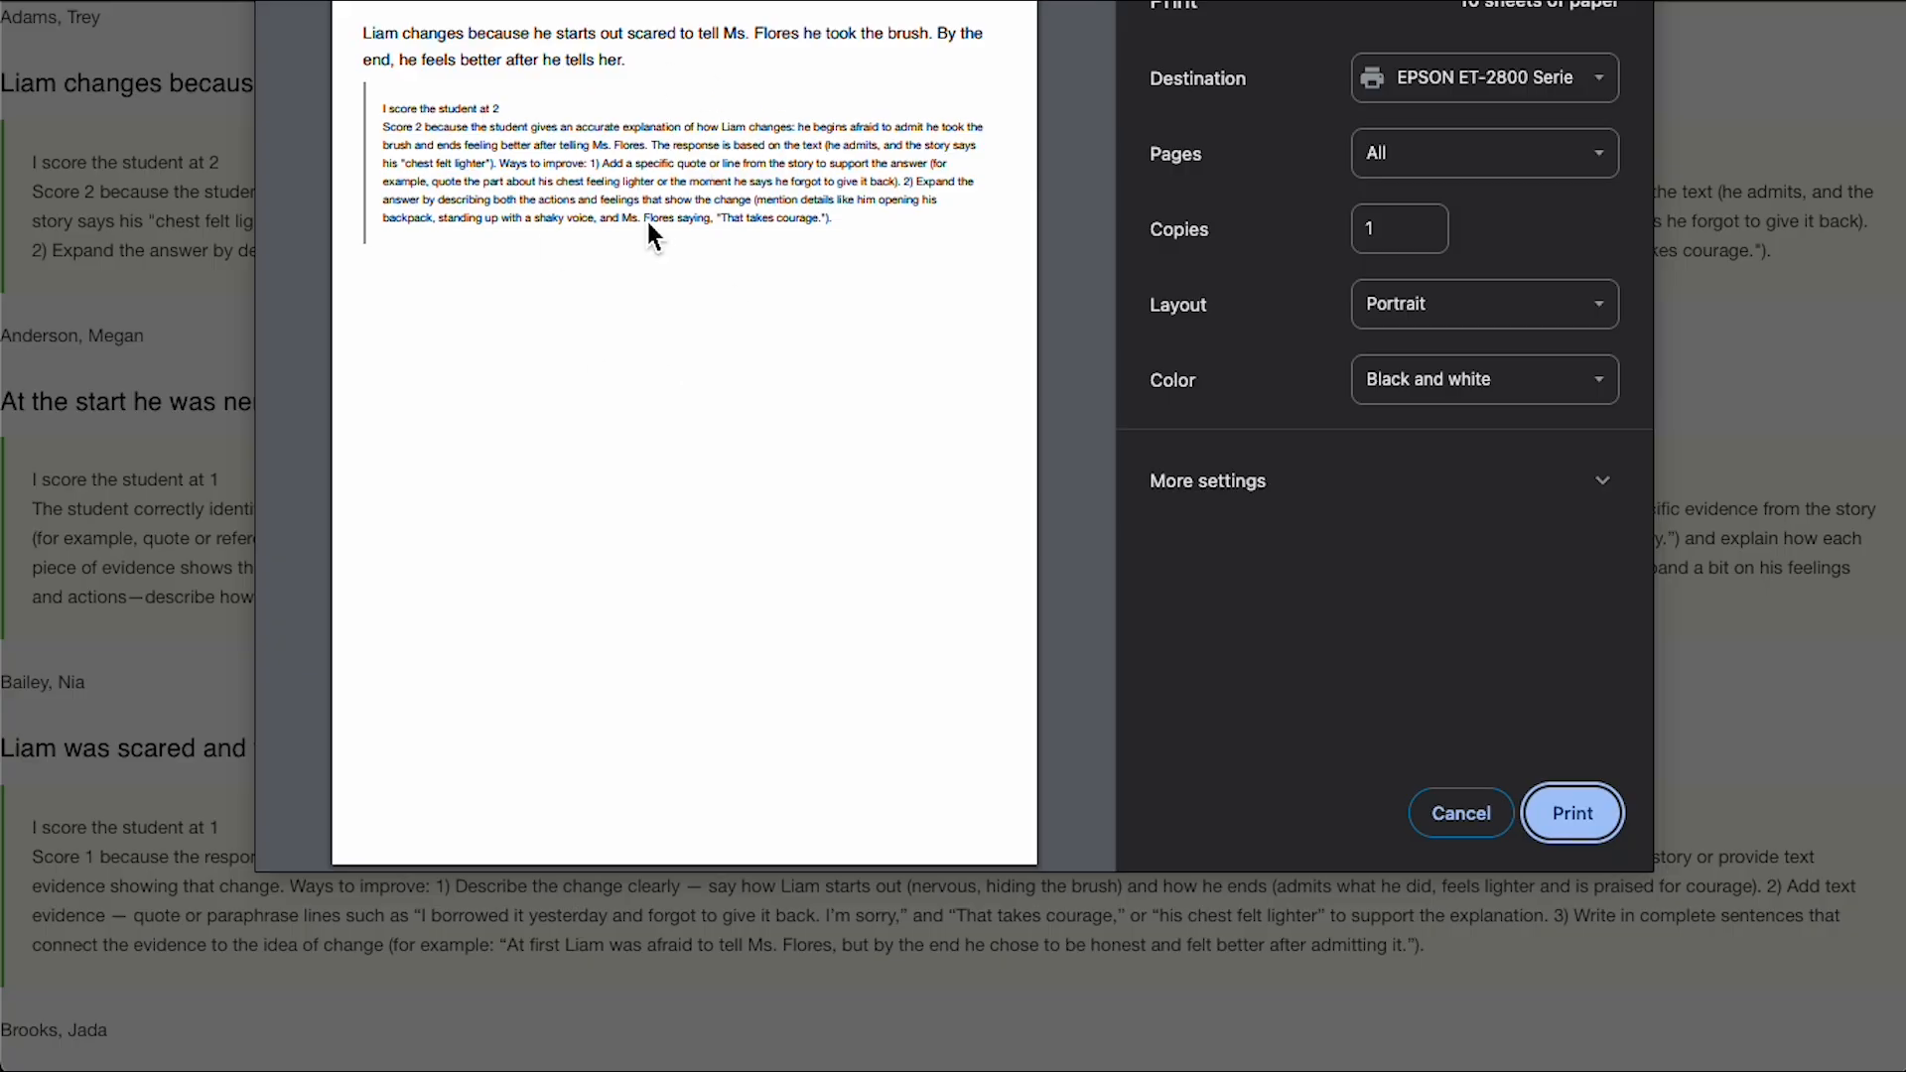
left_click(1473, 819)
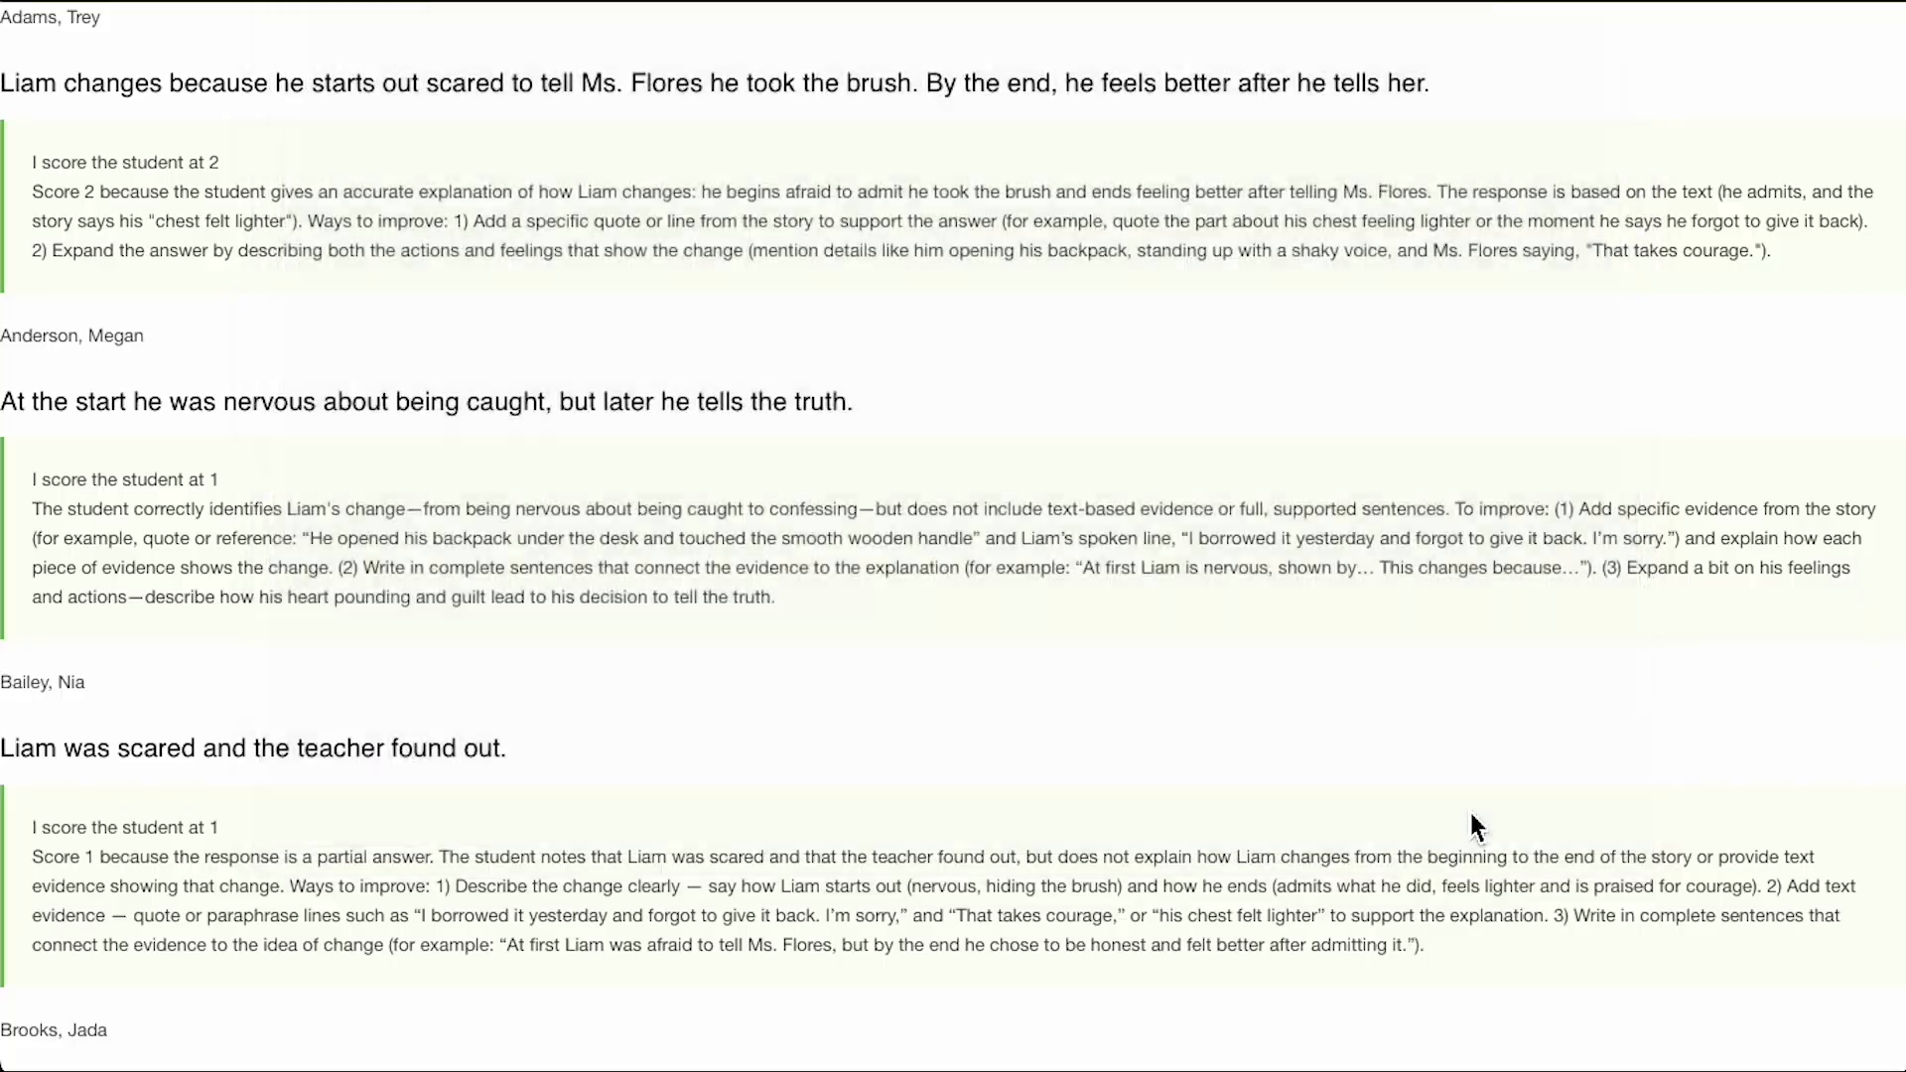
Review the Understanding of Character Change and Text-based Evidence categories for Question 1 in AI: Insight to Action.
left_click(1664, 142)
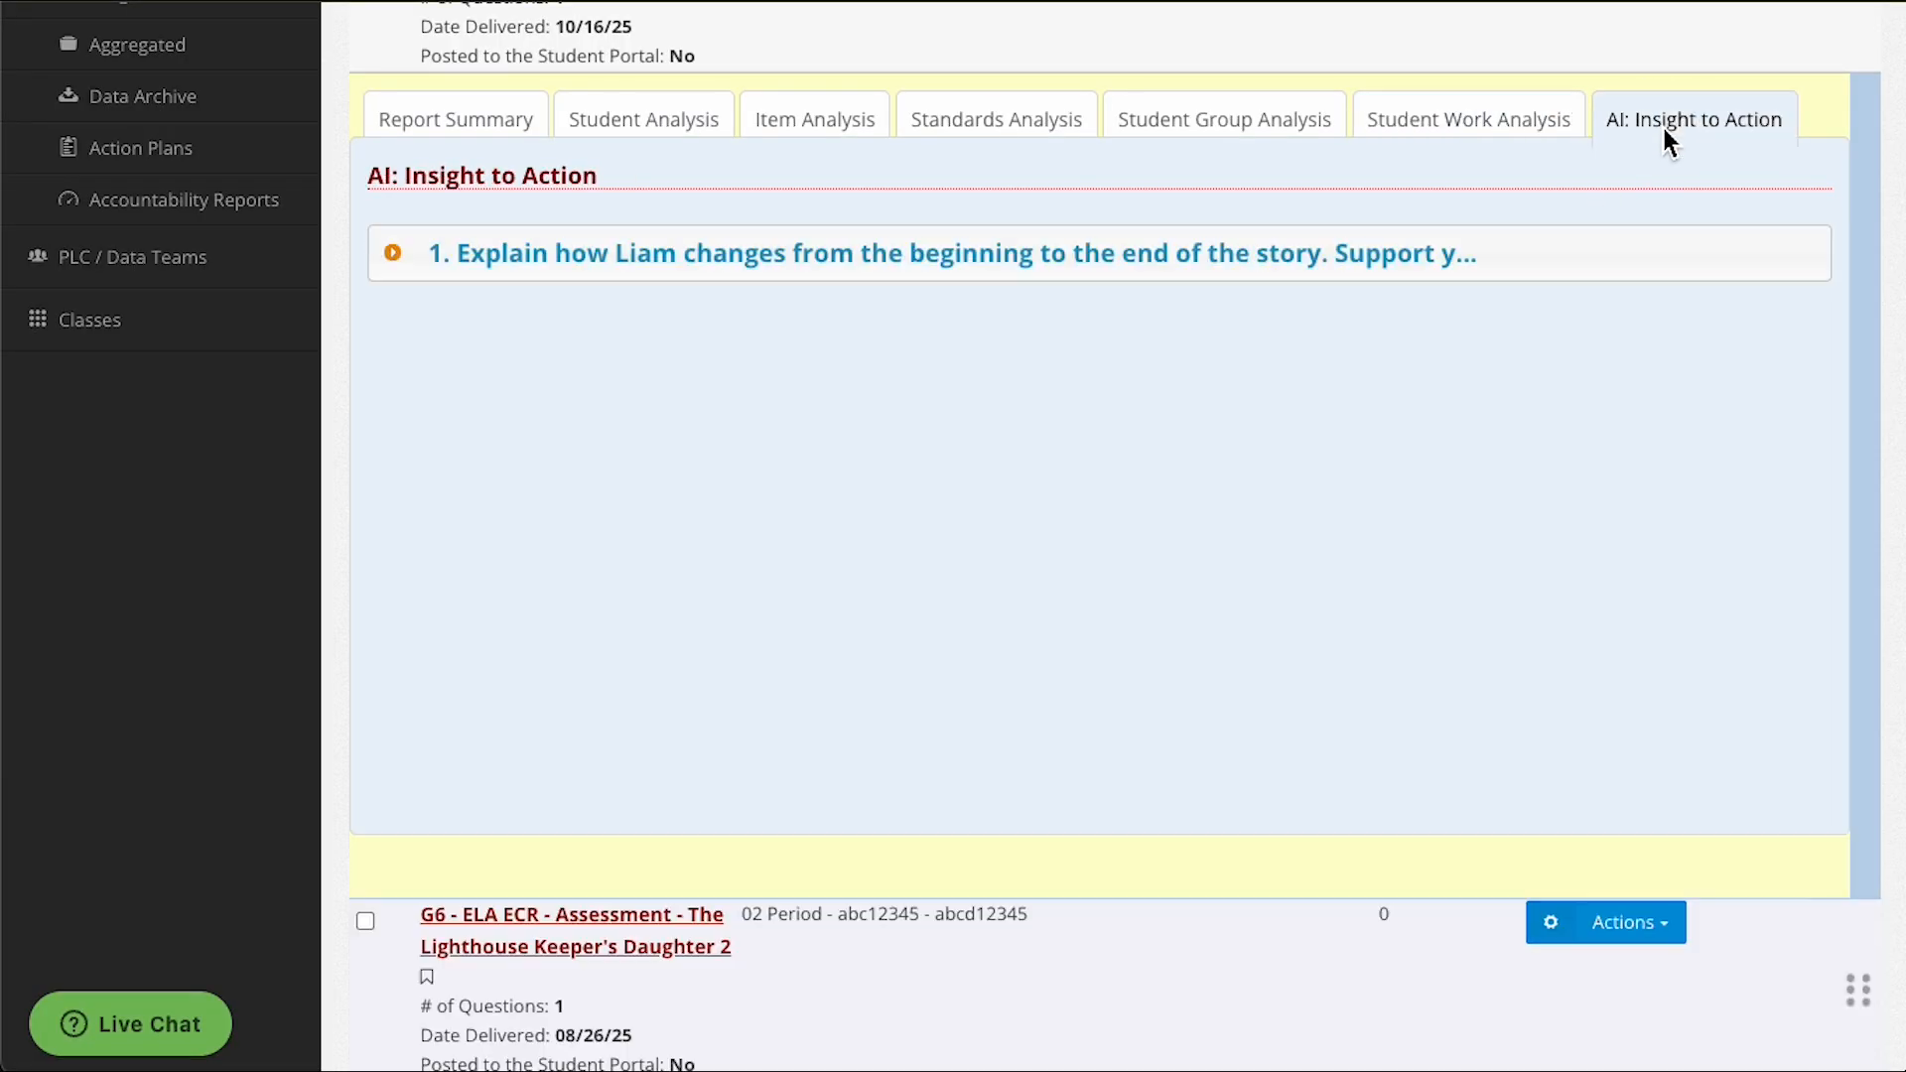
left_click(948, 280)
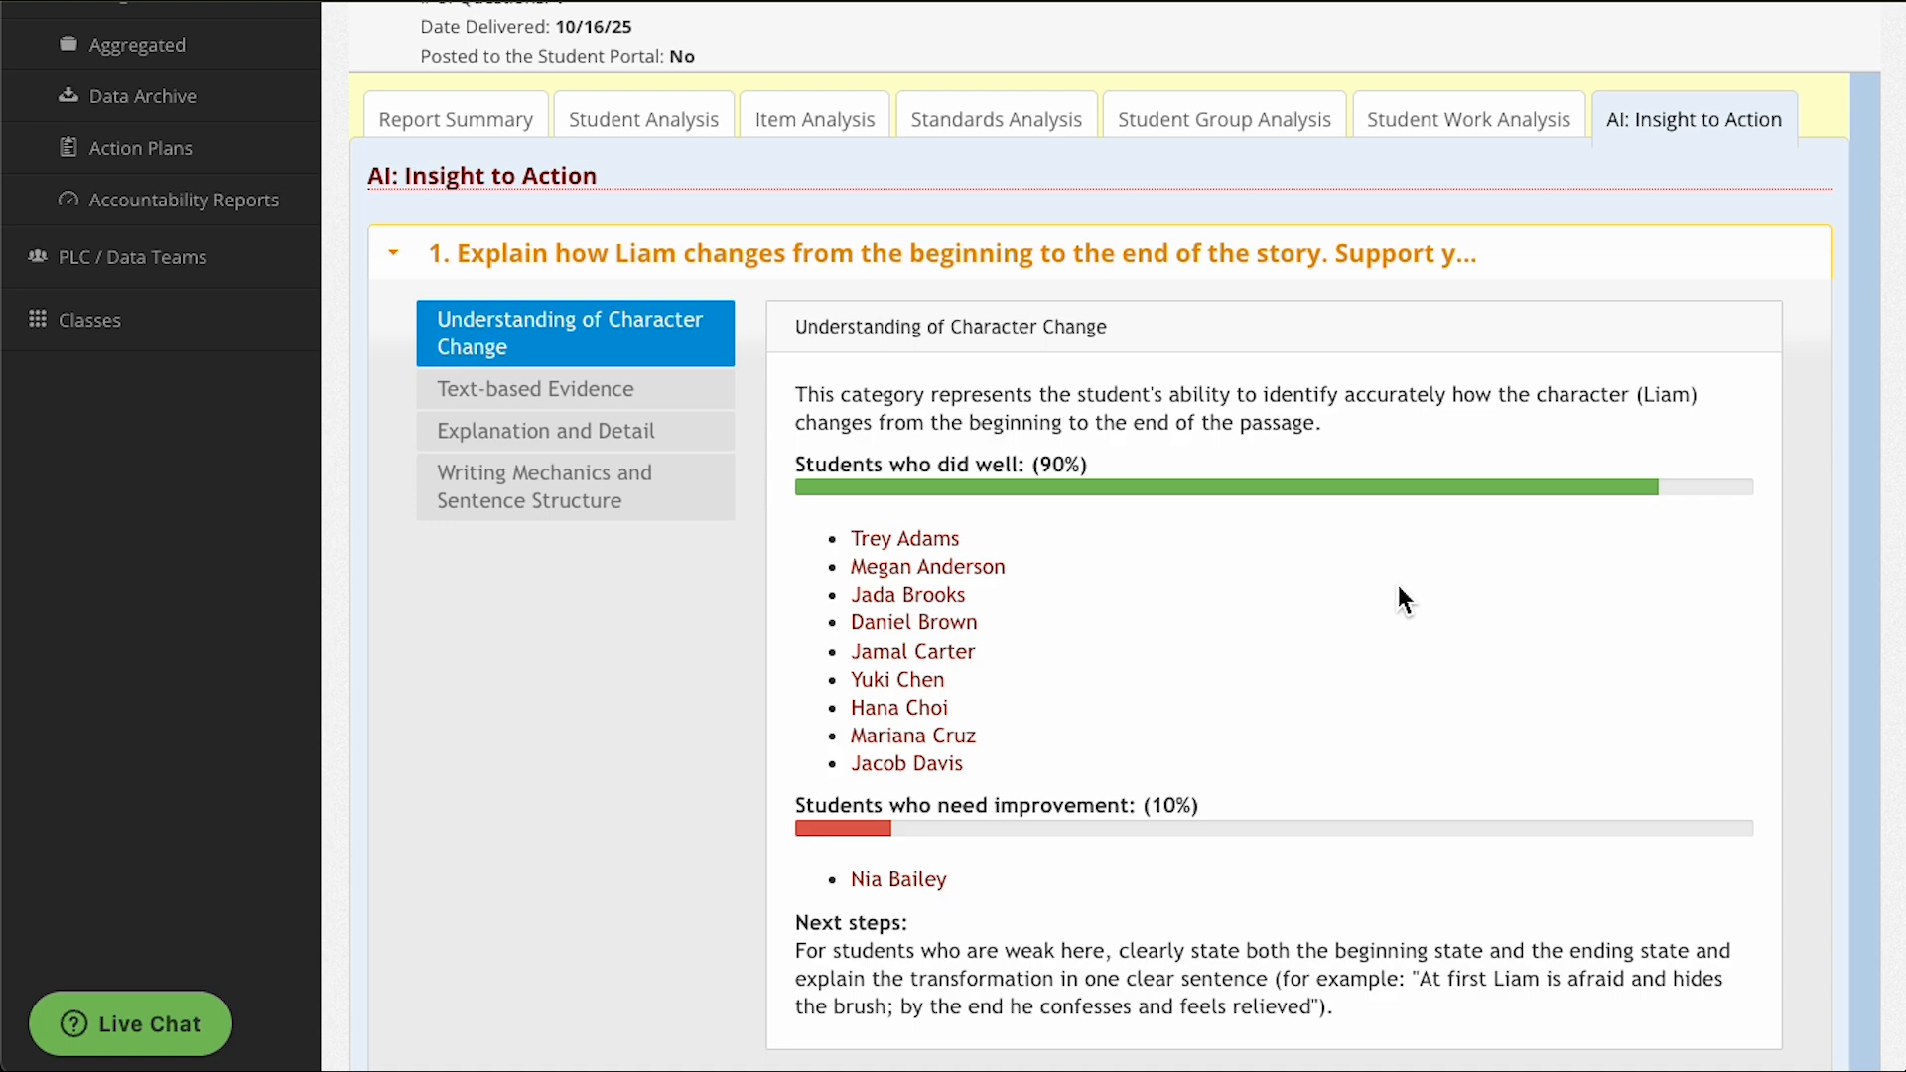
left_click(536, 392)
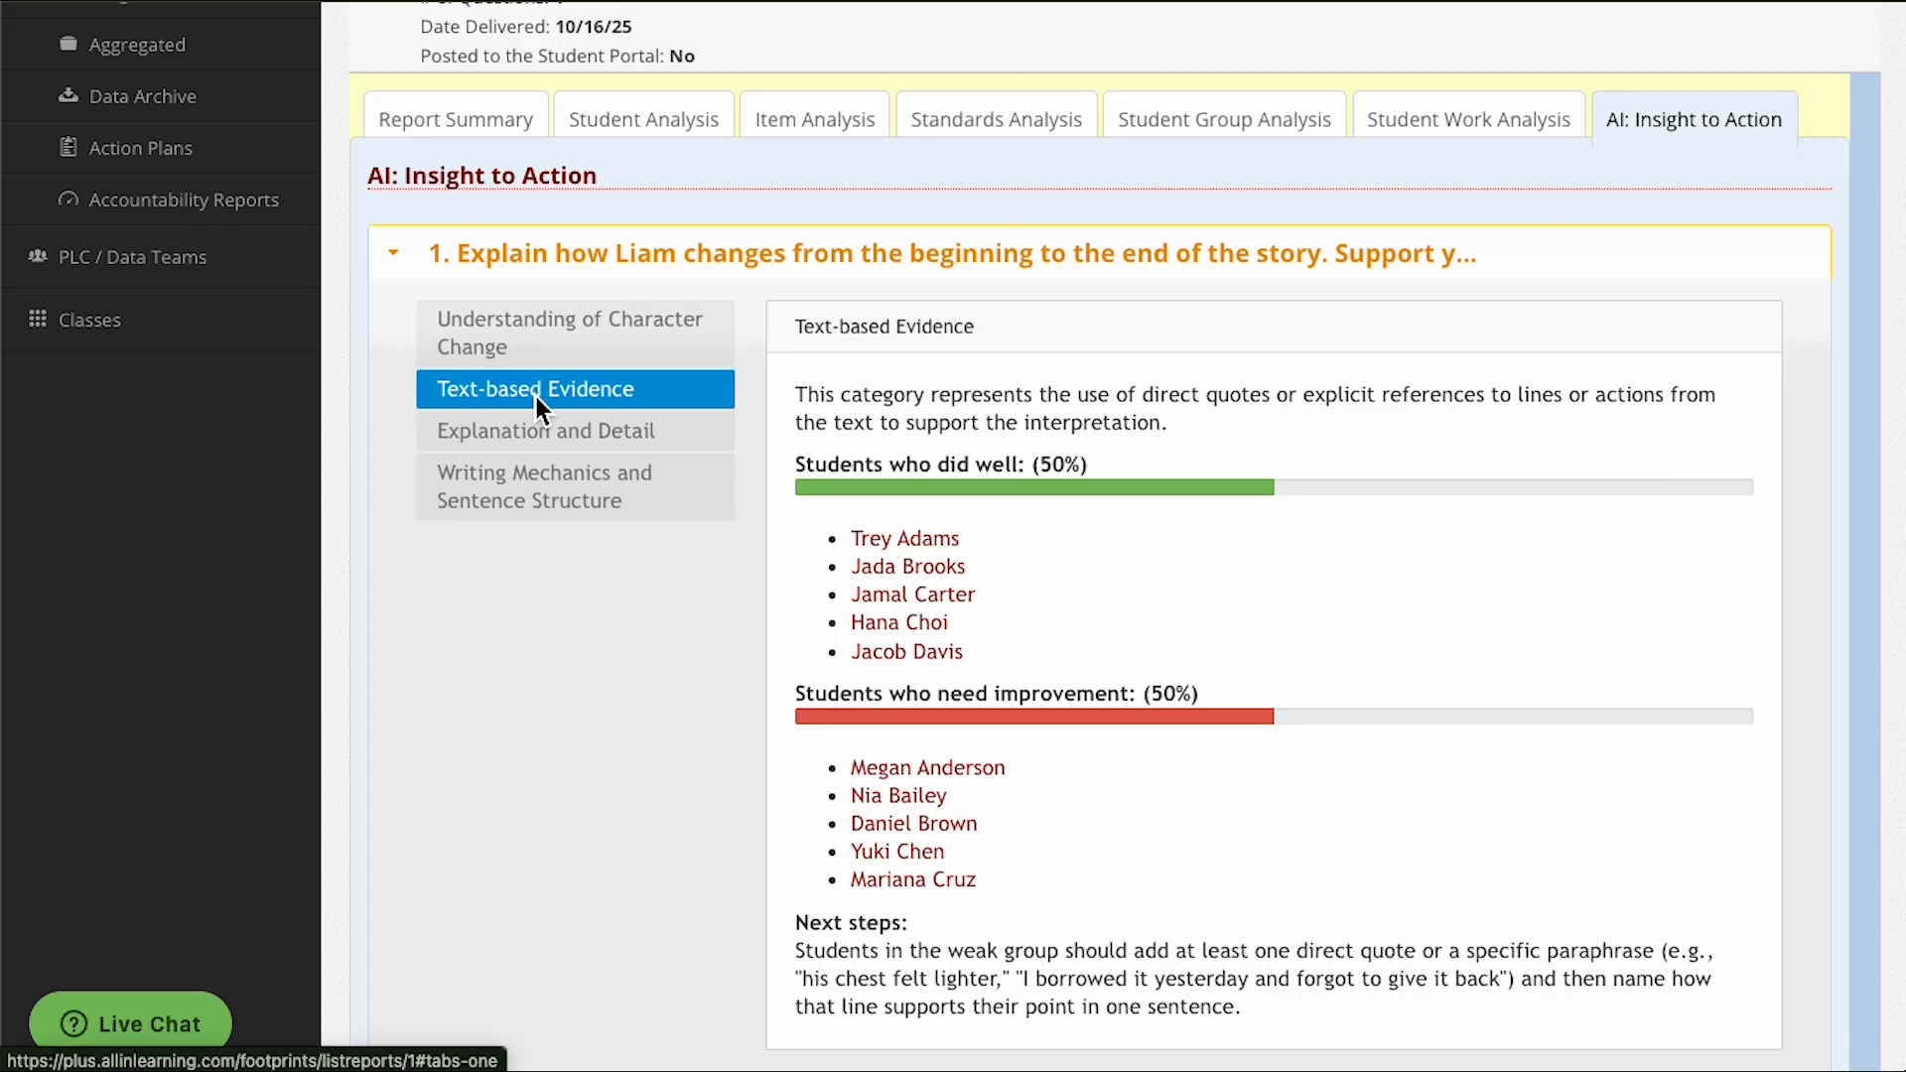
Go to the Progress Trackers report list and open the 03 Period Mathematics tracker.
scroll(536, 397, "up", 4)
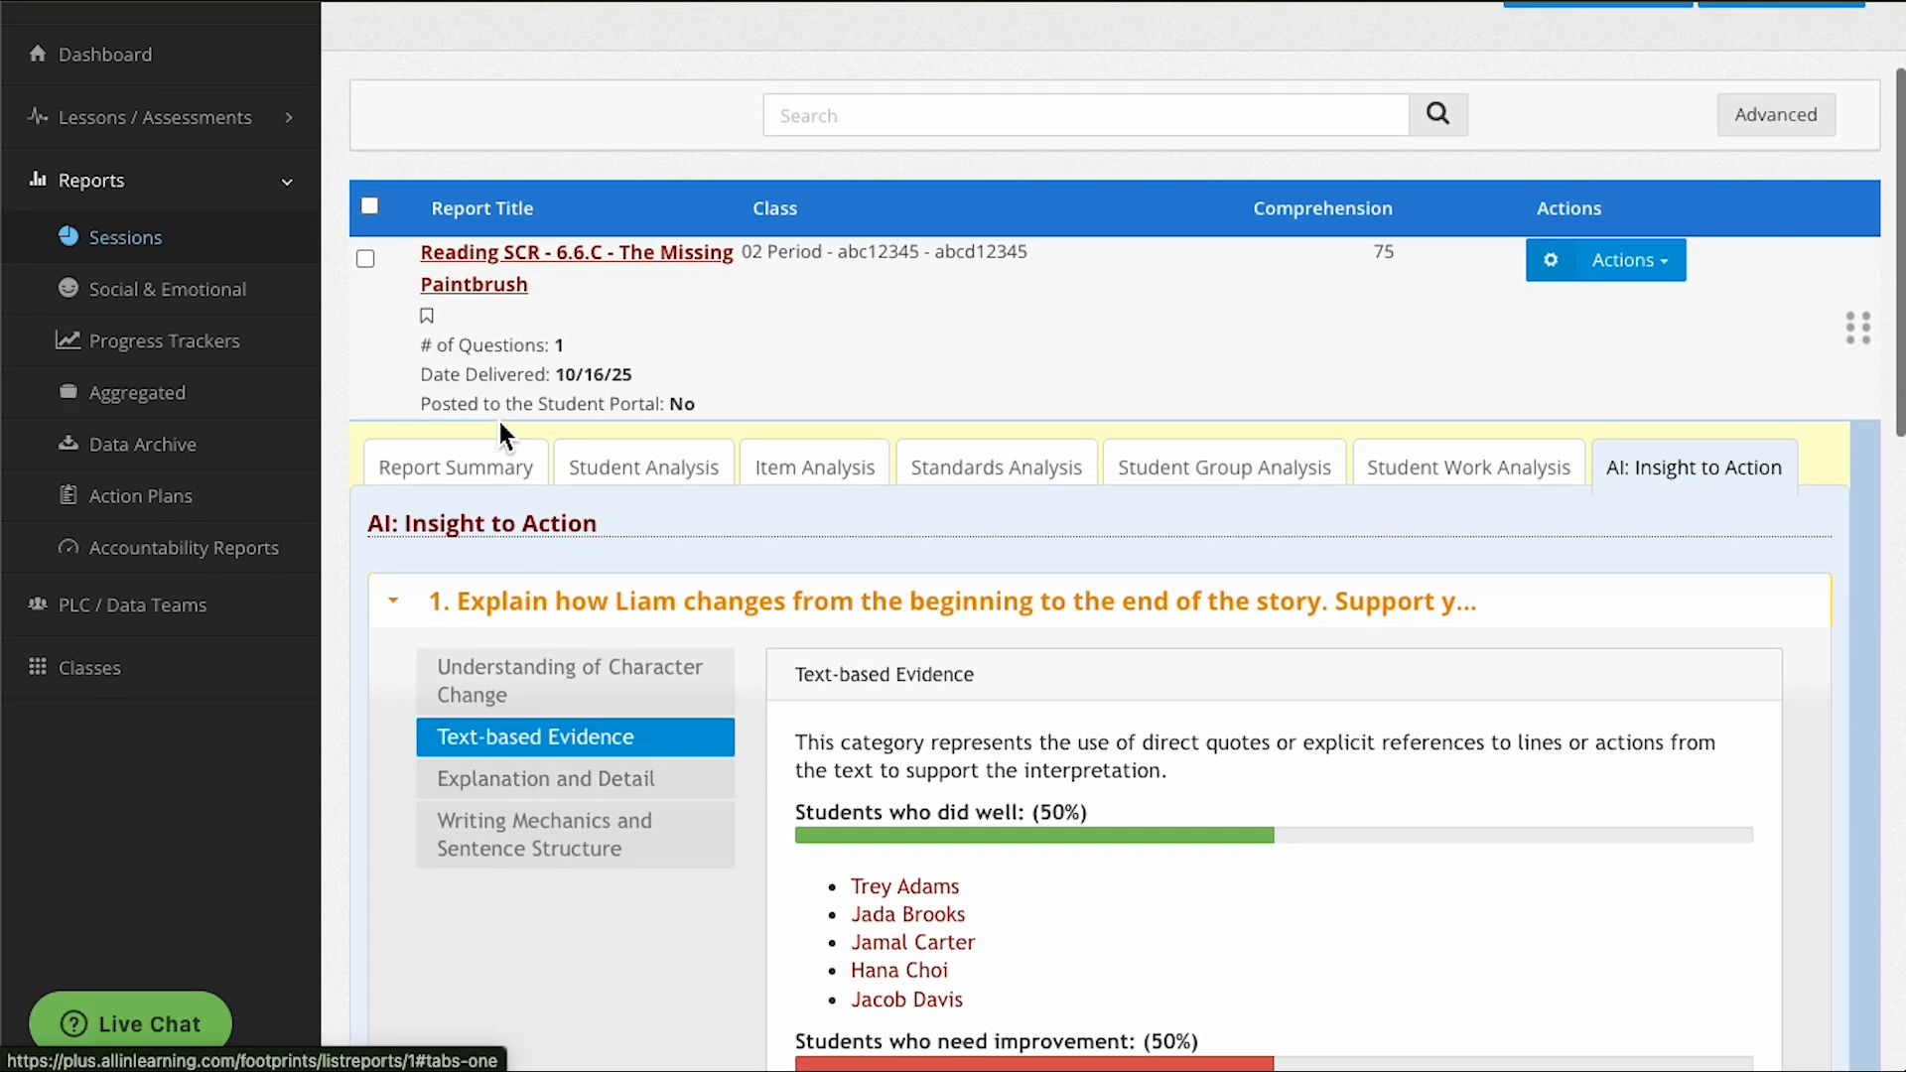
left_click(161, 351)
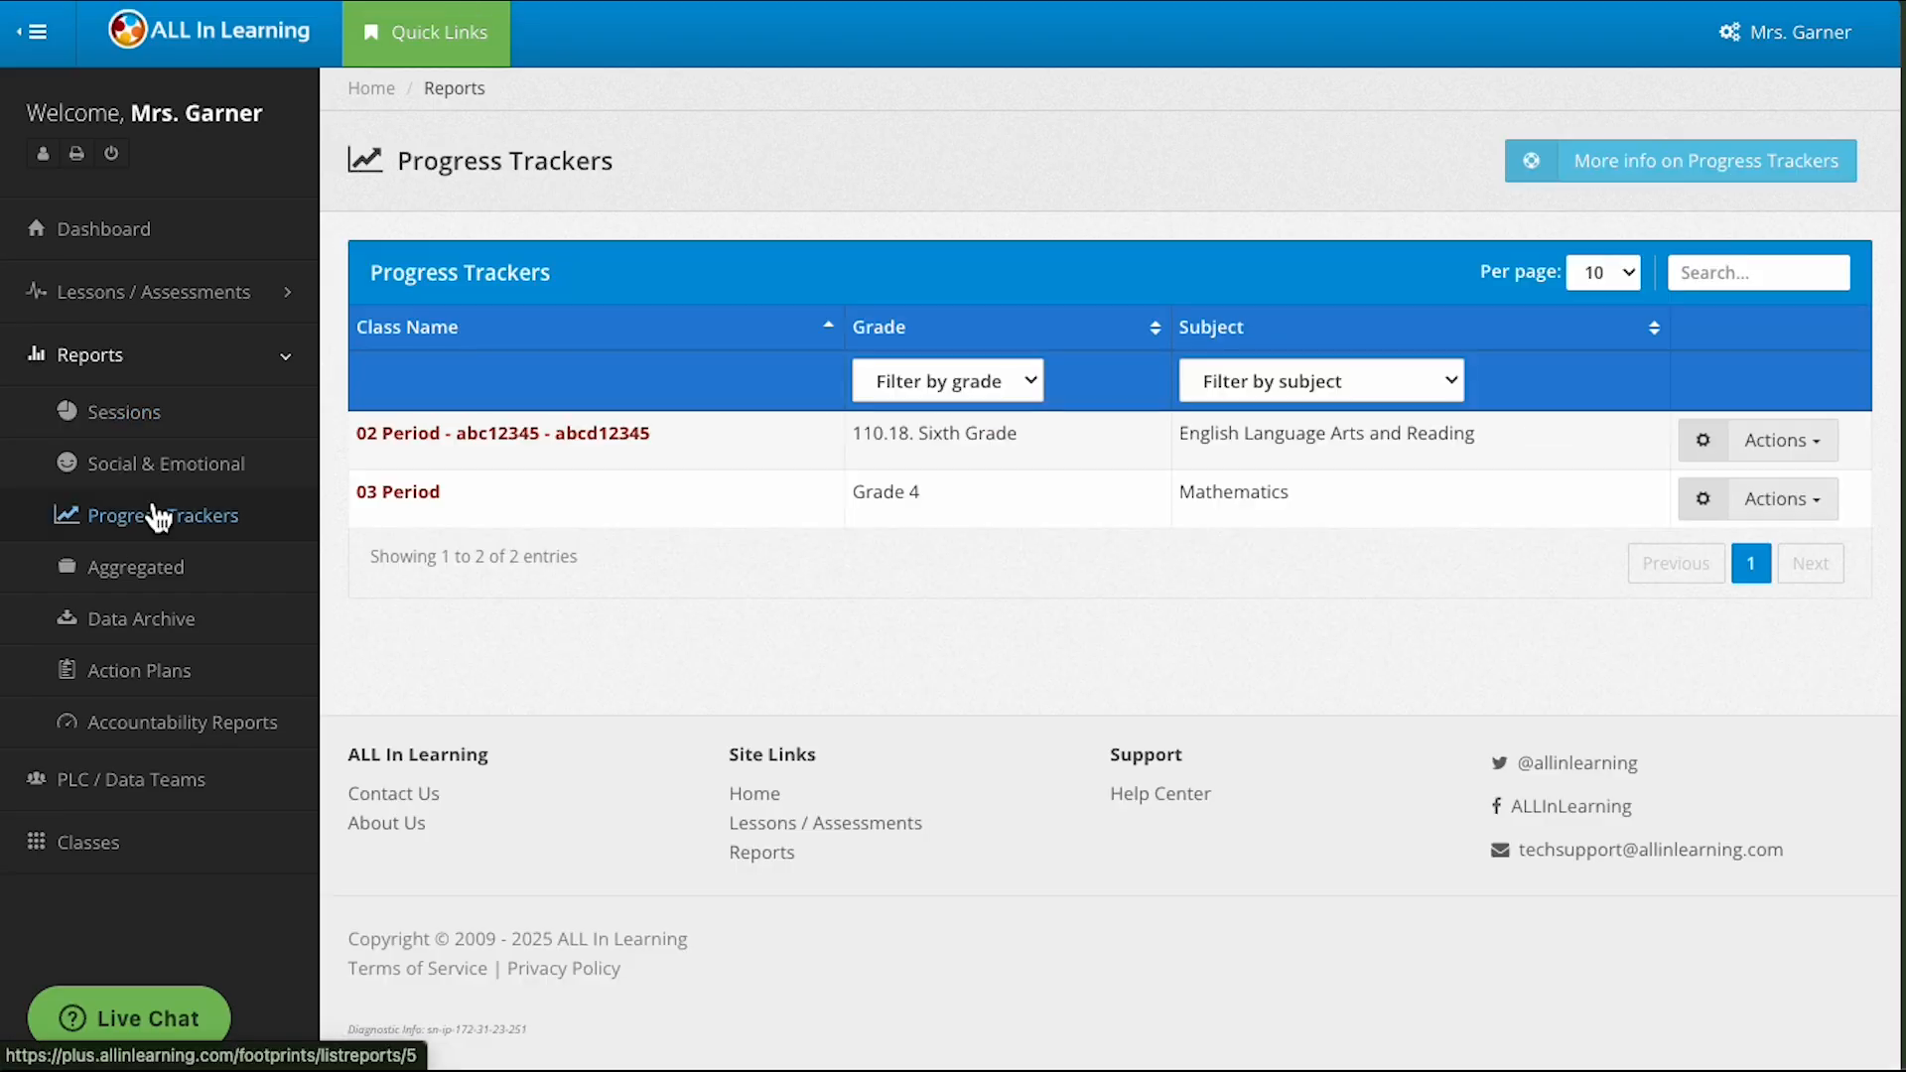
left_click(408, 496)
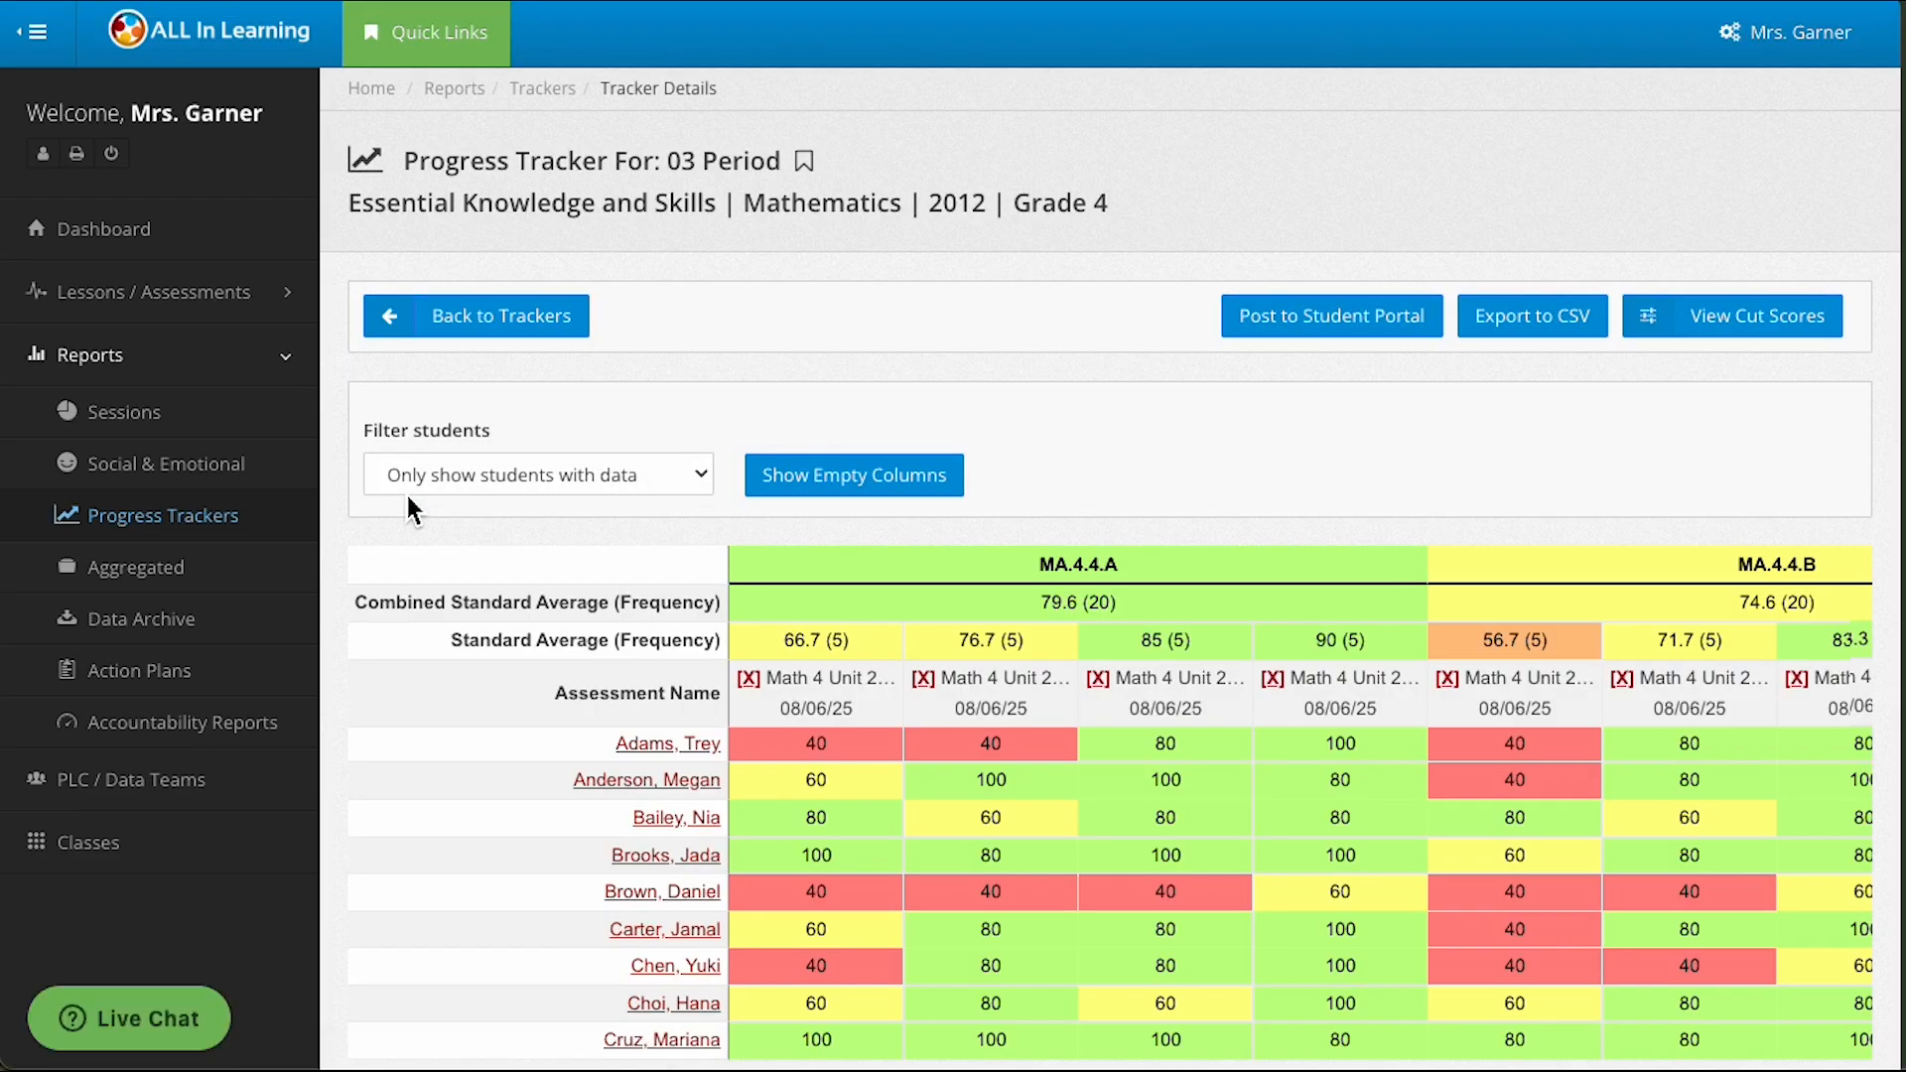
Review the standard averages and student scores in the 03 Period Mathematics progress tracker.
scroll(1217, 446, "down", 3)
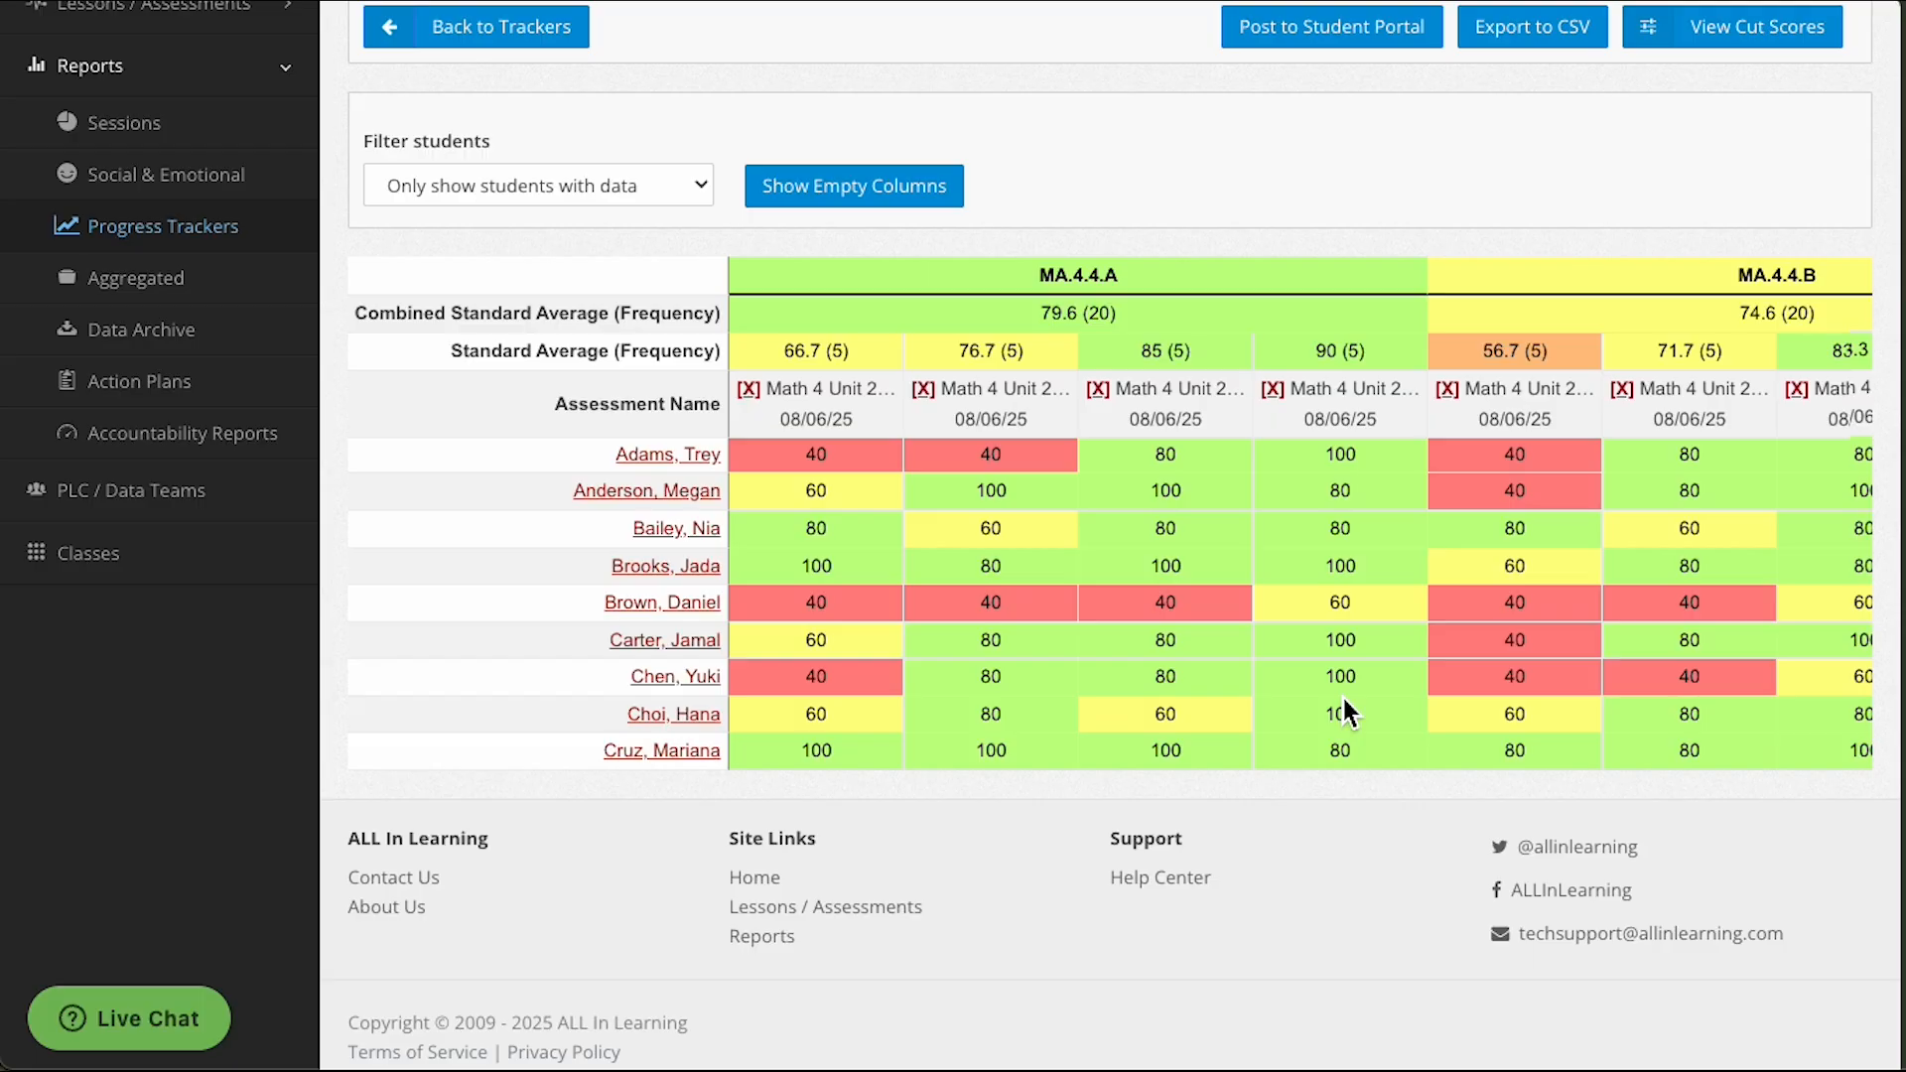
scroll(1342, 694, "up", 2)
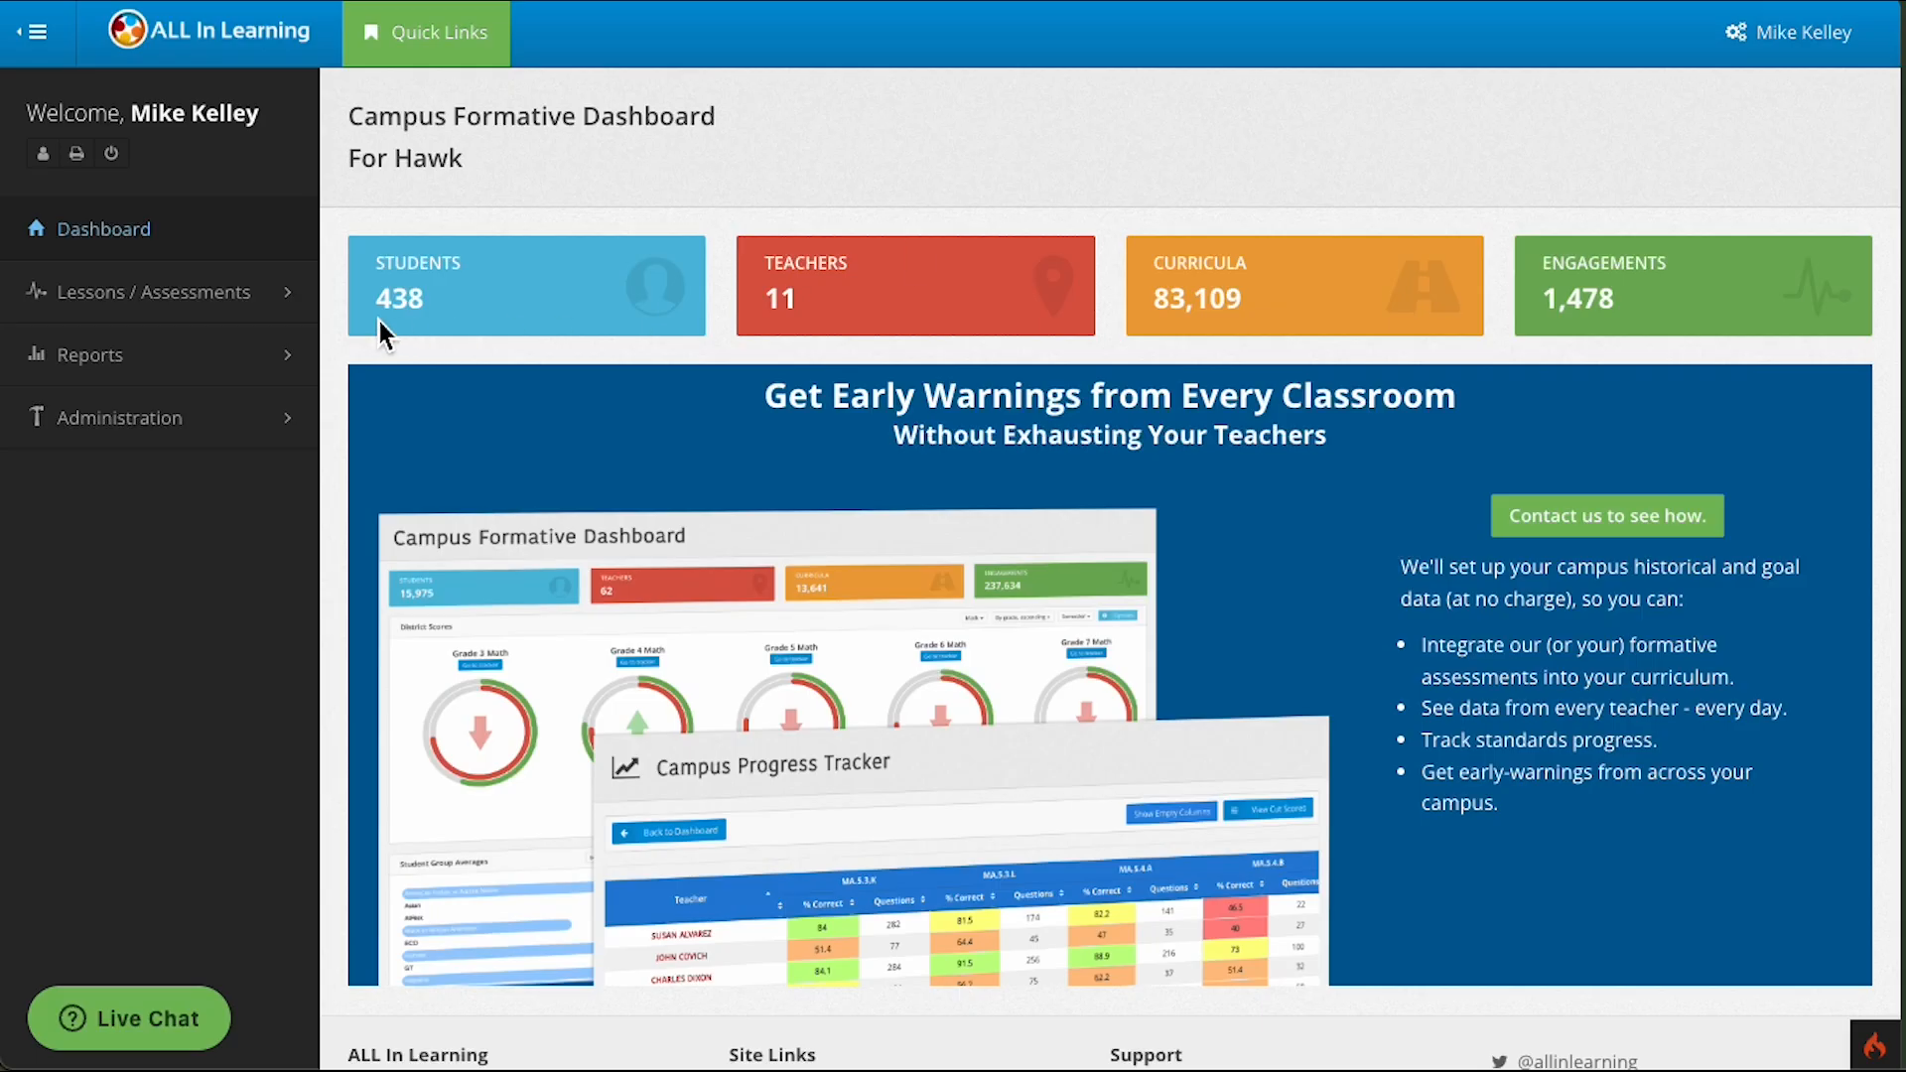
In the campus account's tracker reports, open the G3 Writing DOL Tracker and review the teacher averages for LA.3.8.B.
left_click(105, 359)
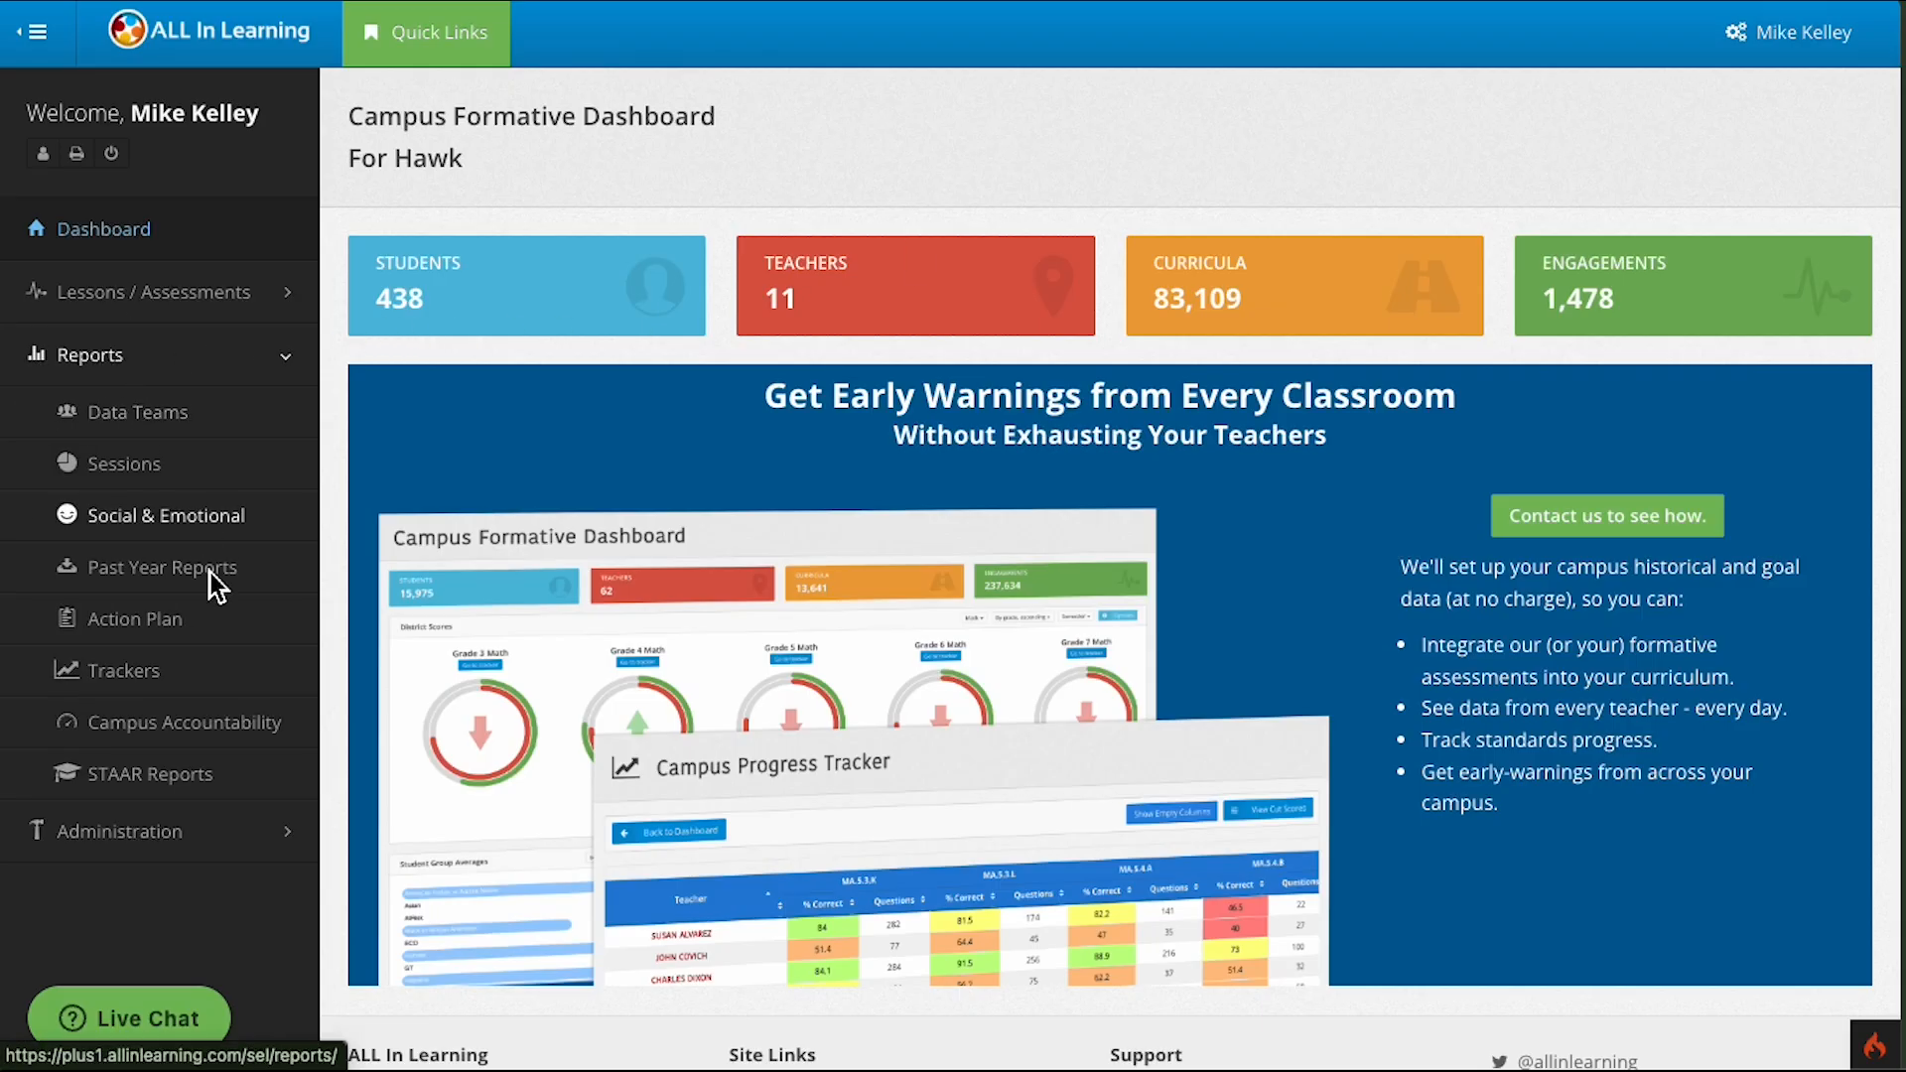
left_click(139, 677)
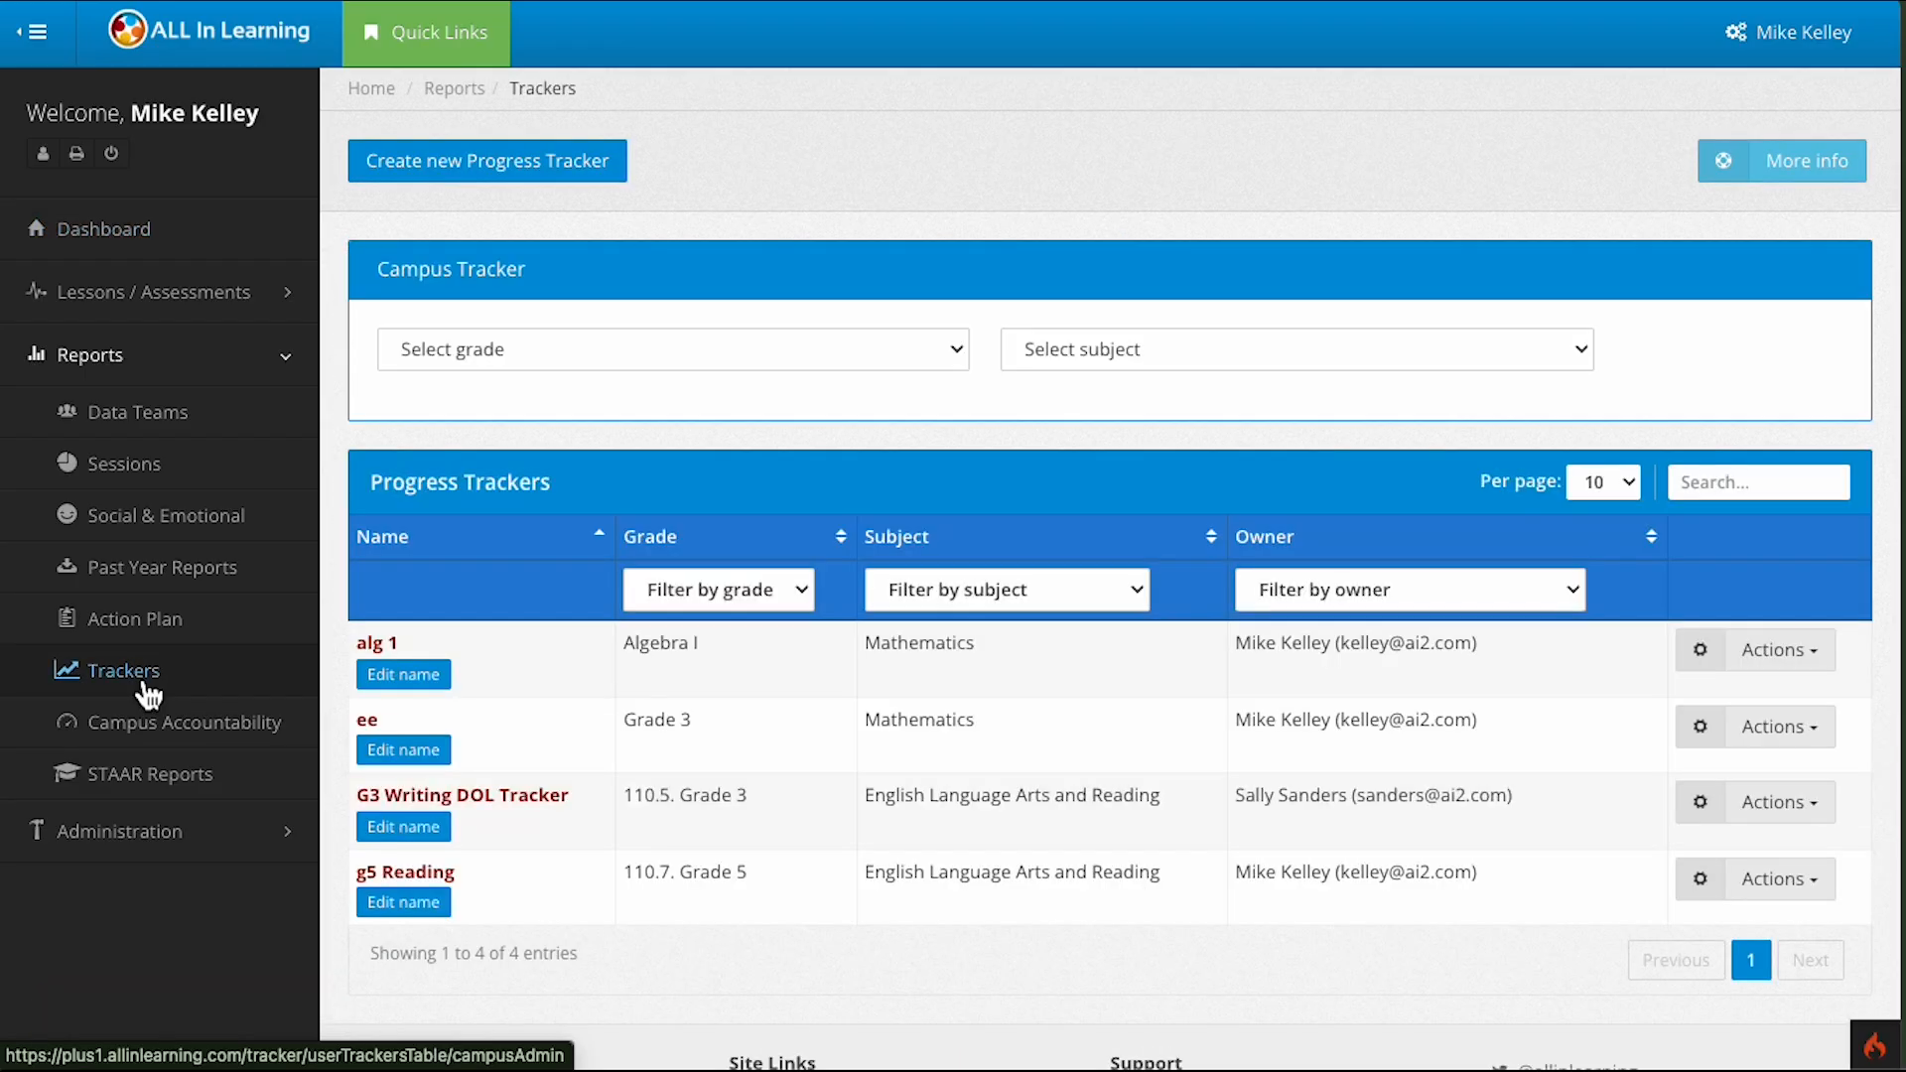
left_click(479, 800)
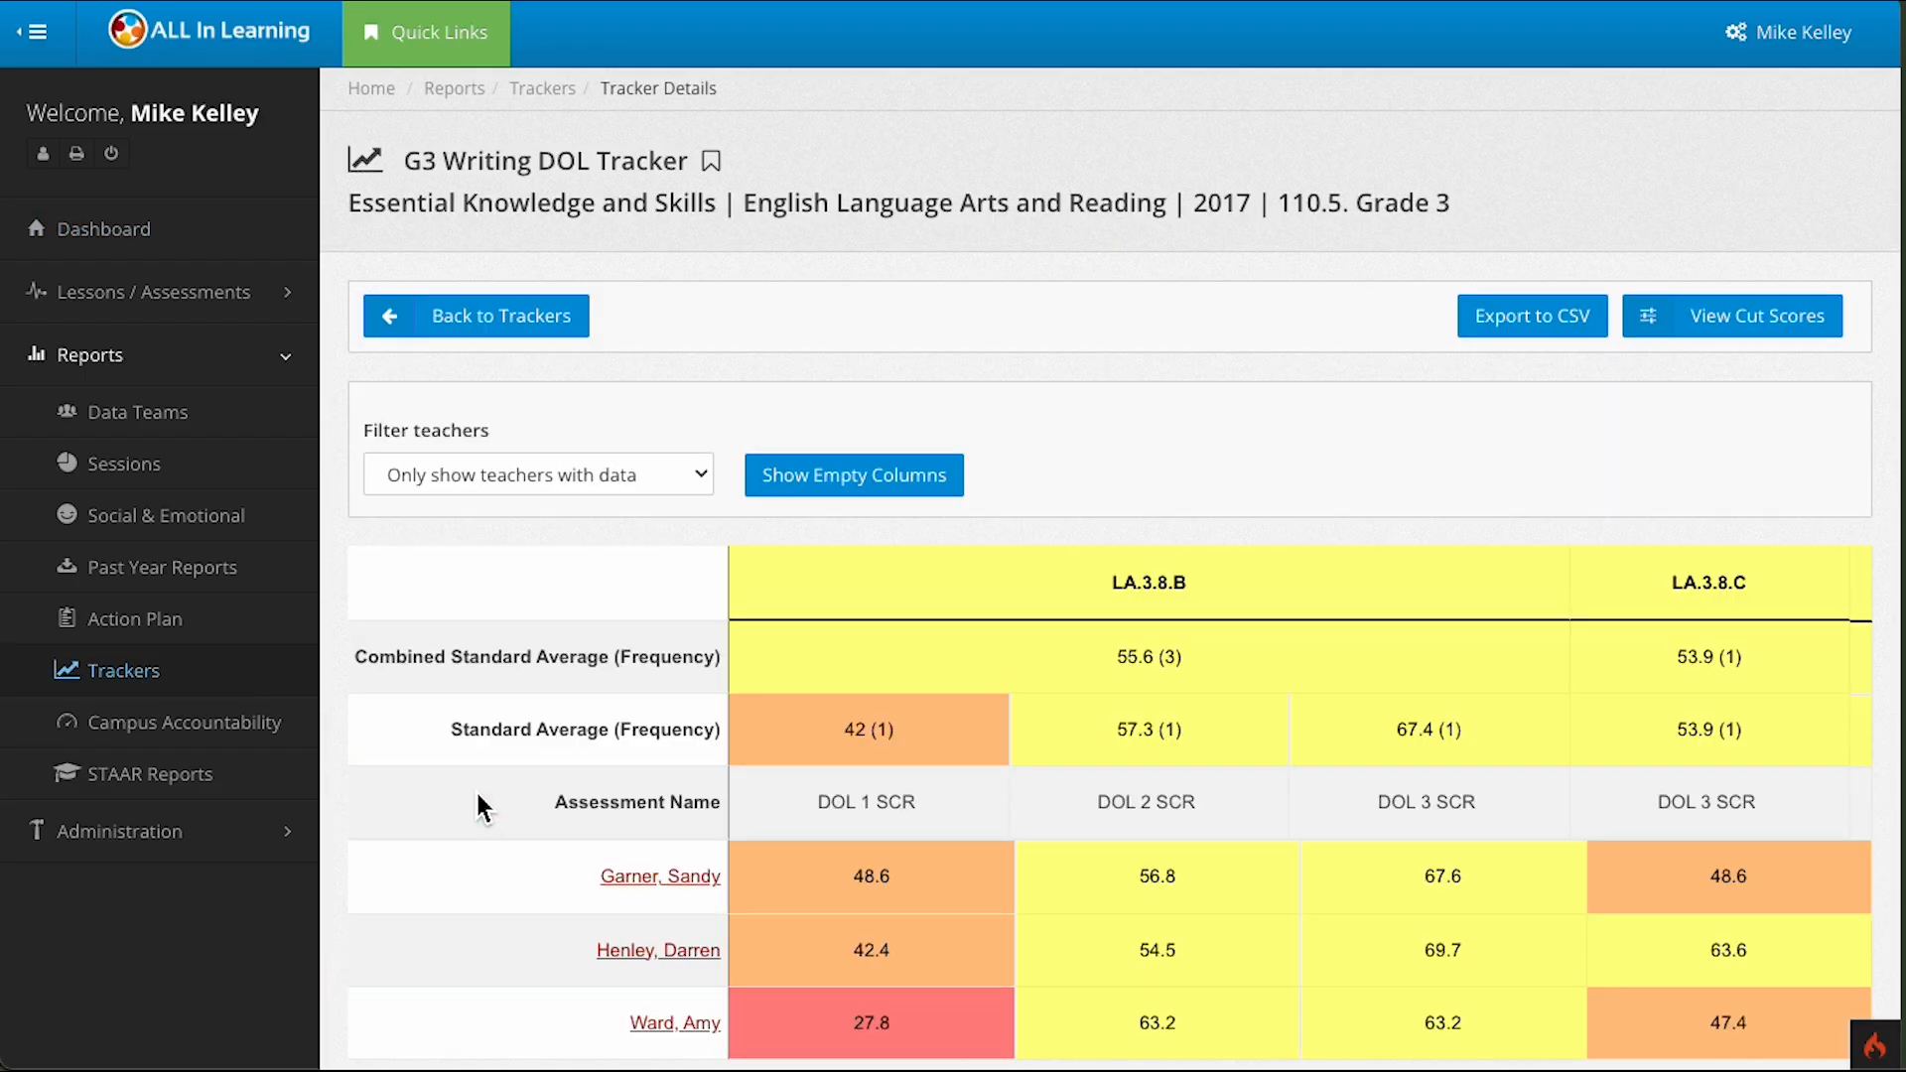
scroll(1315, 467, "down", 2)
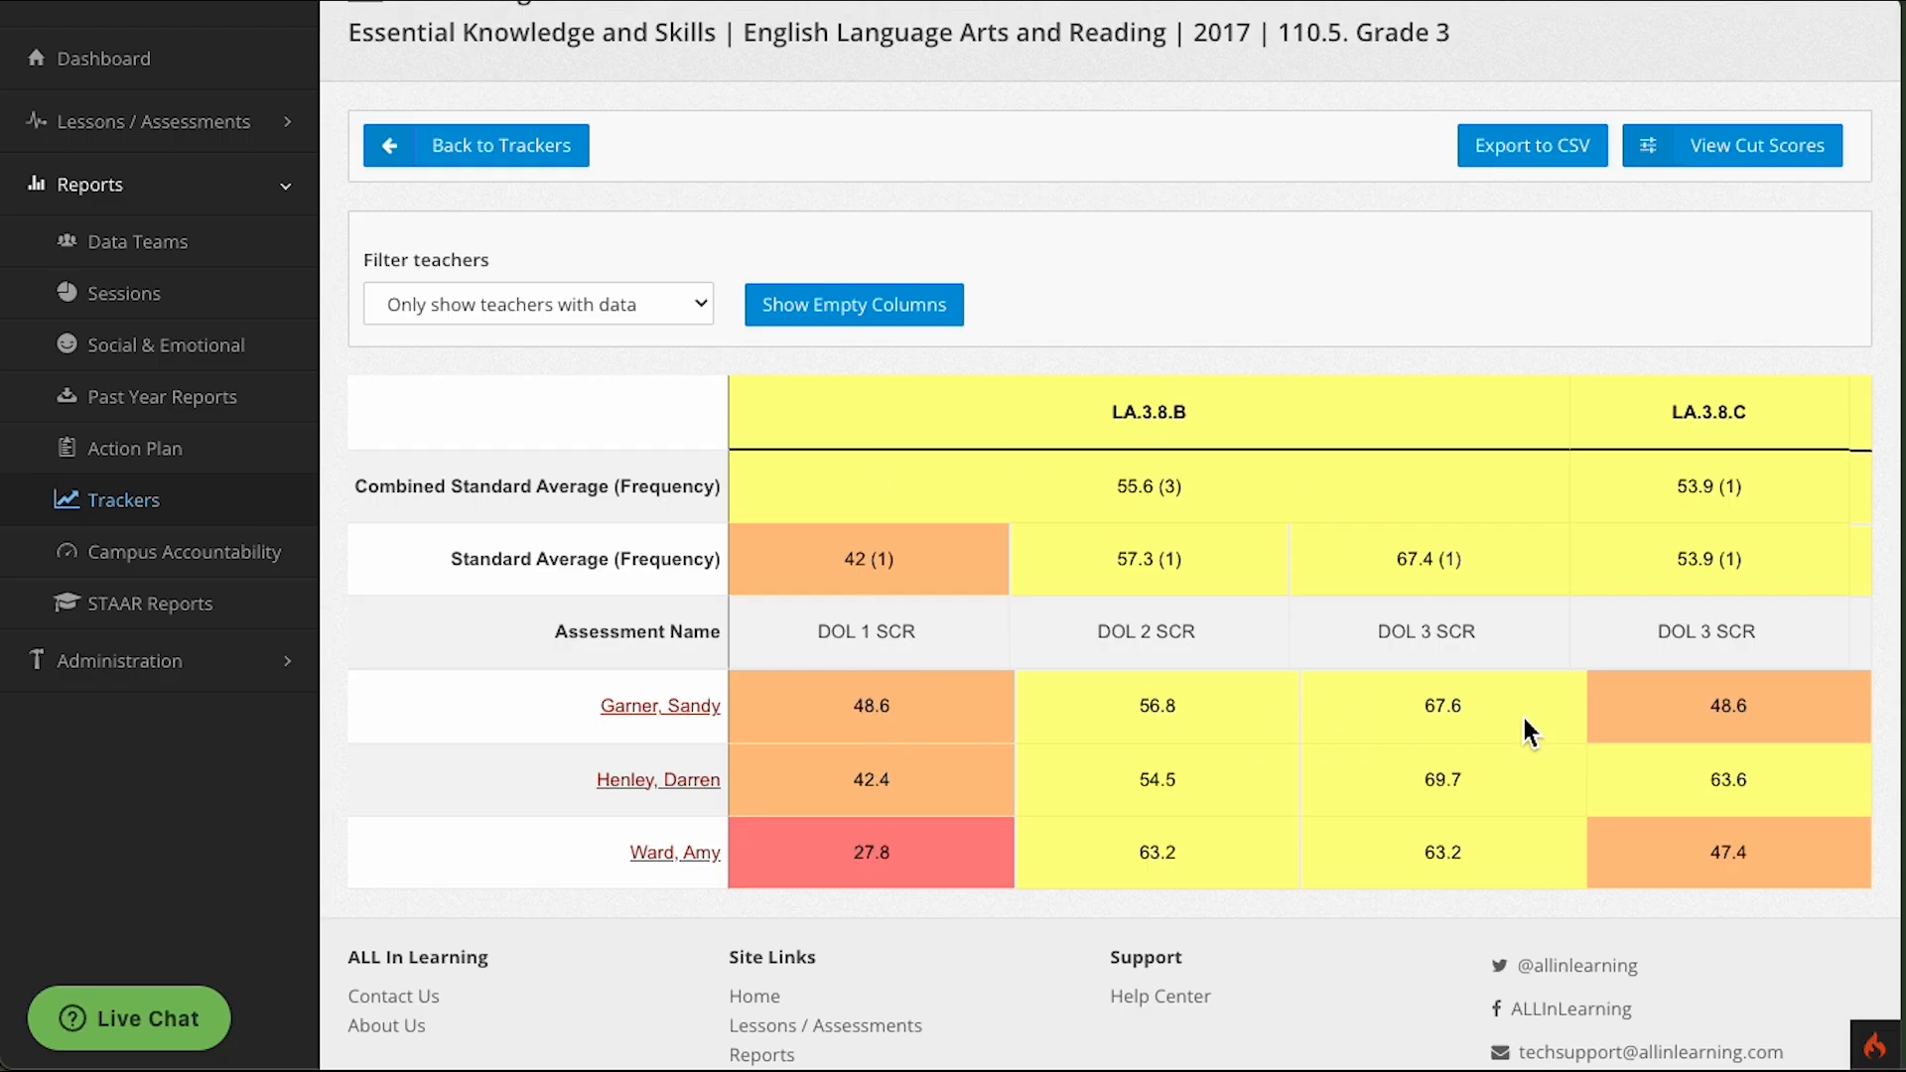
mouse_move(1164, 427)
Drill into the first listed teacher in the G3 Writing DOL Tracker and review the student scores for each DOL SCR assessment.
left_click(677, 707)
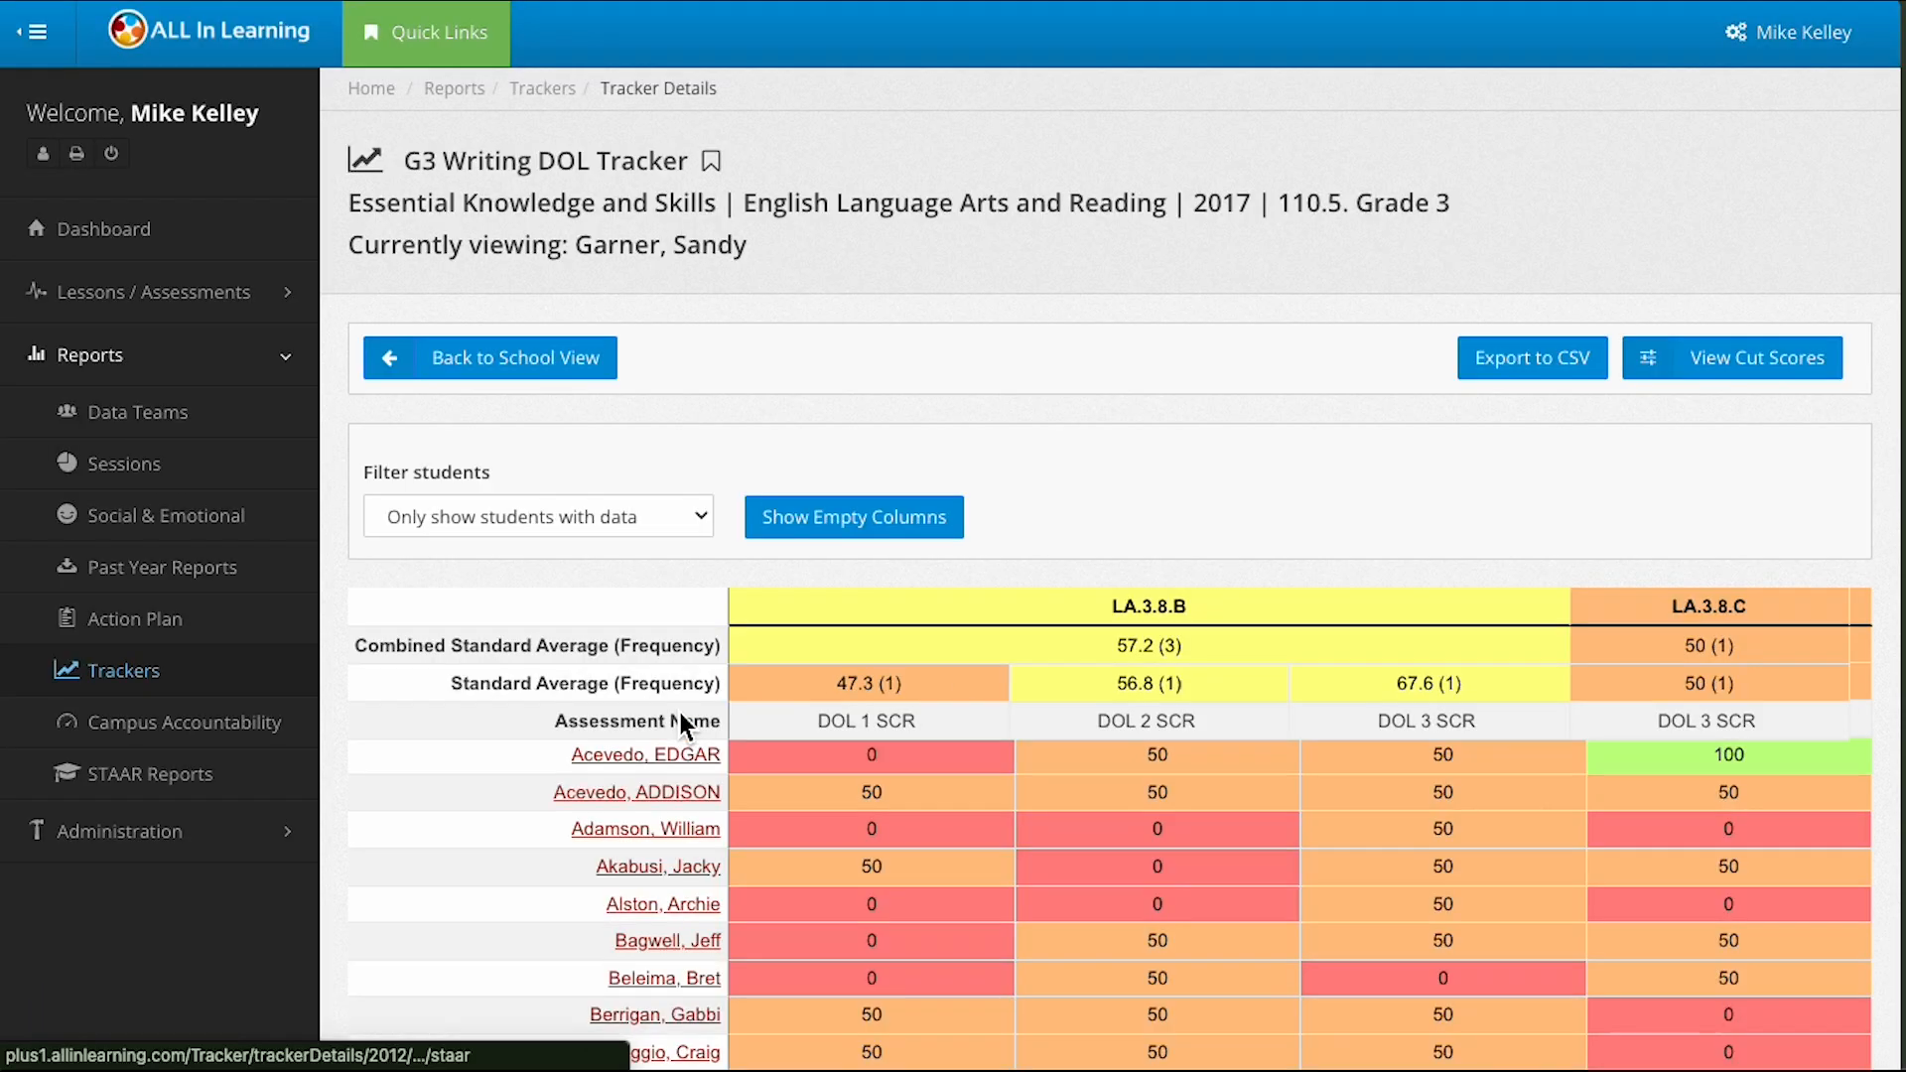
scroll(939, 623, "down", 3)
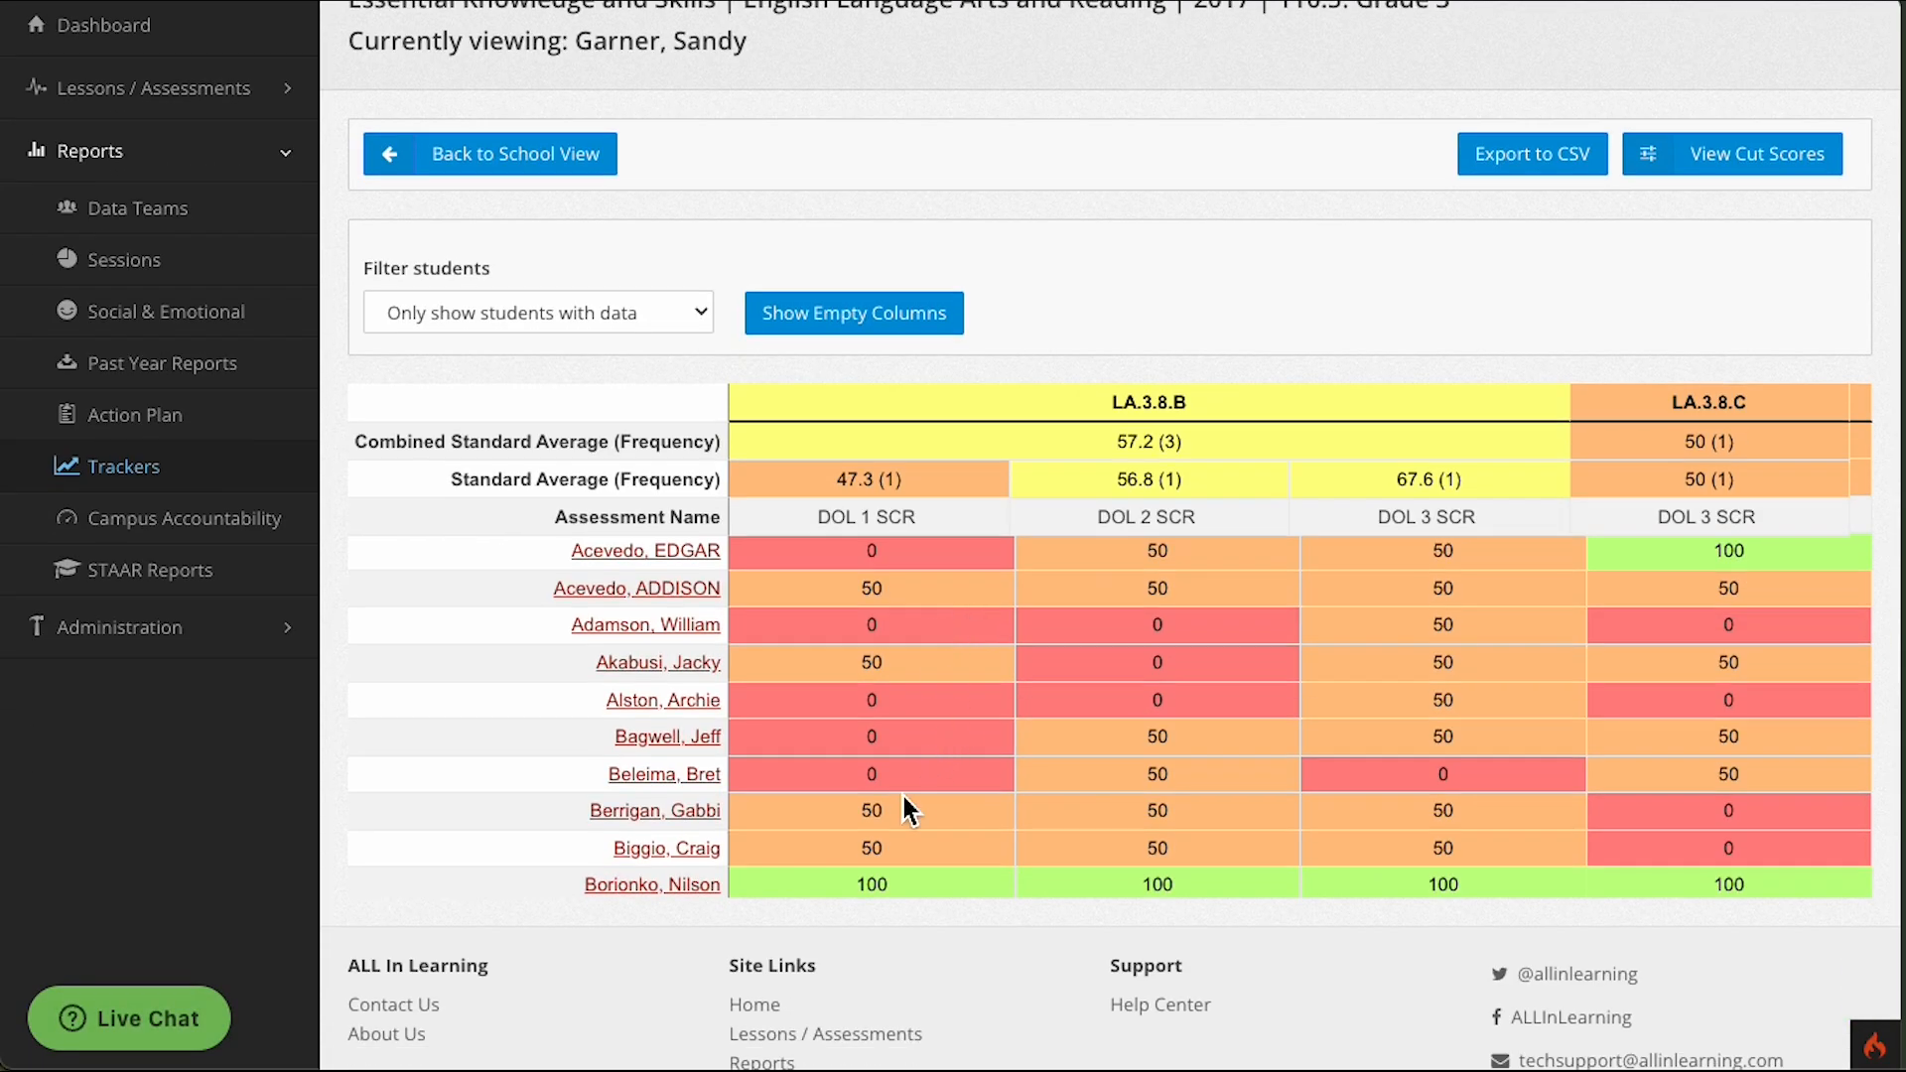
scroll(904, 797, "down", 3)
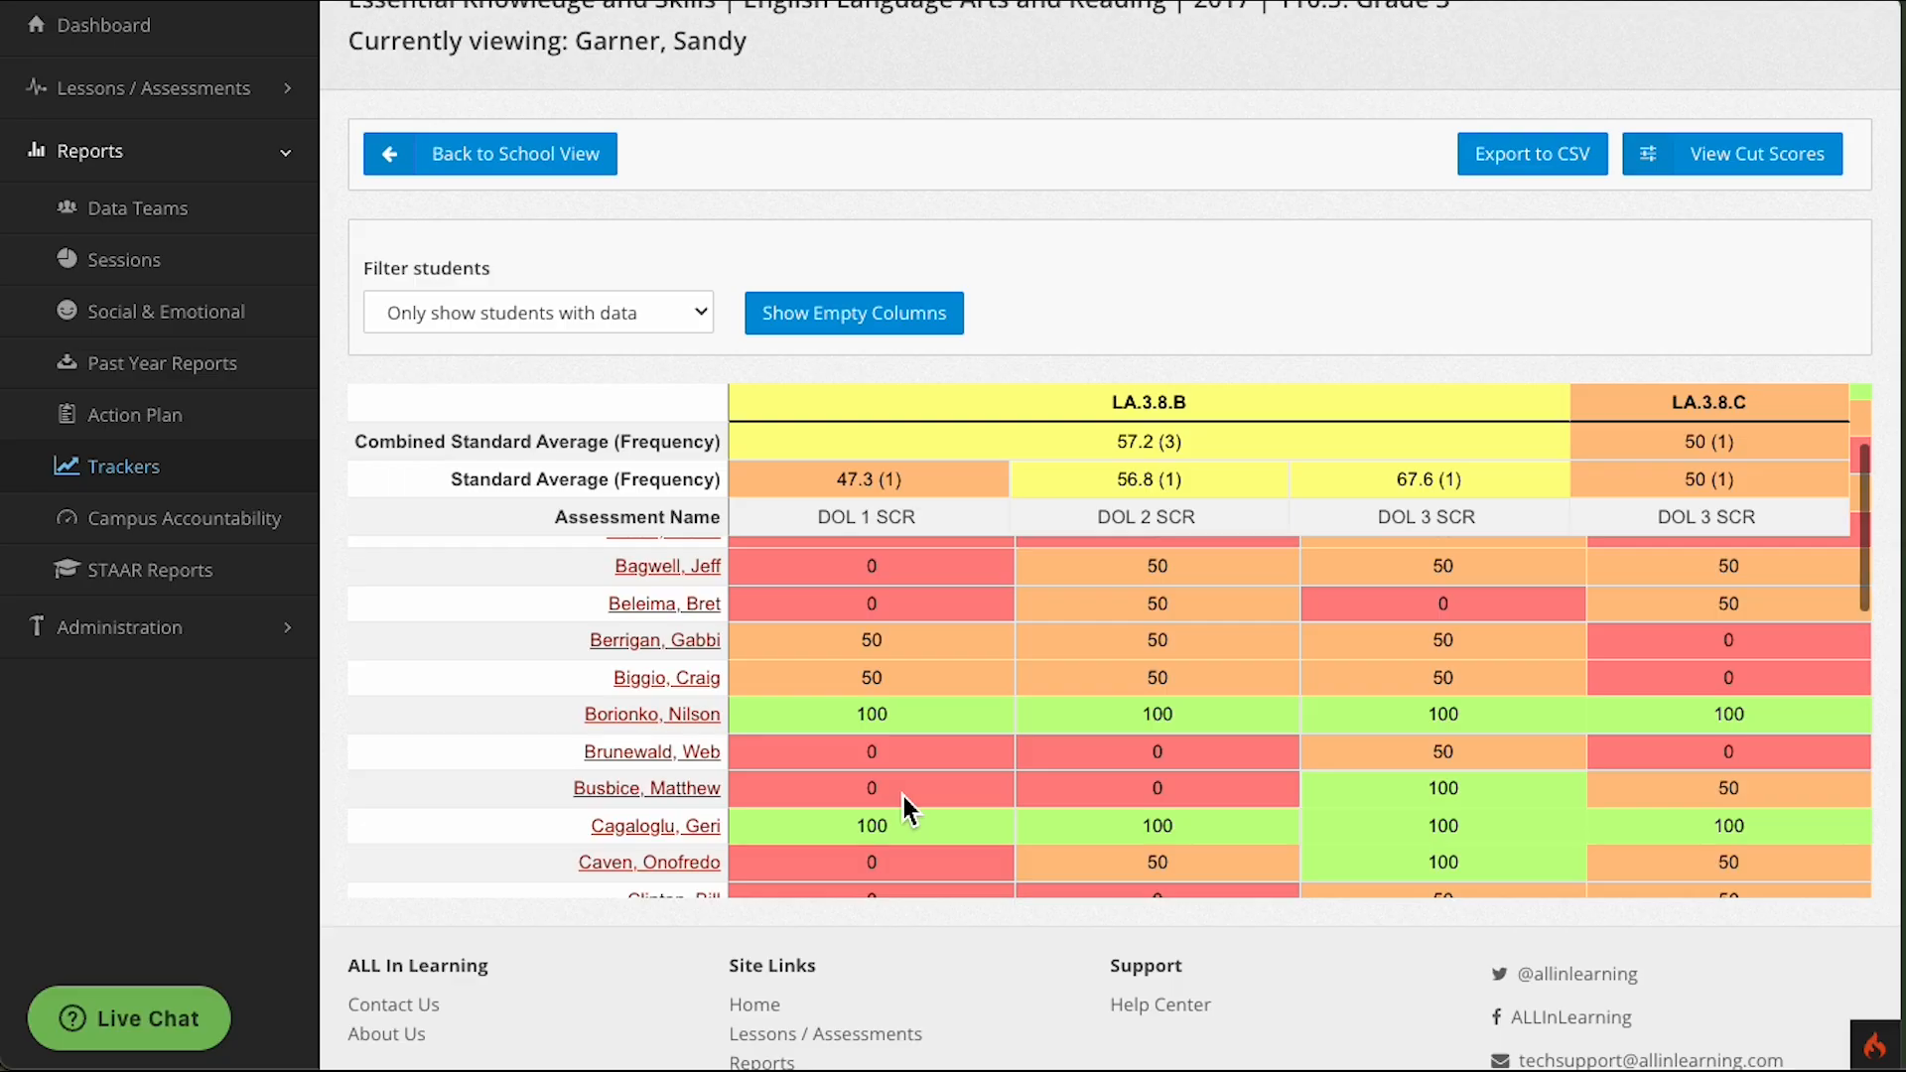
scroll(904, 796, "down", 1)
scroll(904, 796, "down", 2)
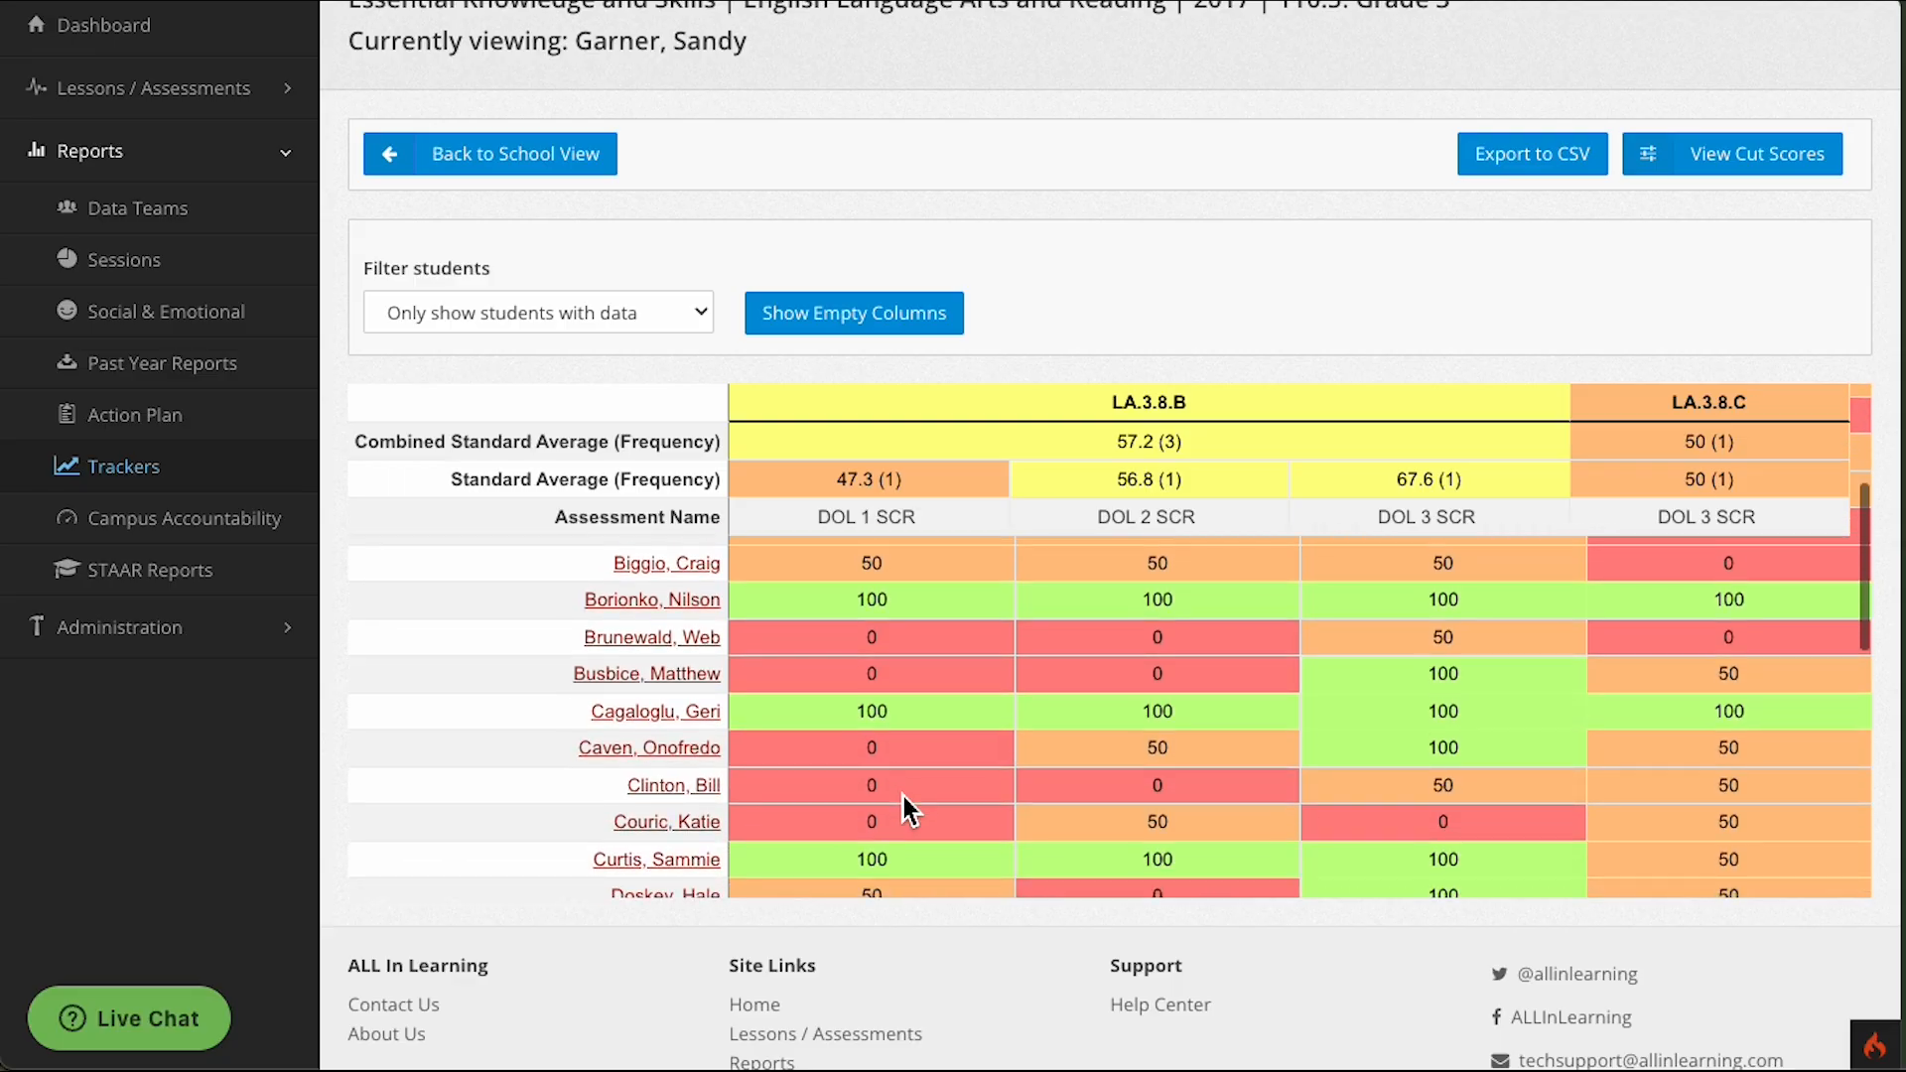
scroll(903, 811, "down", 1)
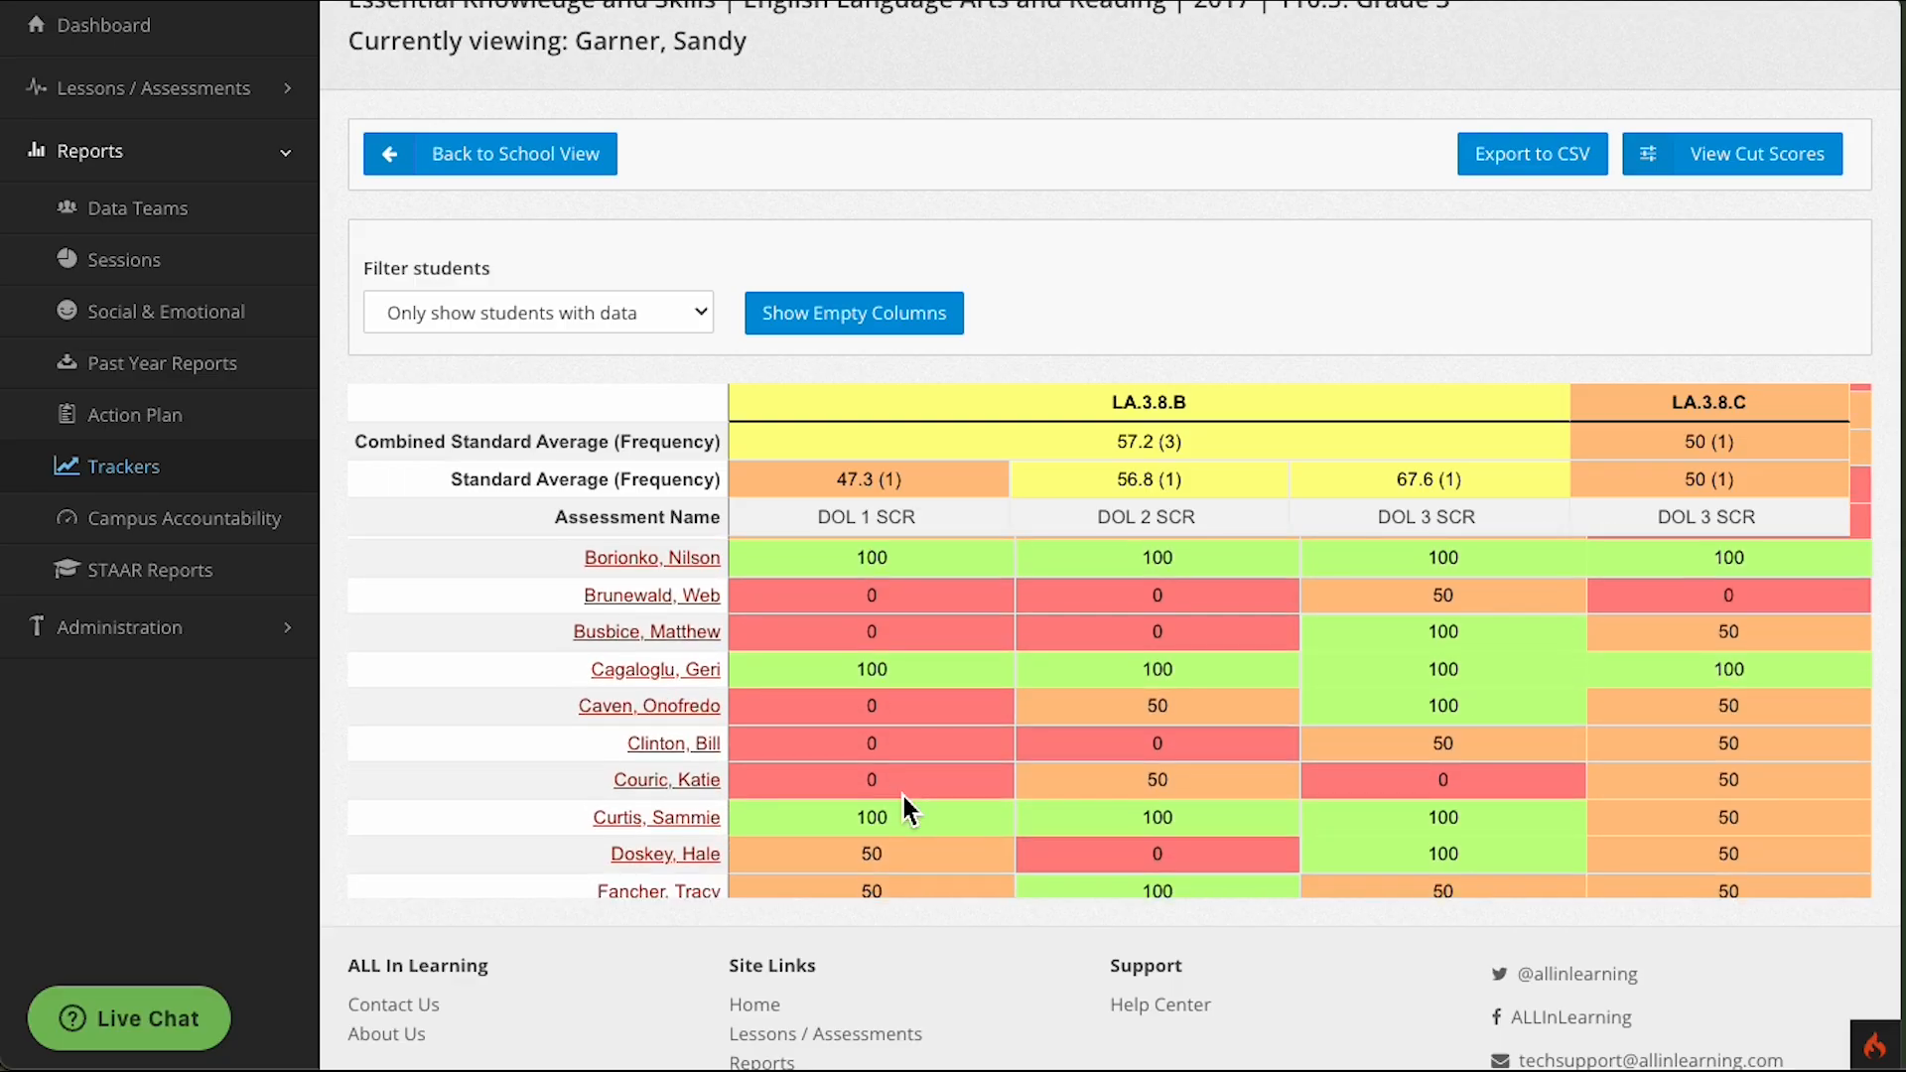
scroll(903, 800, "down", 4)
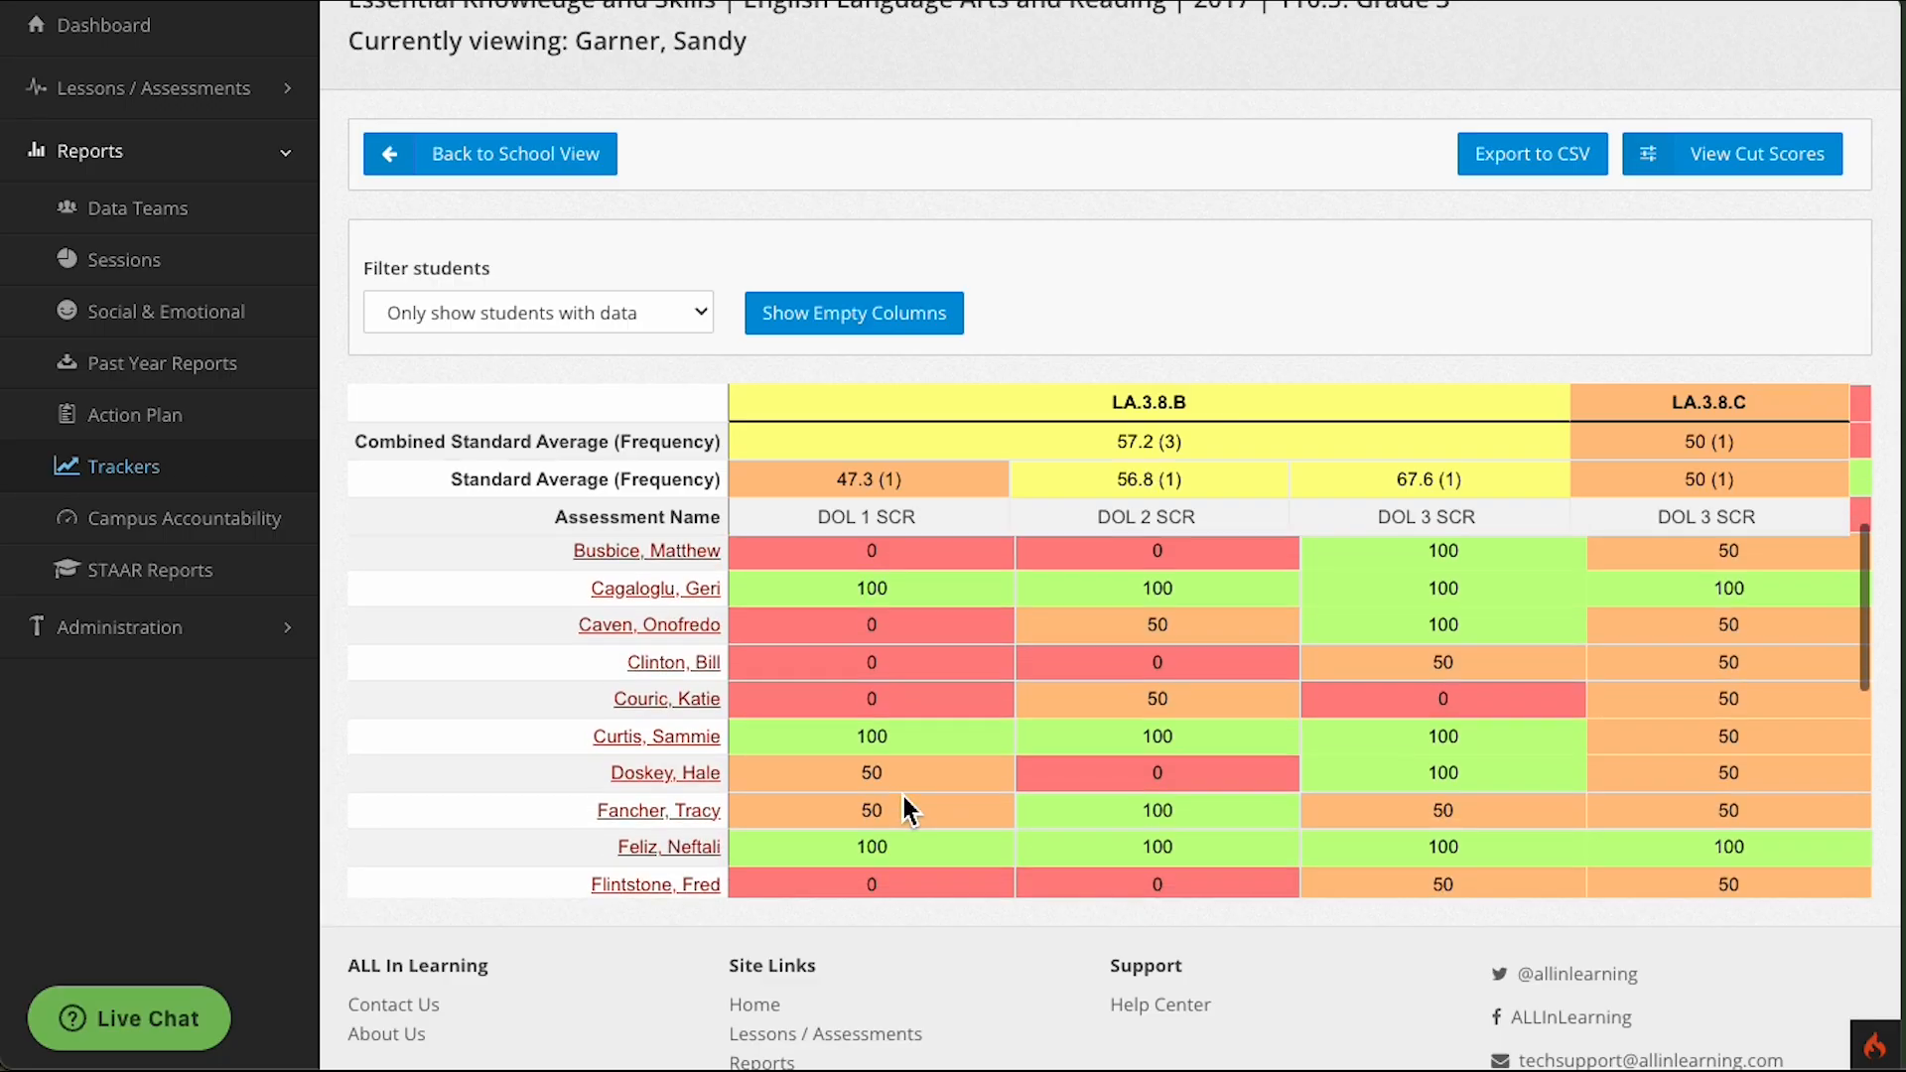
scroll(904, 796, "up", 15)
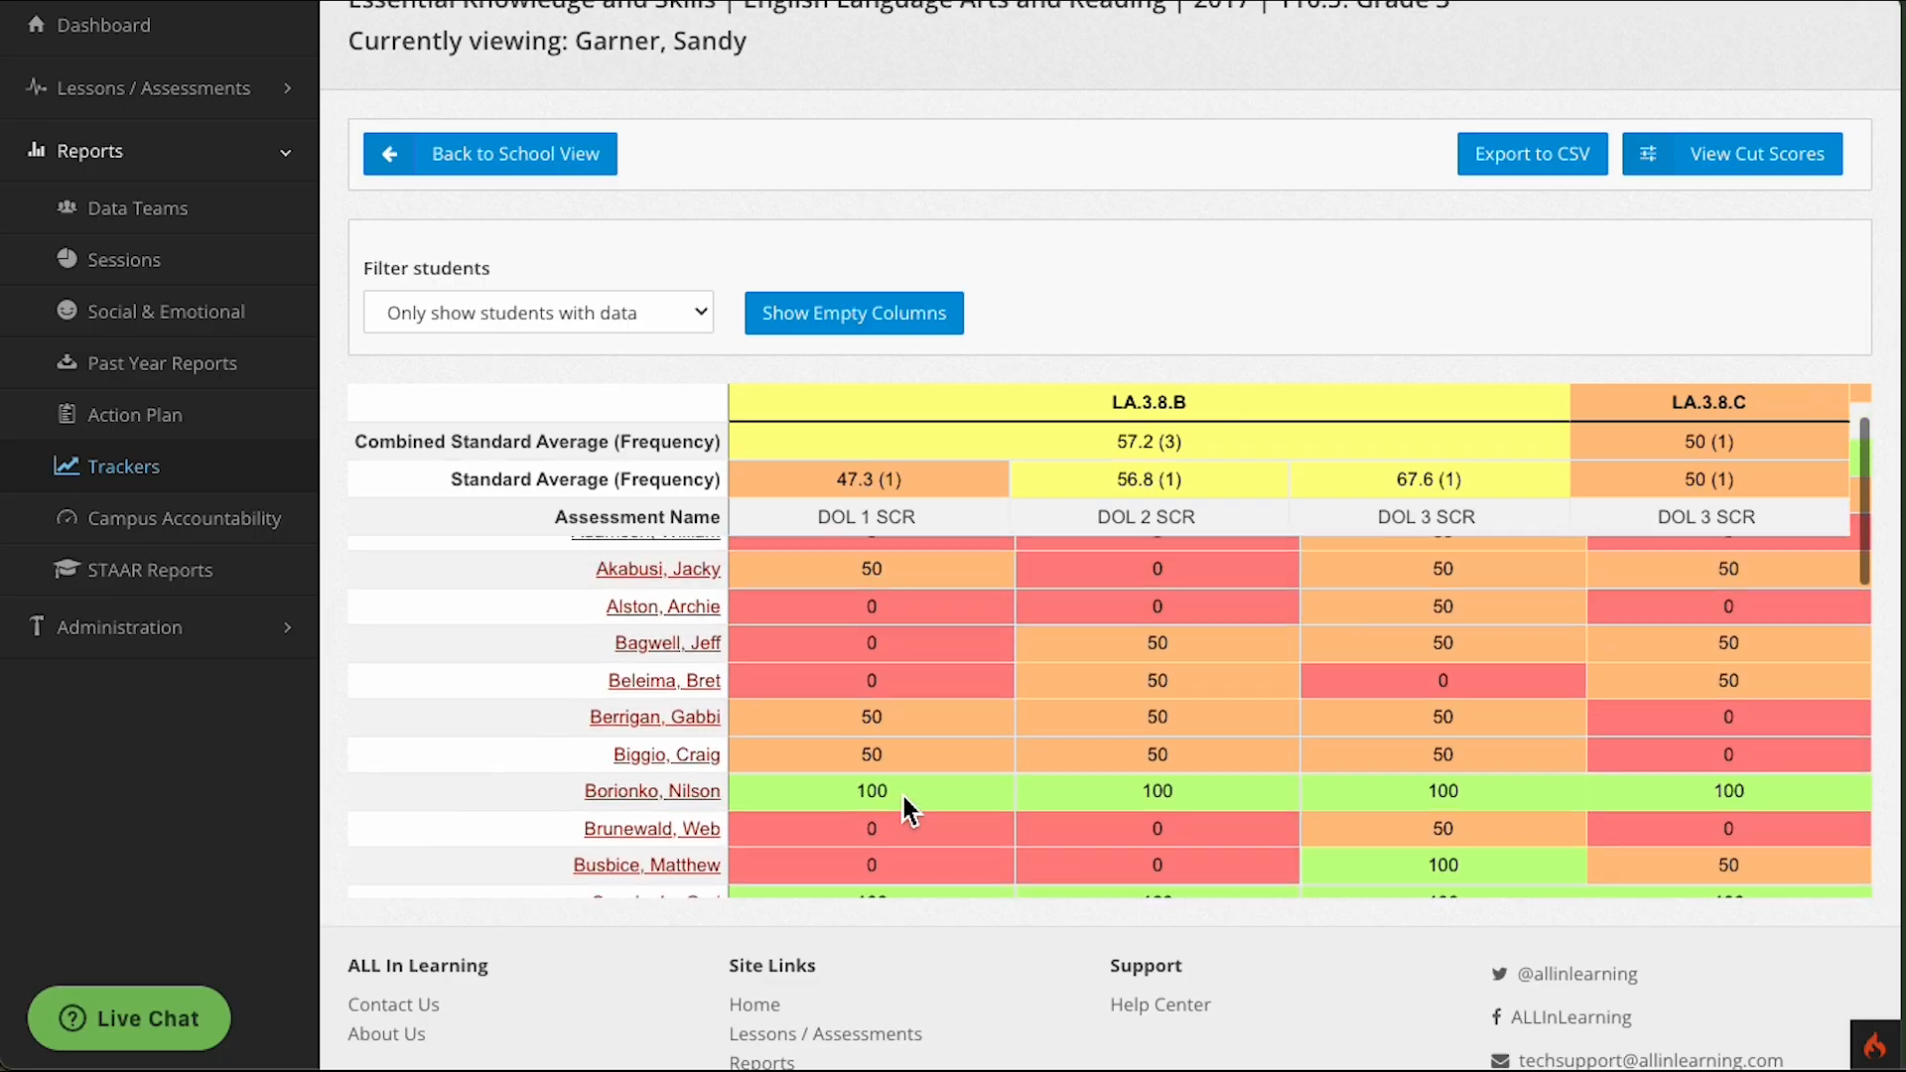
Open the Grade 3 - SCR 3.8B - Fiction (Friendship) session report and review the first student's Question 1 feedback in Student Work Analysis.
left_click(122, 270)
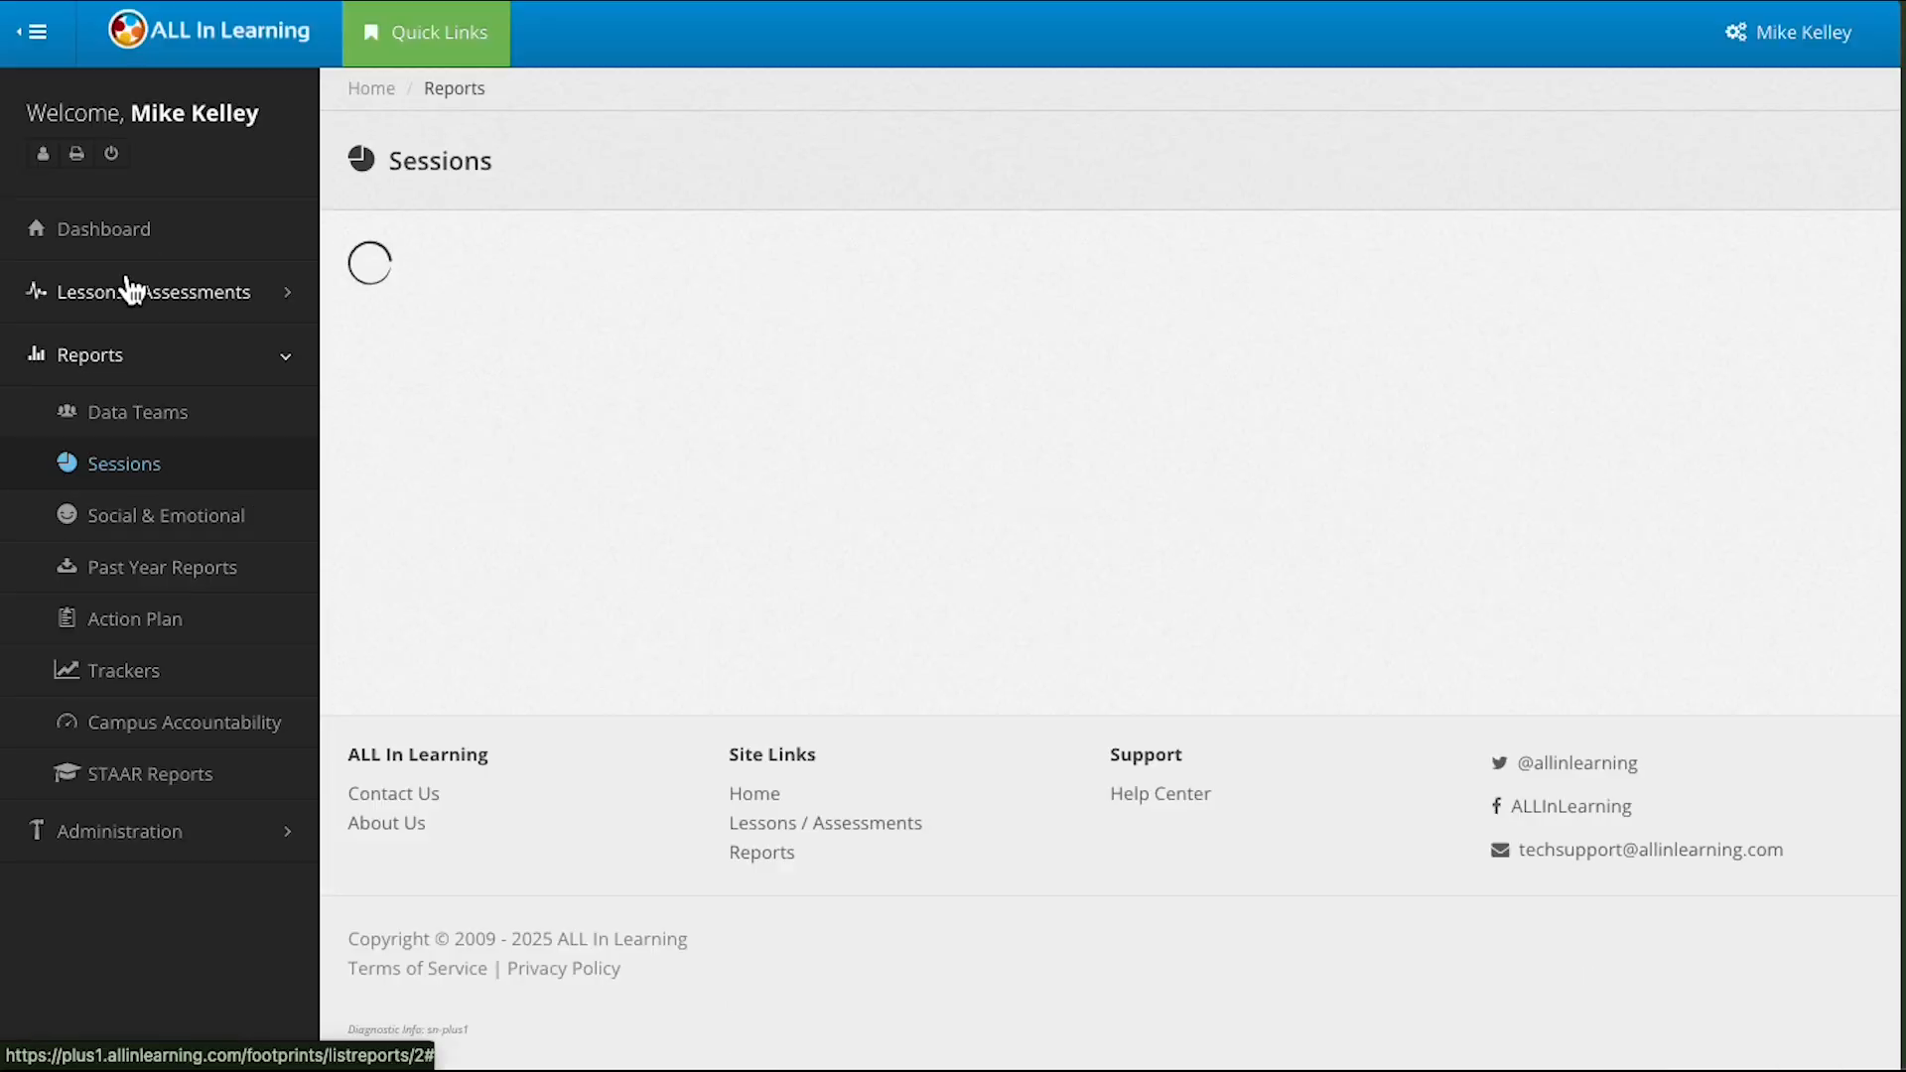
left_click(635, 443)
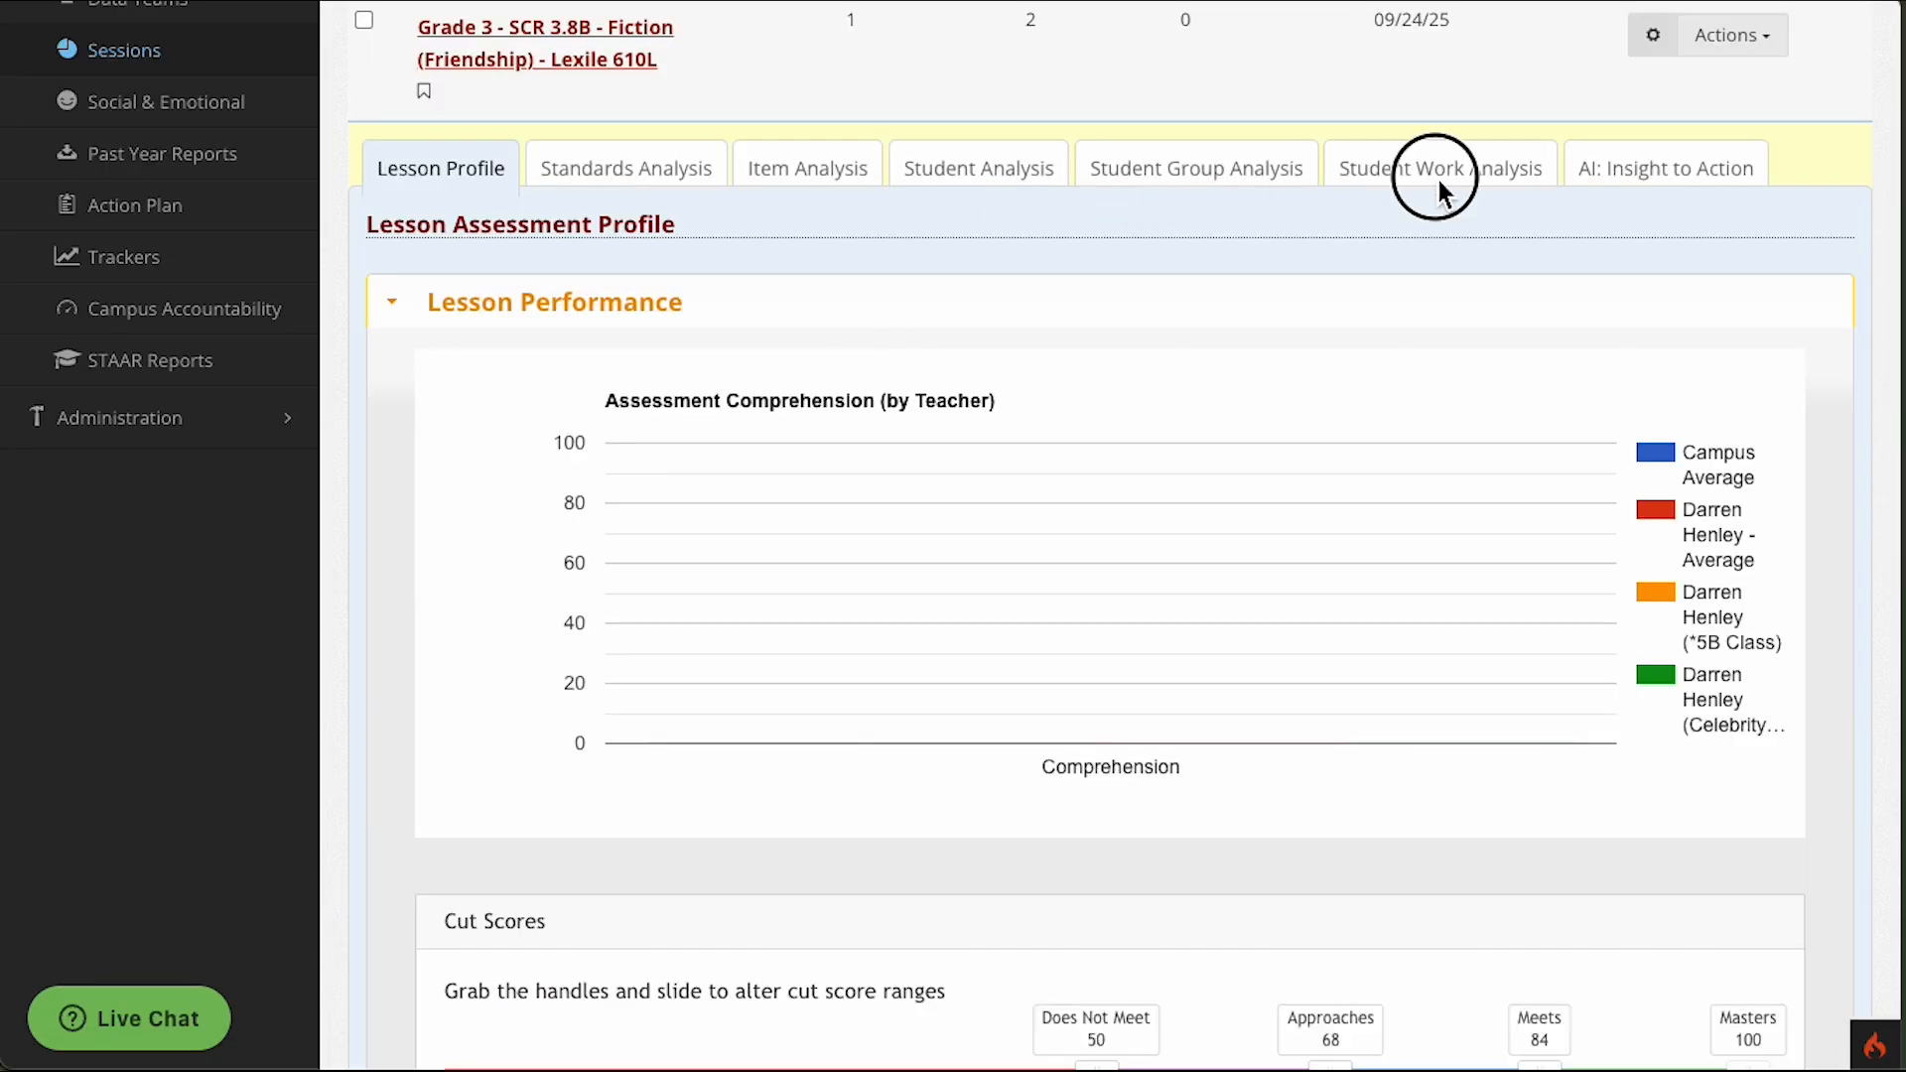
left_click(1439, 180)
left_click(858, 302)
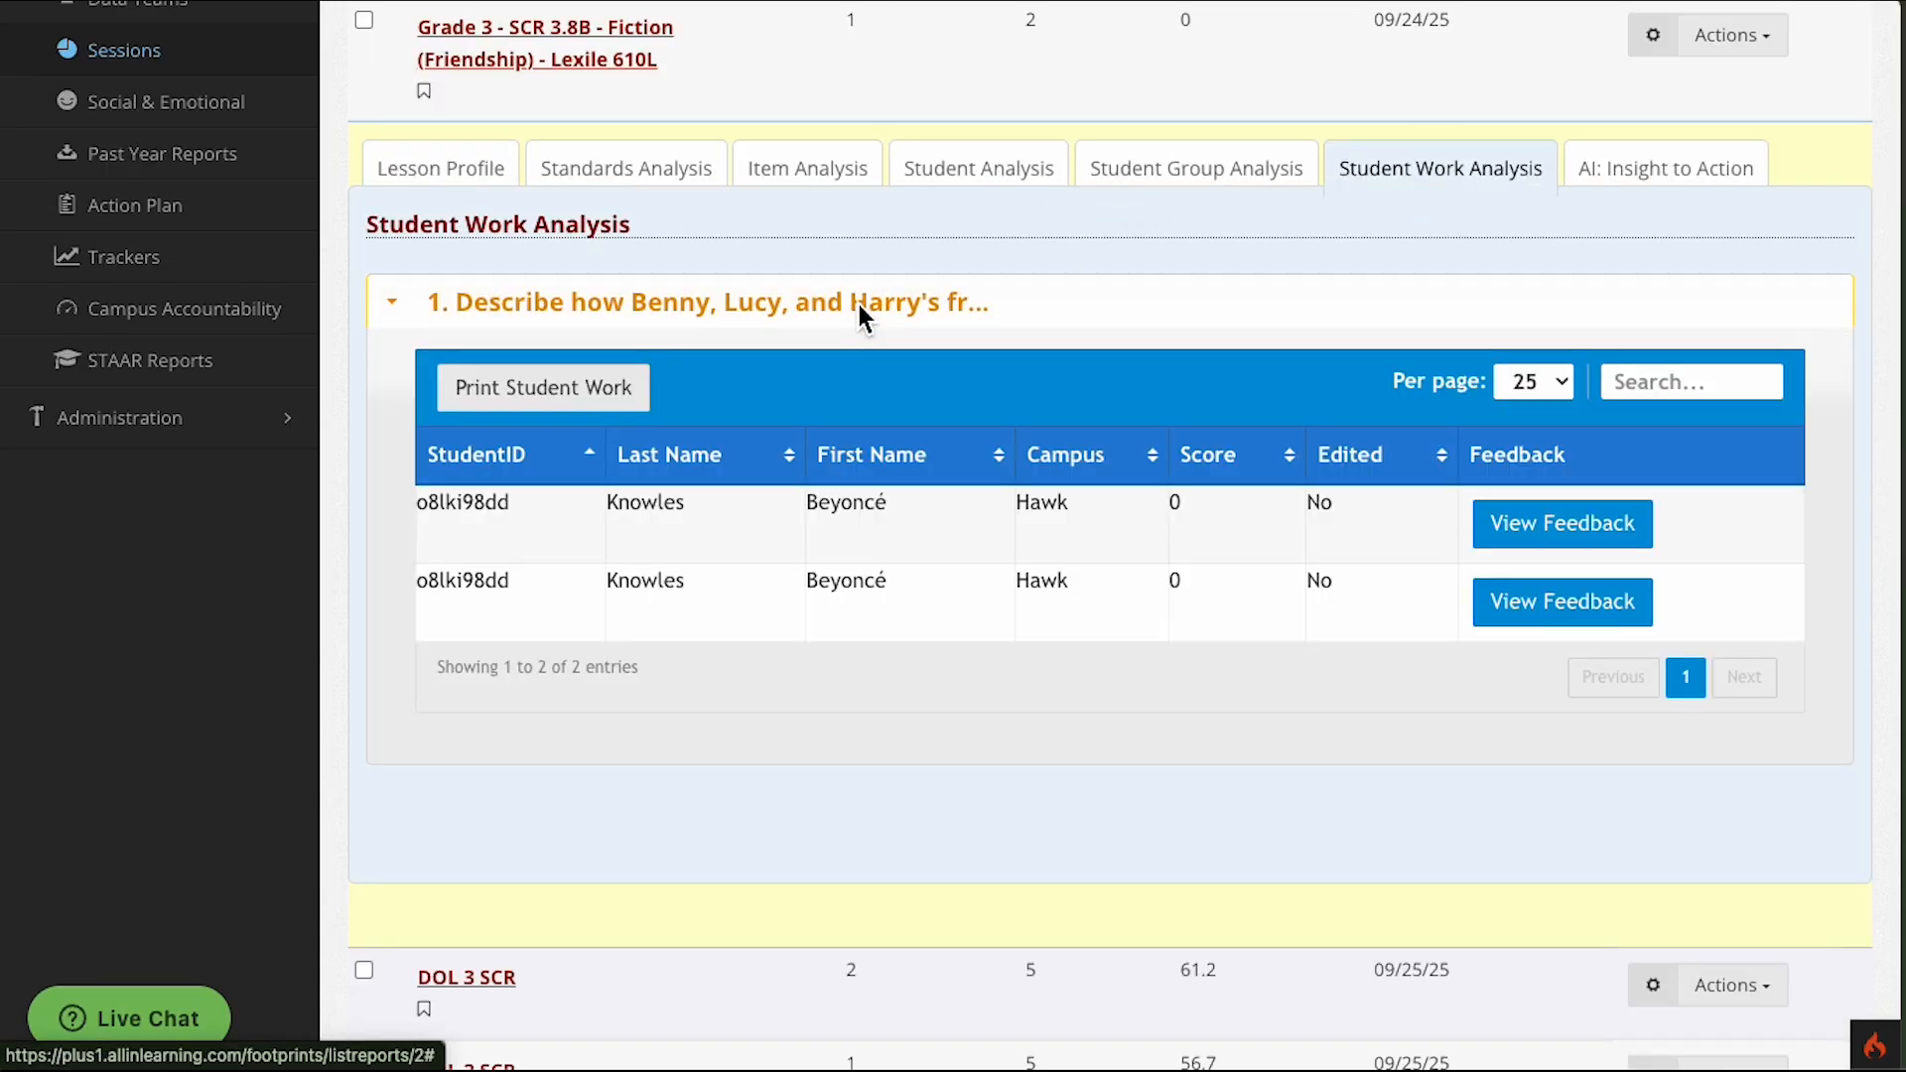
left_click(1524, 528)
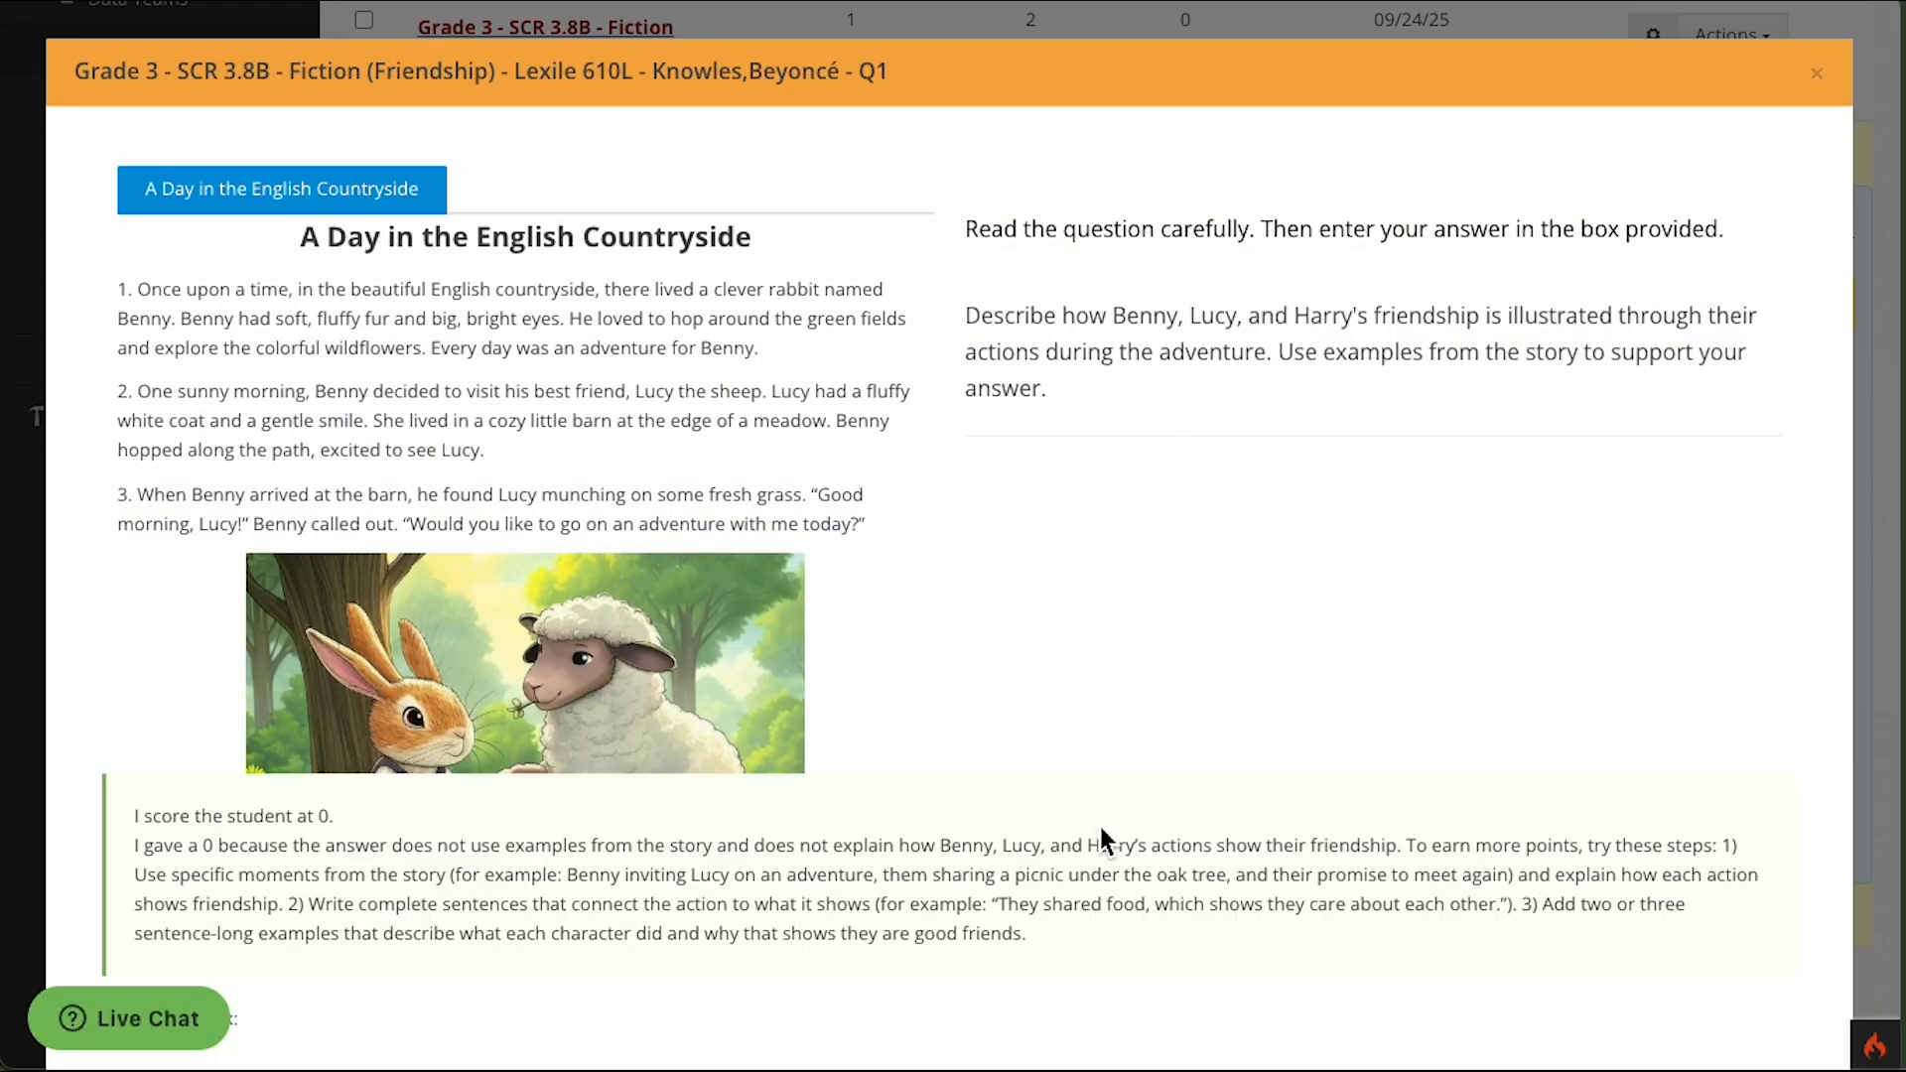
scroll(1228, 809, "down", 3)
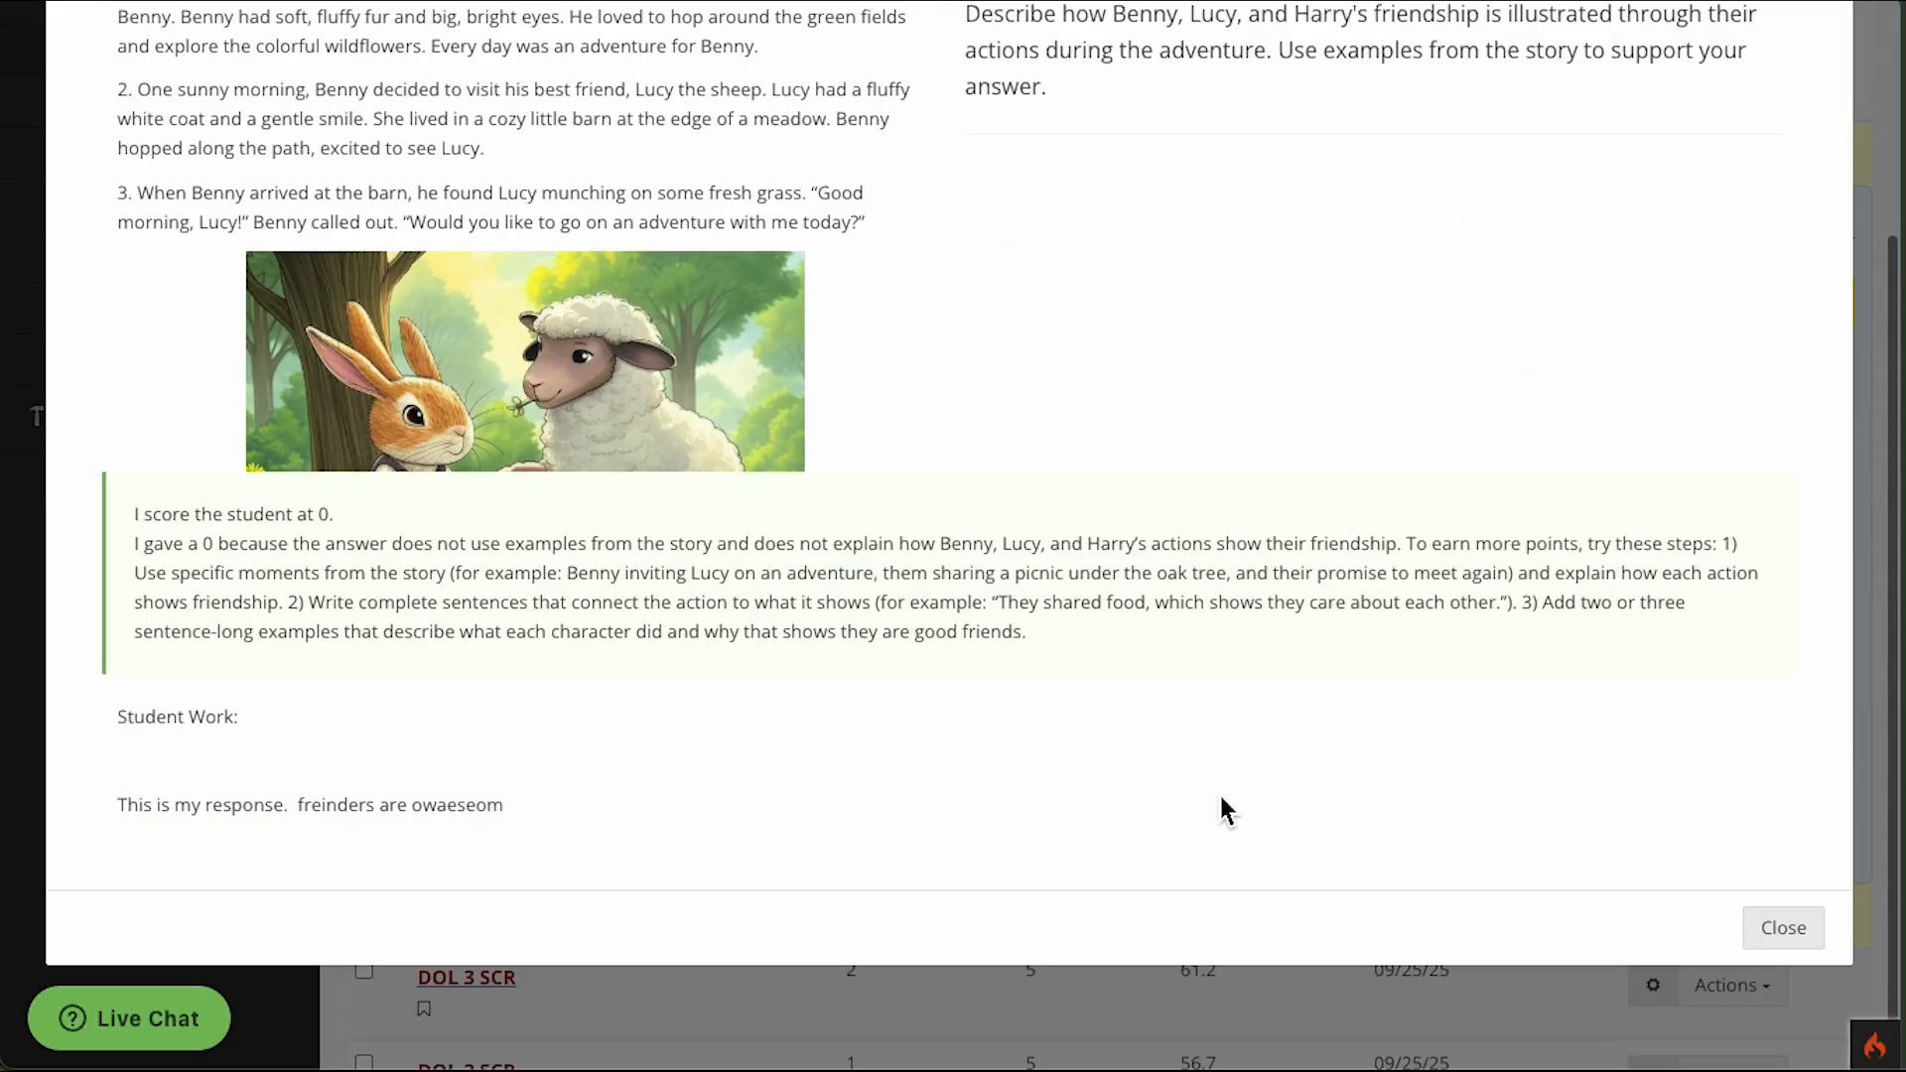
left_click(1774, 932)
scroll(1181, 779, "up", 4)
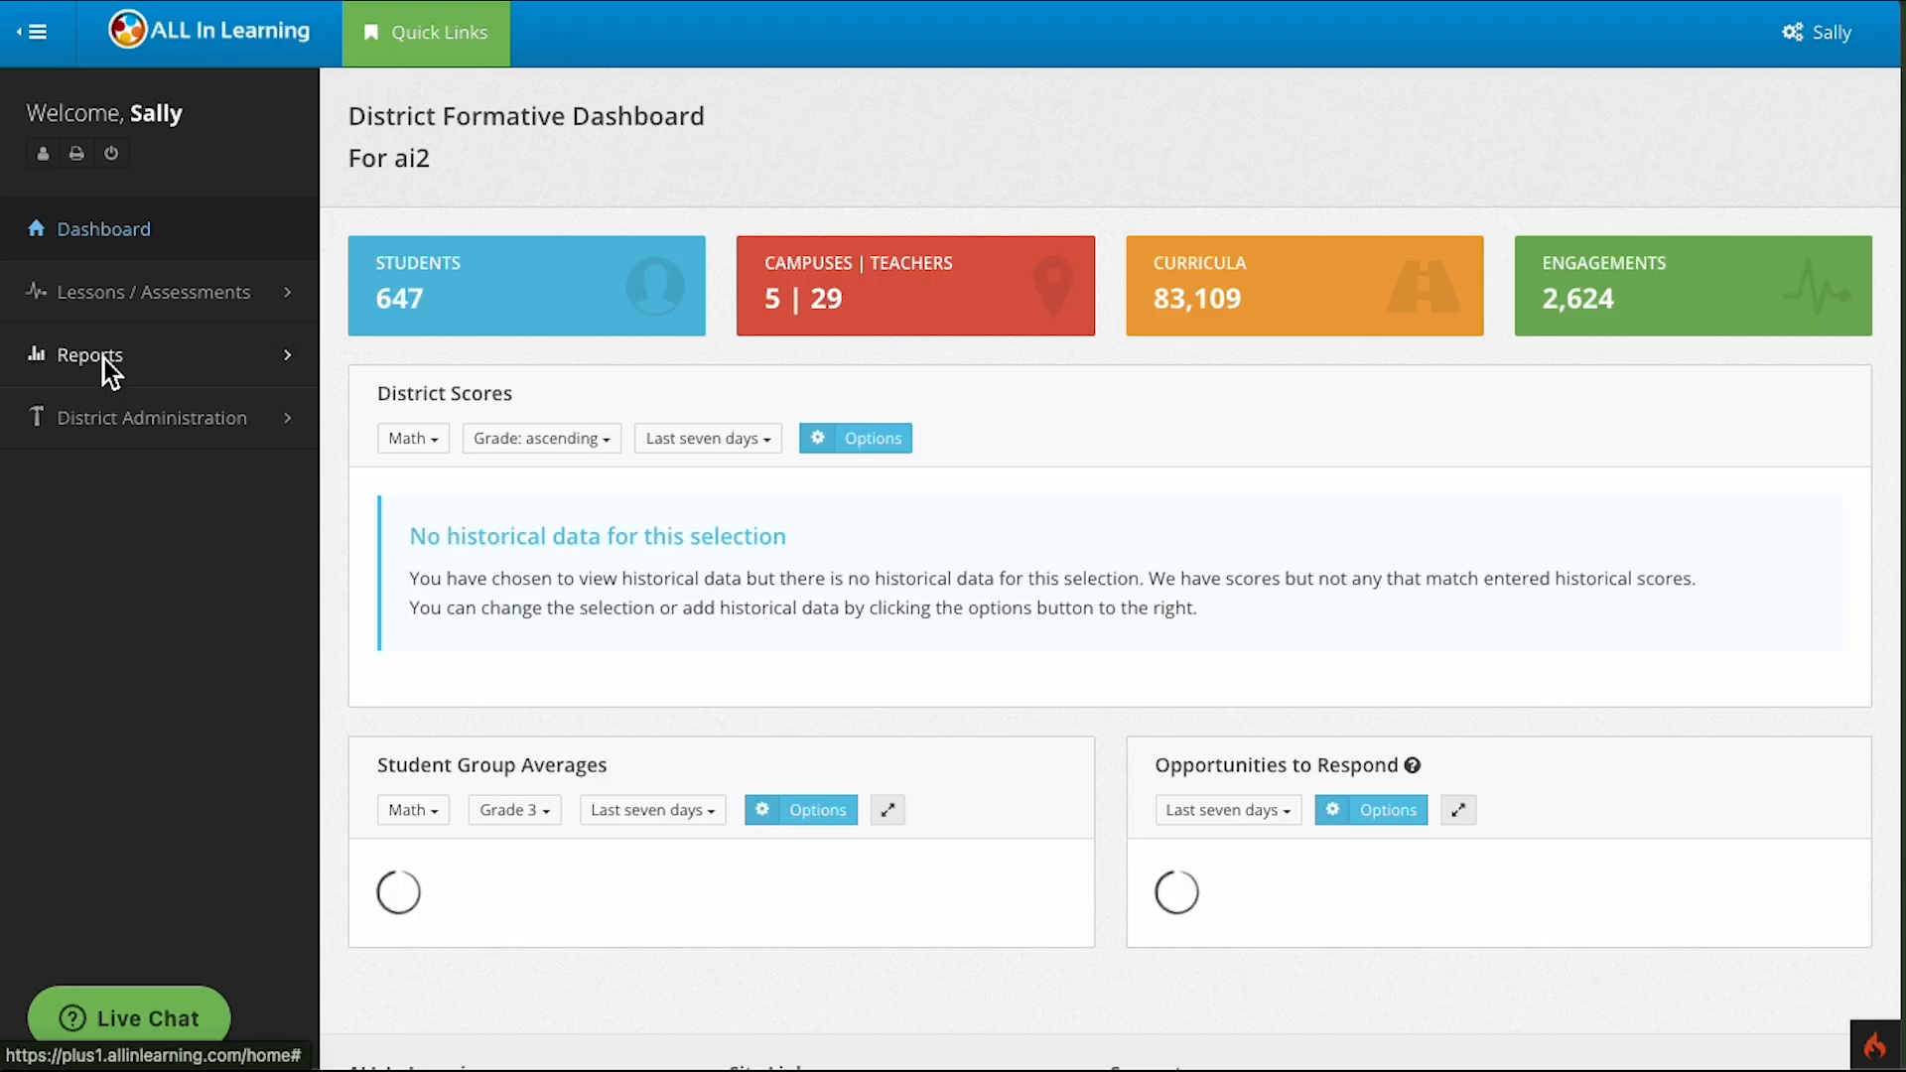
In the district account's tracker reports, open the G3 Writing DOL Tracker and drill into the Hawk campus's teacher results.
left_click(104, 360)
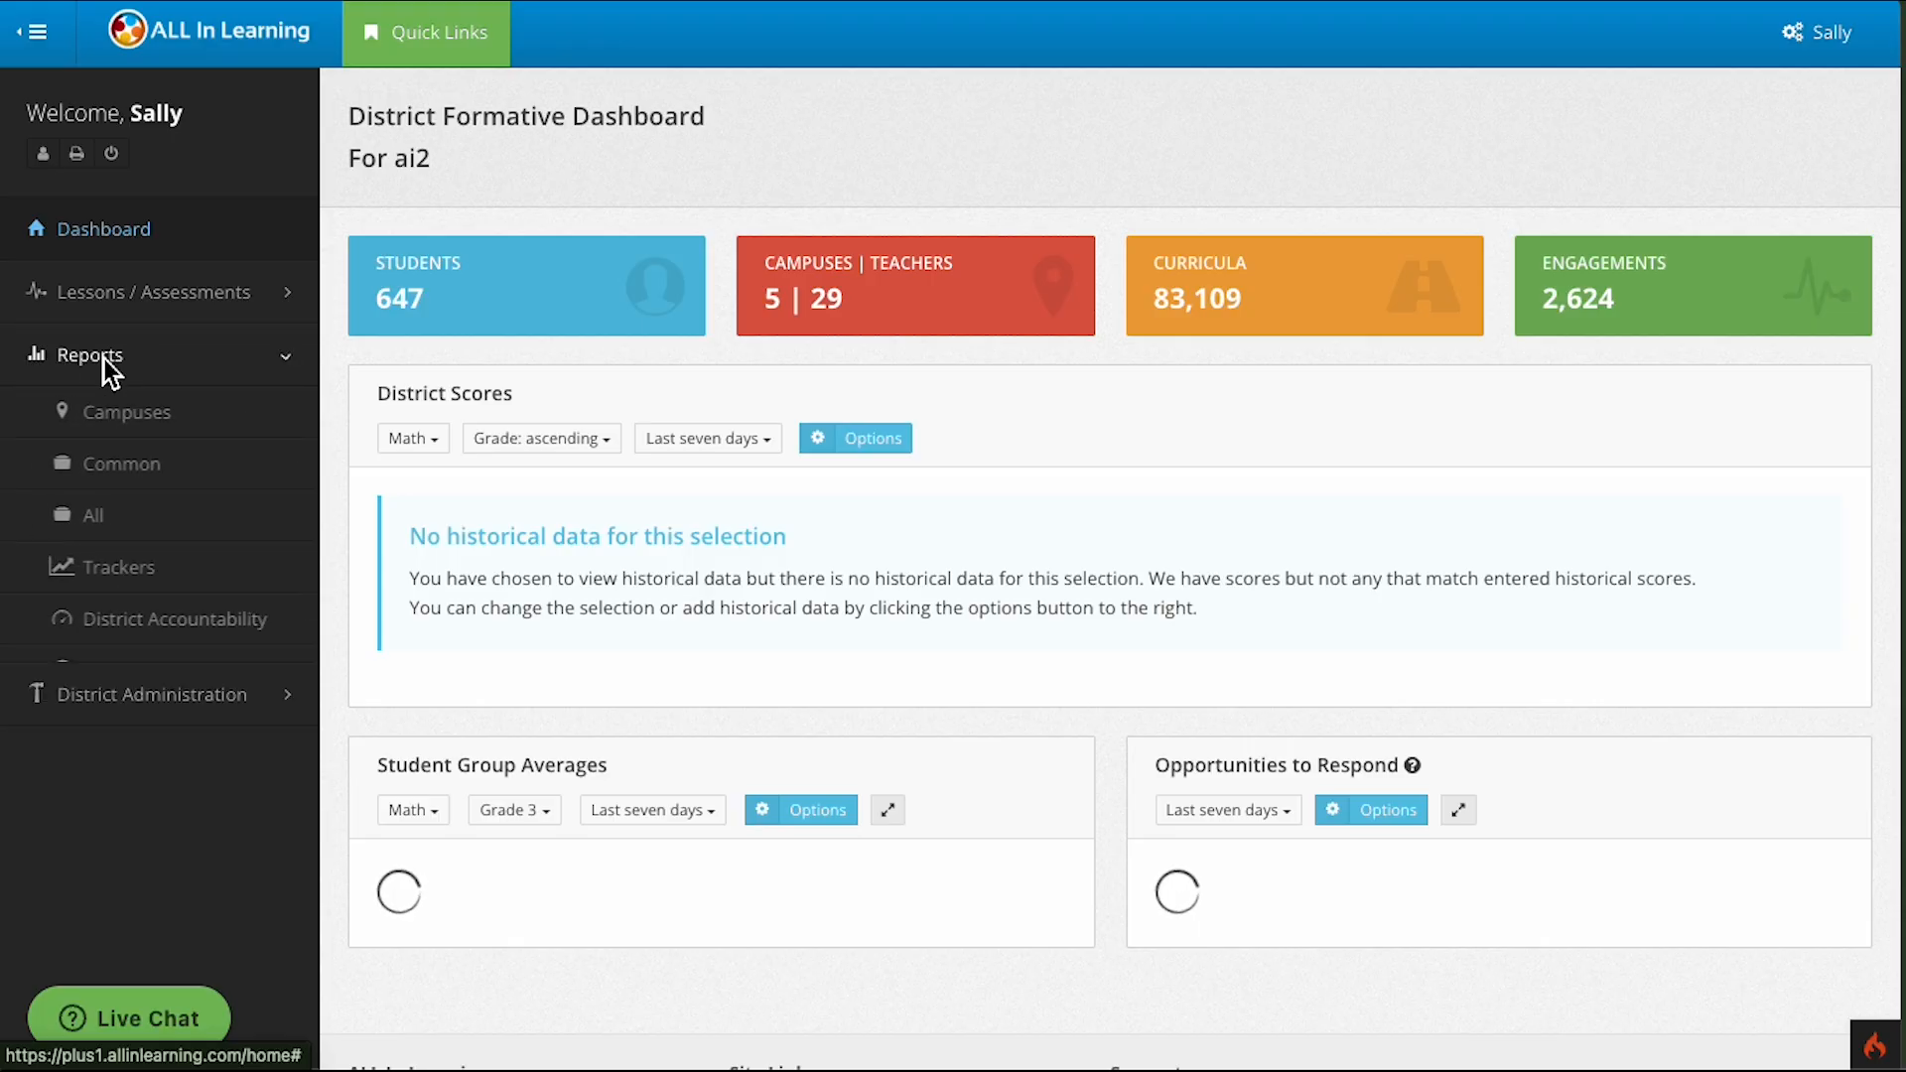
left_click(121, 570)
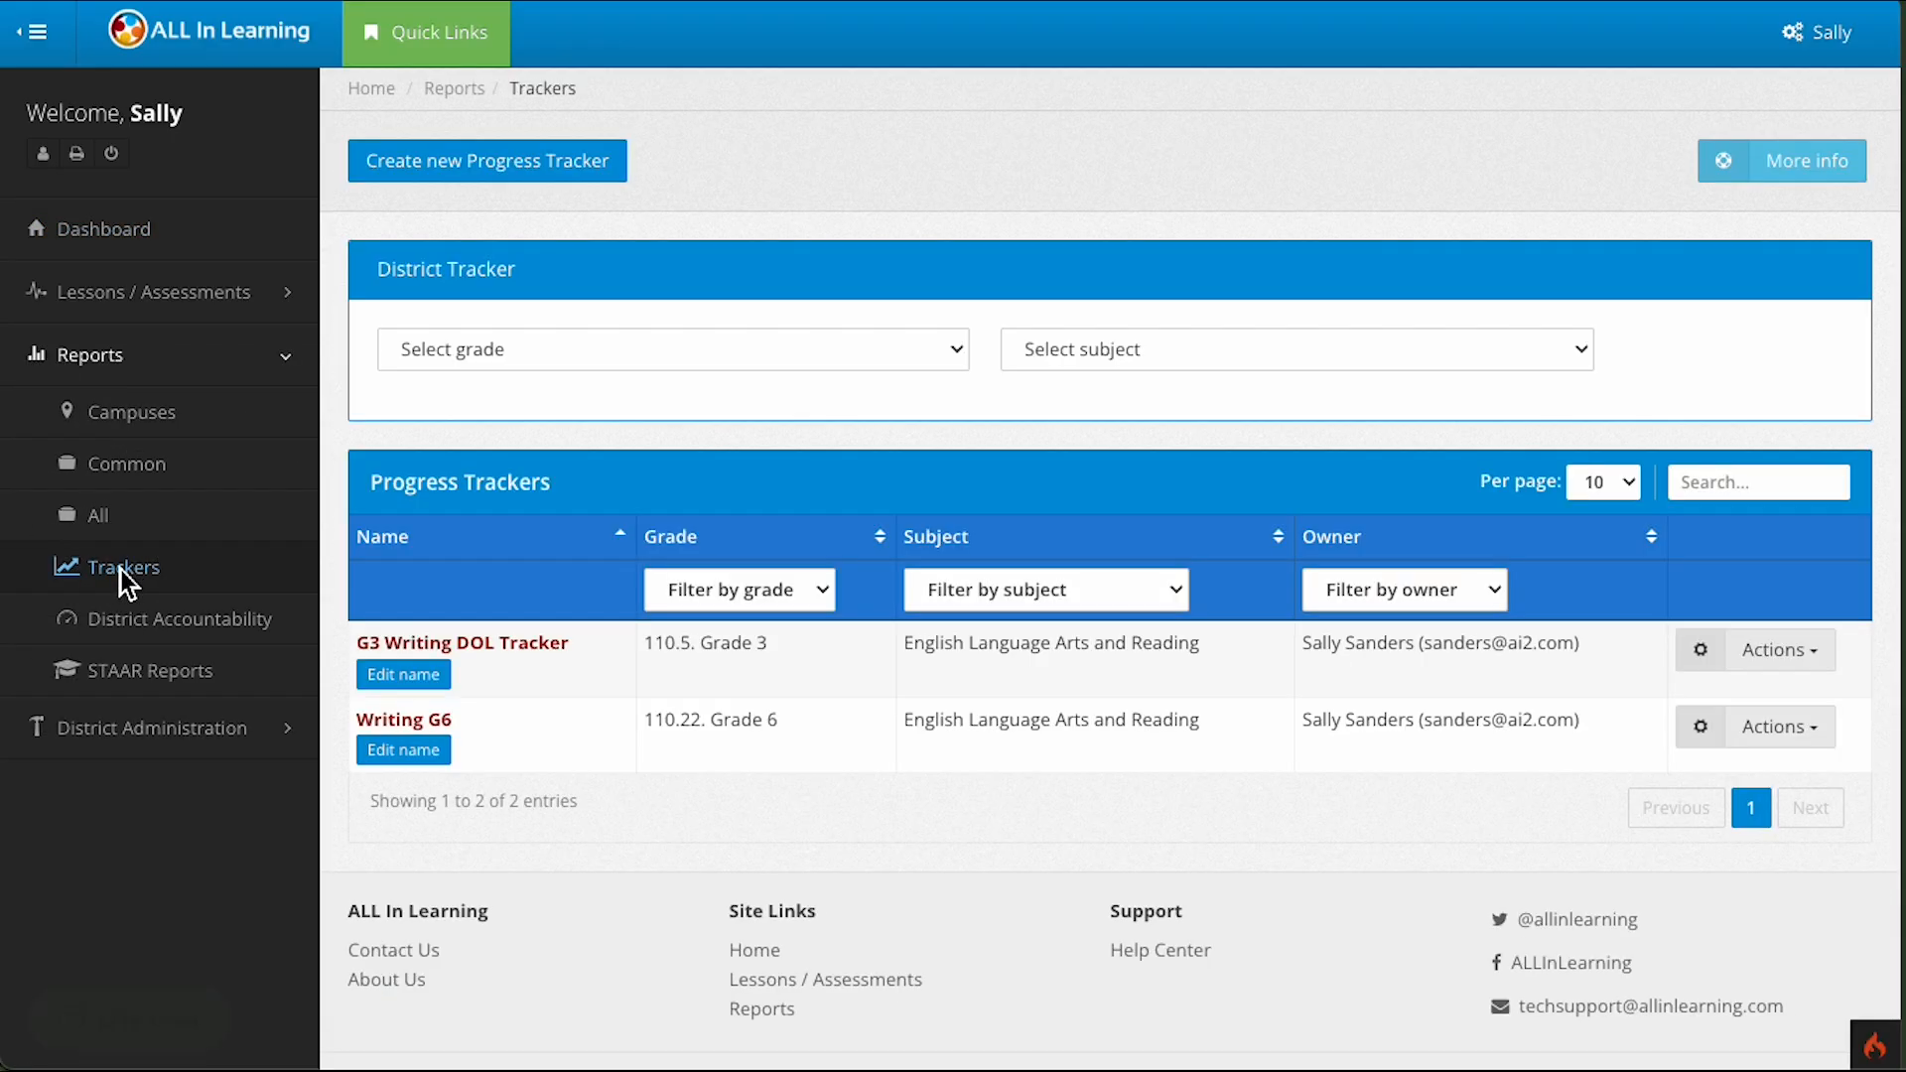
left_click(523, 644)
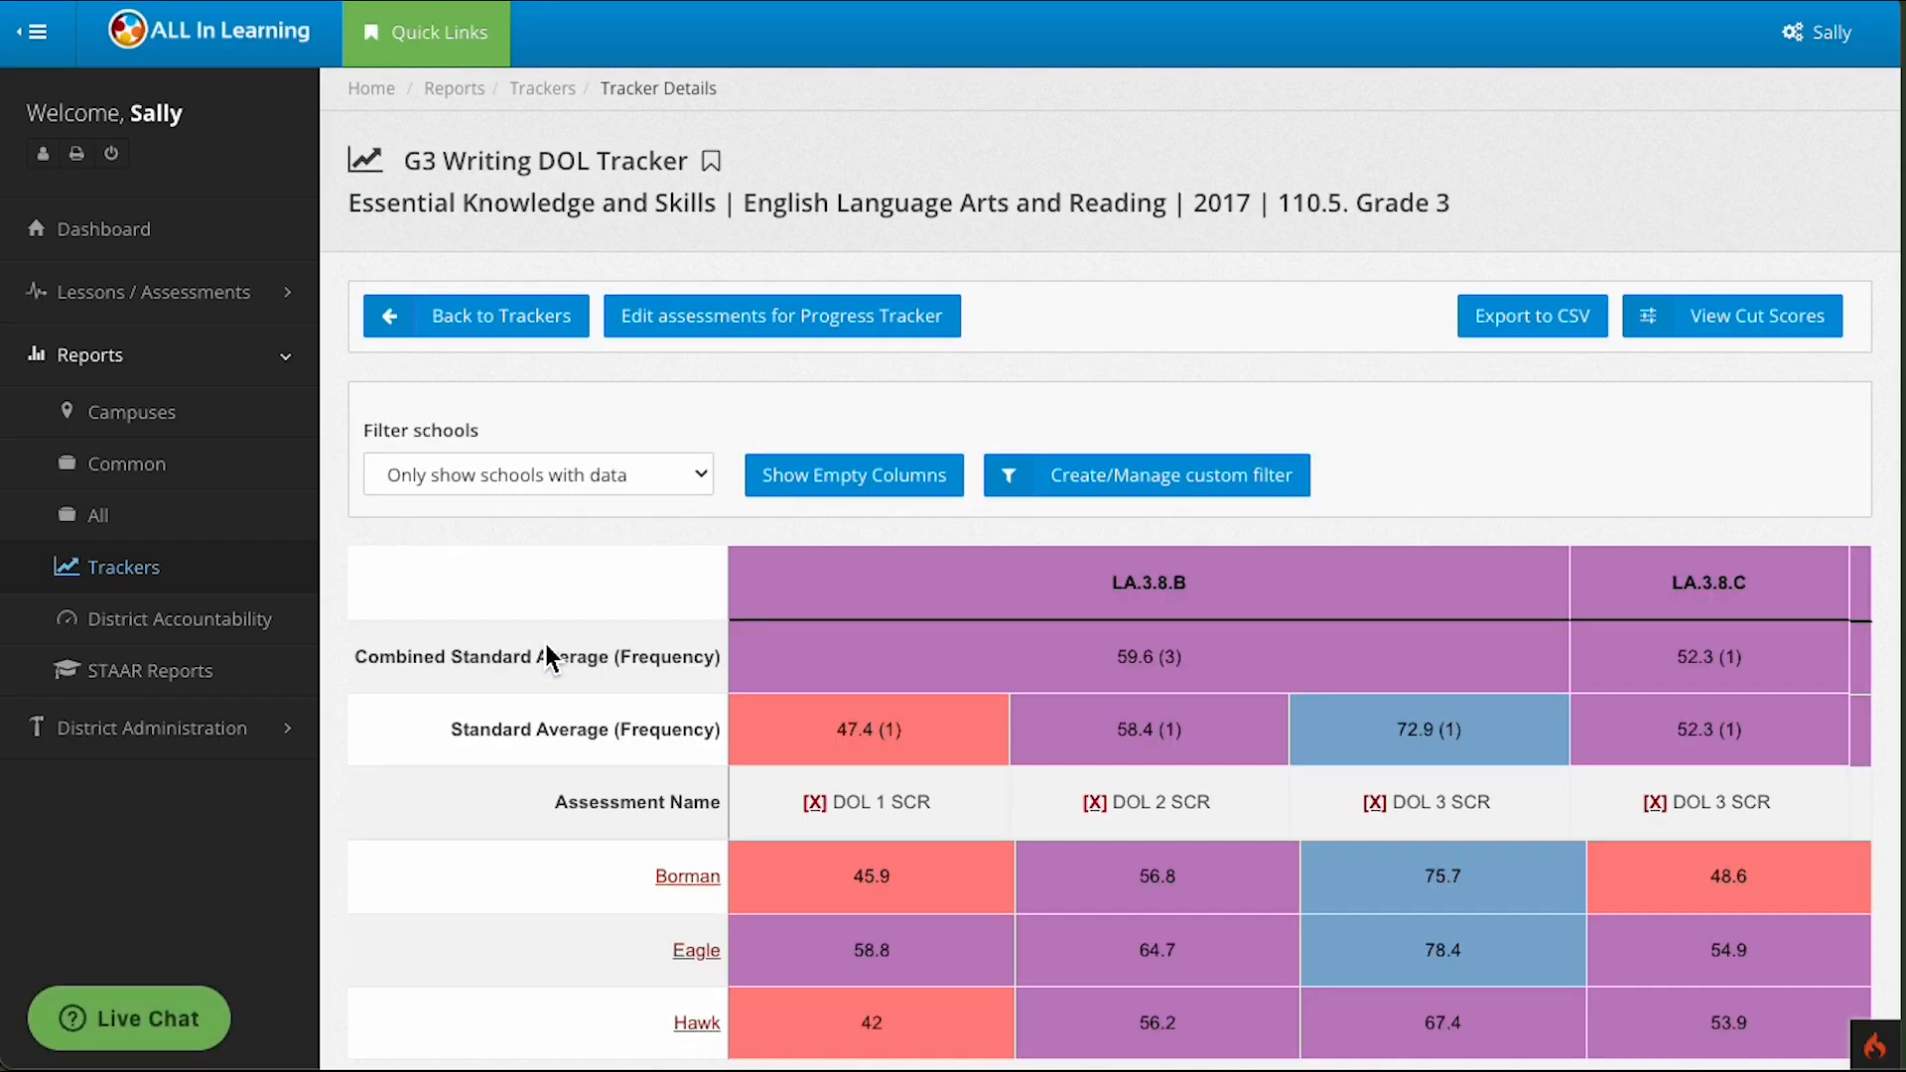
scroll(1475, 510, "down", 3)
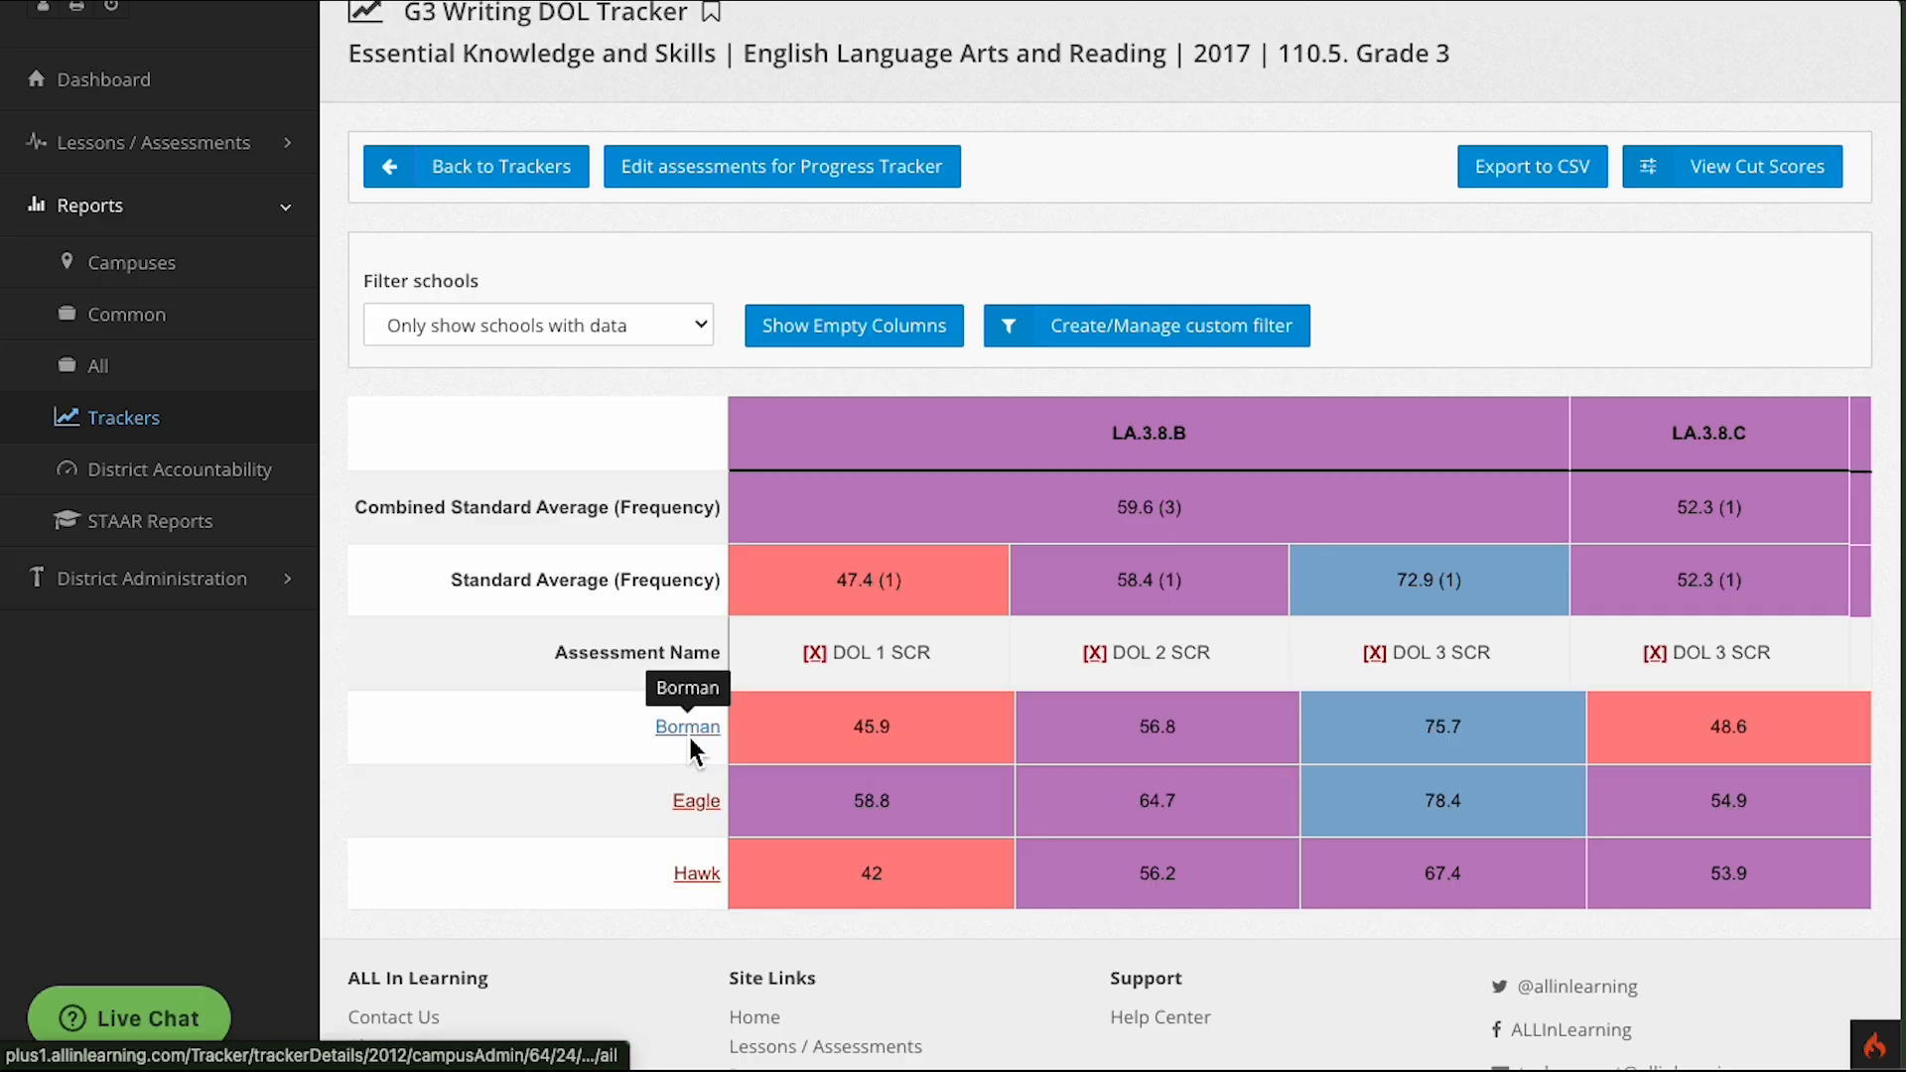
left_click(698, 873)
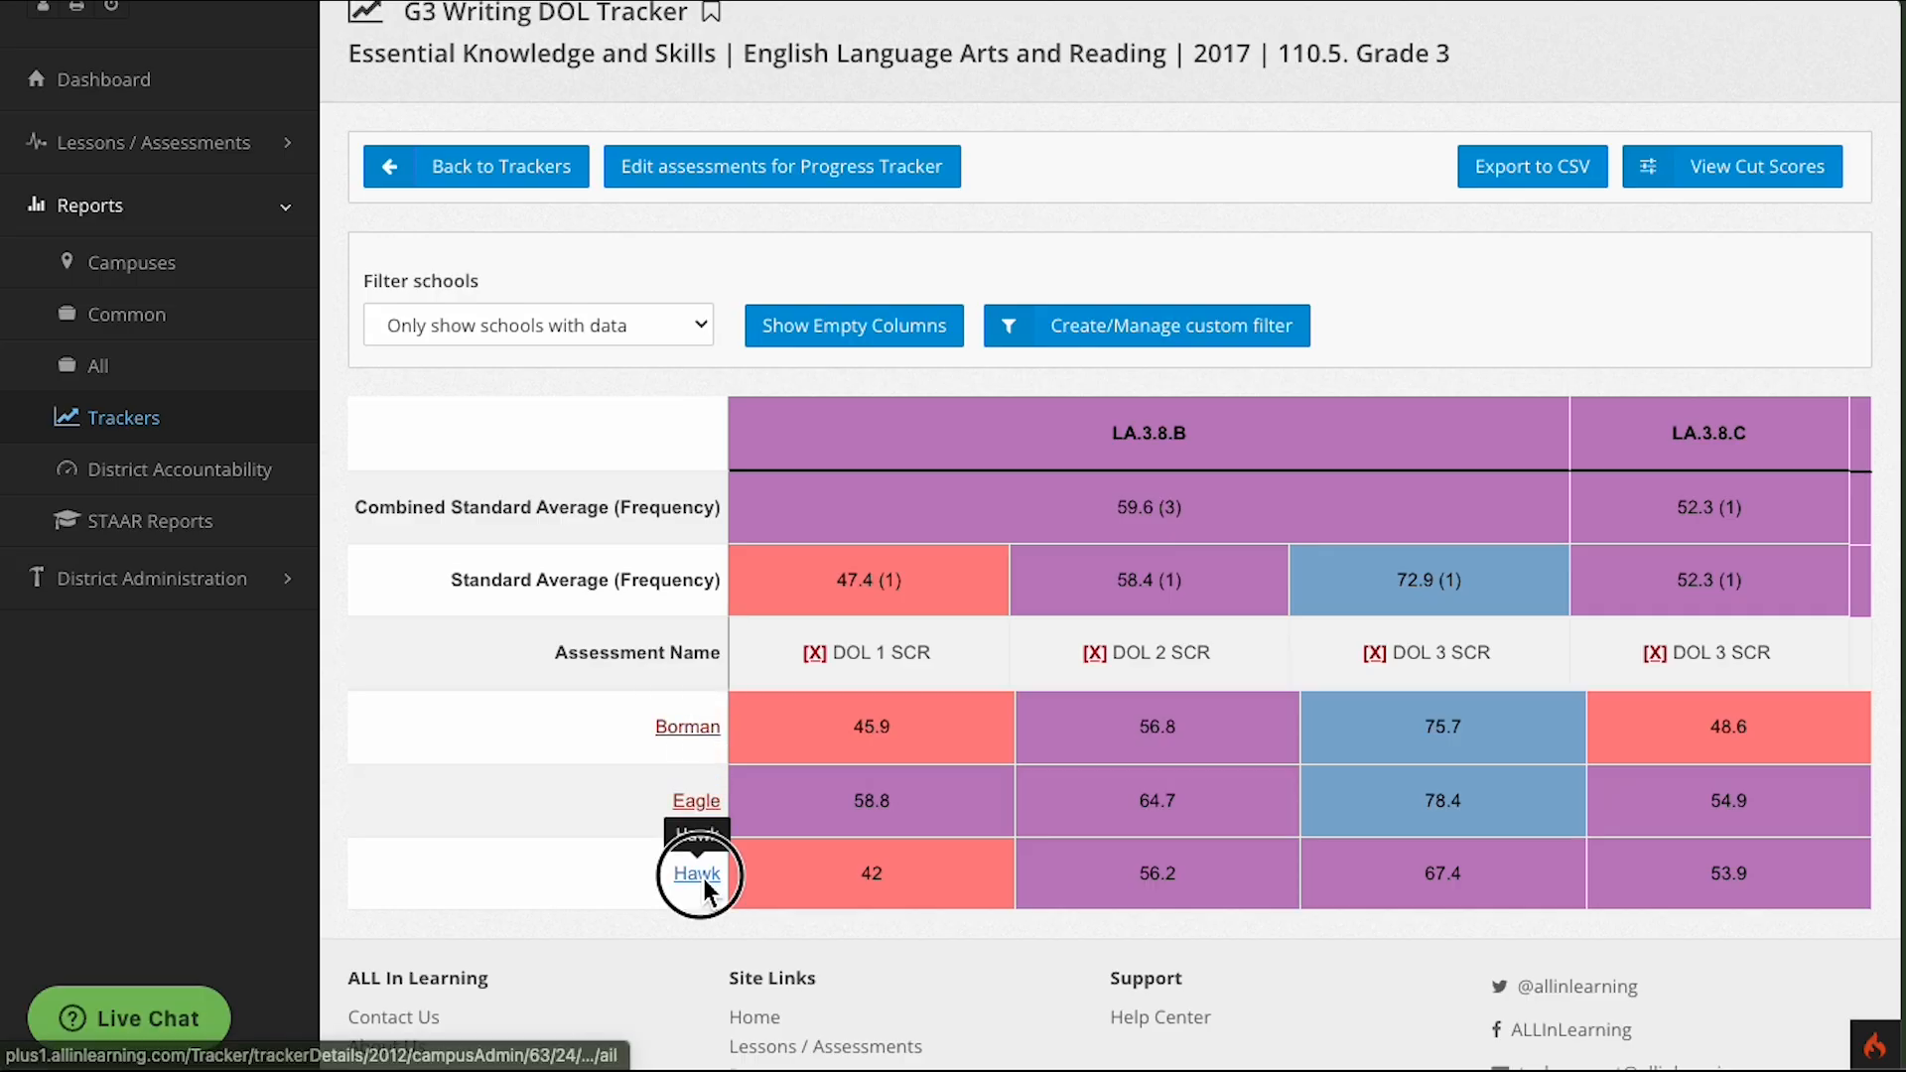
scroll(1158, 770, "down", 5)
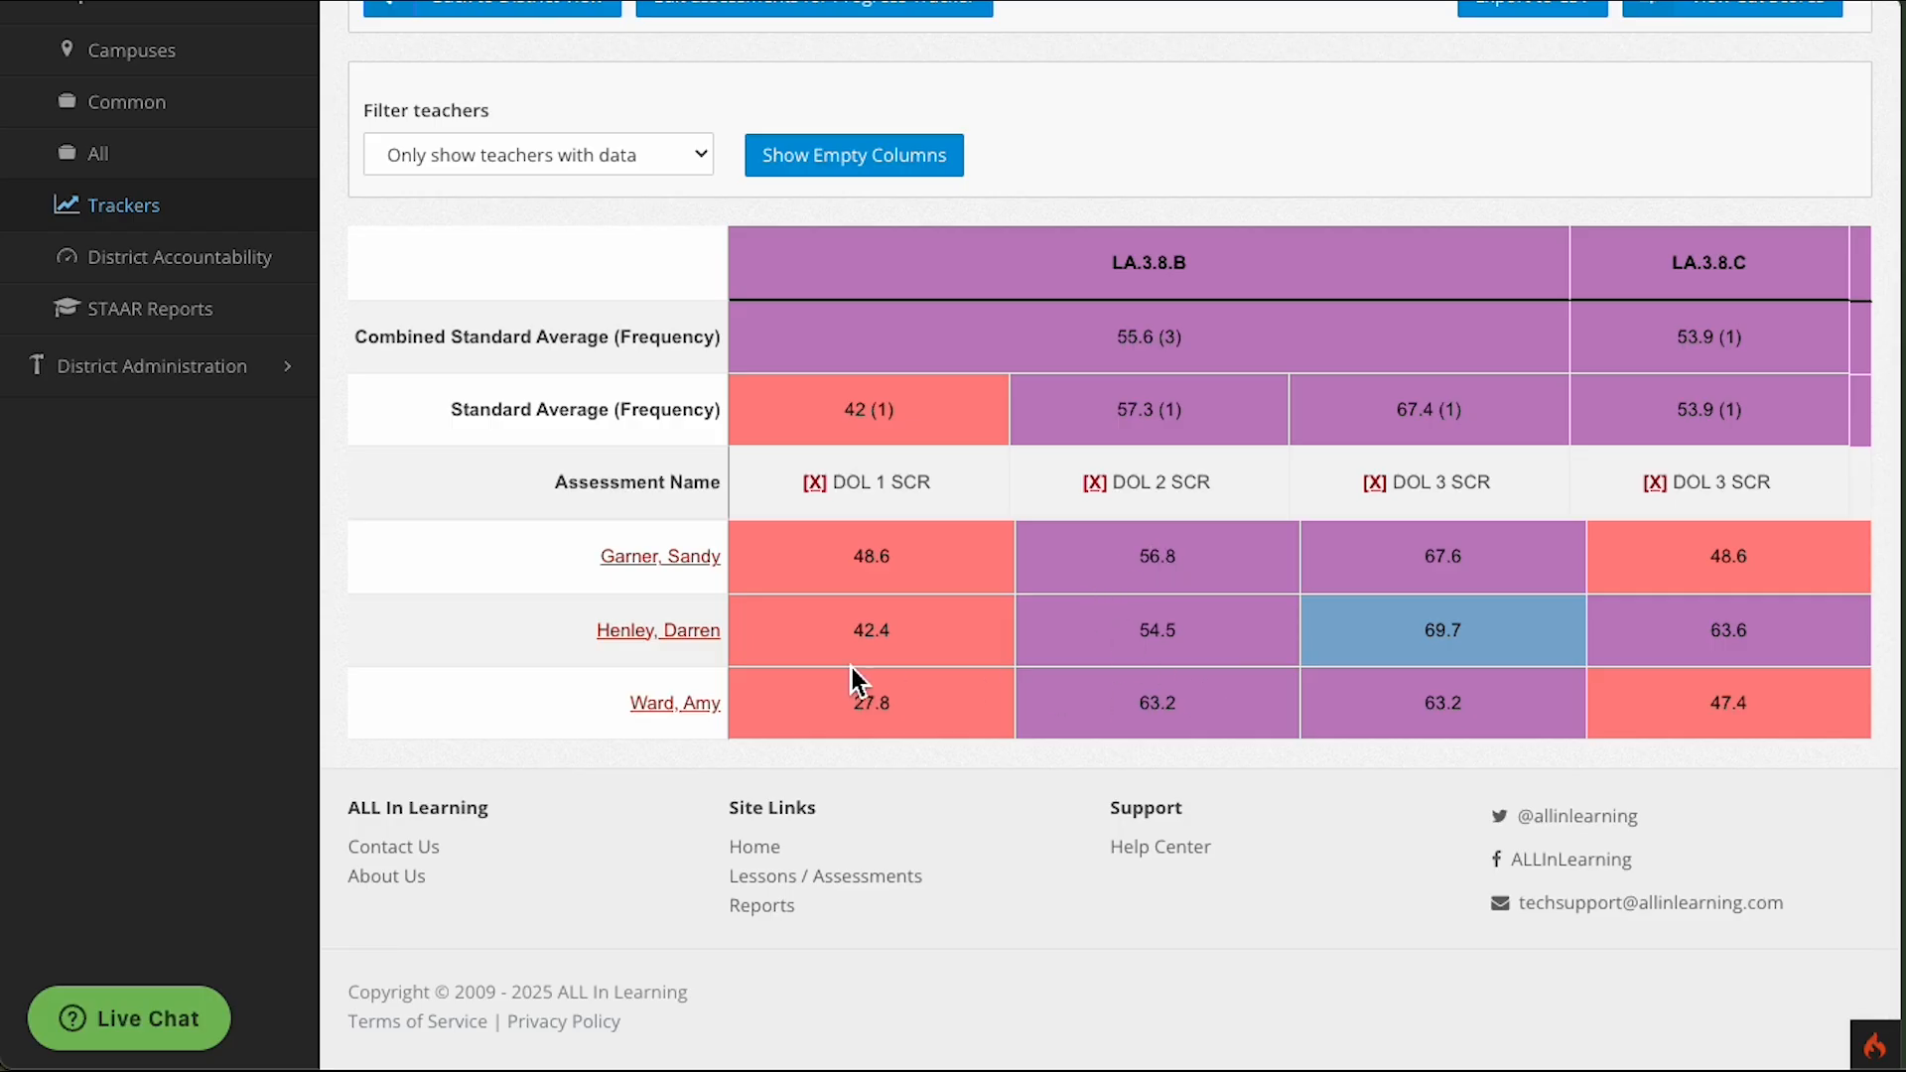
Open the first listed Hawk teacher's results in the district tracker and review the student scores under LA.3.8.B.
left_click(682, 558)
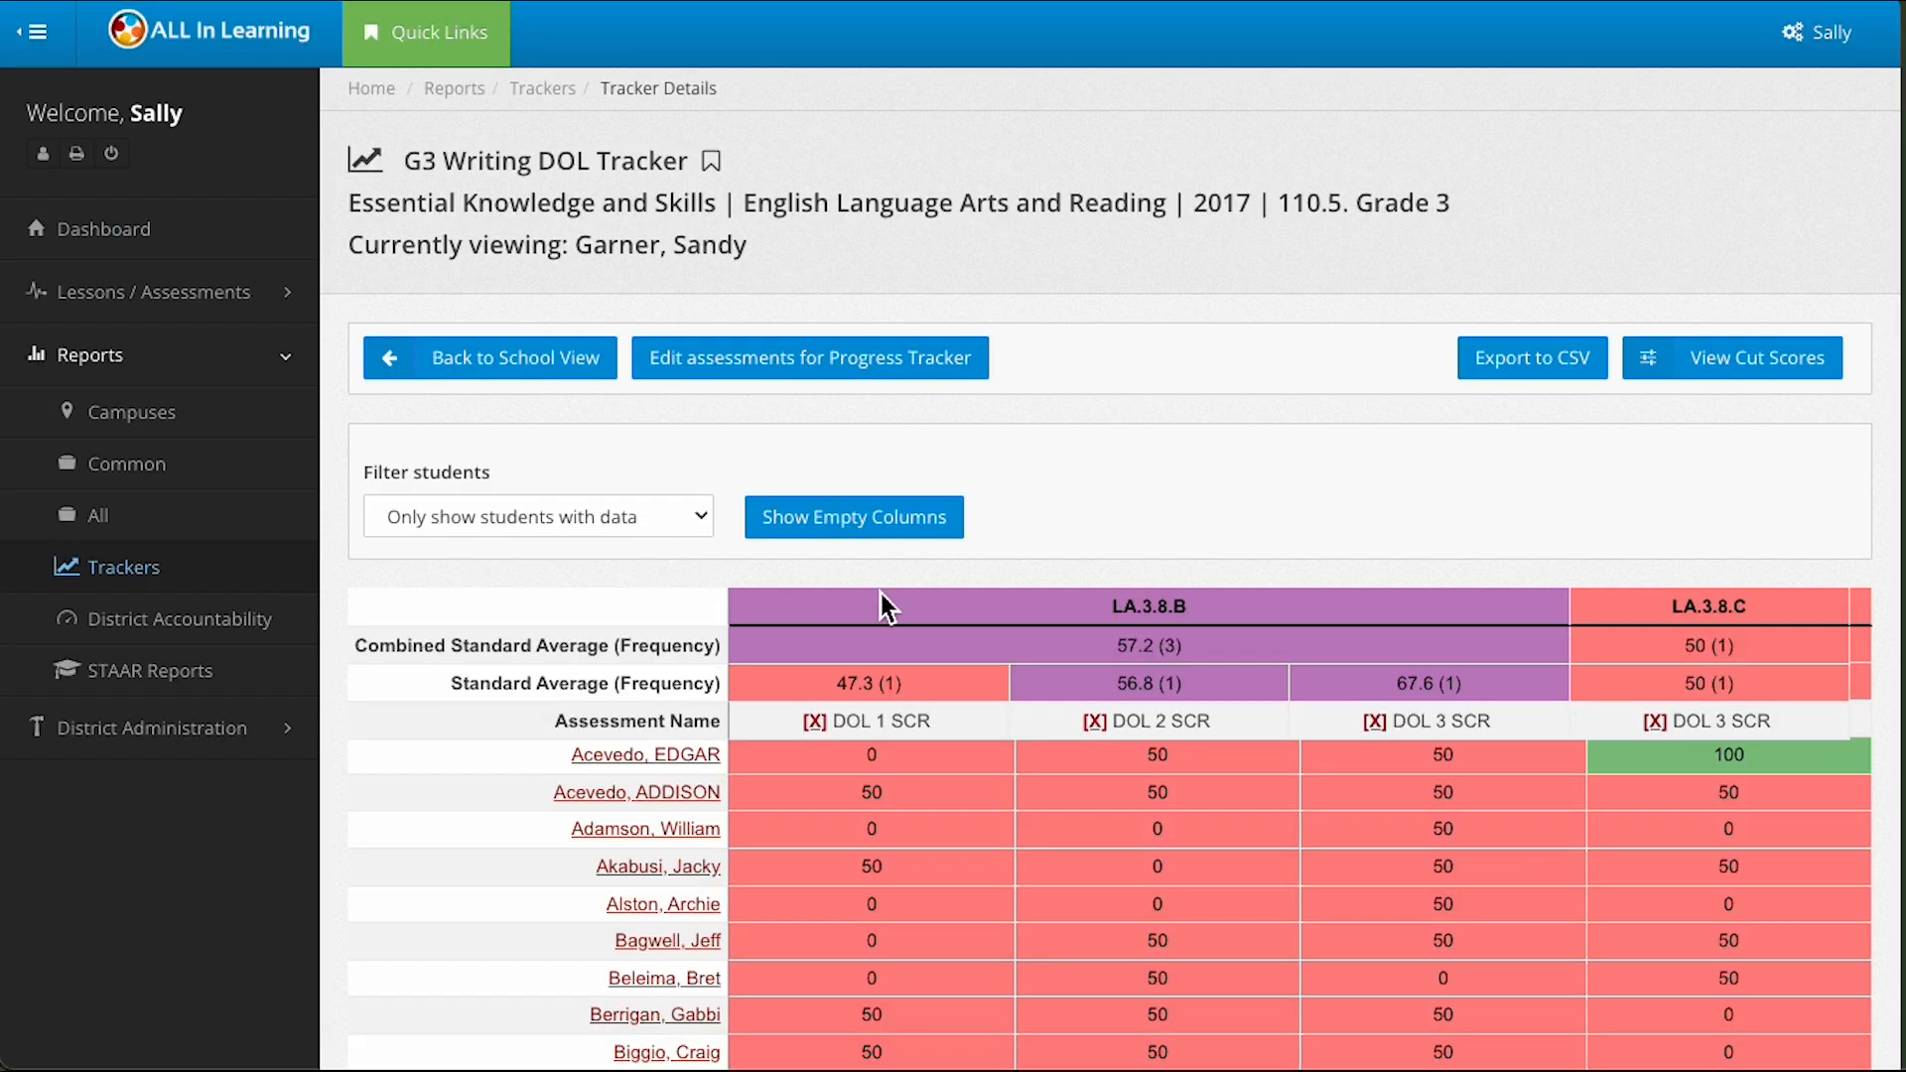
scroll(1430, 536, "down", 3)
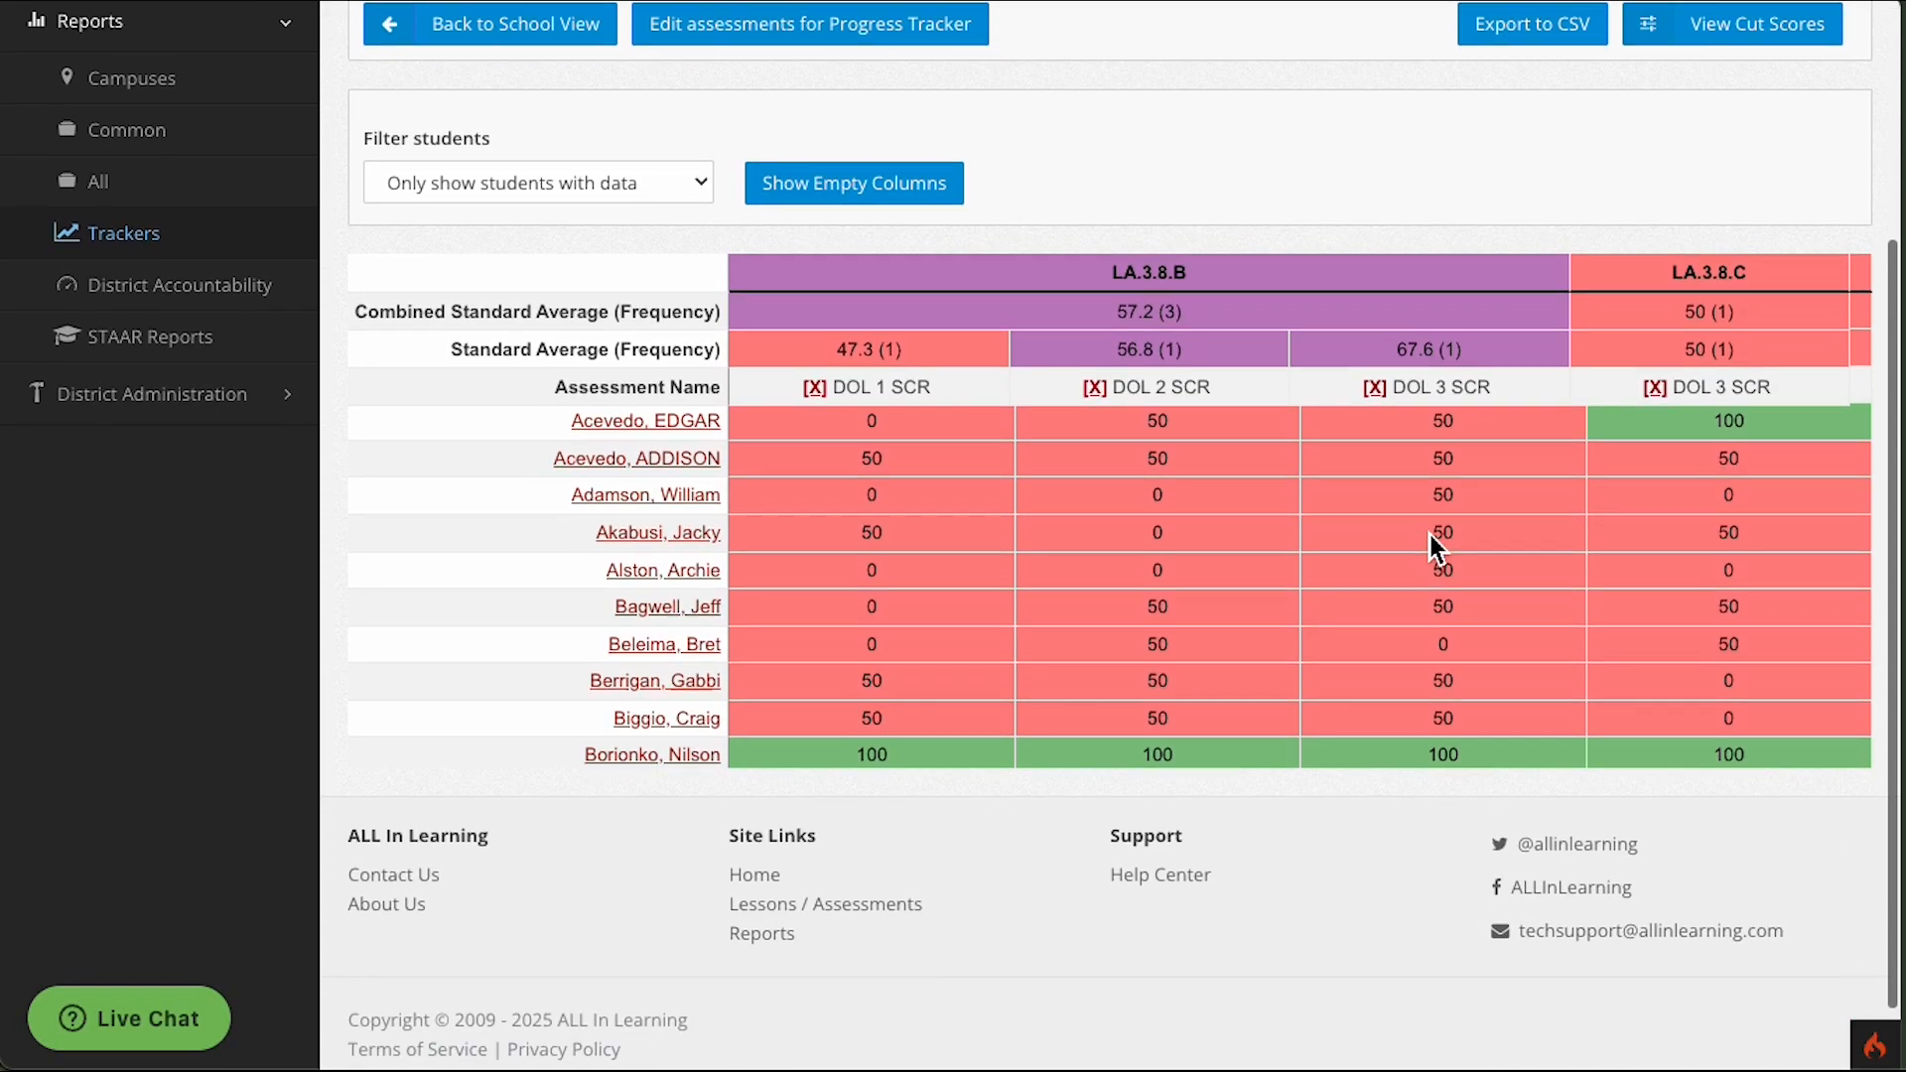
scroll(1432, 600, "down", 8)
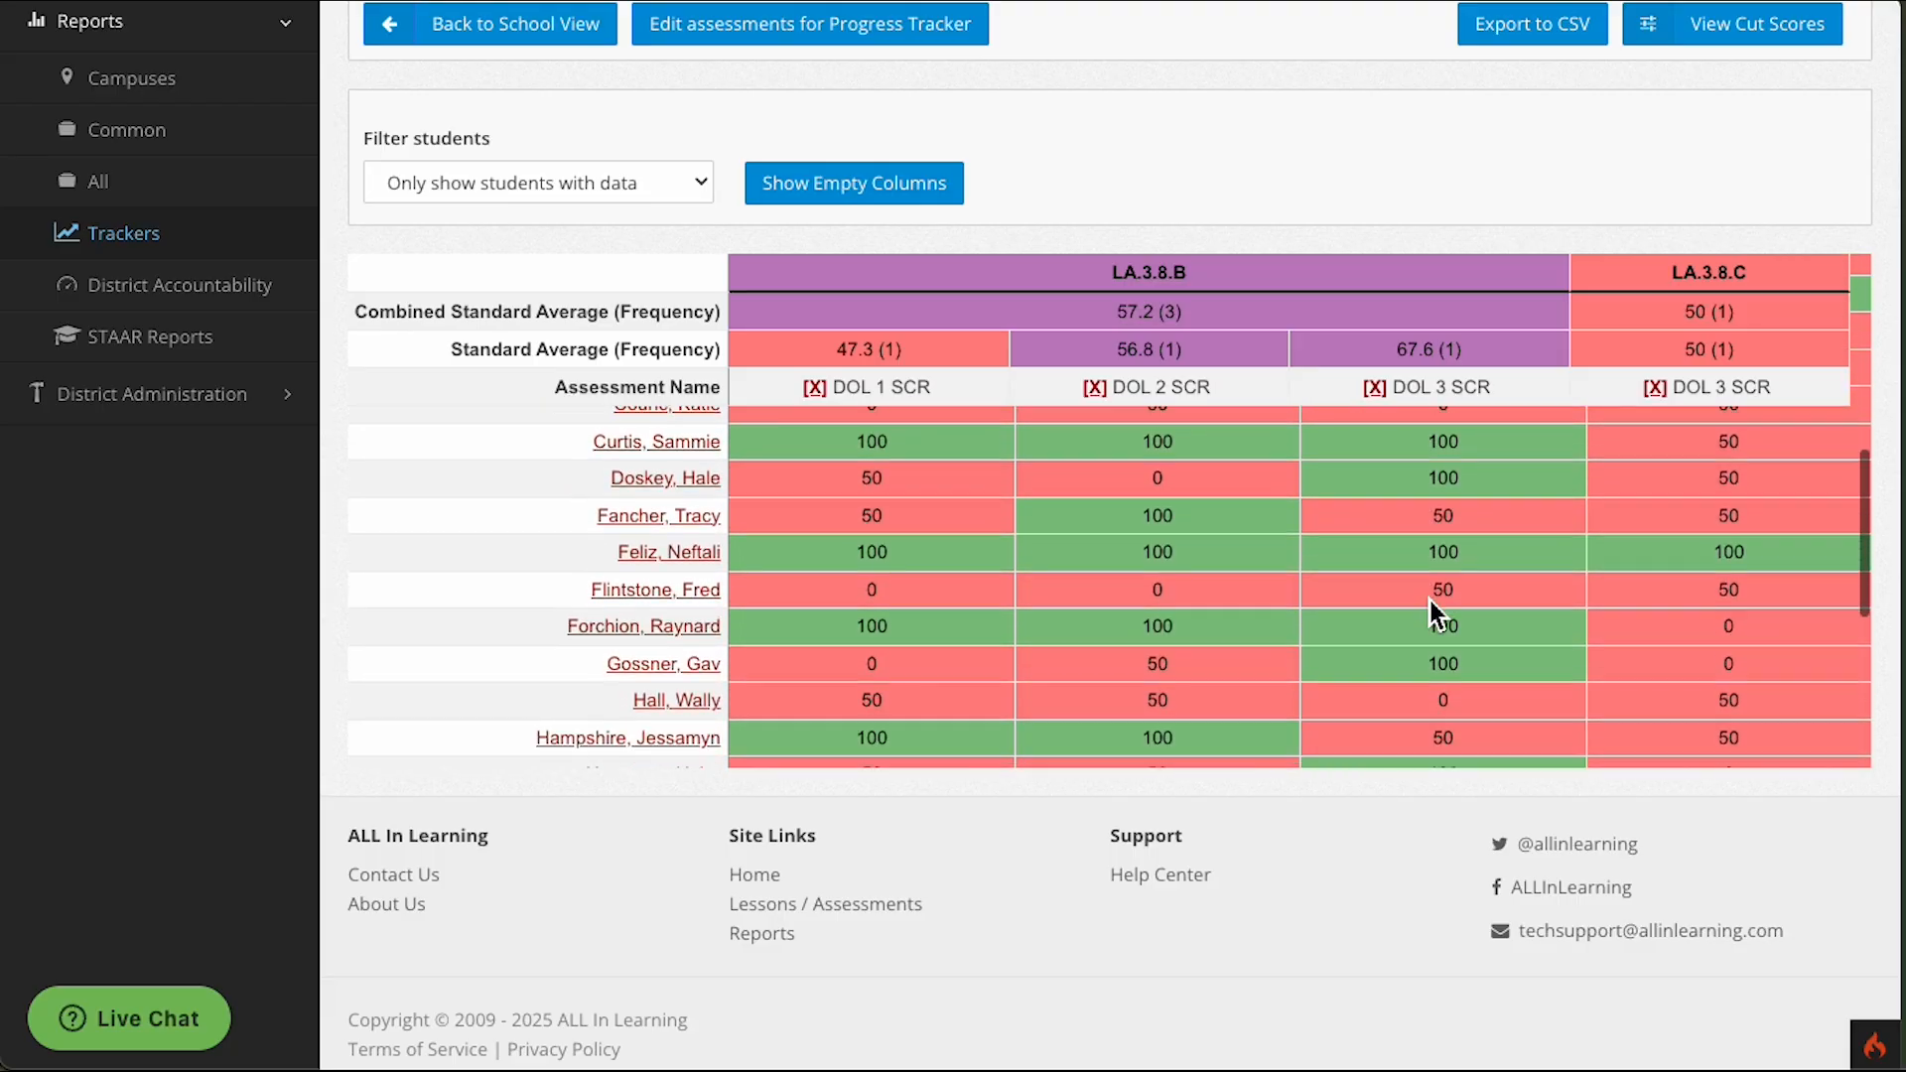
scroll(1431, 600, "up", 8)
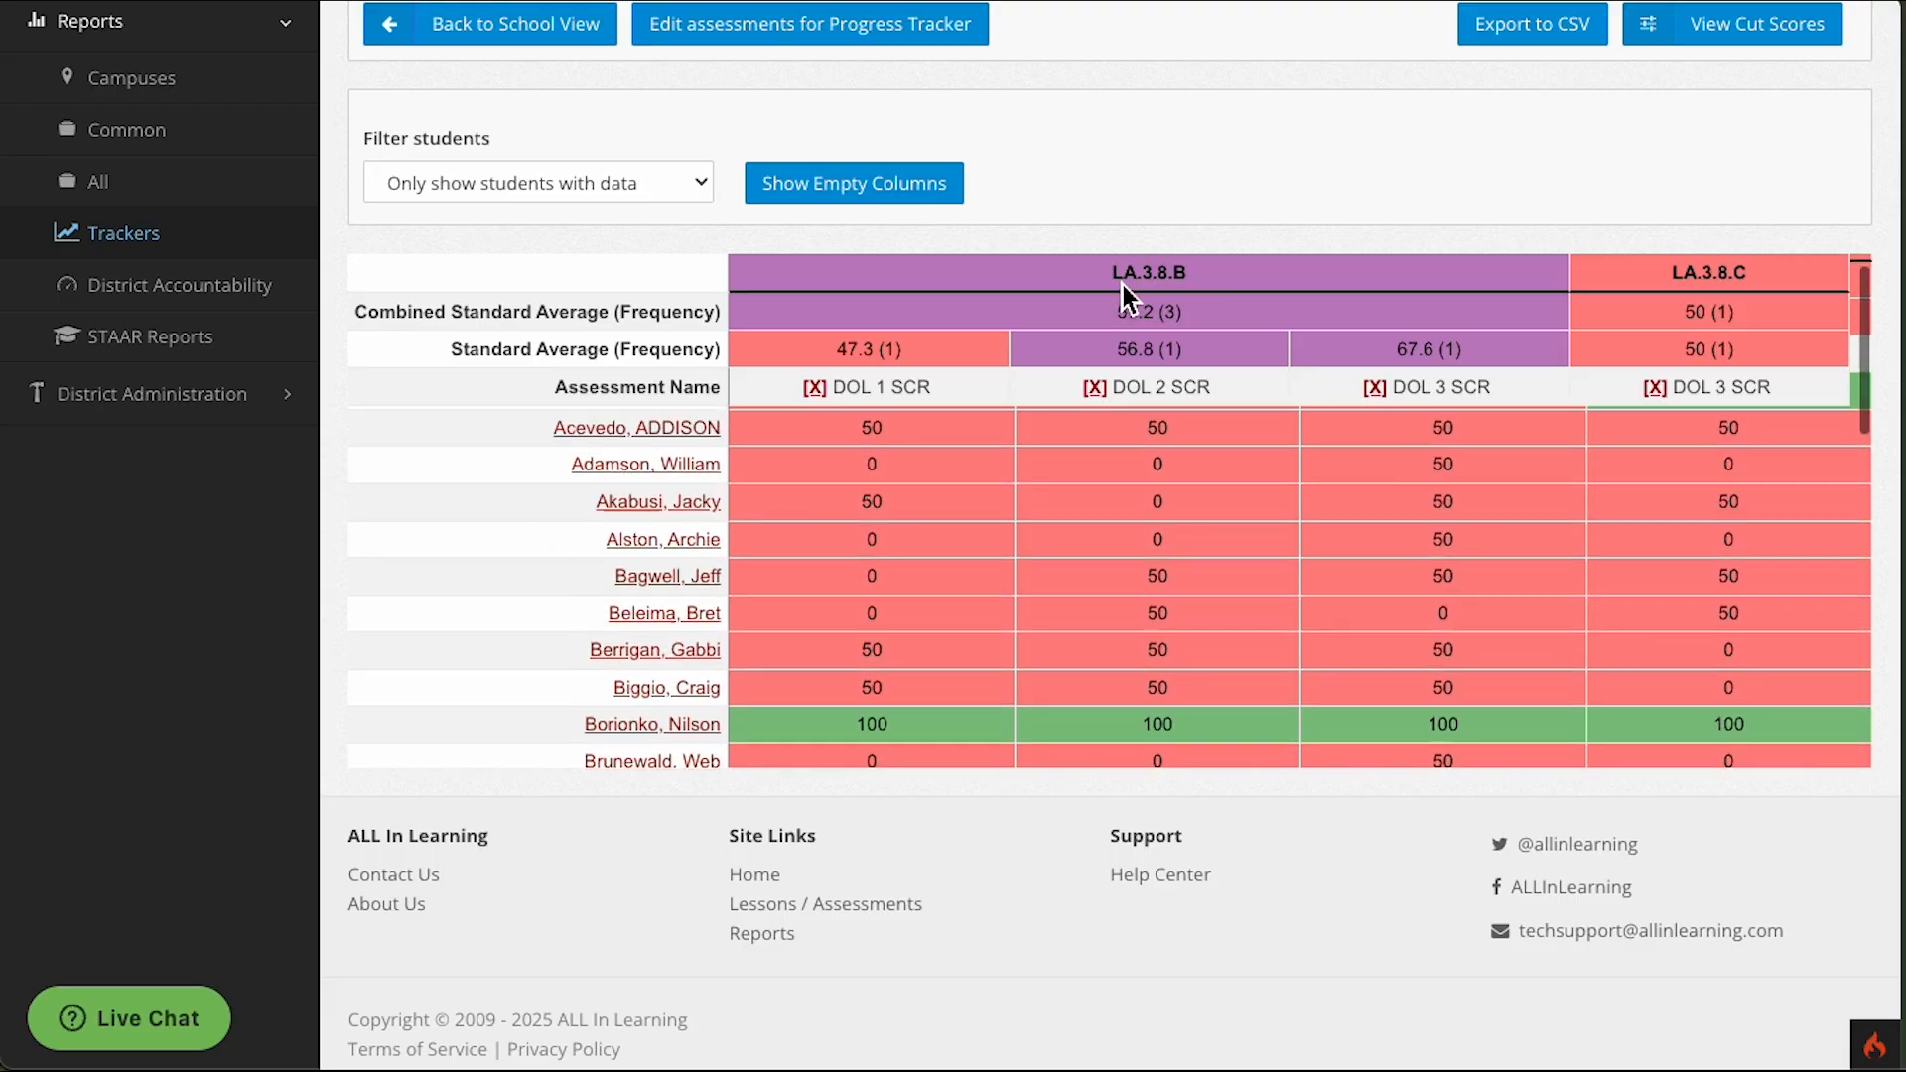
mouse_move(1124, 276)
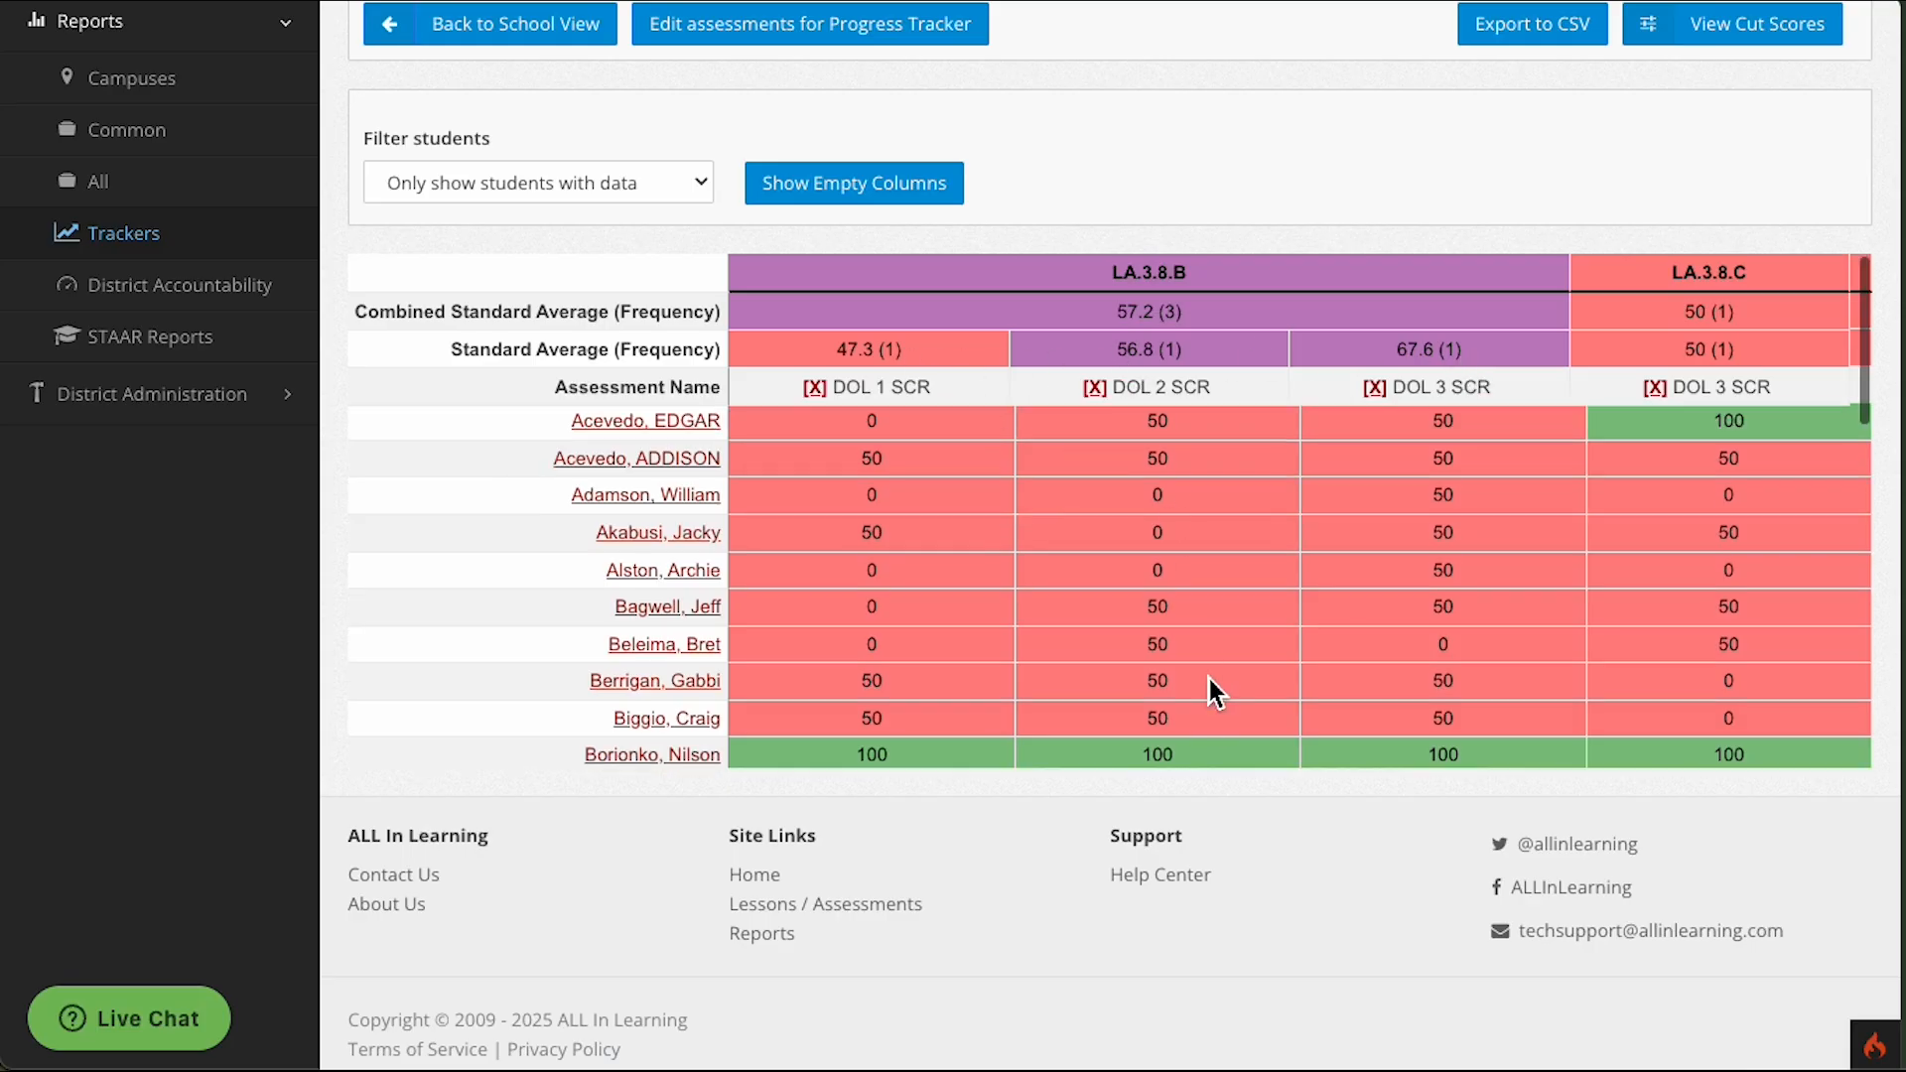
scroll(1209, 677, "up", 4)
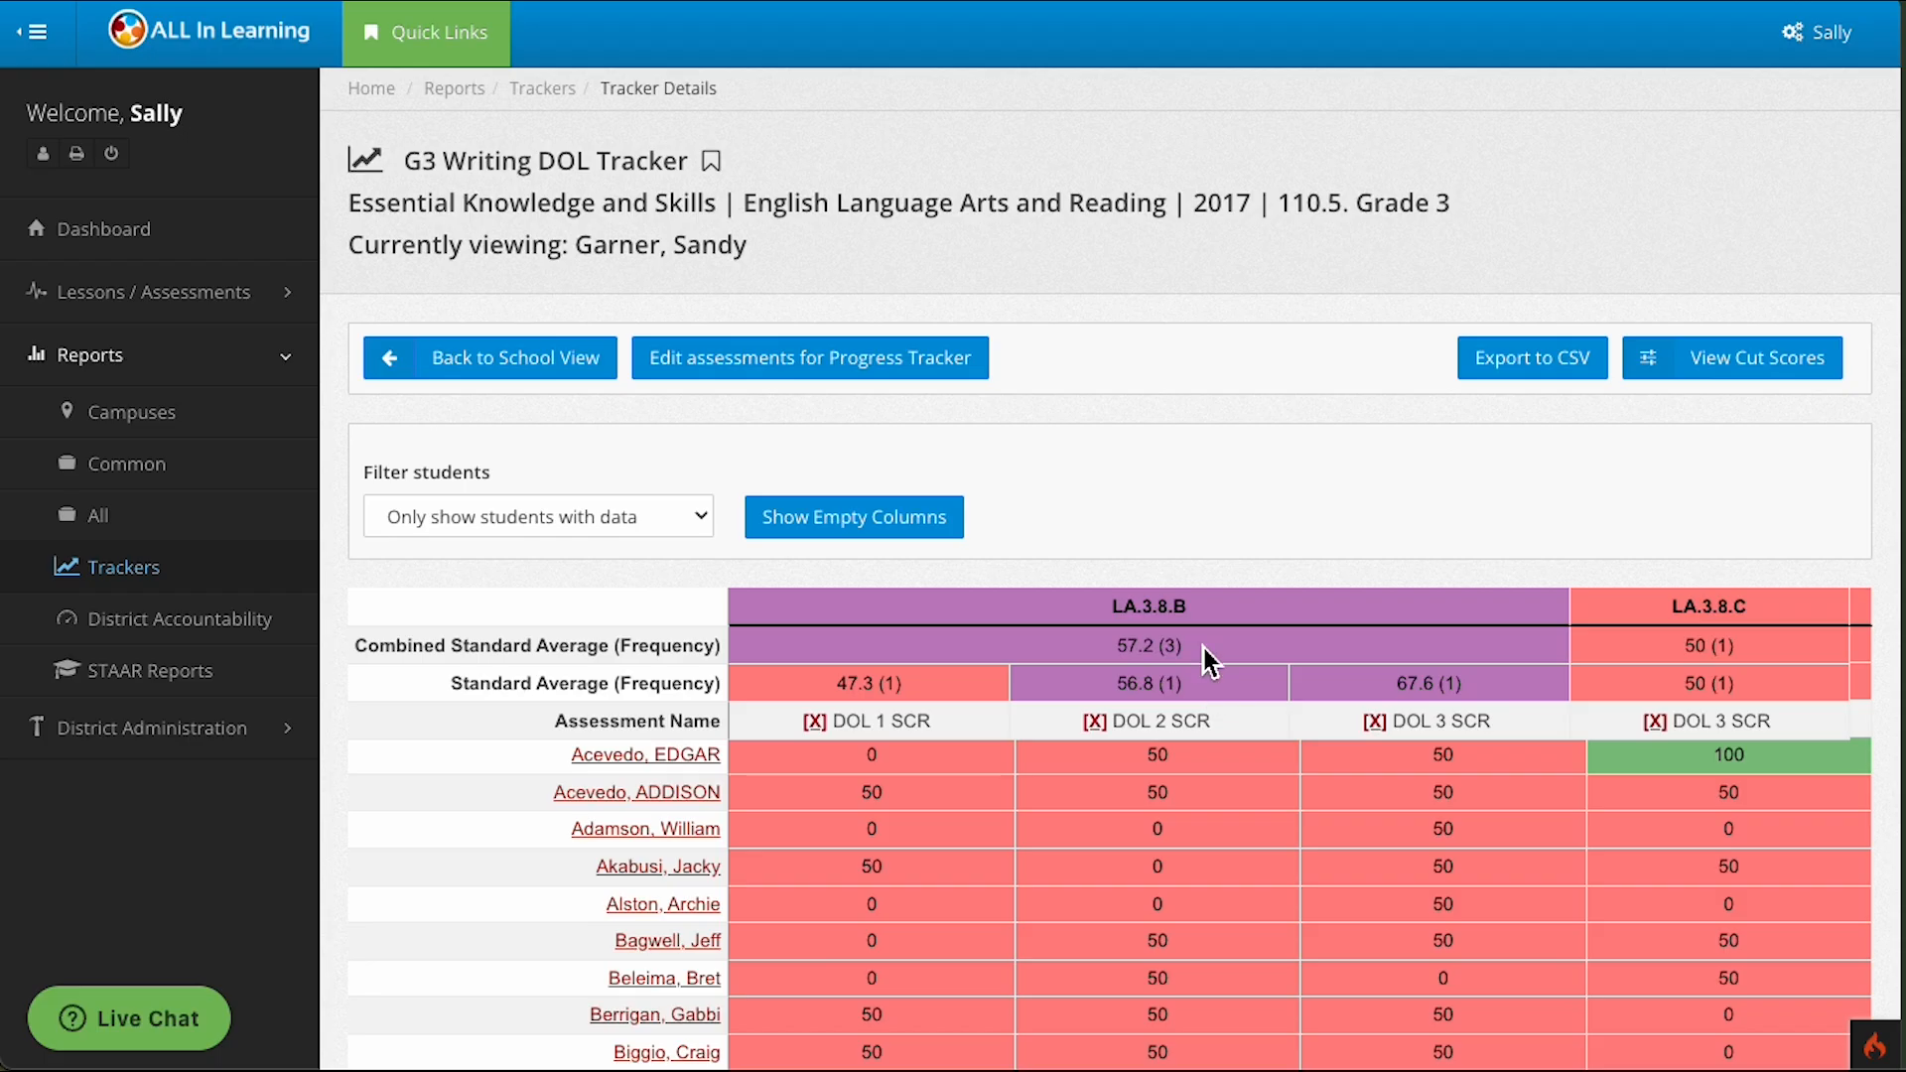
Open the Hawk campus reports and display its list of session reports.
left_click(117, 417)
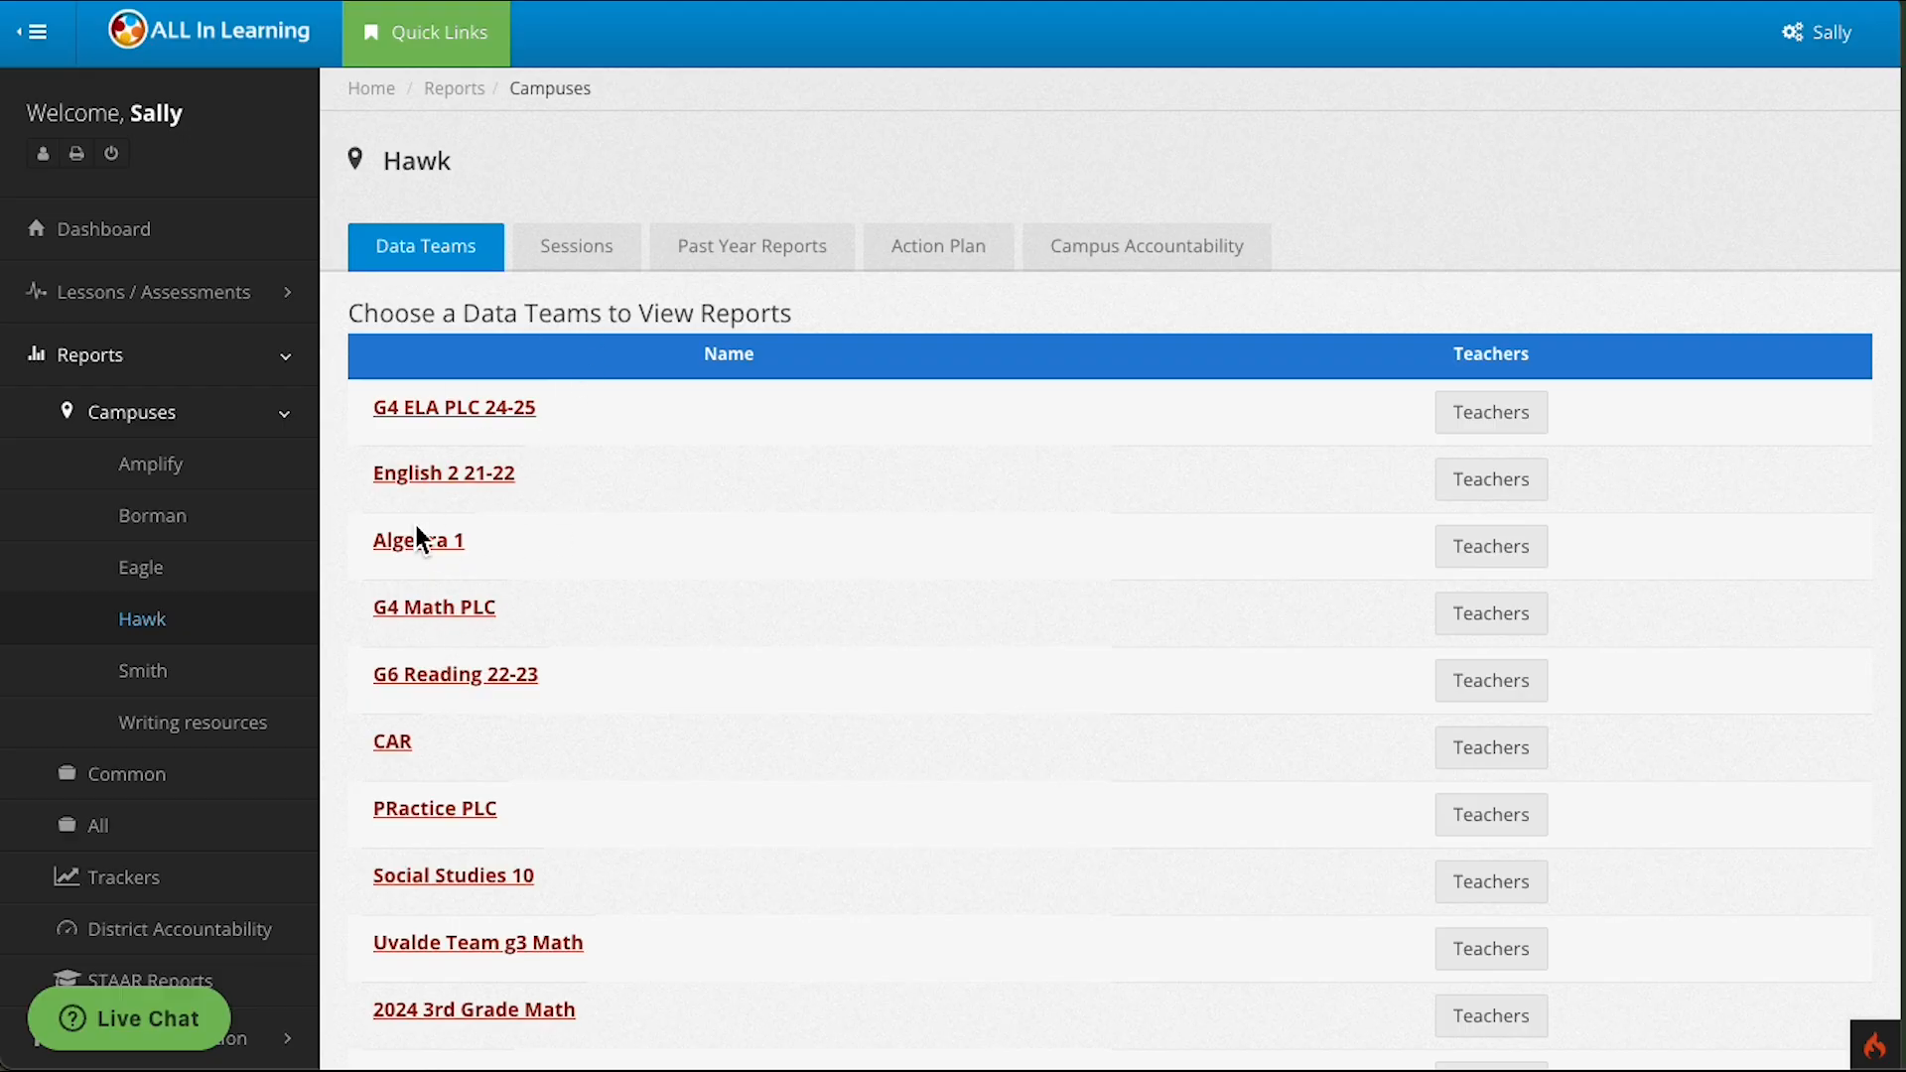
left_click(591, 259)
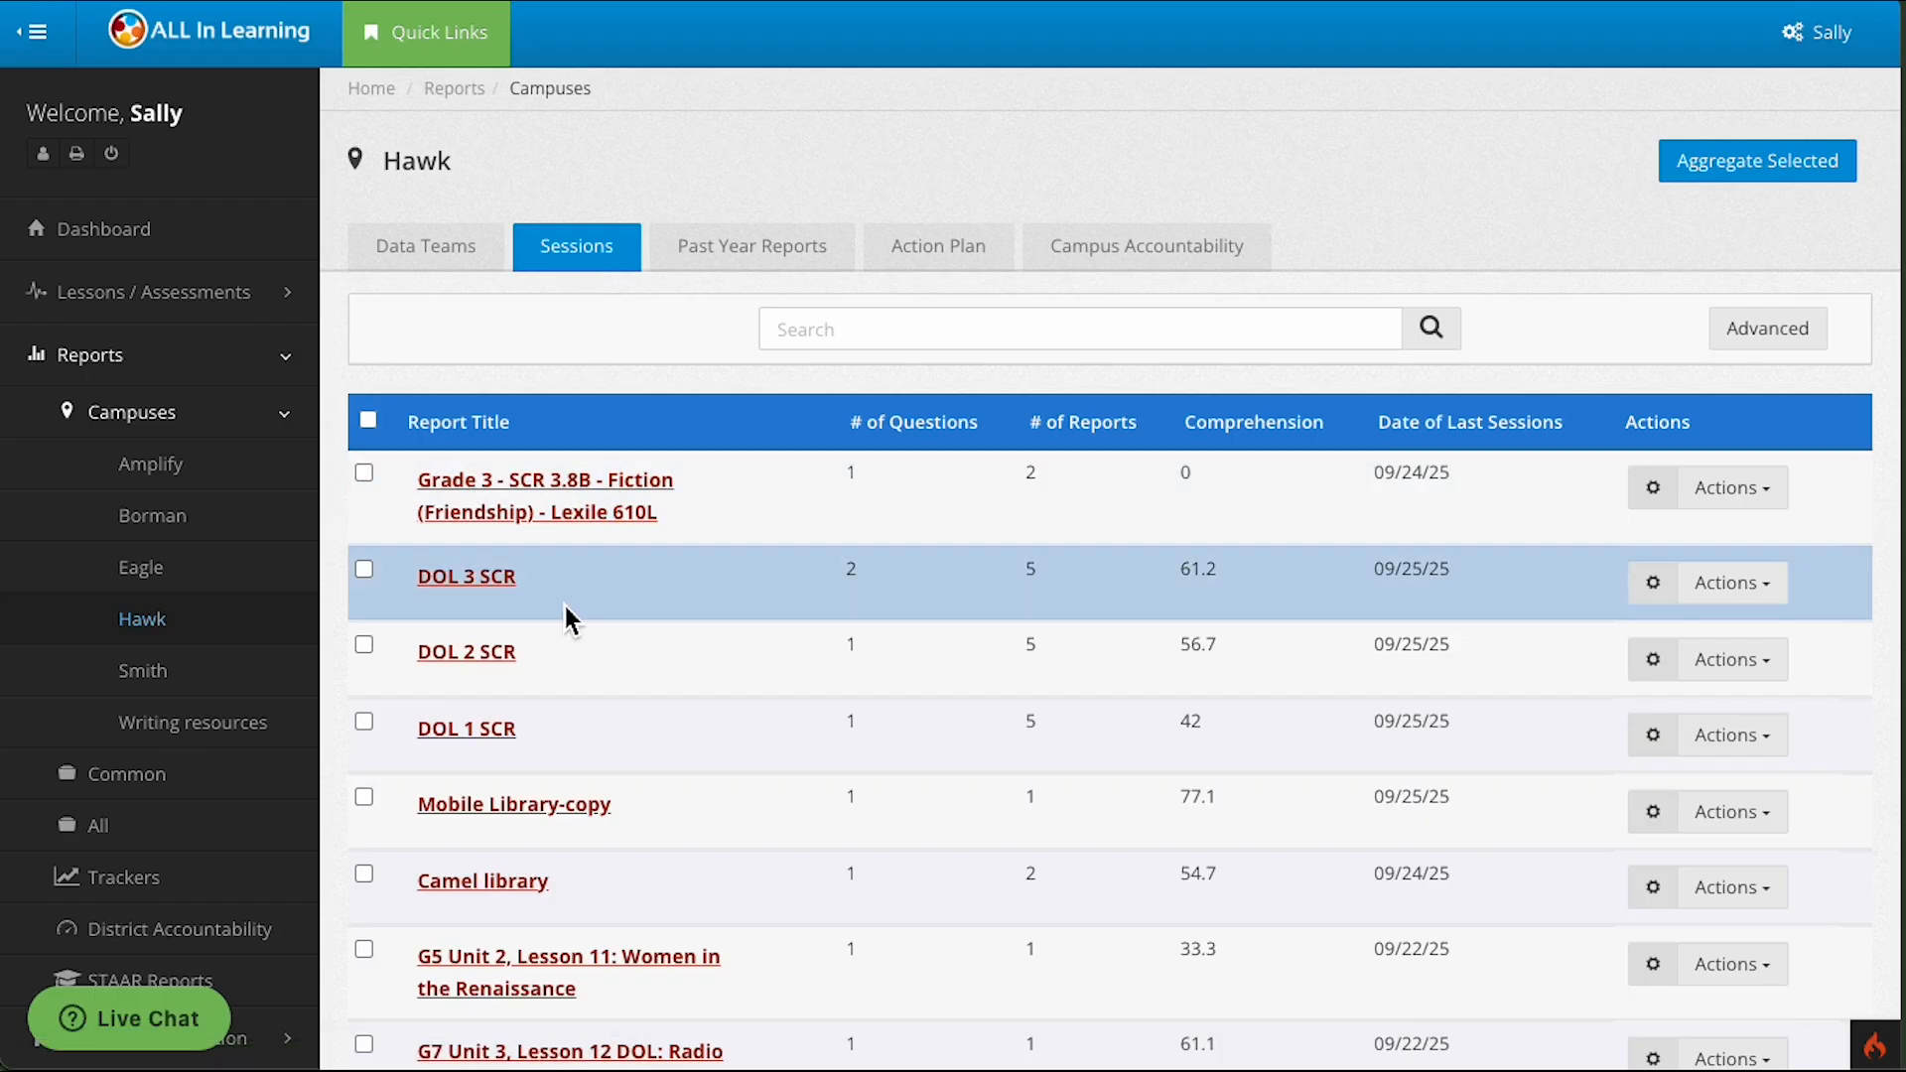